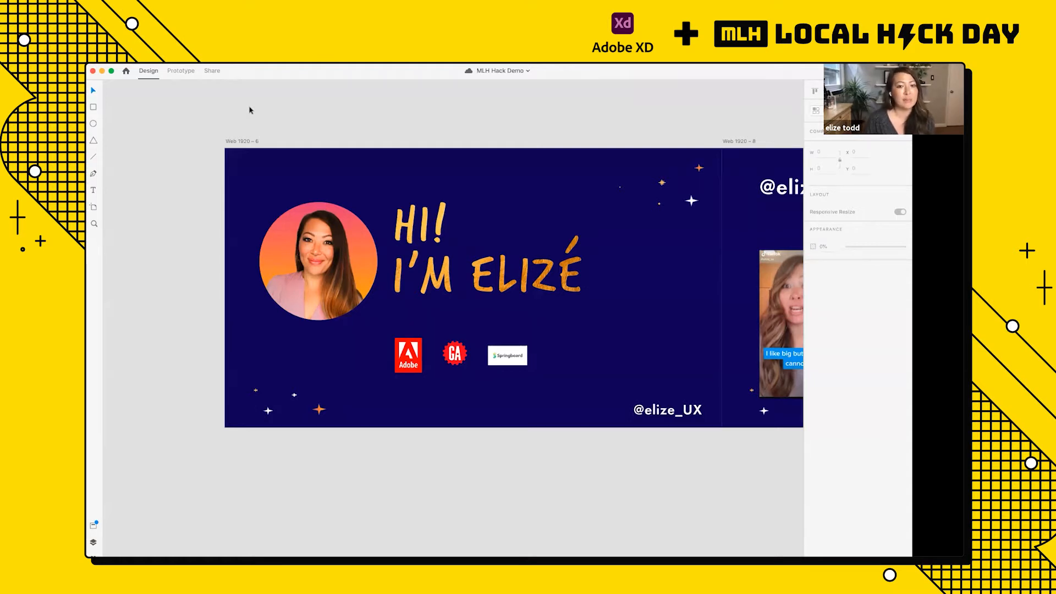
Step: Preview the prototype starting from the Home artboard of Flow 3 and reposition the preview window over the artboards
scroll(249, 110, down, 10)
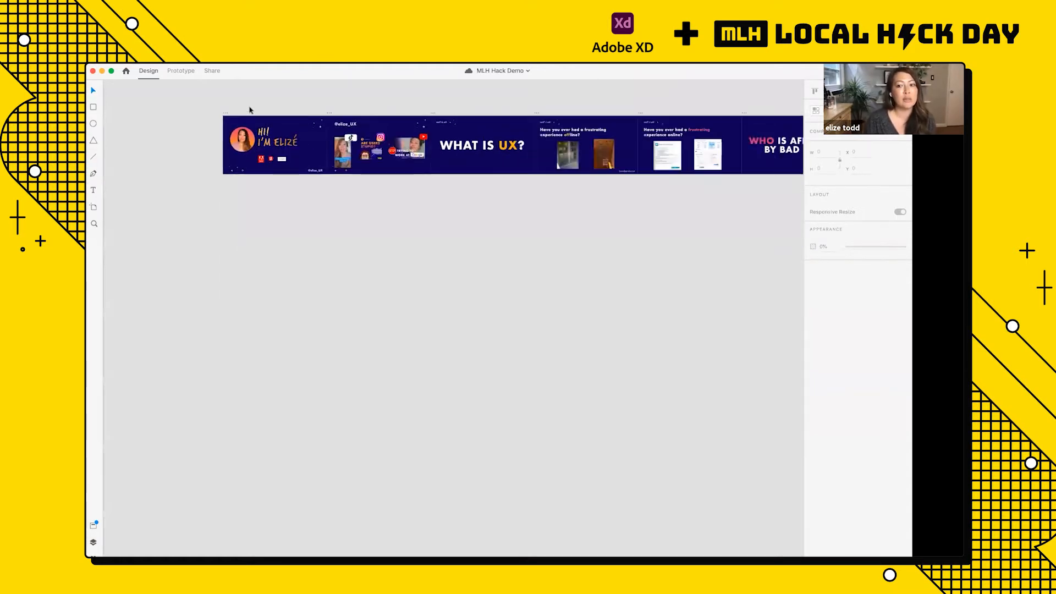
scroll(249, 110, right, 6)
scroll(450, 372, down, 2)
scroll(451, 373, right, 3)
scroll(451, 374, up, 2)
scroll(450, 372, up, 4)
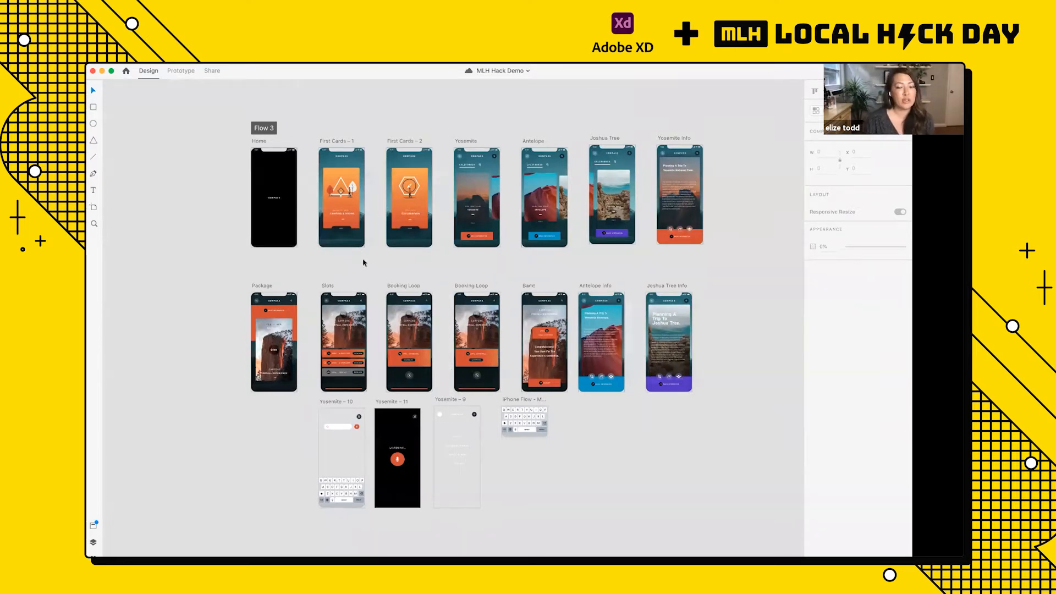
click(264, 142)
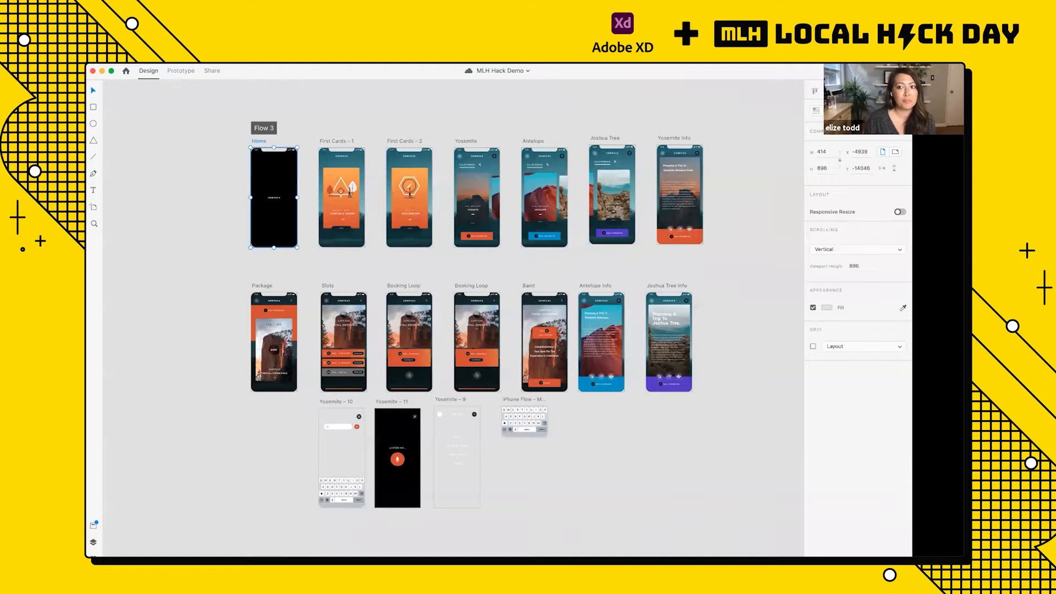
key(super+Return)
drag(193, 141, 296, 93)
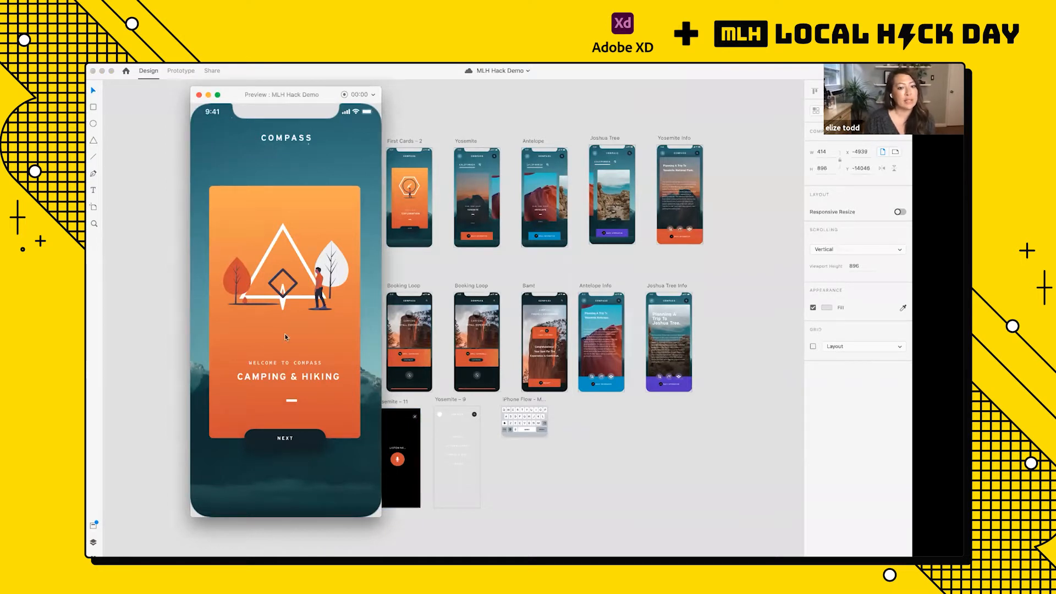
Step: Advance through both welcome cards in the preview and swipe between the Yosemite and Antelope destination cards
click(270, 443)
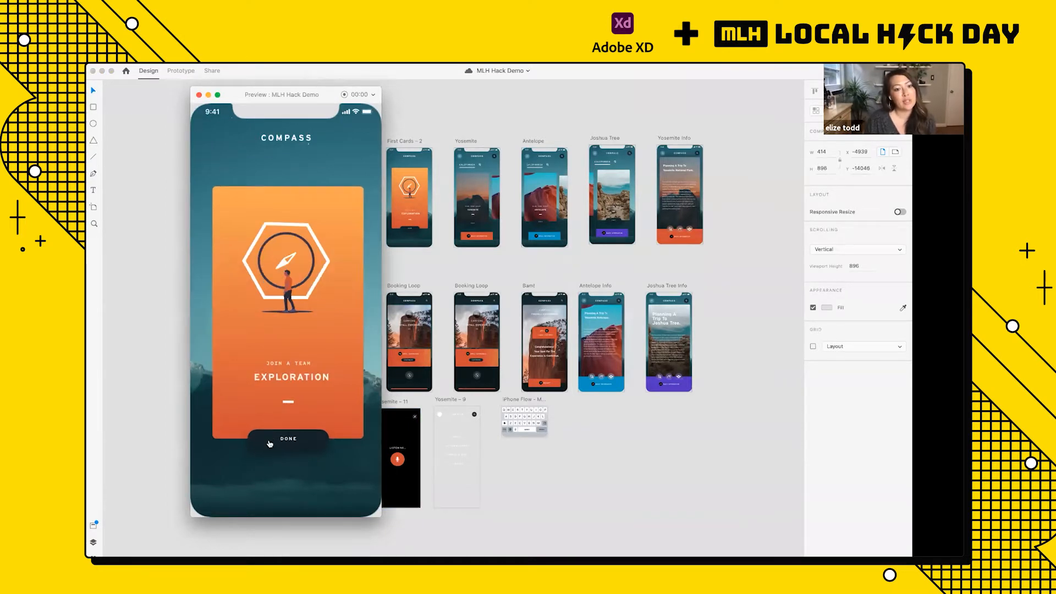
click(270, 443)
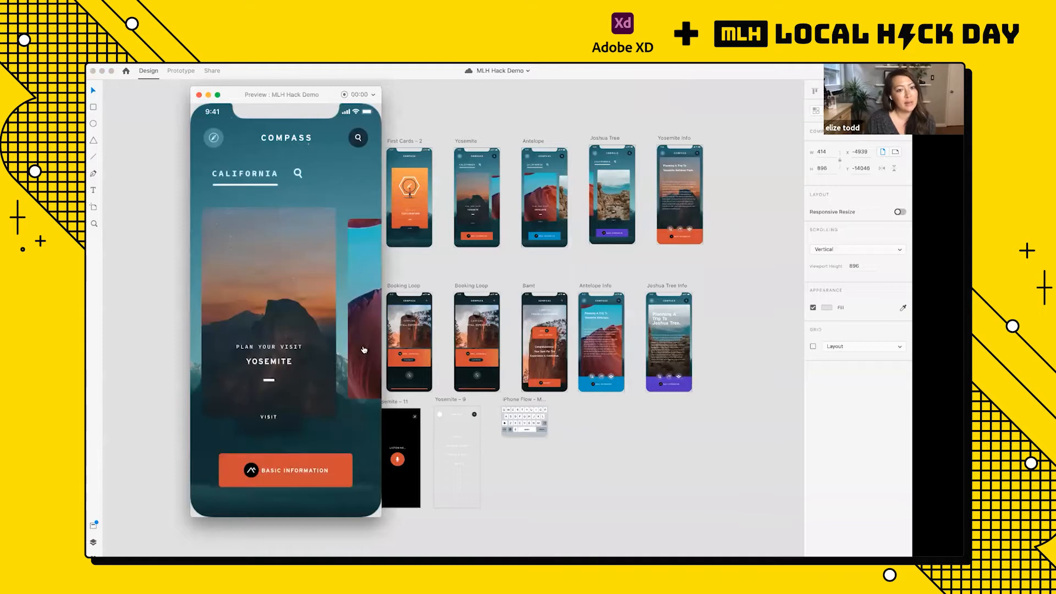
drag(365, 348, 276, 347)
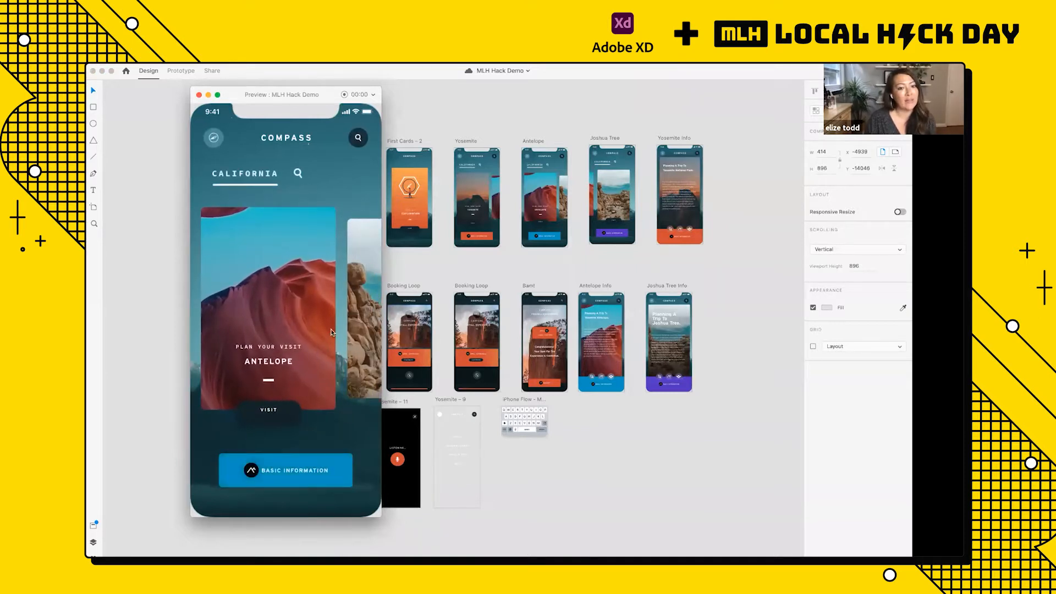
drag(363, 328, 362, 295)
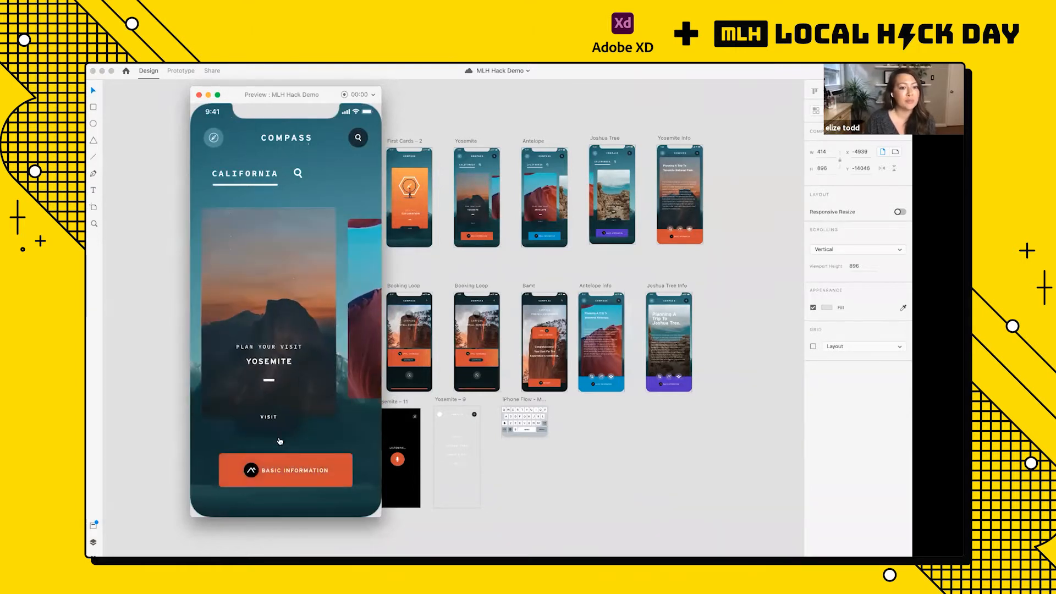
Step: Test the Yosemite booking flow from Basic Information through the $450 Firefall package, booking the 12 April slot
click(262, 475)
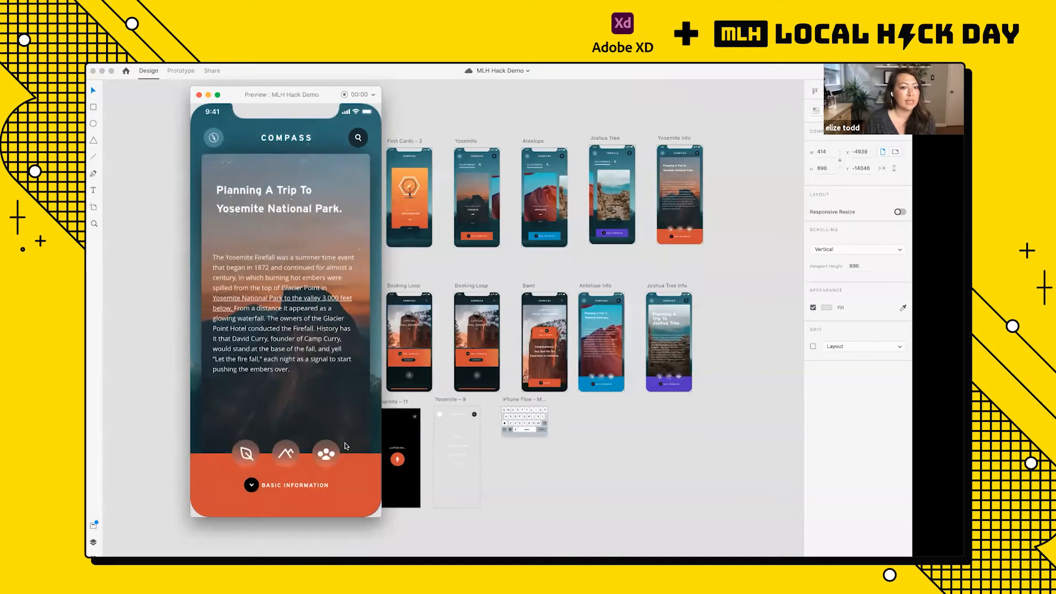
click(300, 489)
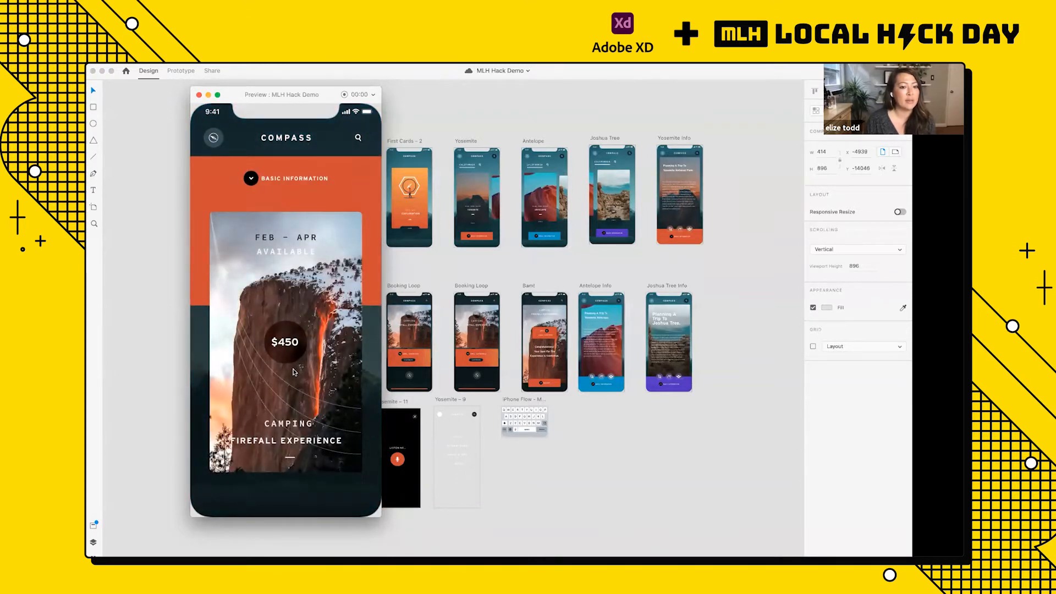
click(295, 372)
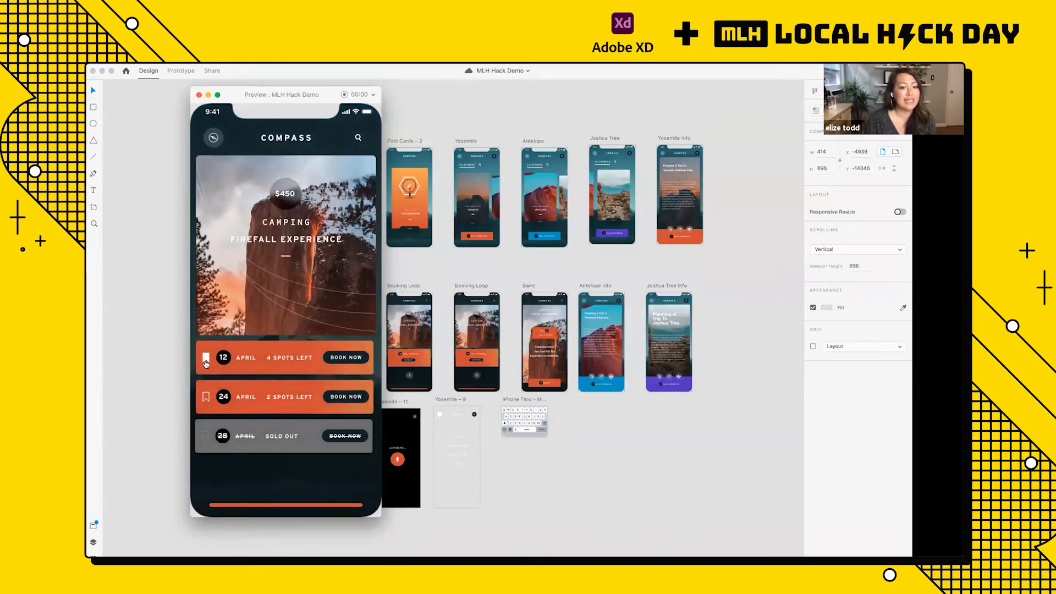
click(342, 358)
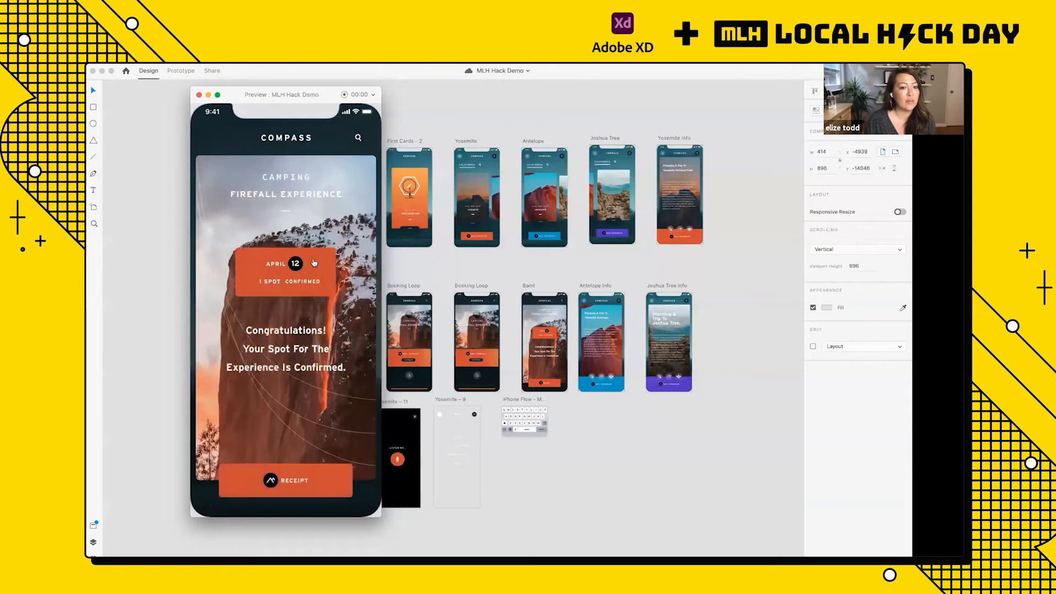
Step: Test the search overlay and its voice search in the prototype, and close the preview
click(359, 140)
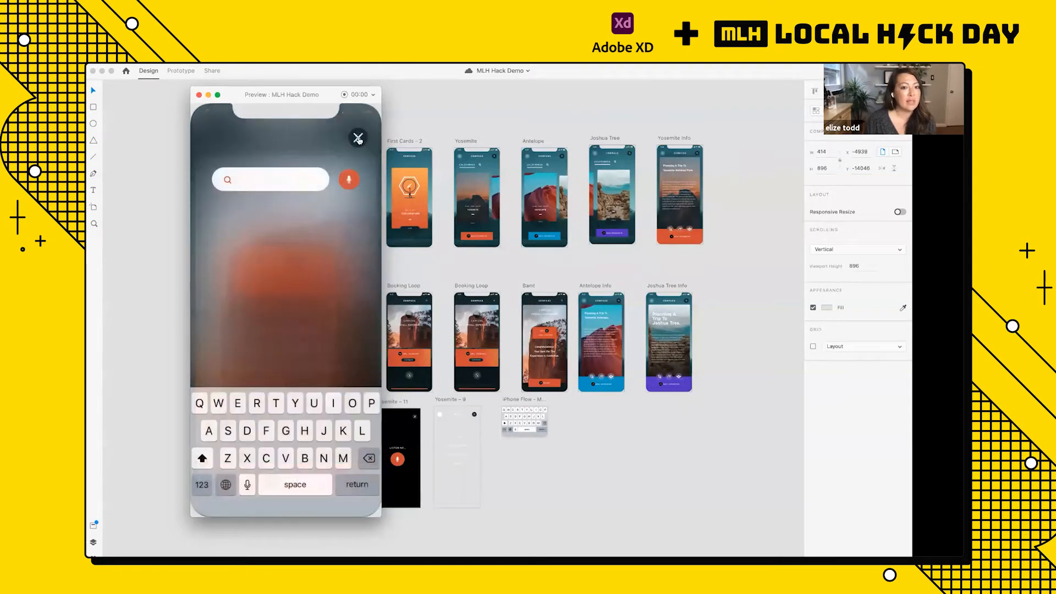
click(349, 181)
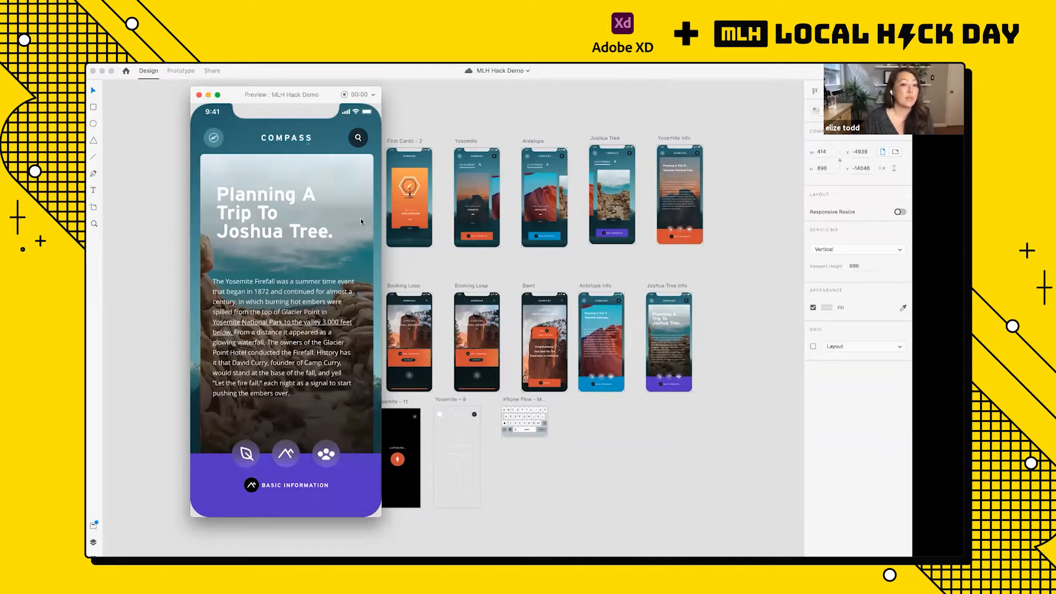
click(199, 95)
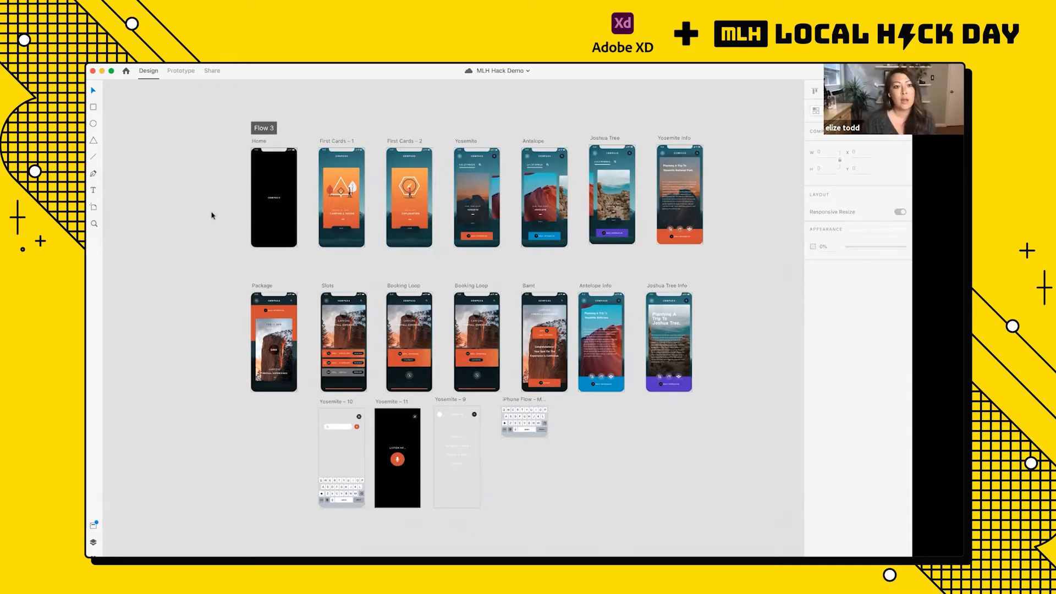
scroll(212, 216, down, 5)
scroll(212, 217, left, 3)
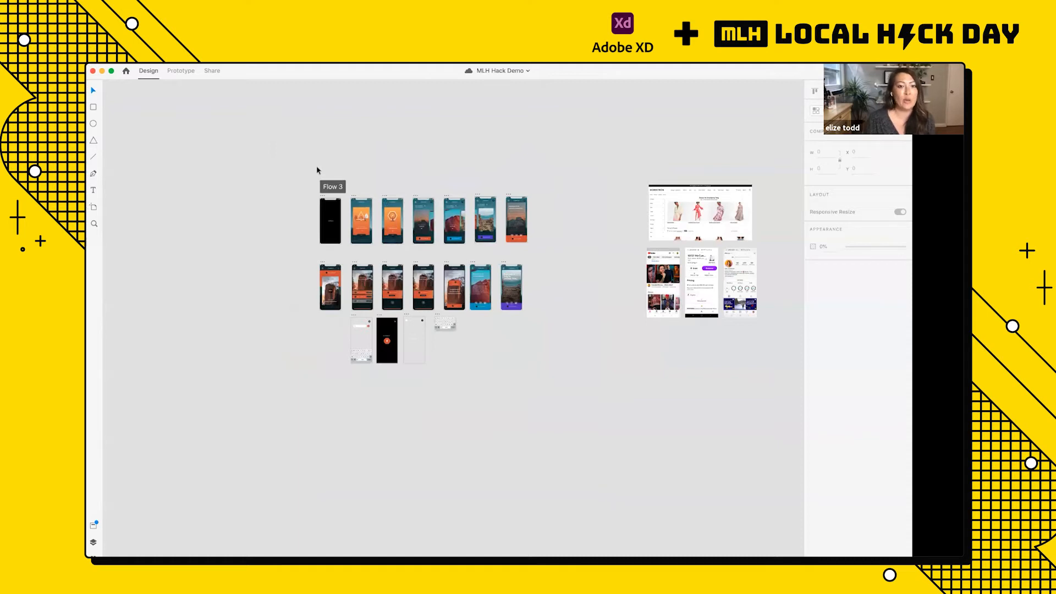
scroll(317, 170, up, 4)
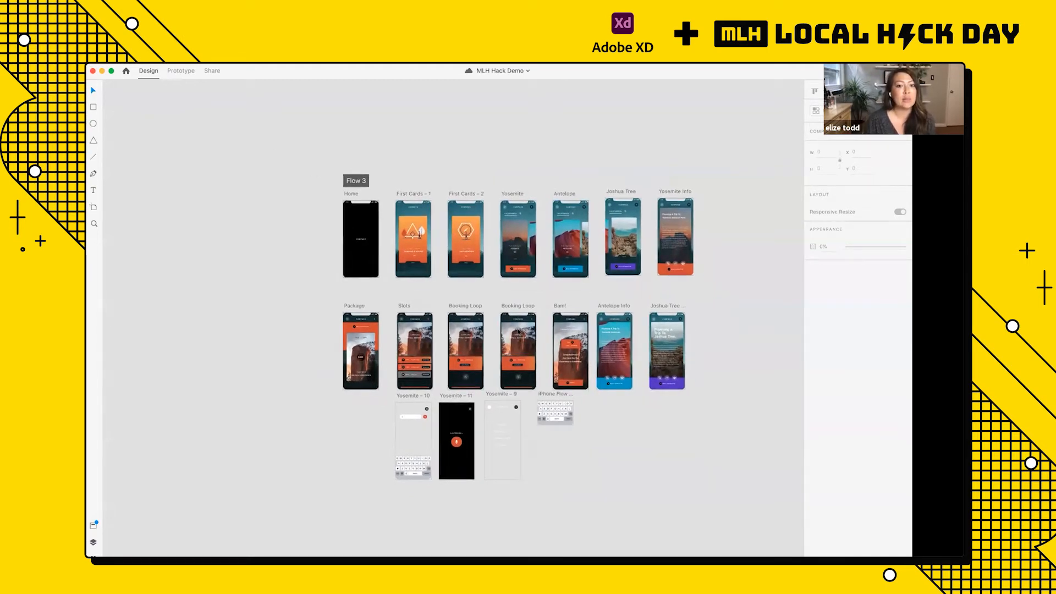
scroll(474, 296, down, 3)
scroll(418, 324, down, 3)
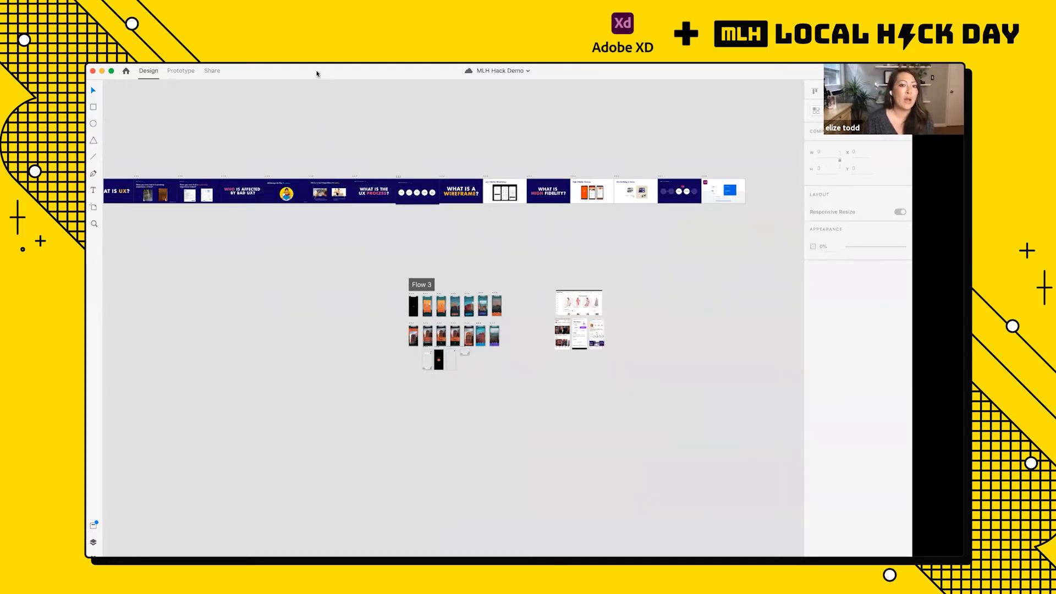
scroll(414, 354, down, 2)
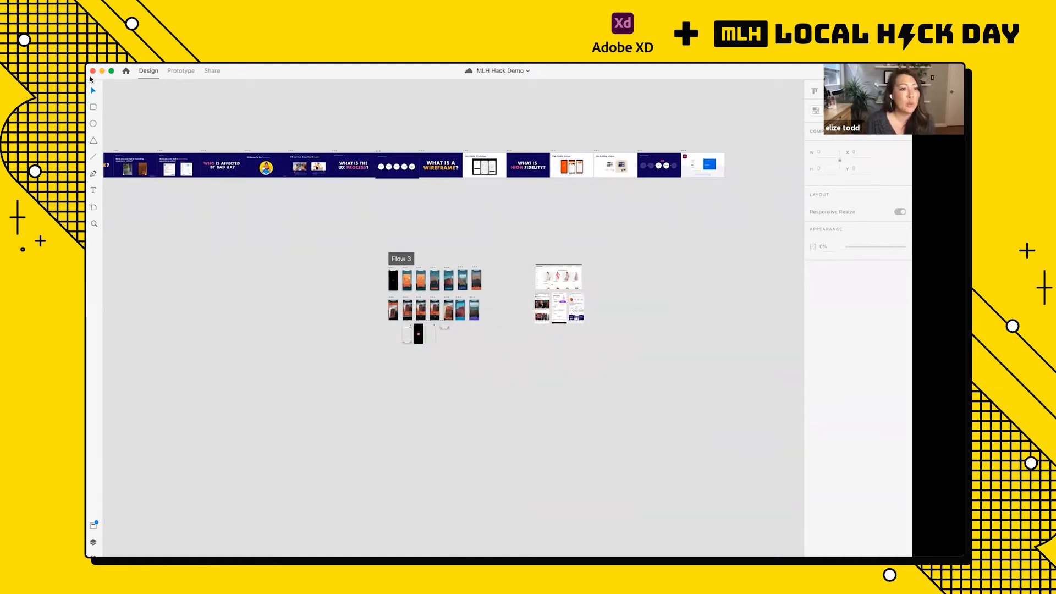
Step: Draw a trial rectangle on the empty pasteboard beside the Flow 3 artboards and delete it
click(93, 107)
drag(195, 224, 307, 339)
click(277, 303)
key(v)
click(270, 302)
key(Delete)
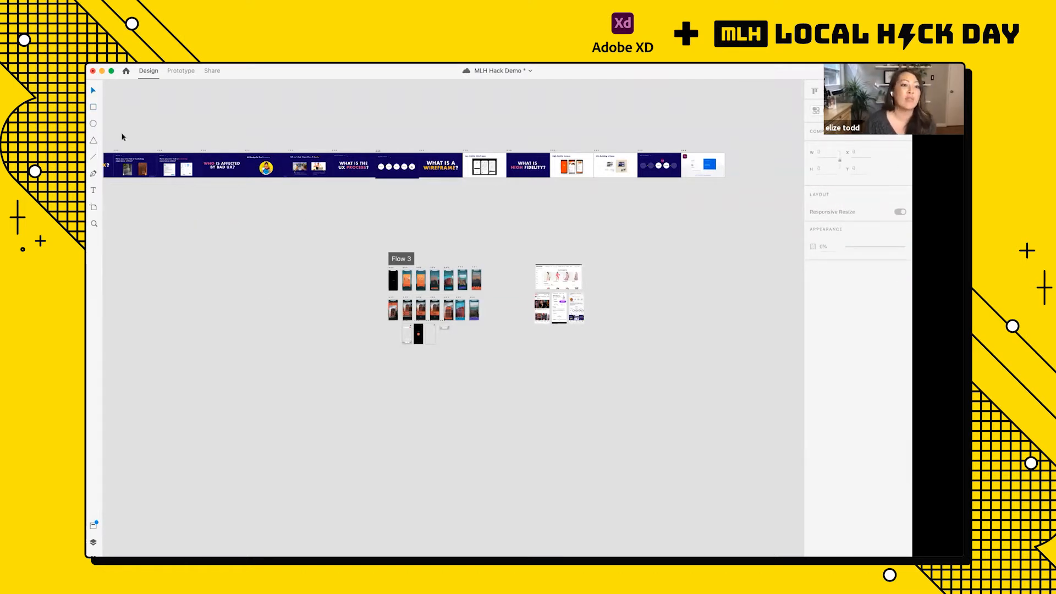
Step: Draw a trial circle about 3543 px in diameter on the empty pasteboard and delete it
click(93, 125)
mouse_move(208, 249)
mouse_down()
mouse_move(296, 330)
mouse_move(288, 325)
mouse_up()
key(Escape)
click(253, 307)
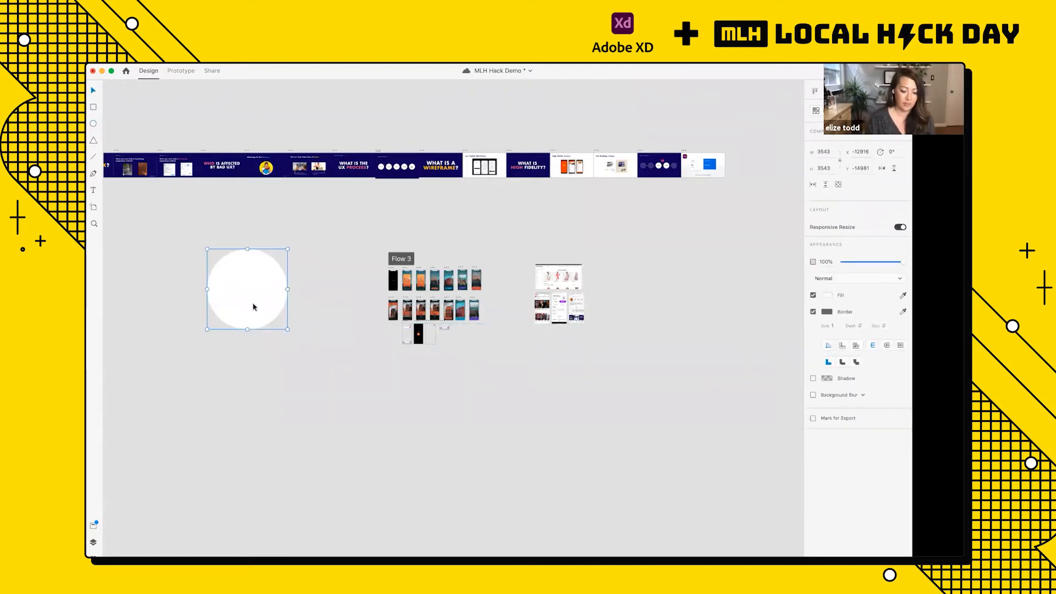
key(Delete)
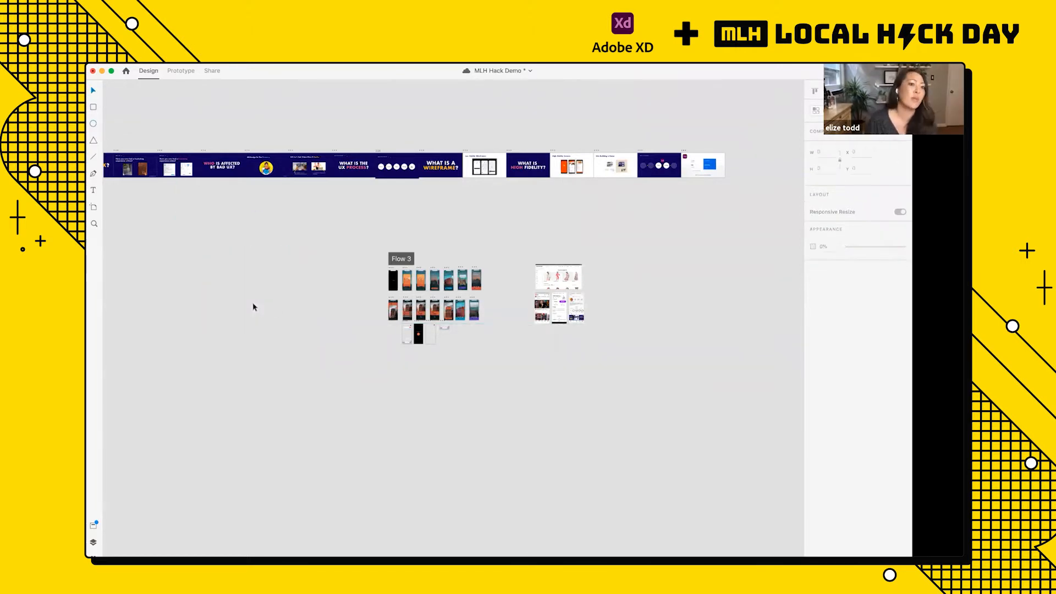
Step: Draw a trial horizontal line about 4800 px long on the empty pasteboard and delete it
click(93, 159)
drag(178, 226, 287, 230)
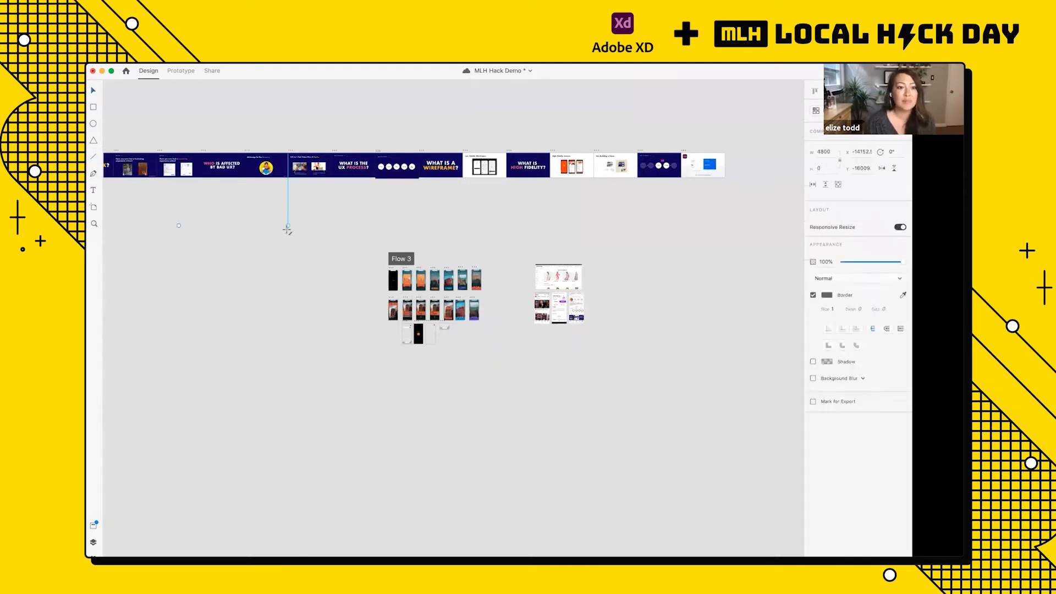
key(Delete)
click(220, 227)
key(Delete)
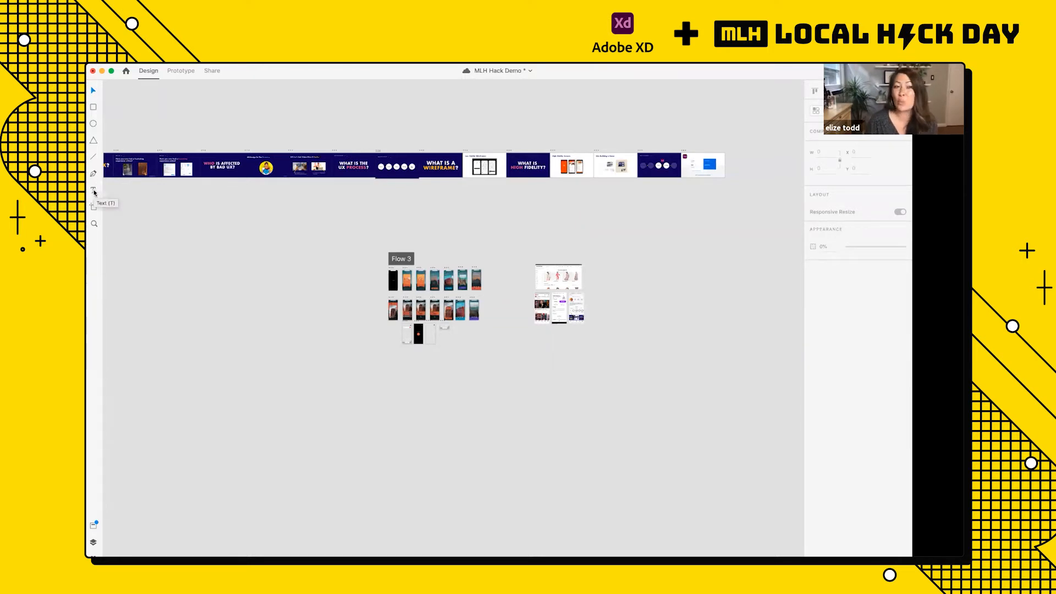
Step: Add the sample text "Dsfsd" on the empty pasteboard and delete it
click(93, 190)
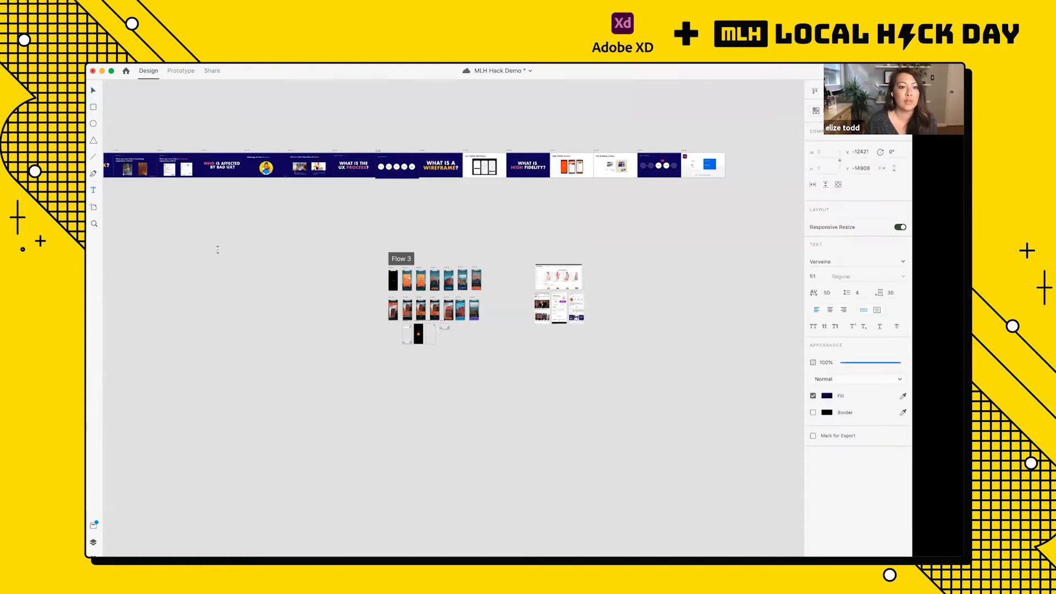
click(233, 253)
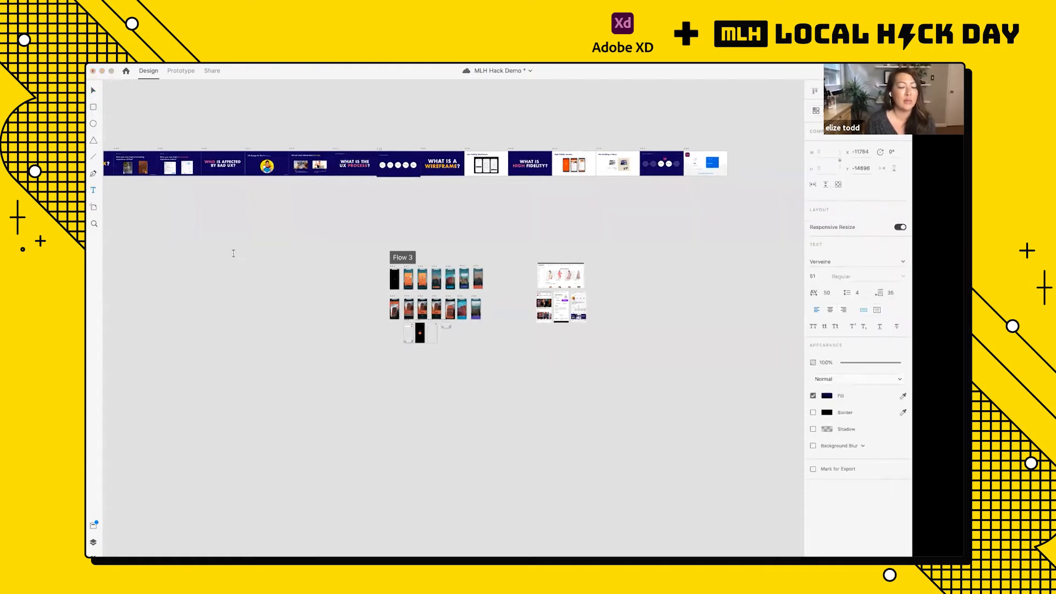
text(Dsfsd)
click(244, 239)
scroll(244, 238, up, 5)
scroll(244, 239, up, 5)
scroll(244, 239, right, 2)
key(Delete)
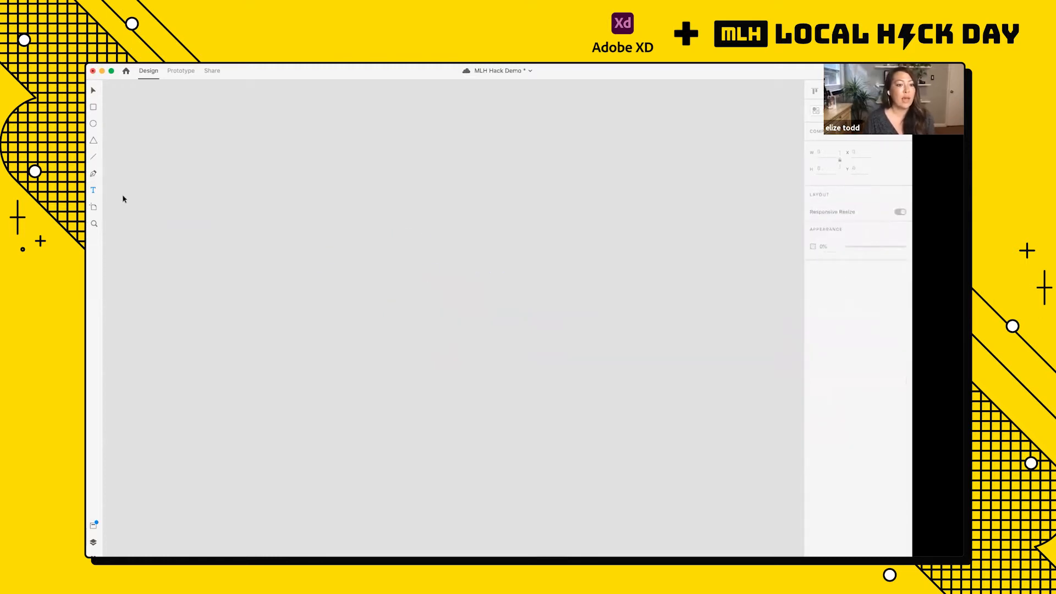
Step: Add a Web 1366 artboard on an empty area of the pasteboard
click(94, 208)
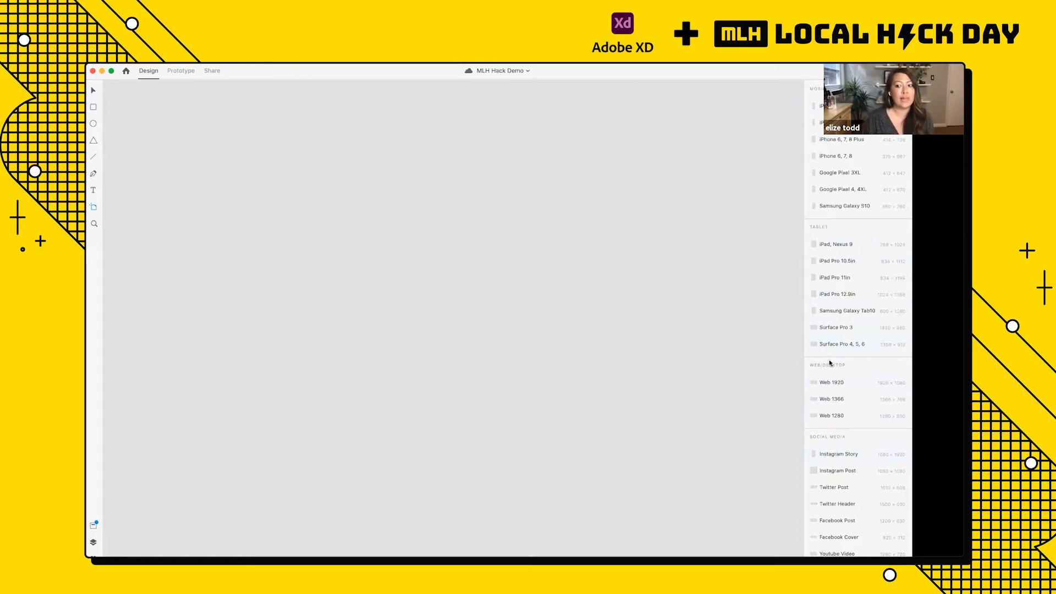
click(831, 399)
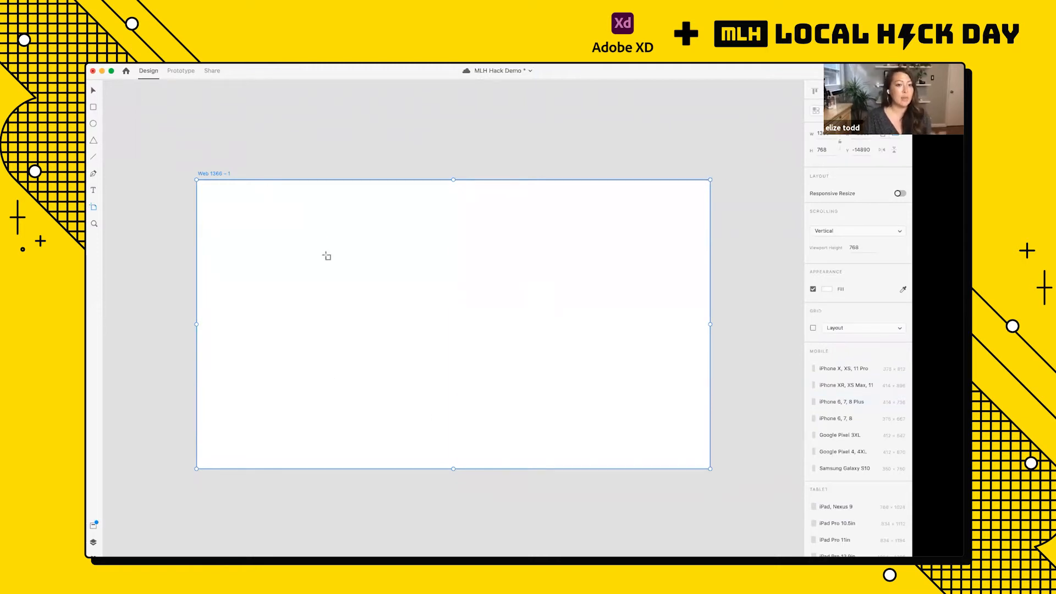
key(v)
scroll(312, 268, down, 3)
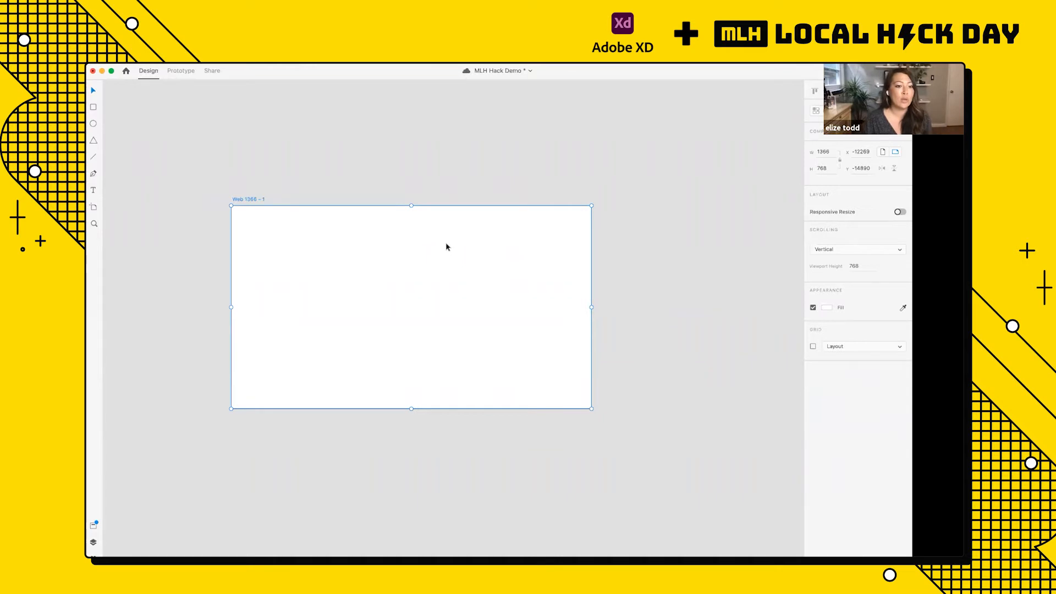
Step: Draw a trial rectangle about 1176 by 1233 px outside the Web 1366 artboard and delete it
scroll(374, 218, down, 5)
scroll(284, 206, left, 3)
scroll(284, 206, up, 1)
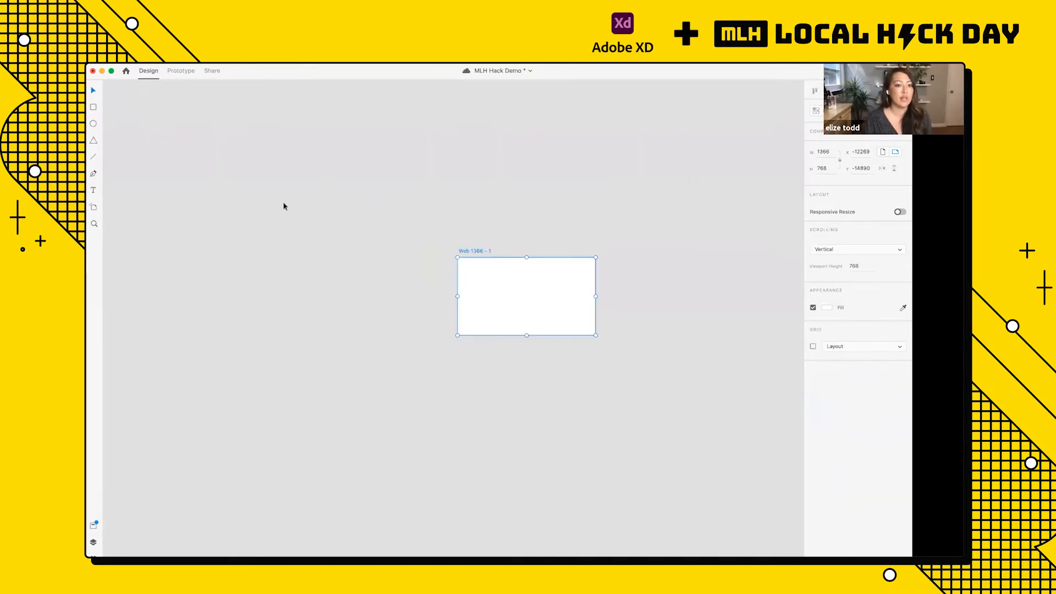
key(r)
drag(237, 181, 355, 305)
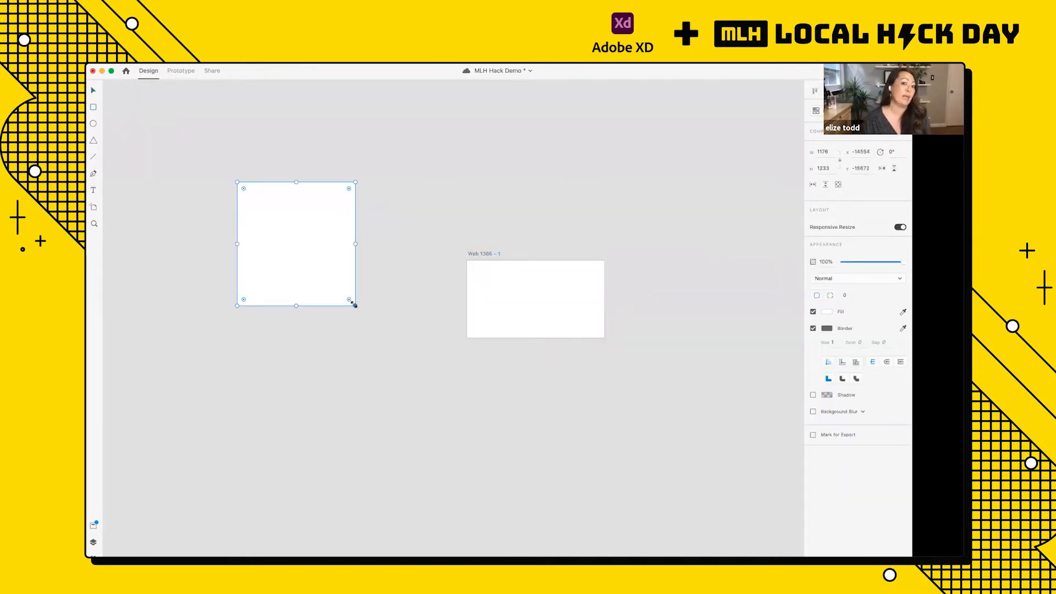
click(317, 268)
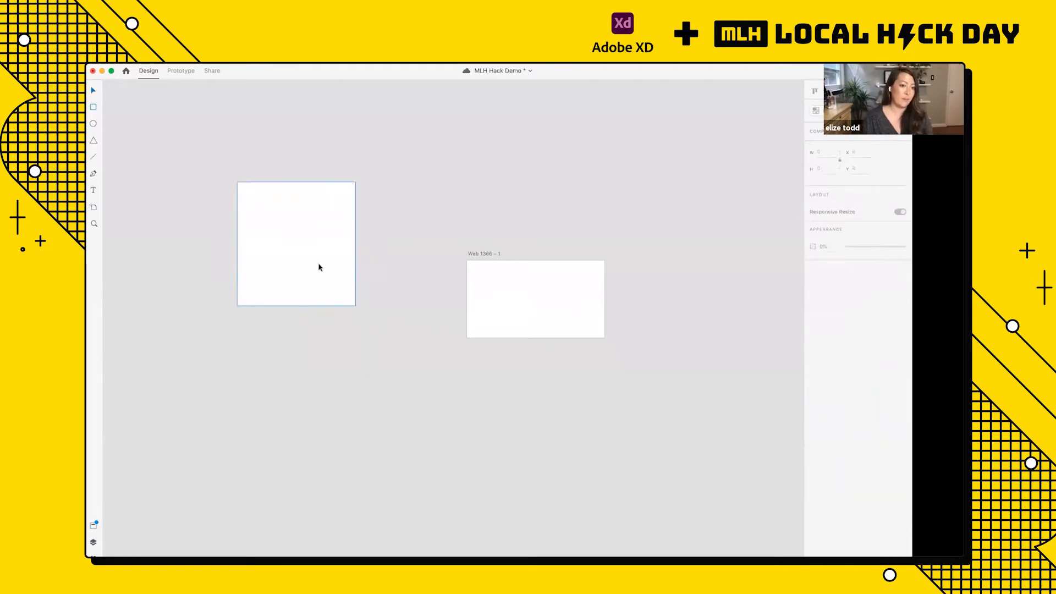
key(Delete)
scroll(617, 335, up, 5)
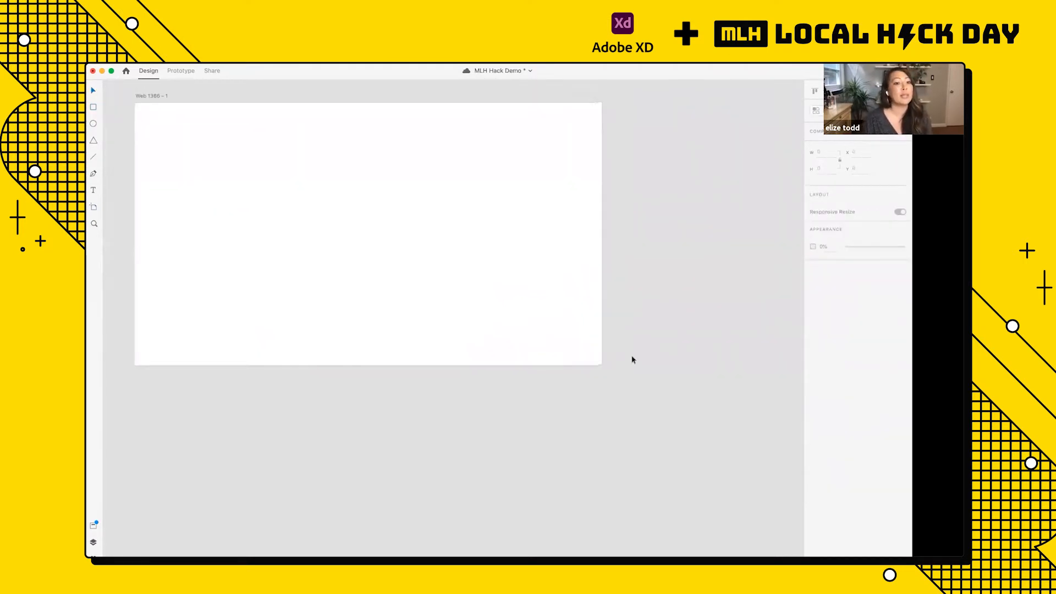
scroll(632, 360, down, 1)
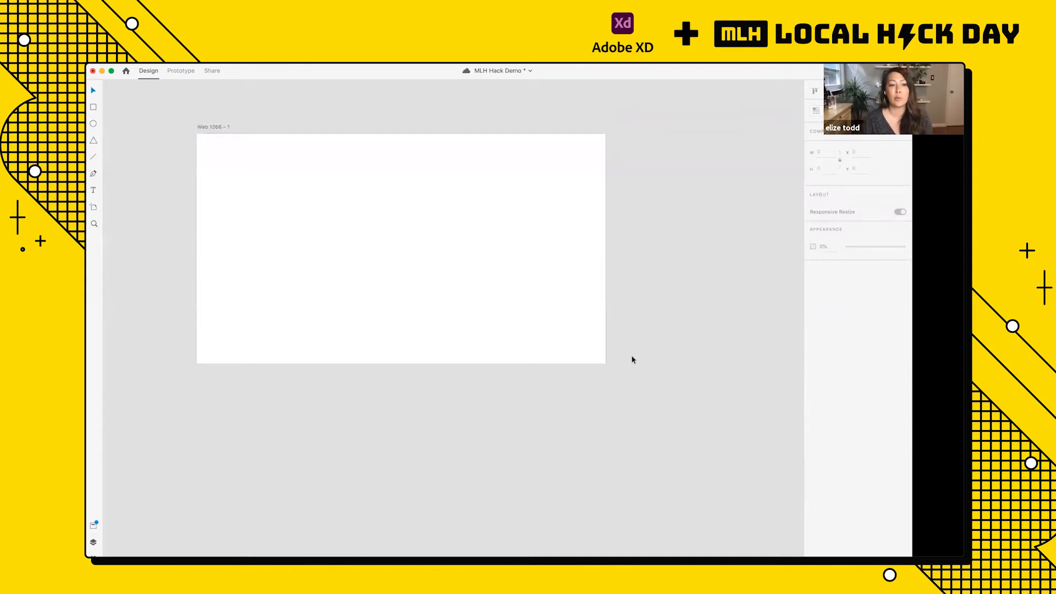
Step: Delete the blank Web 1366 artboard from the pasteboard
click(215, 128)
key(Delete)
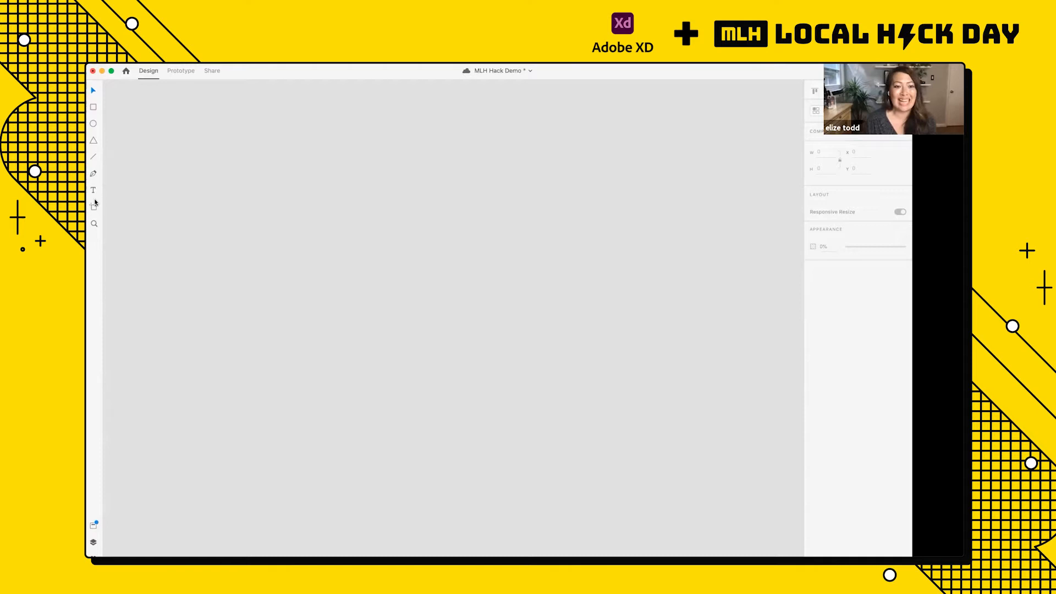
Step: Examine the Nordstrom, YouTube, scooter rental and Instagram reference screenshots on the pasteboard, close up and as a group
scroll(249, 228, down, 3)
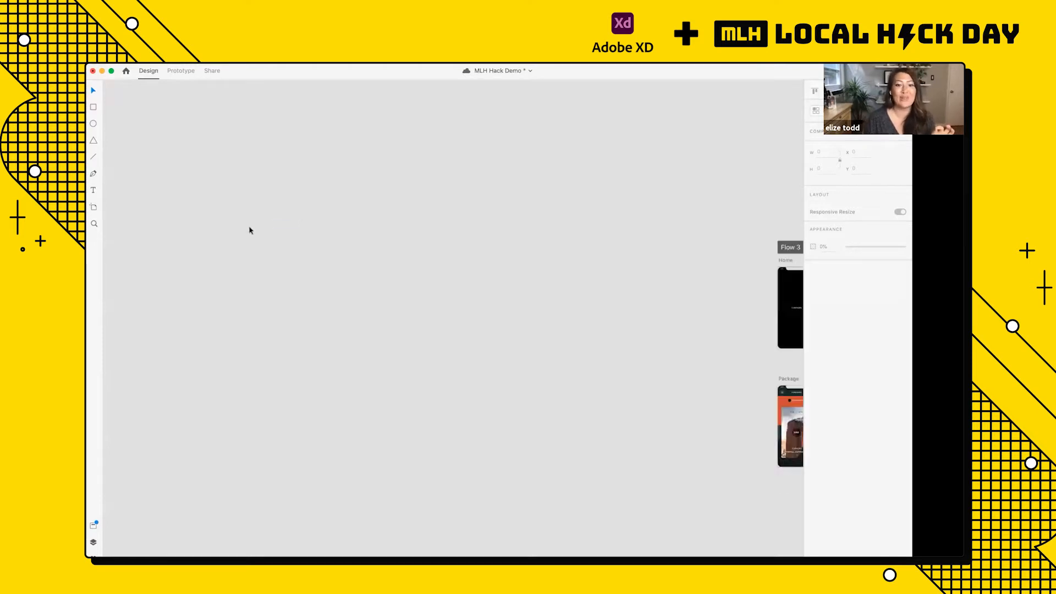
scroll(249, 228, down, 5)
scroll(249, 228, right, 4)
scroll(532, 234, up, 5)
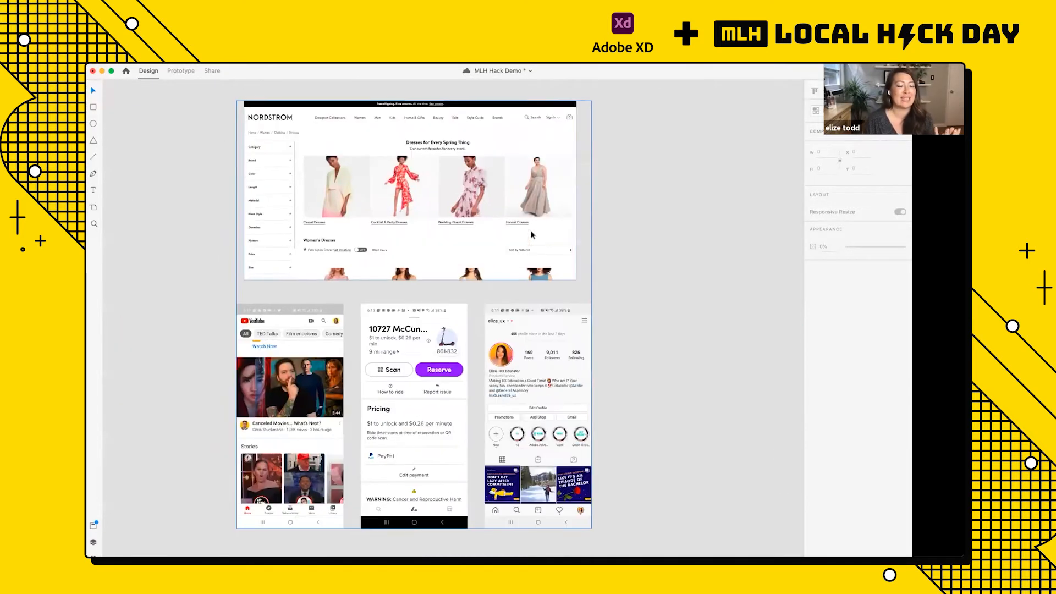
scroll(430, 192, up, 5)
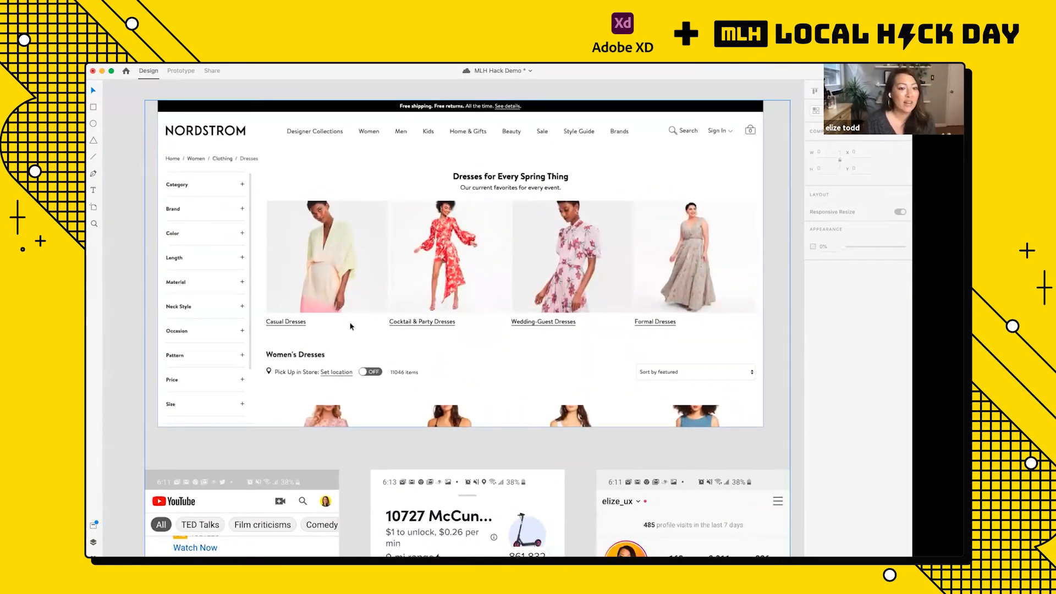
scroll(198, 186, down, 10)
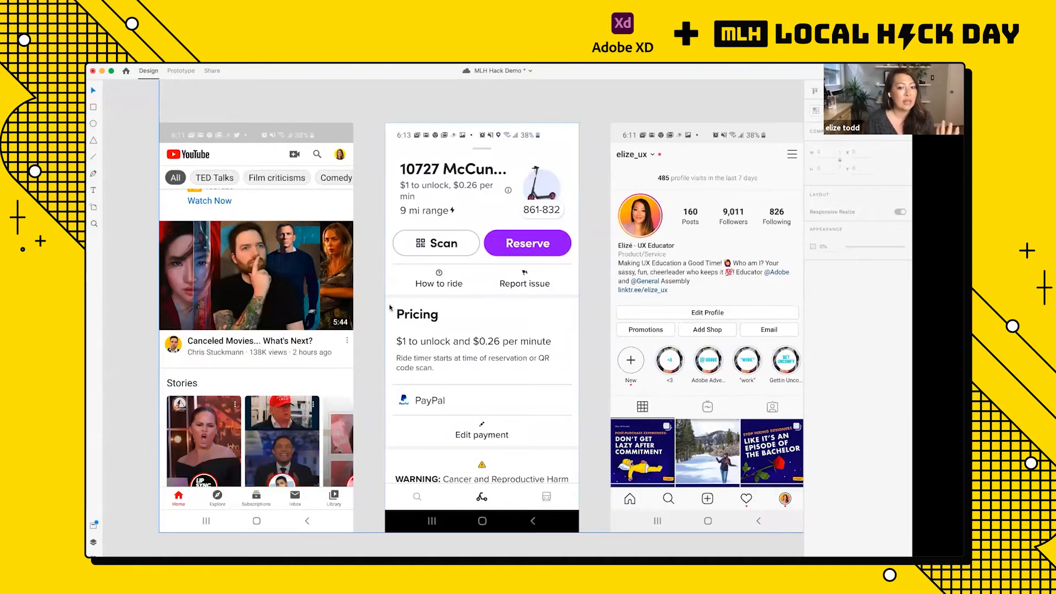
scroll(485, 399, right, 1)
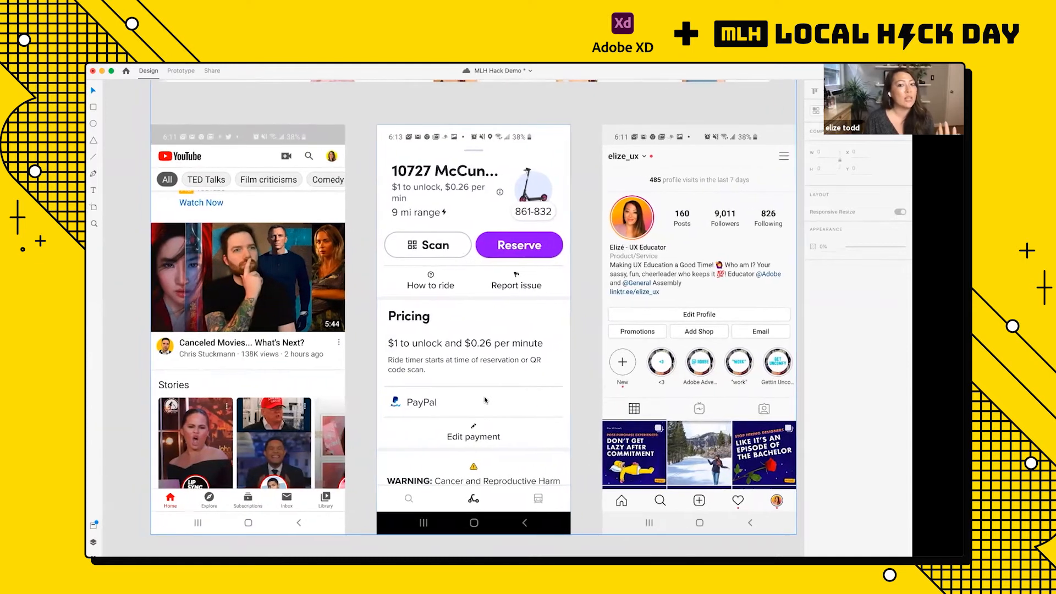
scroll(485, 400, down, 5)
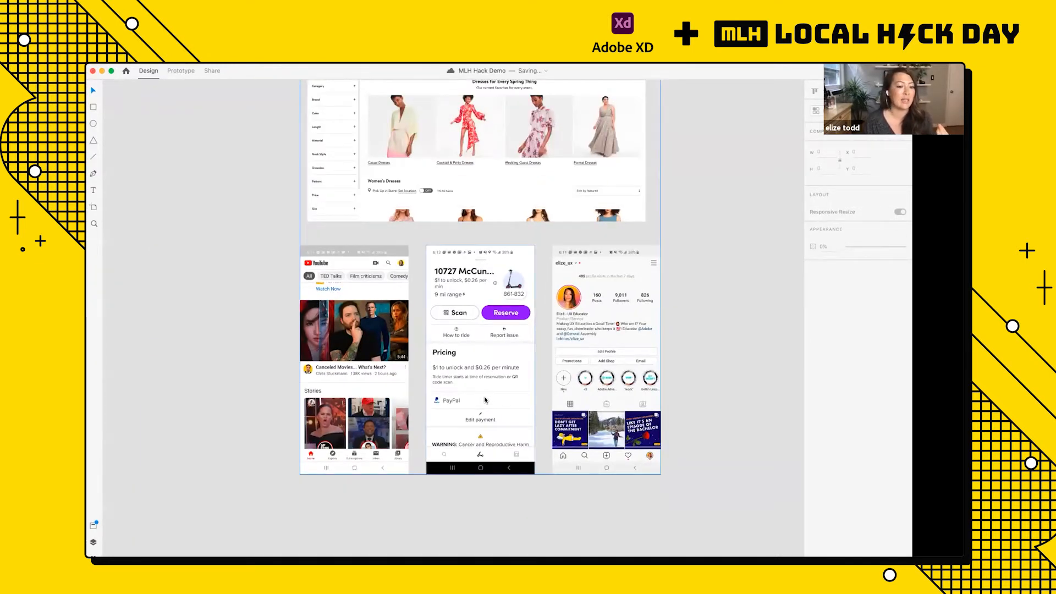
scroll(485, 399, down, 3)
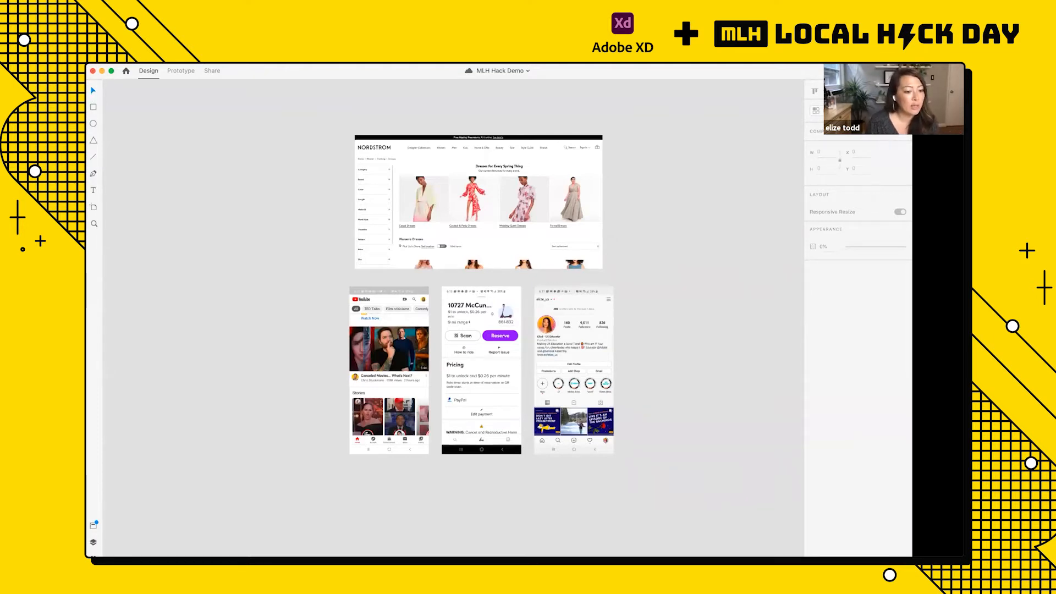
Step: Look through the document assets, from the colors to the character styles, and hide them again
click(93, 524)
scroll(127, 437, up, 15)
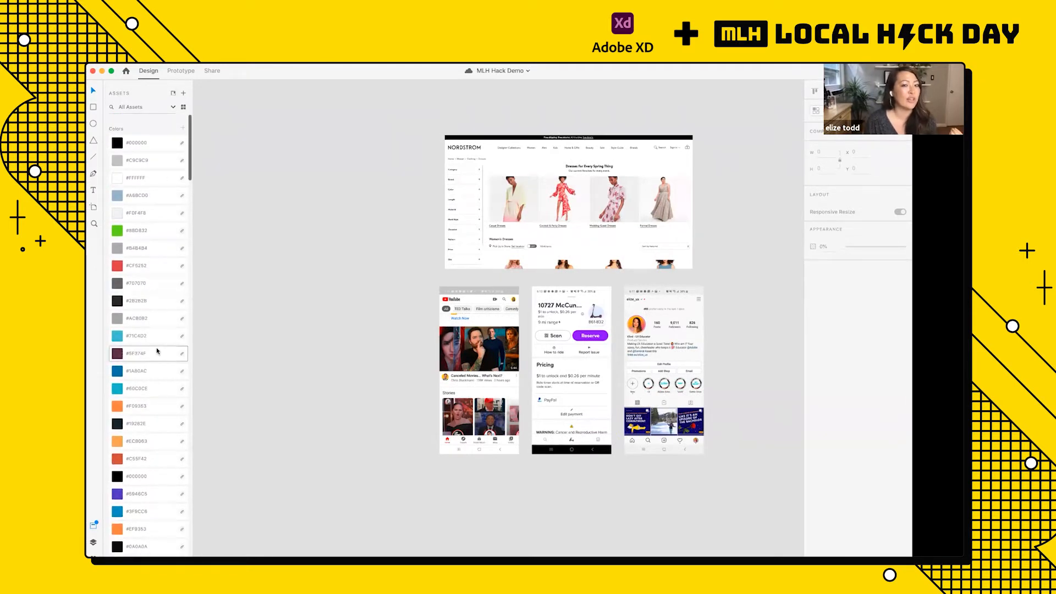
scroll(157, 351, down, 15)
scroll(157, 351, down, 5)
scroll(157, 351, up, 8)
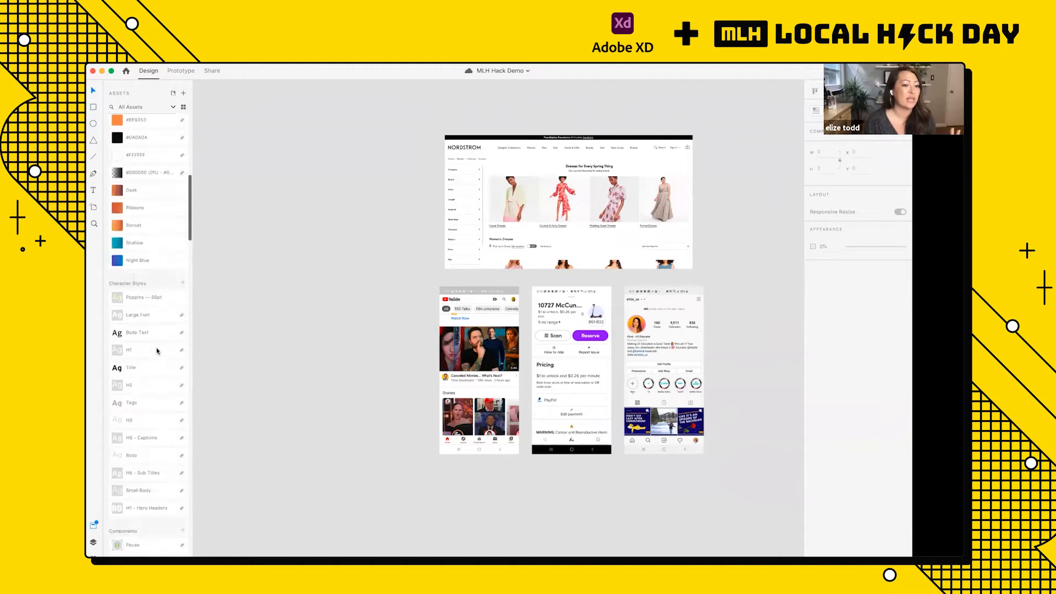
scroll(157, 351, up, 5)
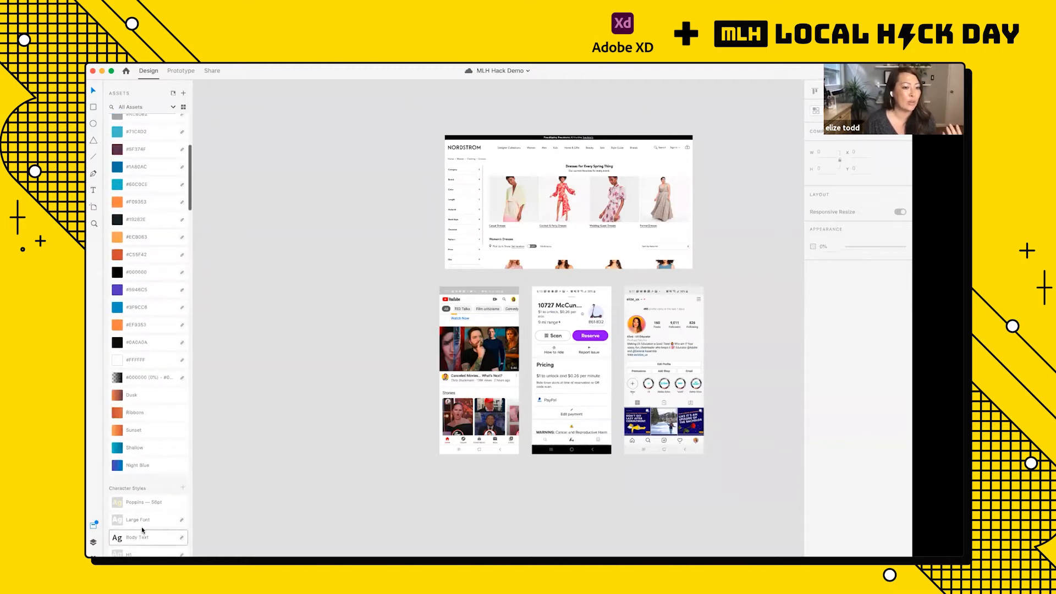
click(92, 527)
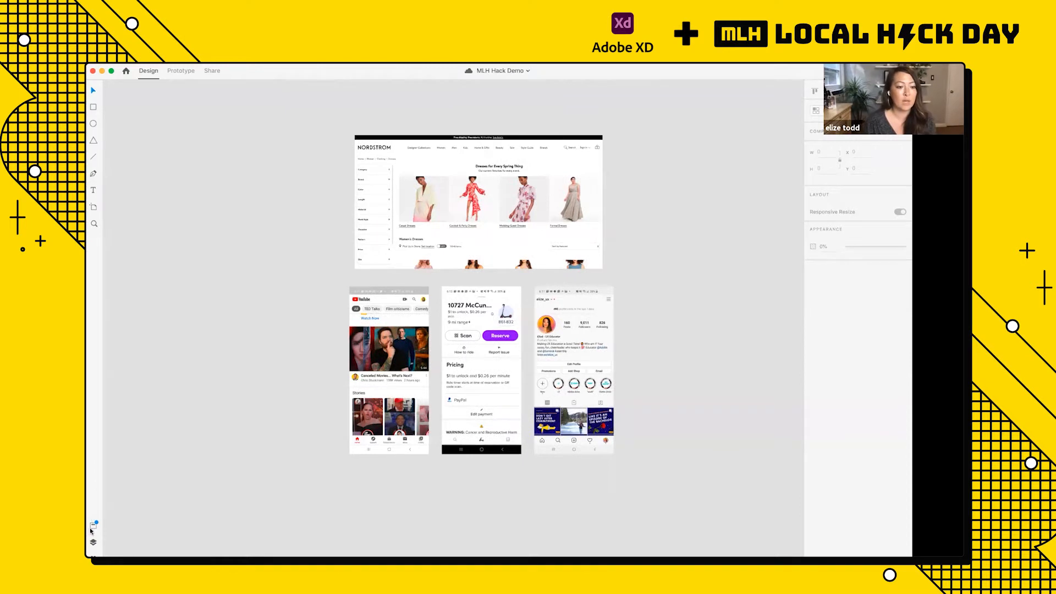
Step: Show the document's layers and select the white triangle on the First Cards – 1 artboard to view its layer list
click(94, 542)
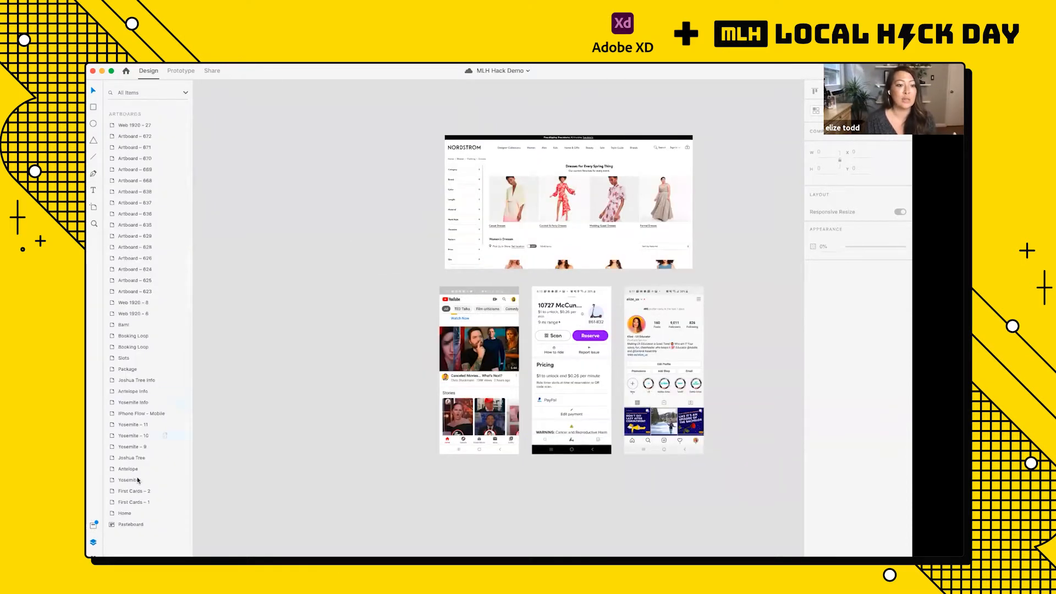
scroll(408, 468, down, 5)
scroll(408, 468, left, 3)
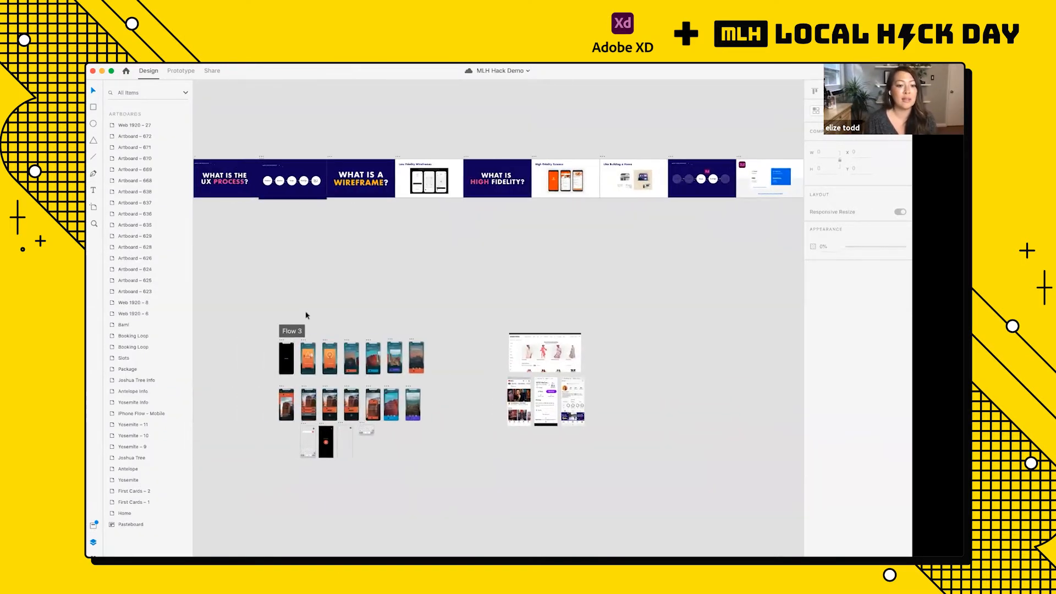
scroll(307, 315, up, 5)
scroll(322, 452, up, 5)
scroll(311, 452, down, 2)
scroll(310, 452, left, 2)
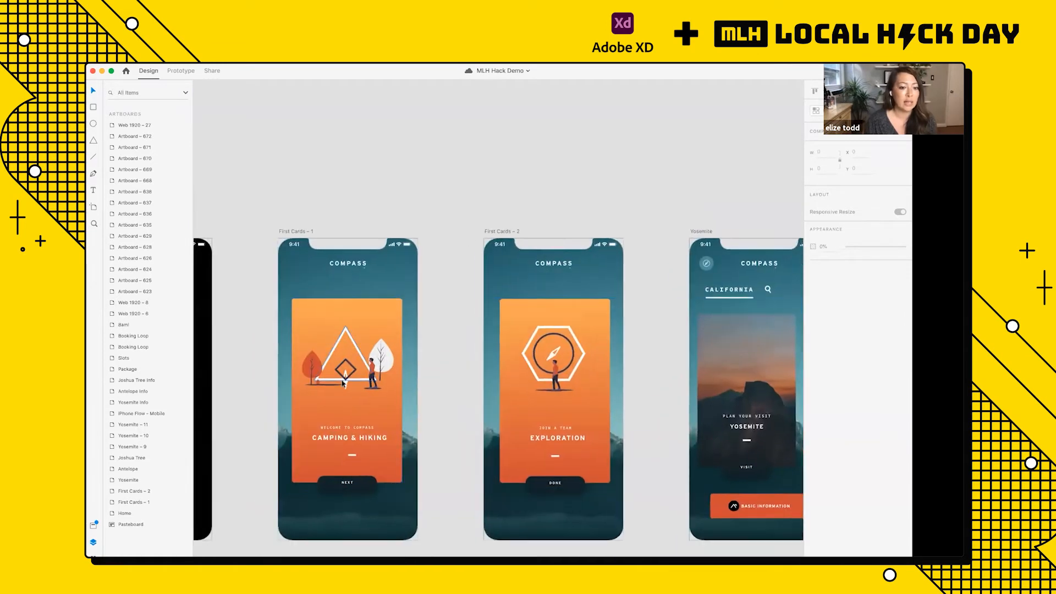
click(330, 352)
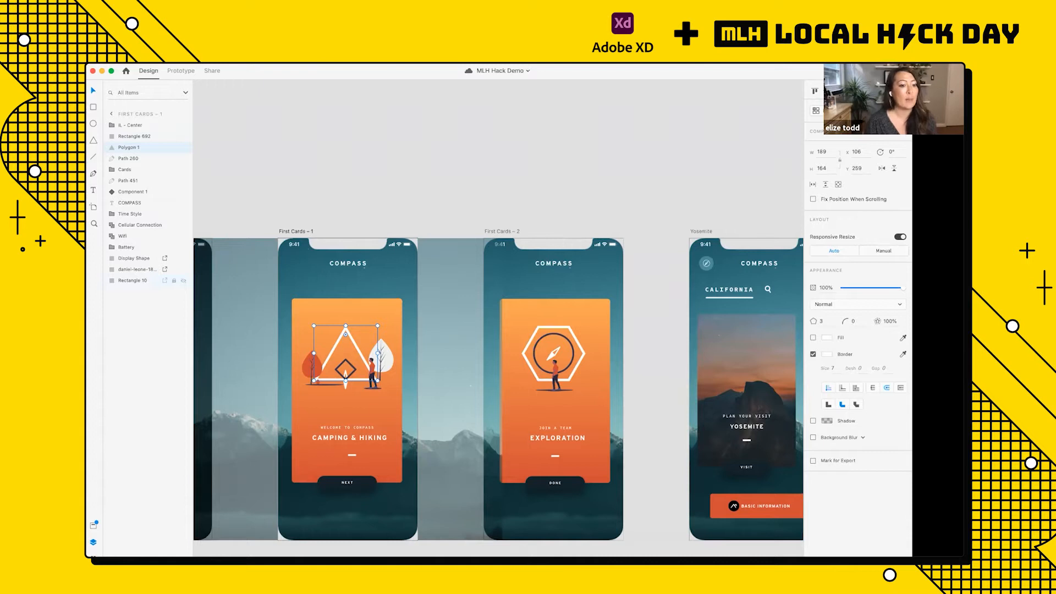
Step: Show the Quick Mockup plugin and clear the canvas selection to view its Kyoto elements
click(93, 556)
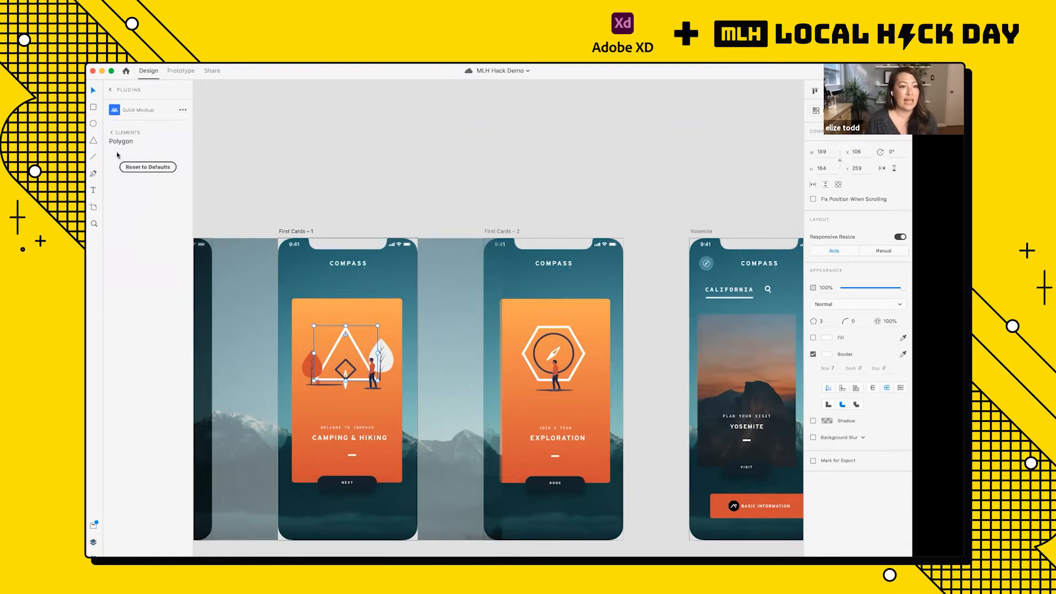
click(299, 165)
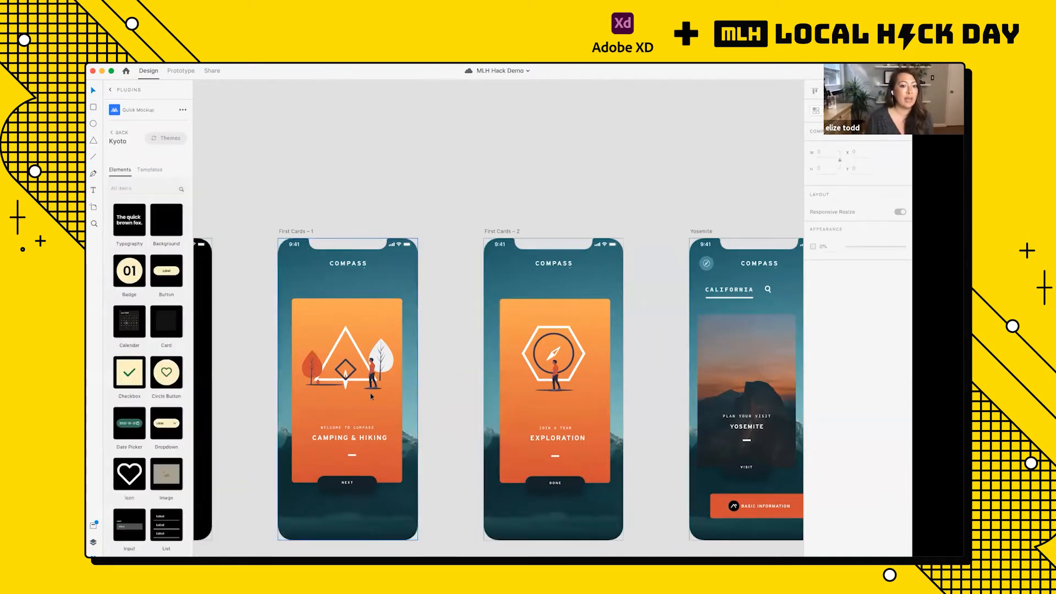
Step: Inspect the properties of the illustration, the card group and the COMPASS title on the First Cards – 1 artboard
click(364, 365)
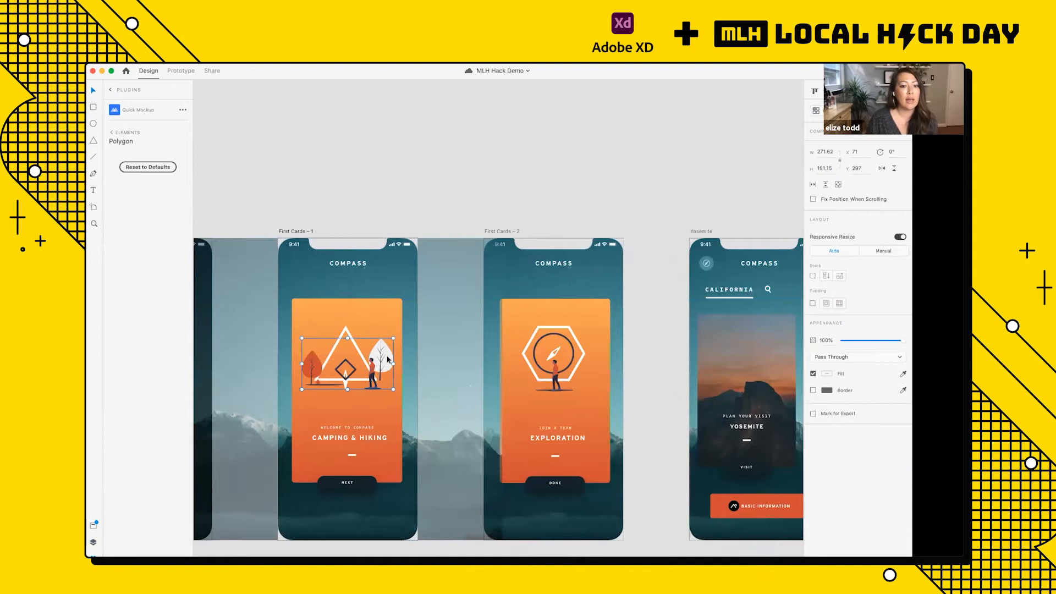
click(344, 486)
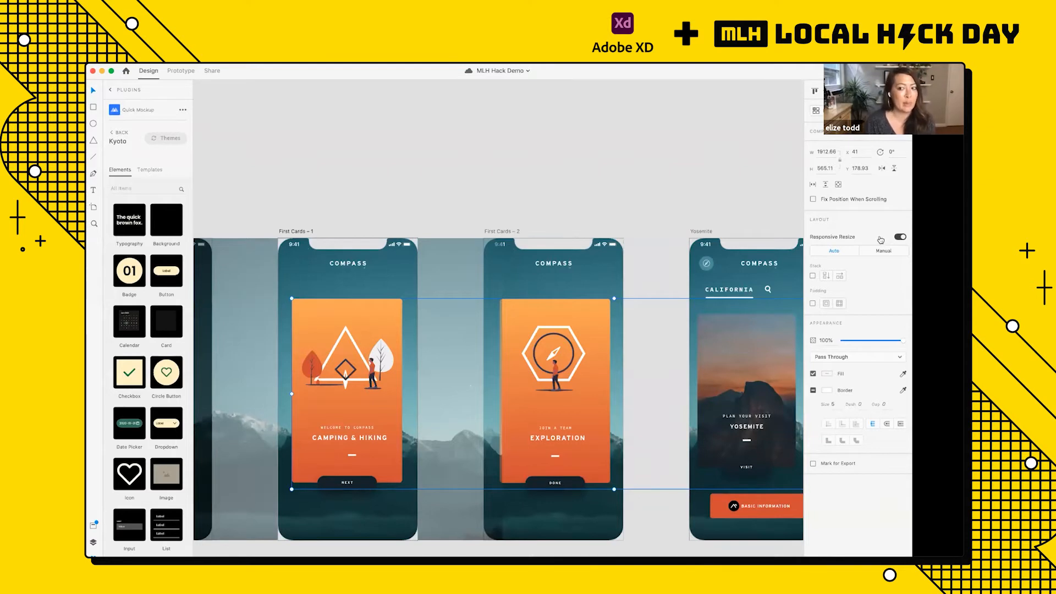
double_click(354, 350)
double_click(355, 350)
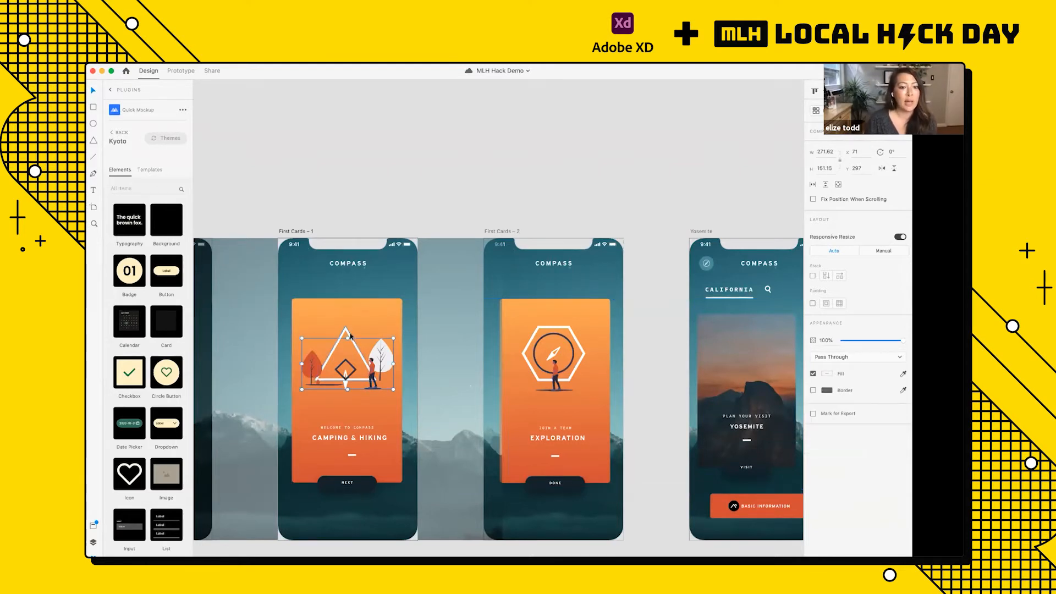
click(352, 265)
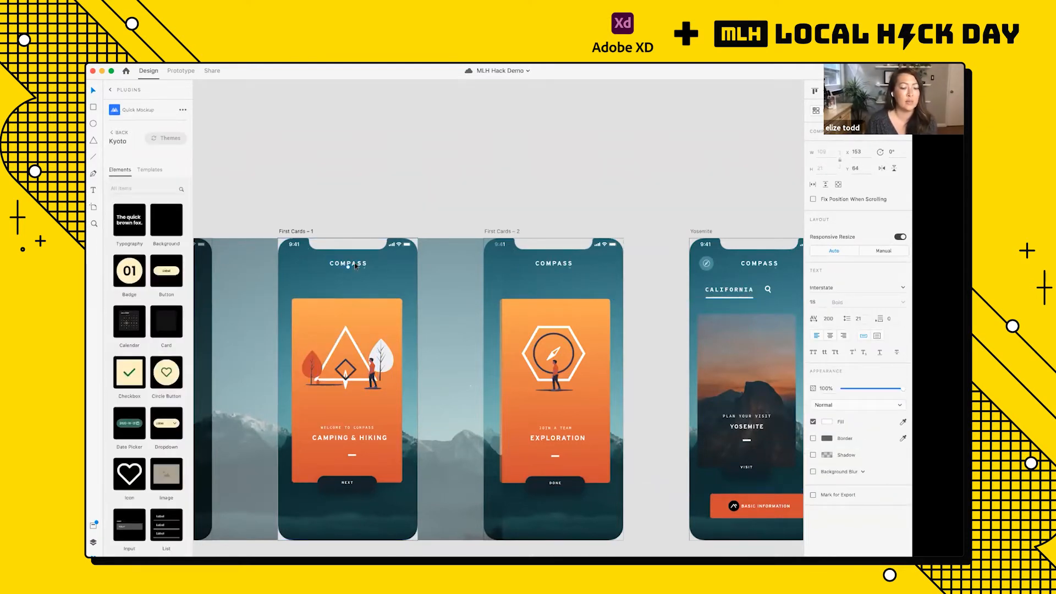
click(358, 209)
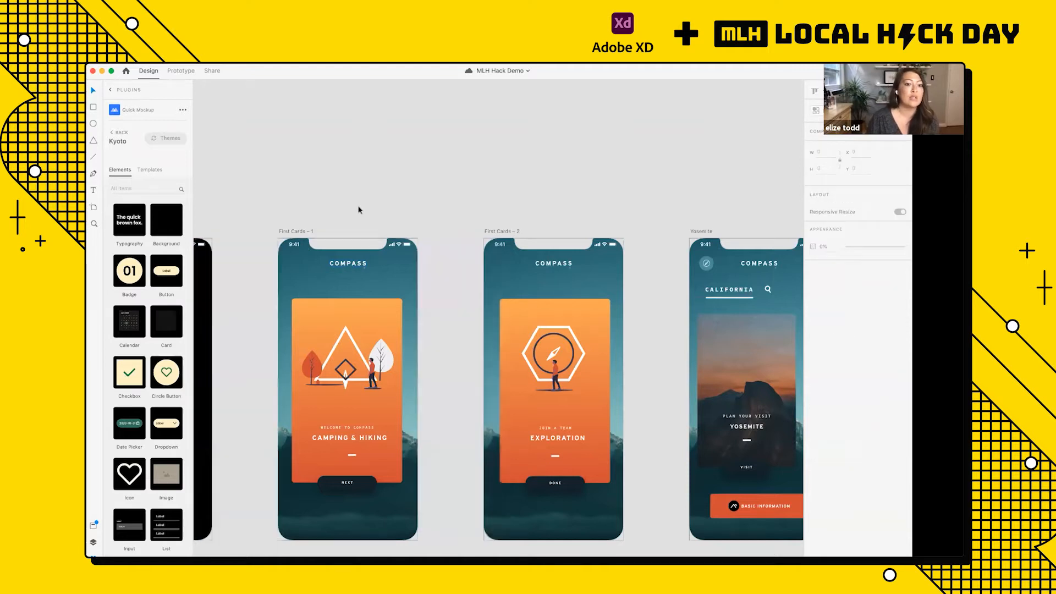
Step: View the COMPASS title's text and appearance settings on First Cards – 1, including its fill color picker, and deselect it
click(355, 267)
scroll(354, 267, up, 5)
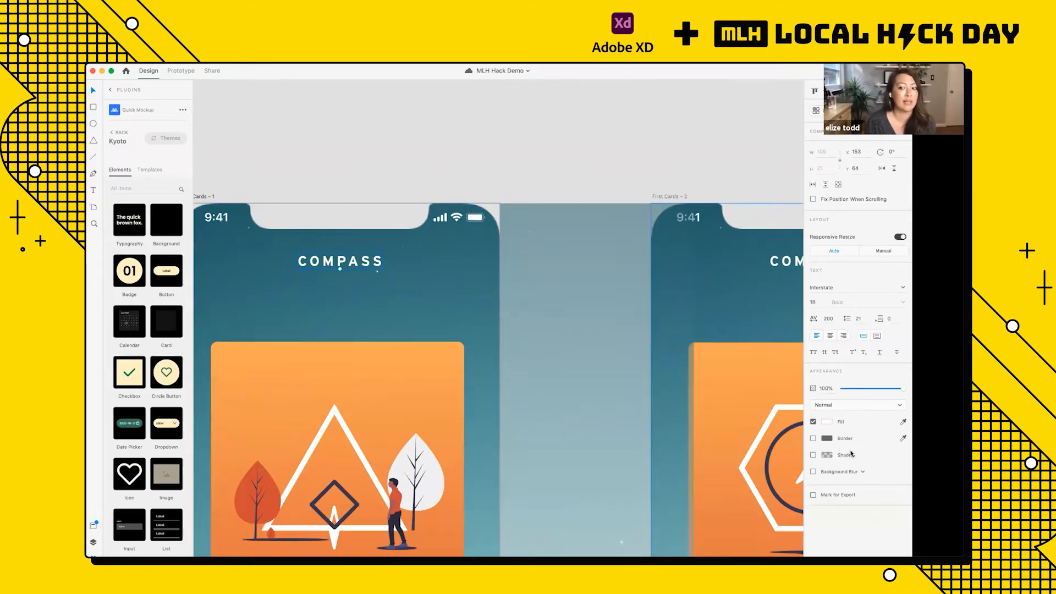
click(827, 422)
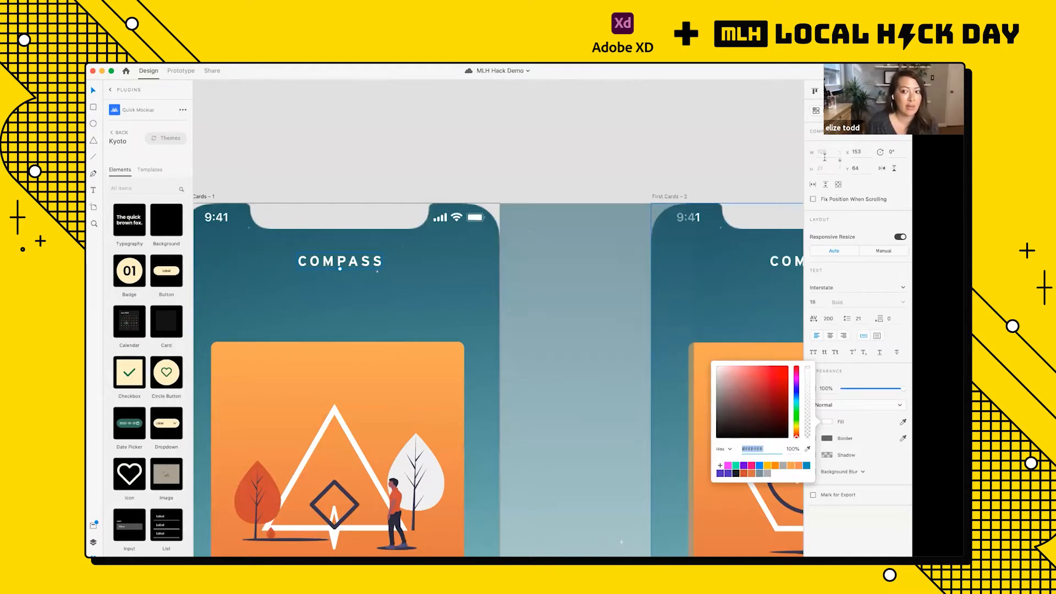
click(549, 167)
scroll(550, 167, down, 5)
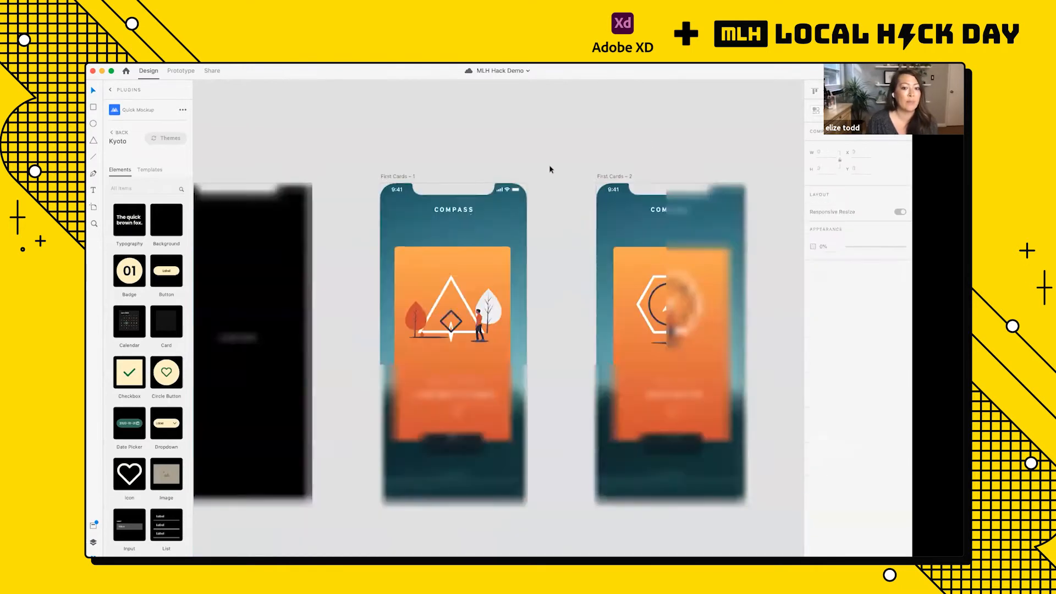
Step: View the layout and appearance properties of the tree and hiker illustration on First Cards – 1 and deselect it
scroll(496, 251, up, 3)
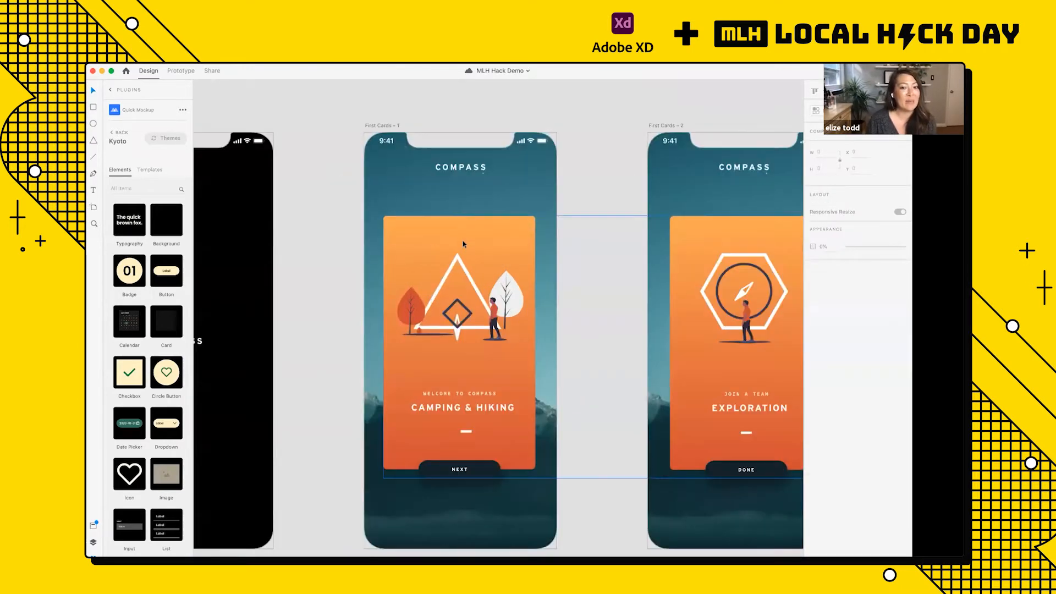
click(498, 275)
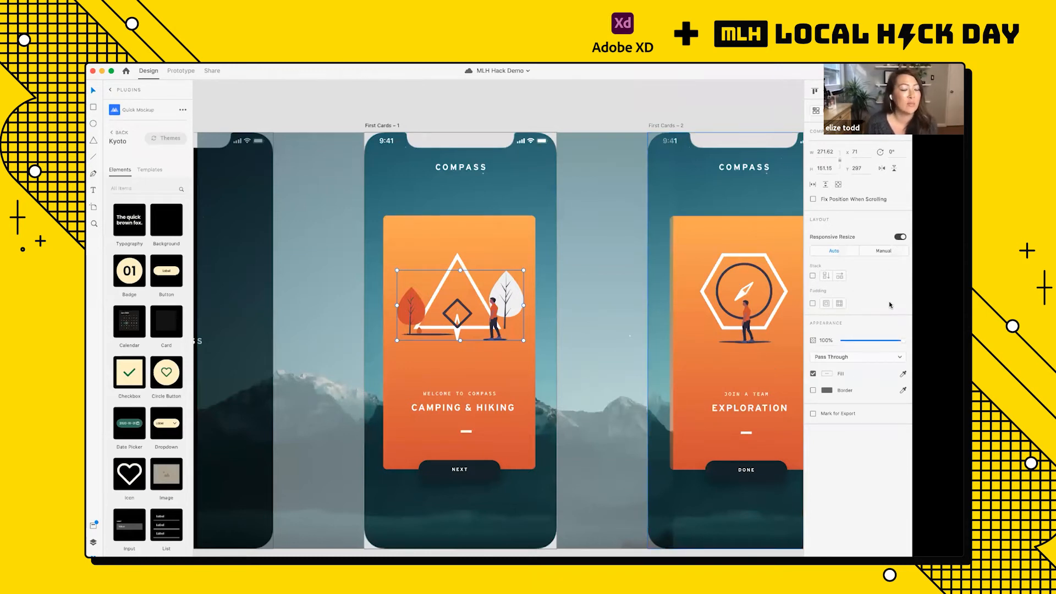
click(561, 115)
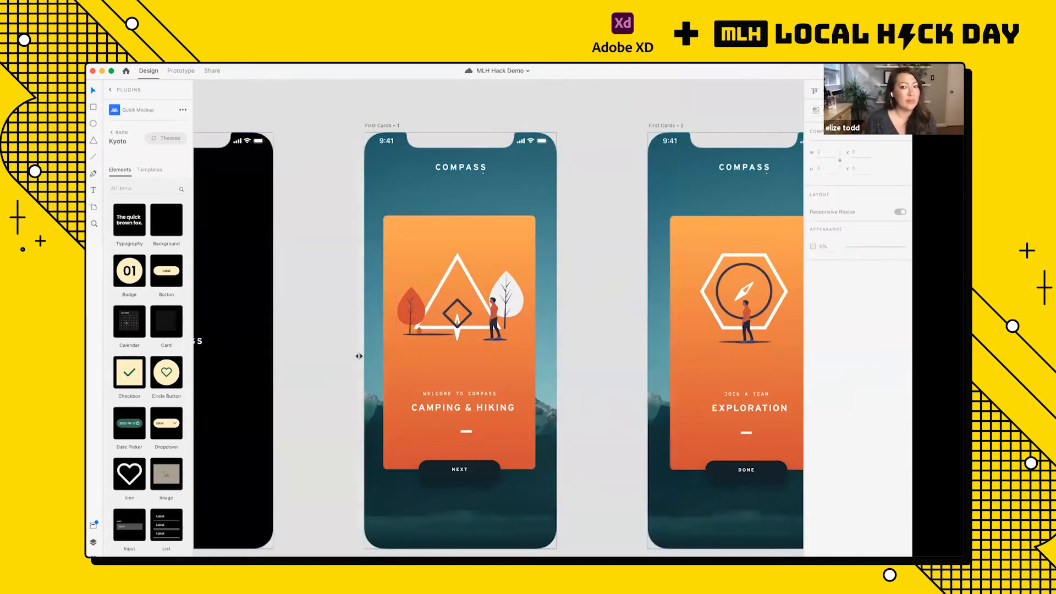
Step: View the Prototype and Share modes for the mobile flow and return to Design mode
scroll(387, 314, down, 2)
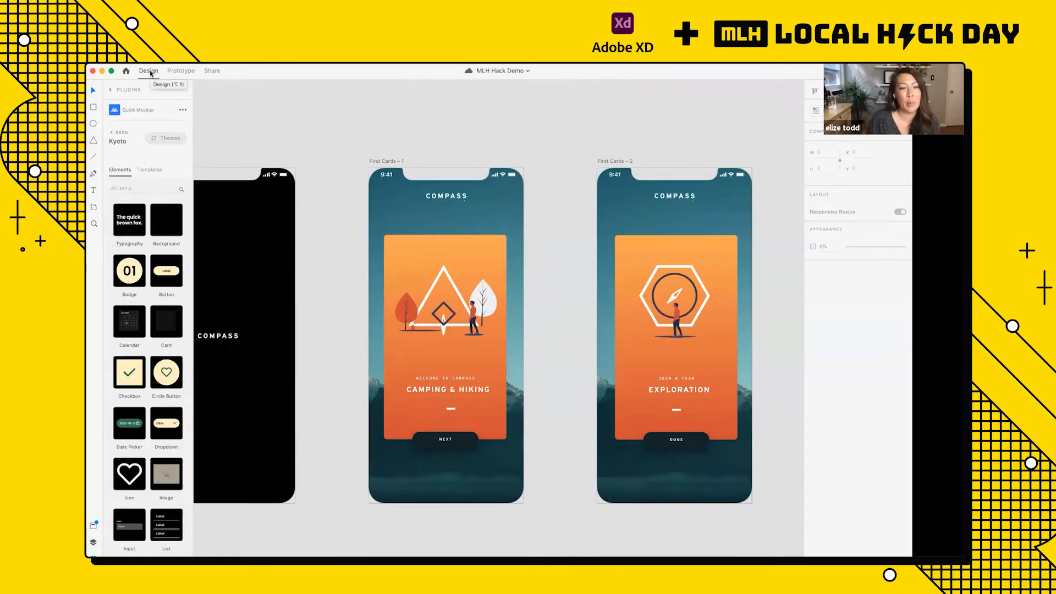
click(181, 71)
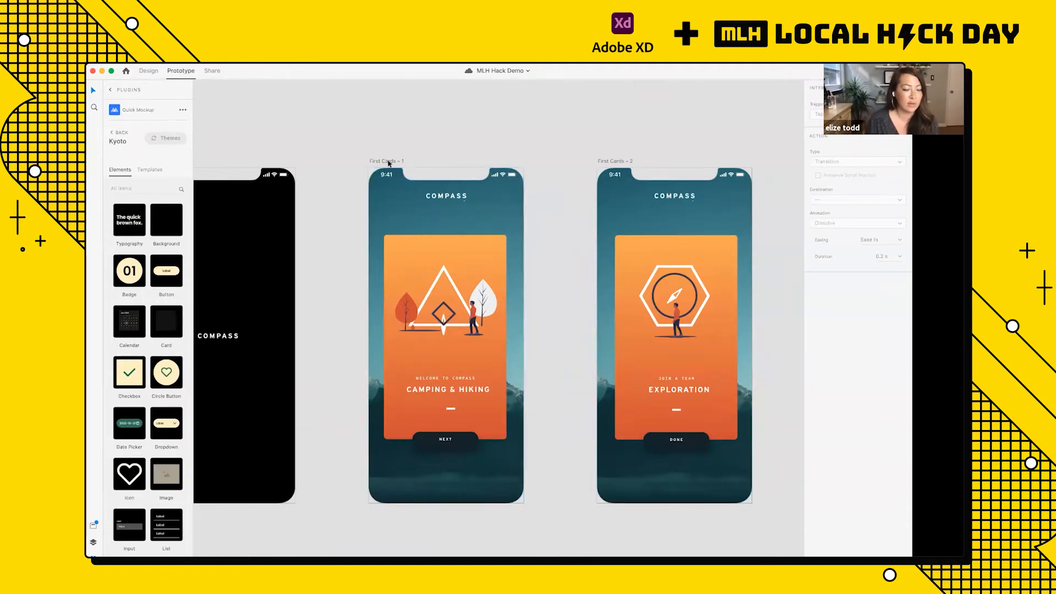
click(212, 71)
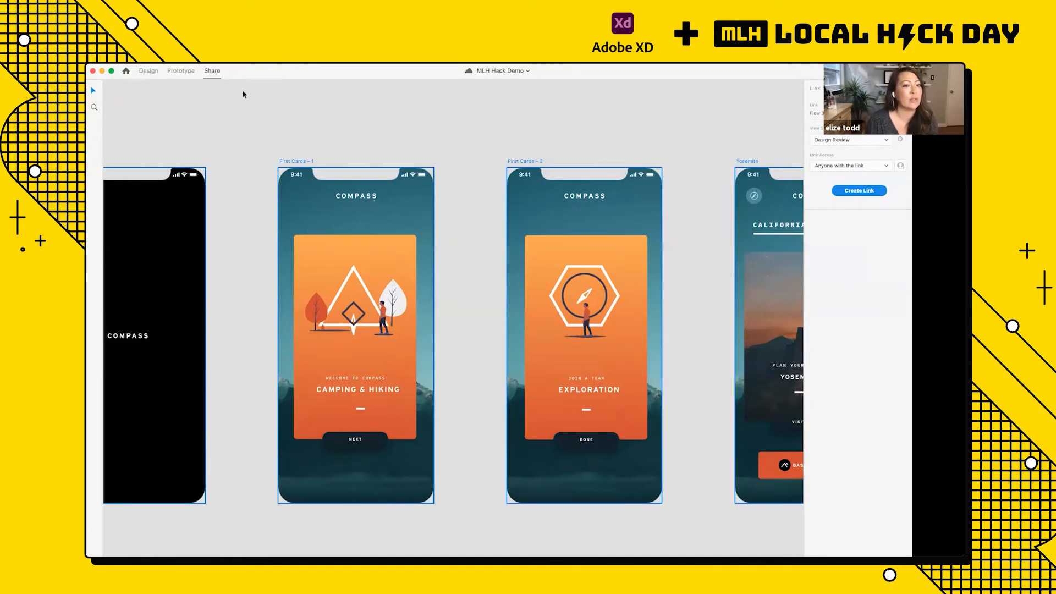
click(149, 71)
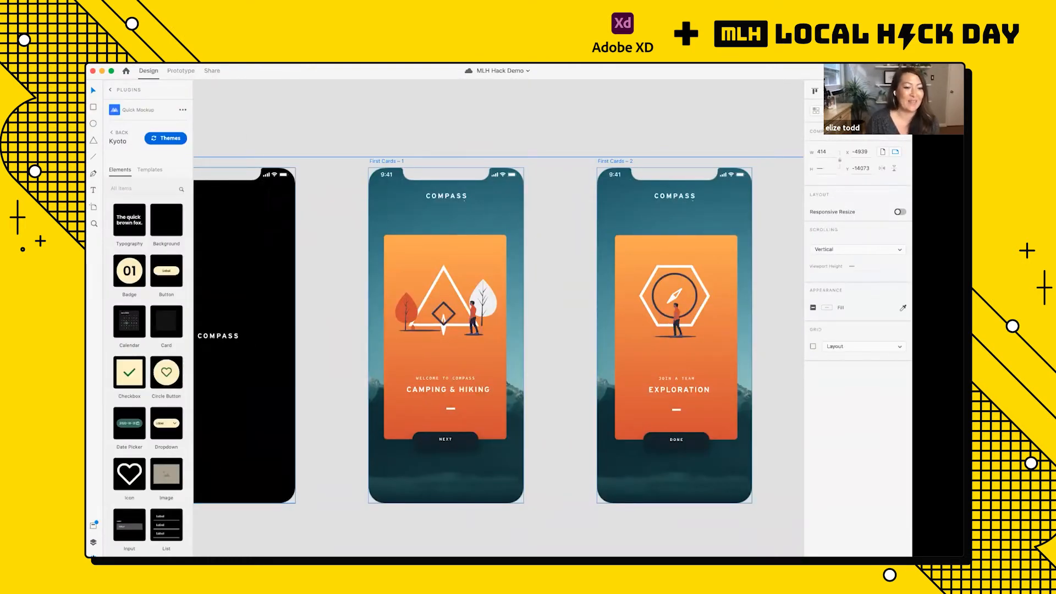
Step: Show the document assets alongside an overview of the Flow 3 artboards
scroll(322, 443, down, 5)
scroll(323, 444, down, 3)
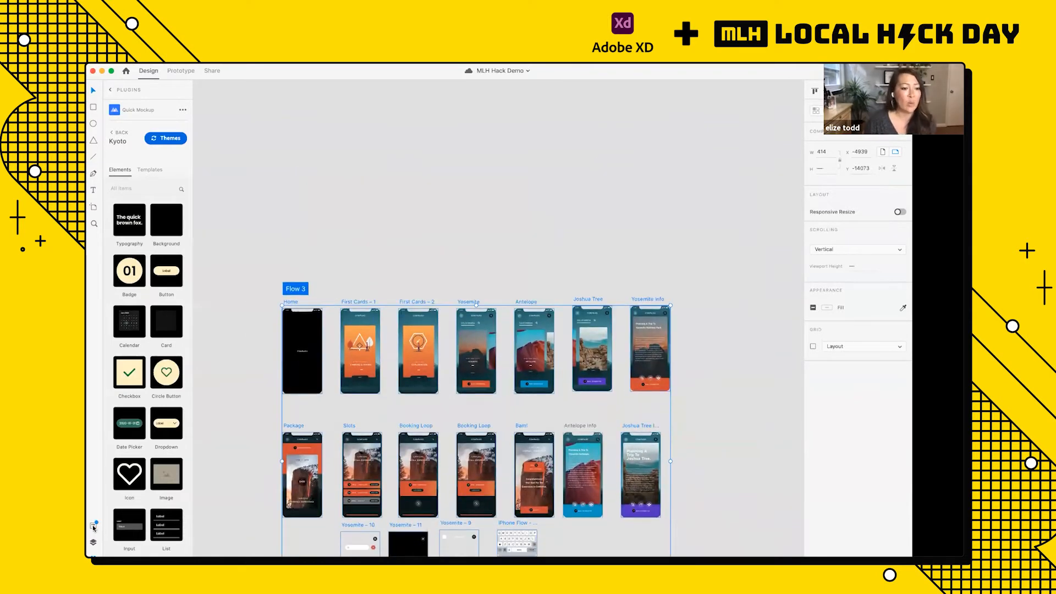
click(93, 526)
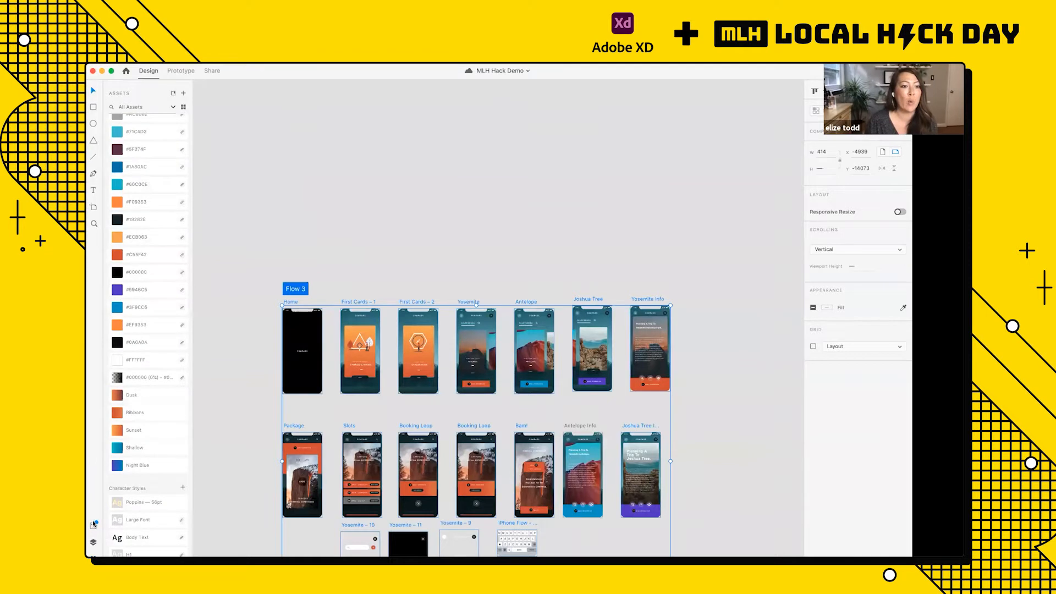
Step: Hide the document assets, deselect the artboards and show the complete Flow 3 overview
click(93, 526)
click(268, 285)
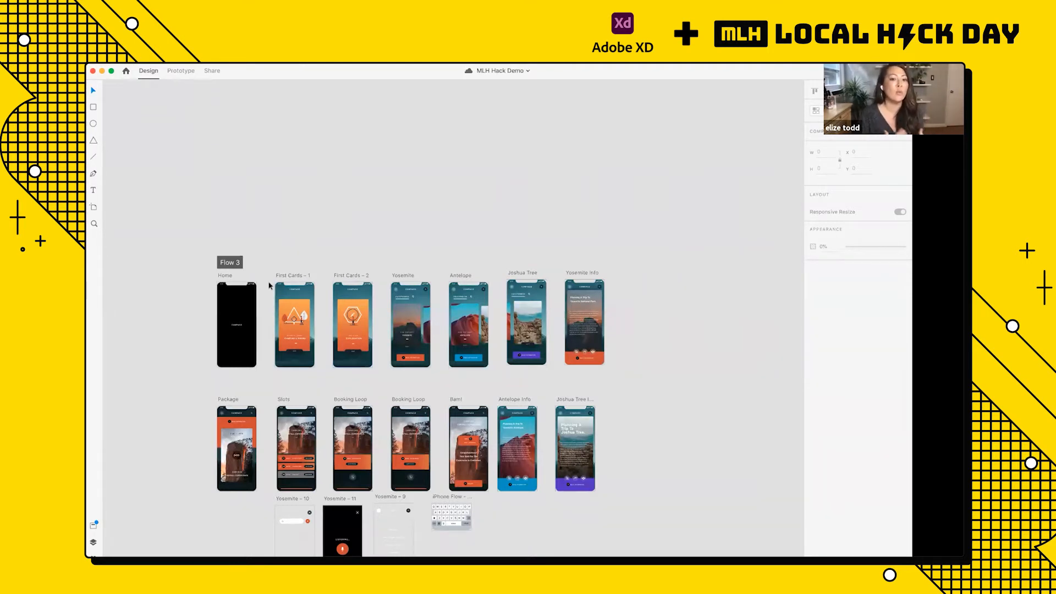
scroll(270, 285, down, 3)
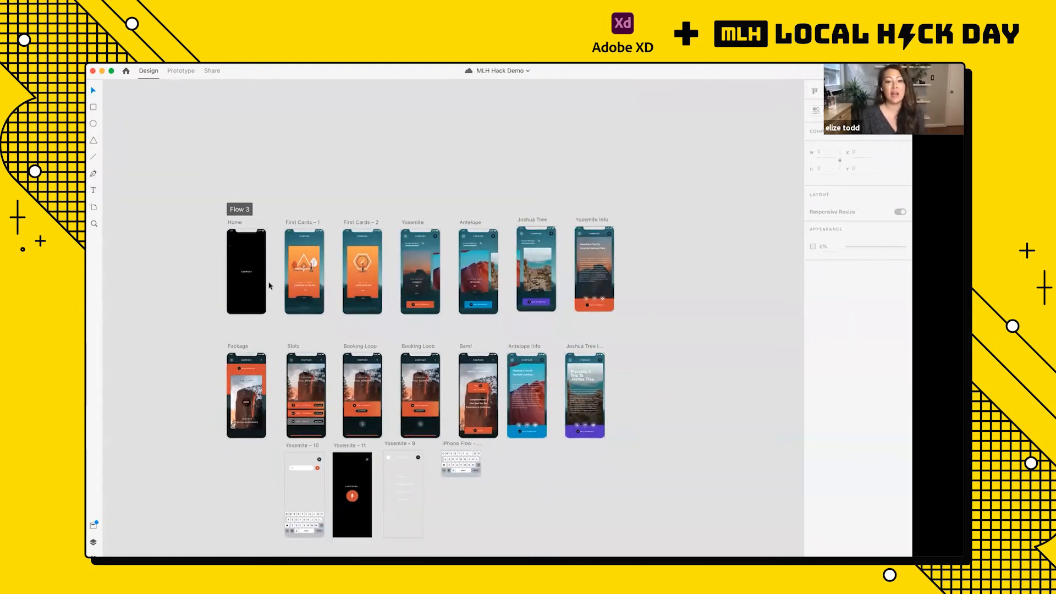
scroll(269, 284, down, 2)
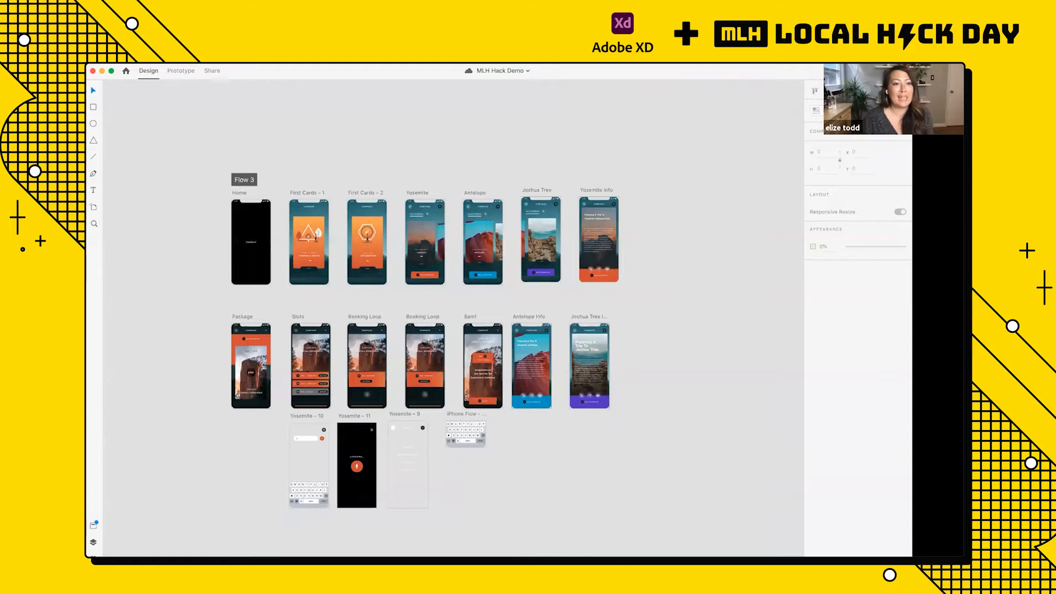
Step: Browse the full plugin catalog and search it for "quick mockup"
click(204, 59)
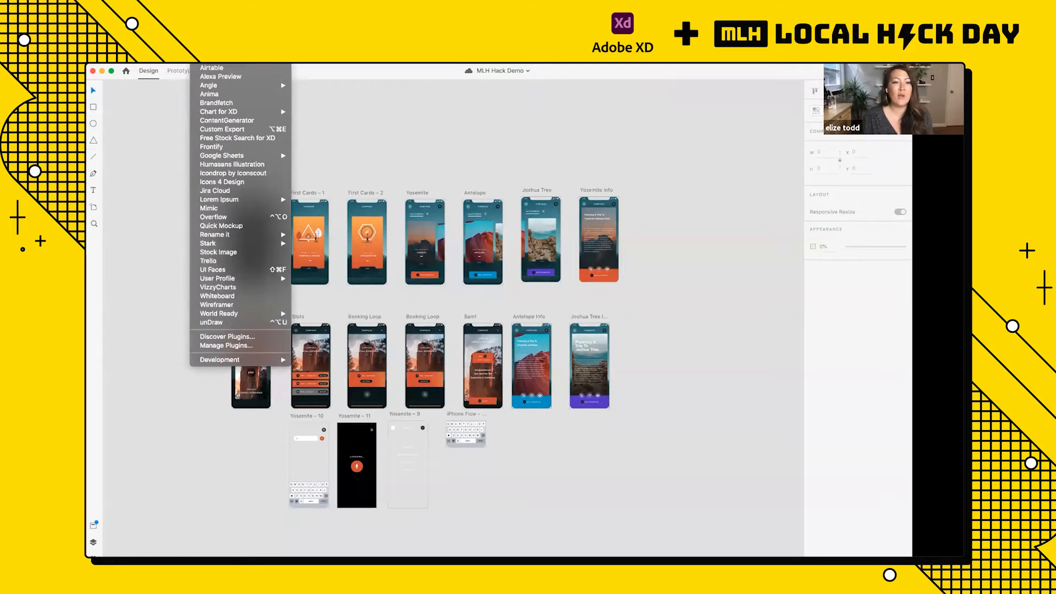
click(219, 338)
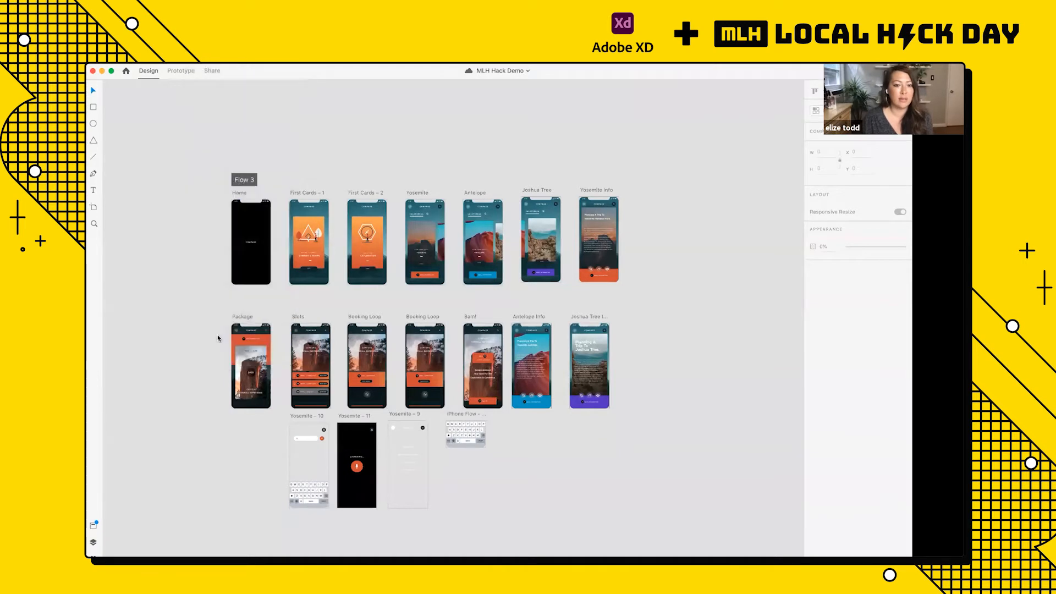
click(665, 205)
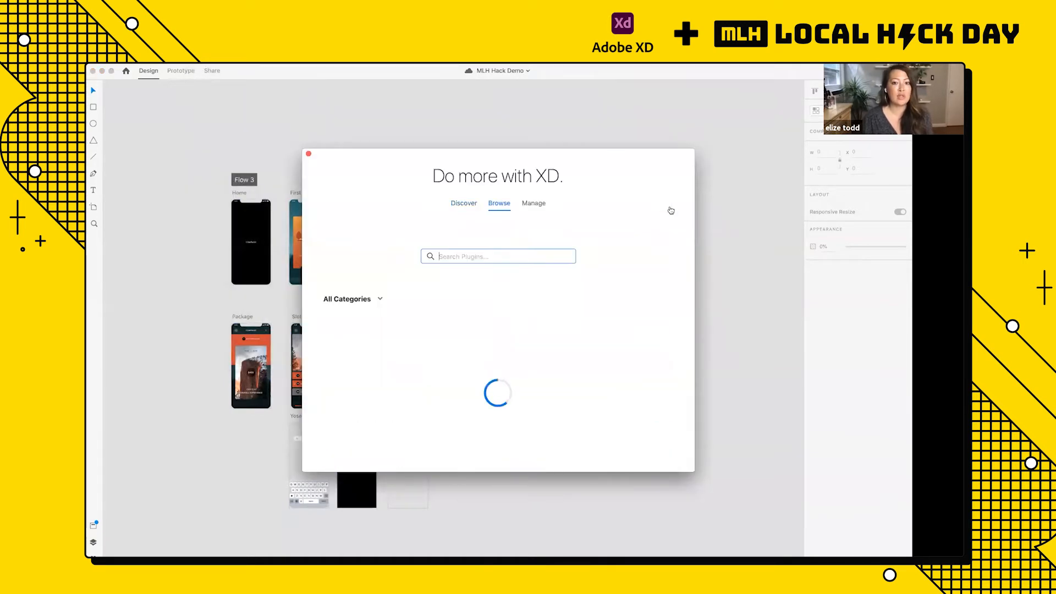
text(q)
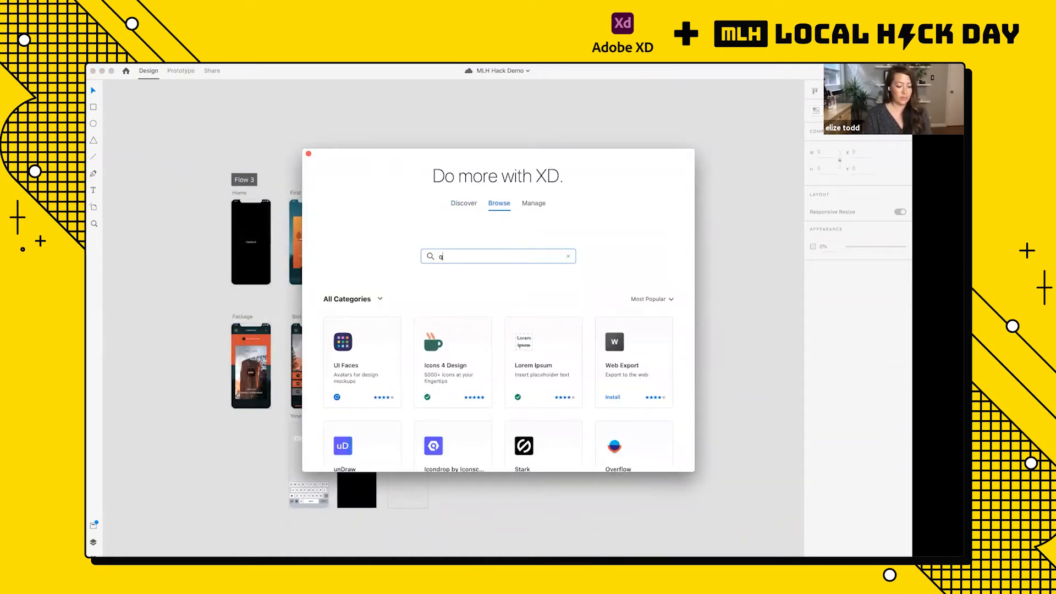
text(uick mockup)
key(Return)
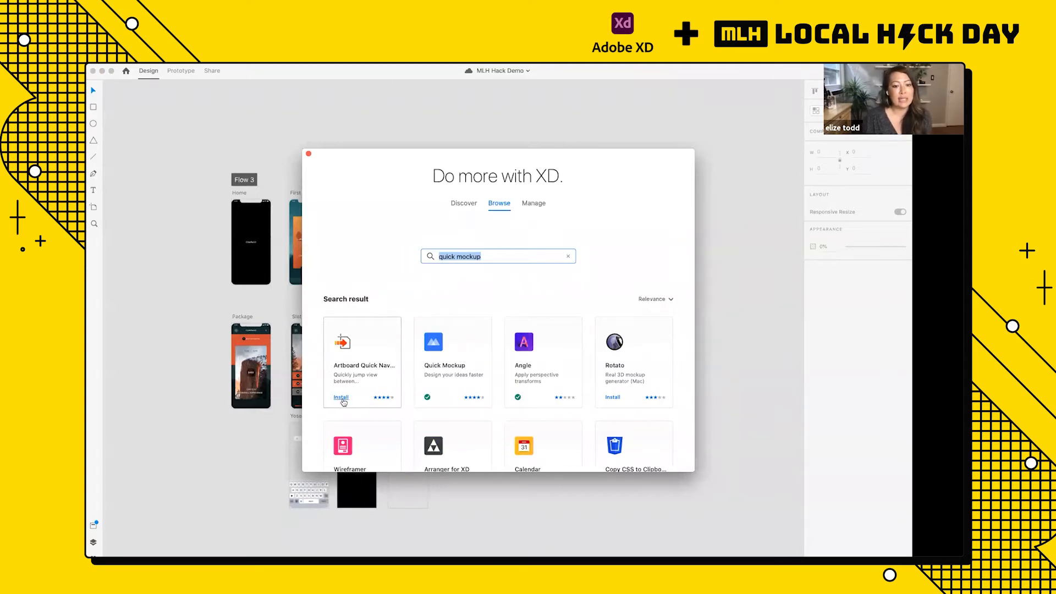
mouse_move(434, 407)
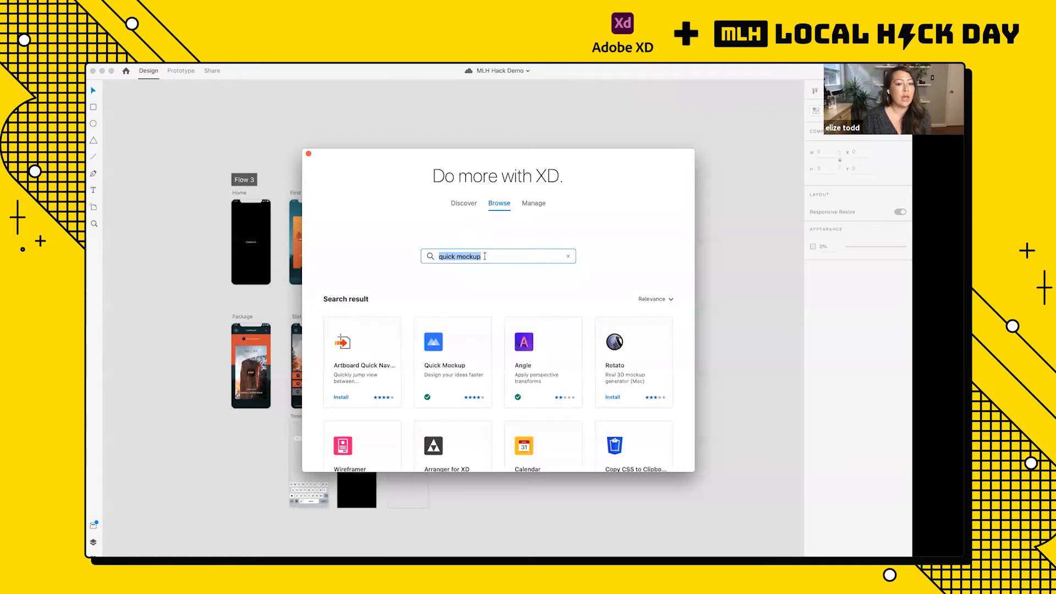
Step: Search the plugin catalog for "free stock" and close the plugin browser
double_click(502, 256)
triple_click(502, 257)
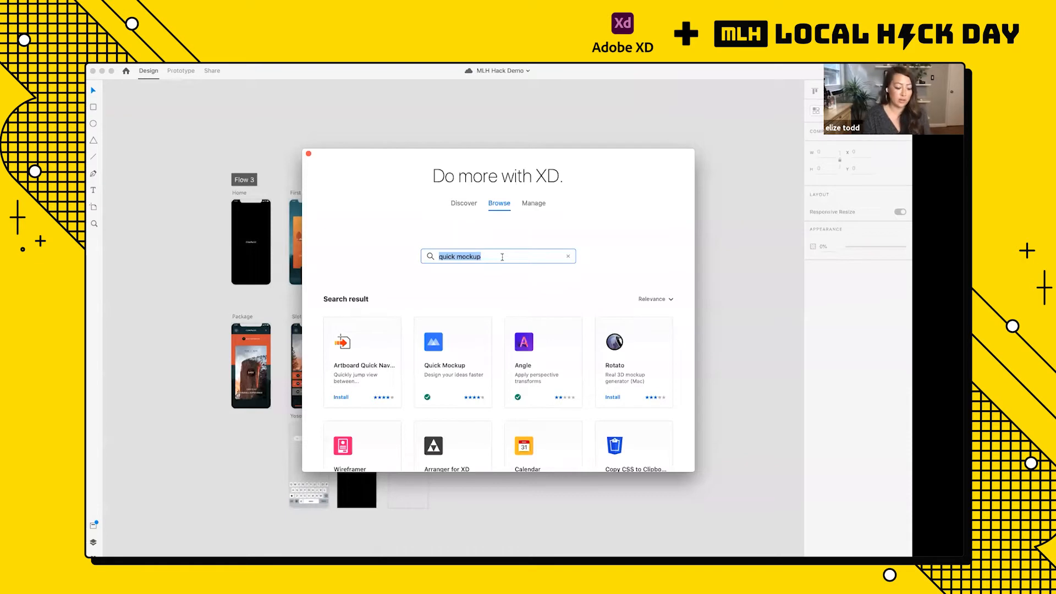
text(free stock)
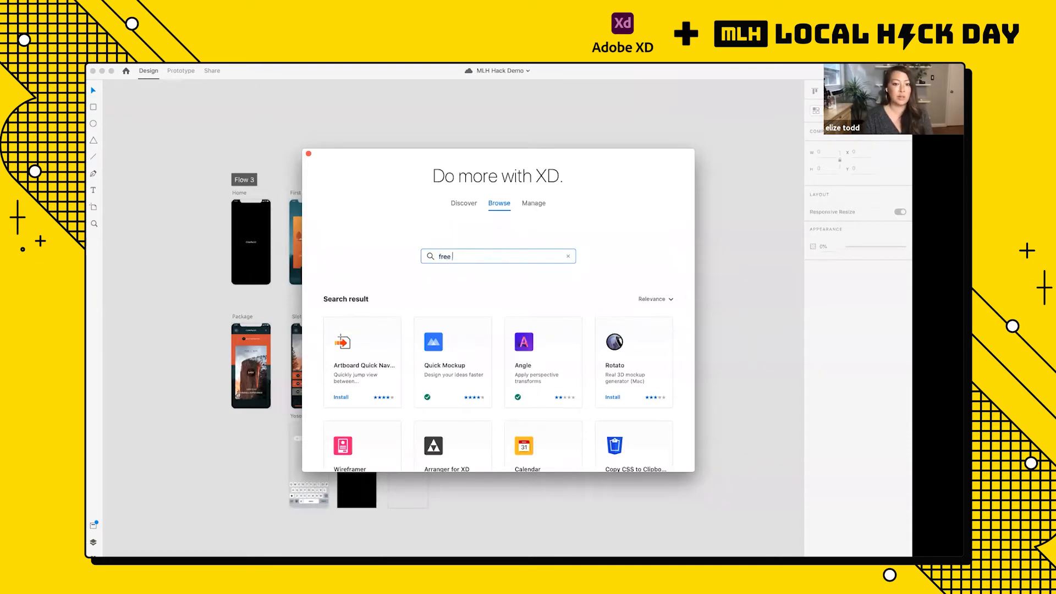
key(Return)
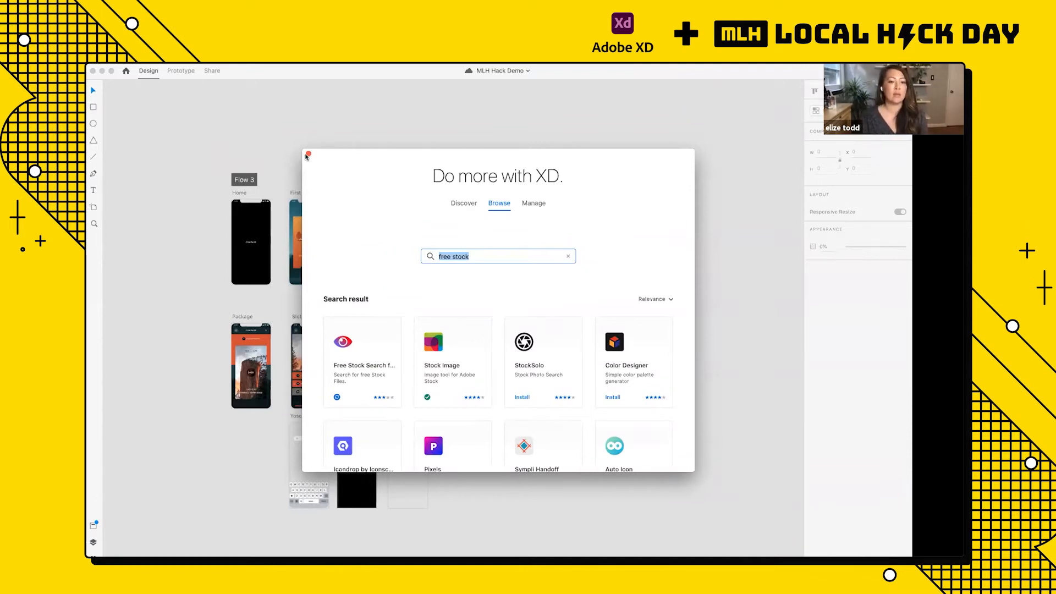
click(309, 156)
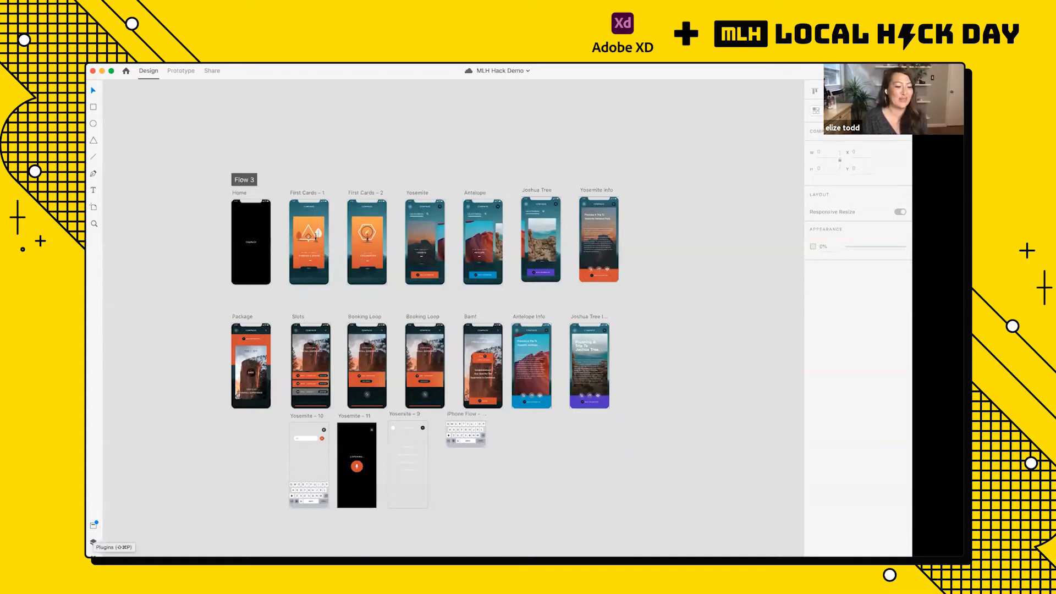
Step: Leave the Quick Mockup plugin view and look through the list of installed plugins
click(93, 541)
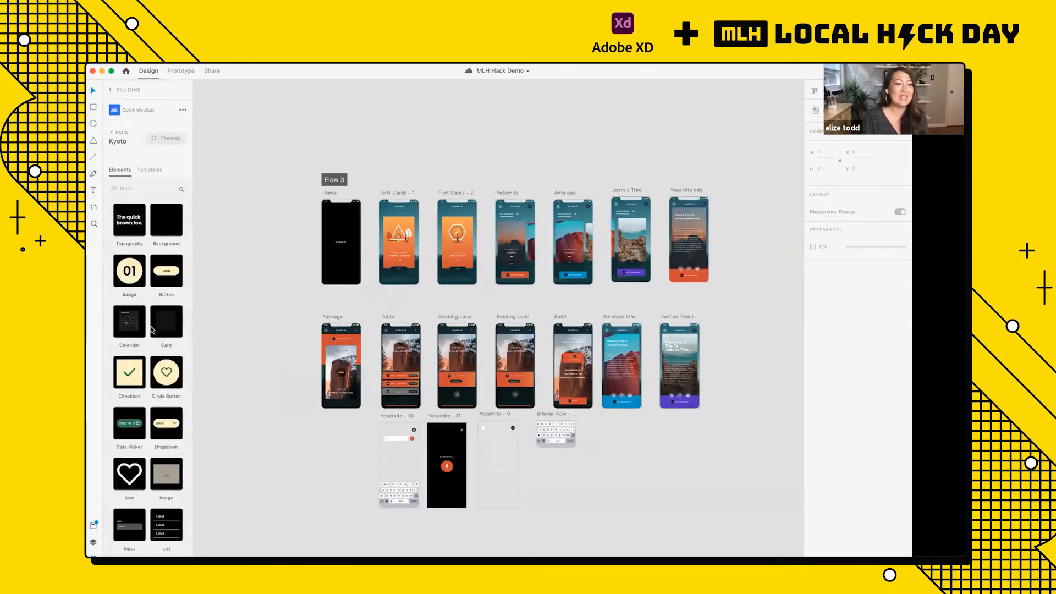
click(112, 90)
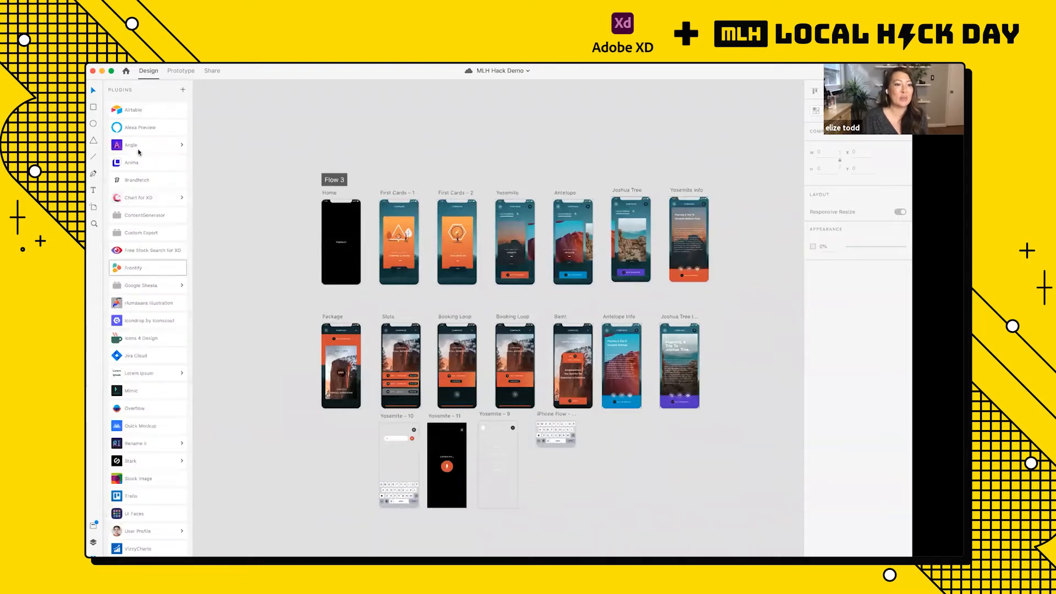
scroll(149, 451, down, 3)
scroll(148, 452, up, 3)
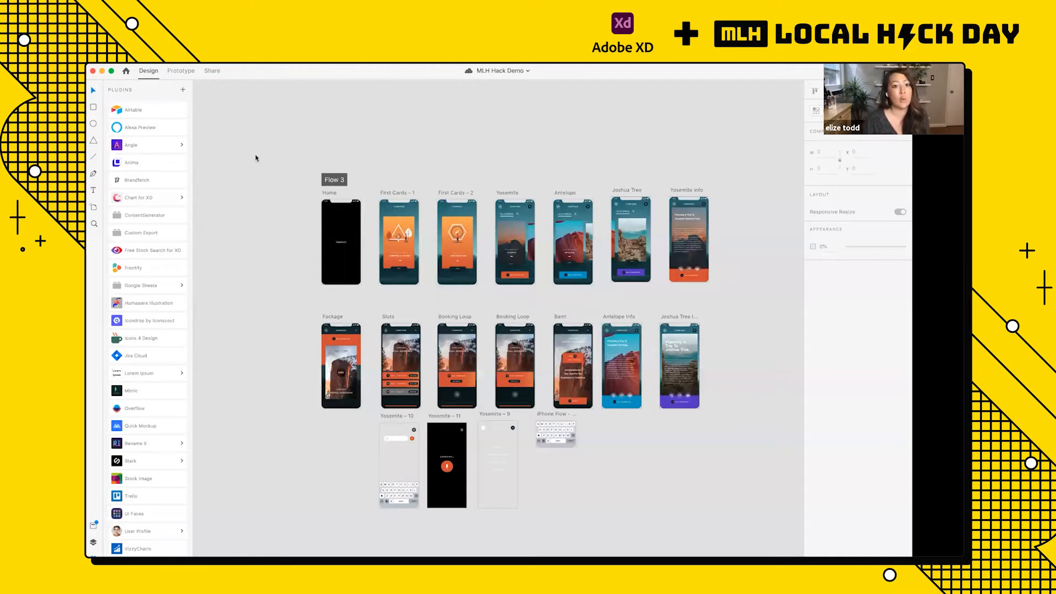
Step: Open the Quick Mockup plugin and switch its theme to Minimal, with empty canvas in view near the UX presentation slides
scroll(539, 209, down, 5)
scroll(389, 177, left, 3)
scroll(389, 177, up, 2)
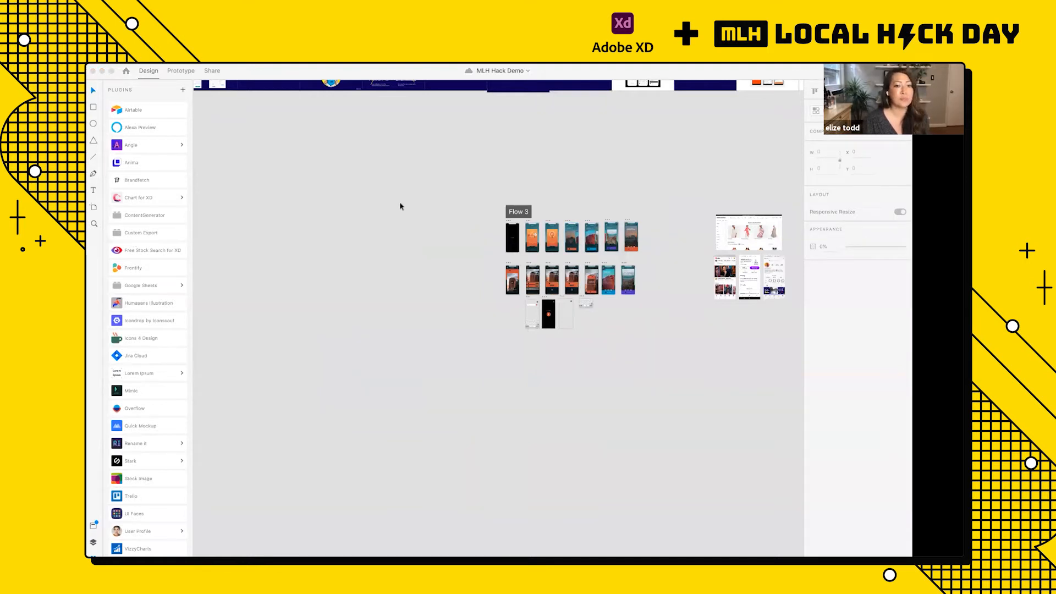
scroll(302, 330, down, 5)
scroll(302, 330, left, 5)
scroll(302, 330, left, 4)
scroll(302, 330, up, 8)
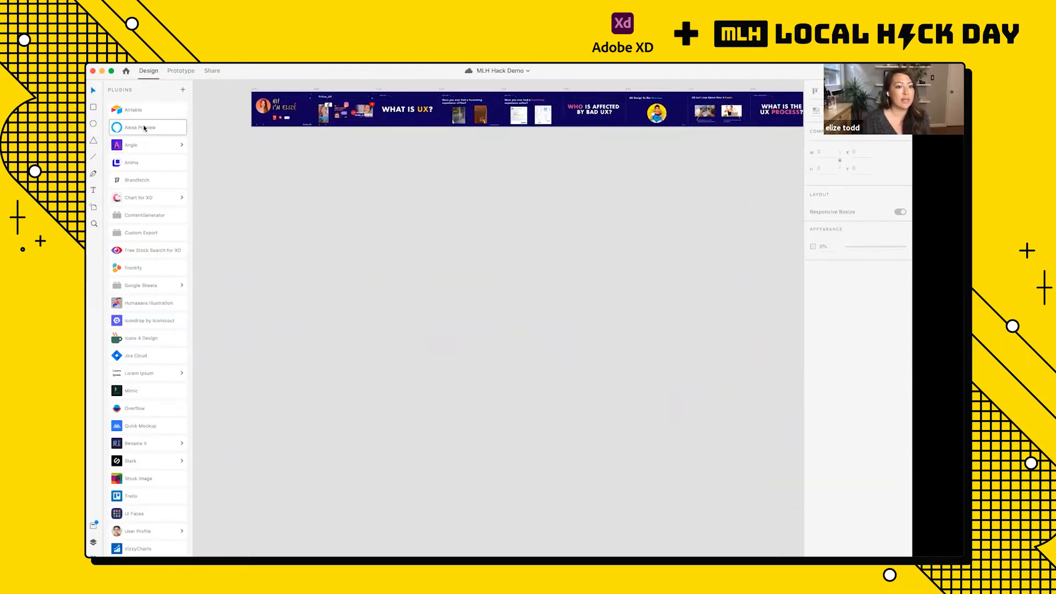
click(119, 428)
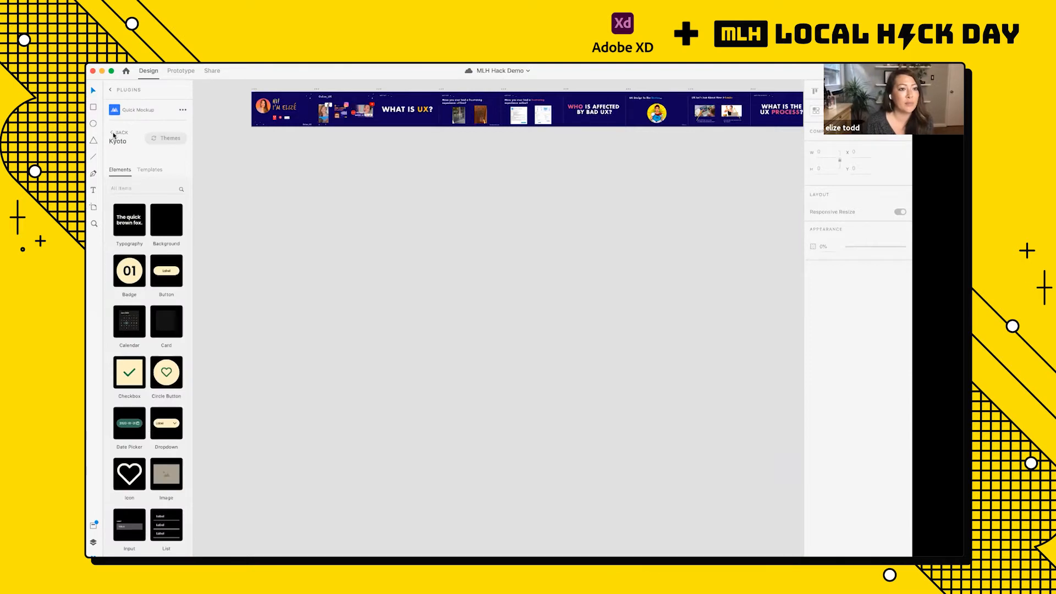
click(113, 134)
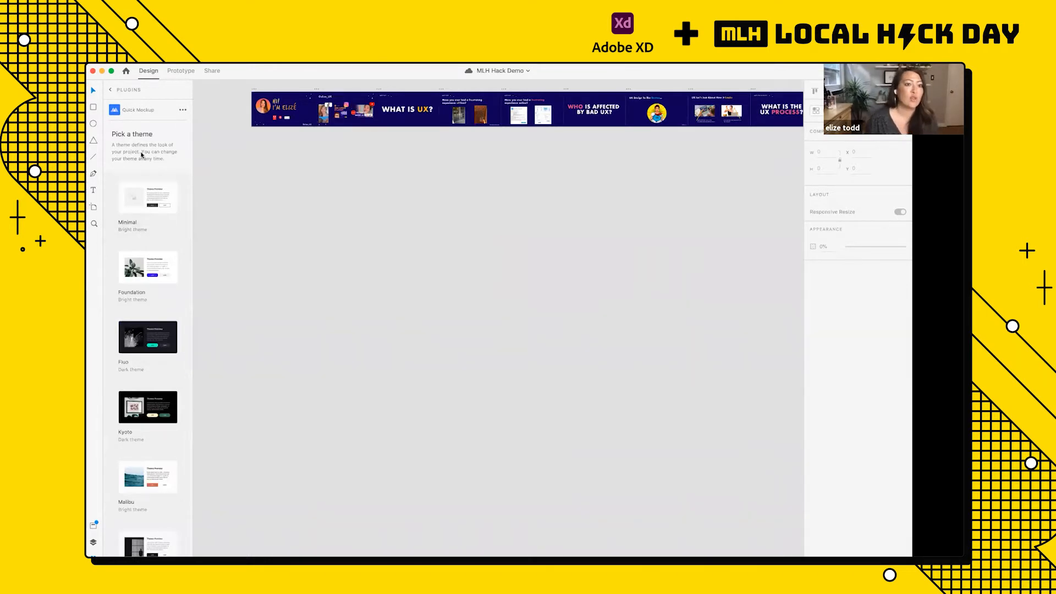
click(156, 206)
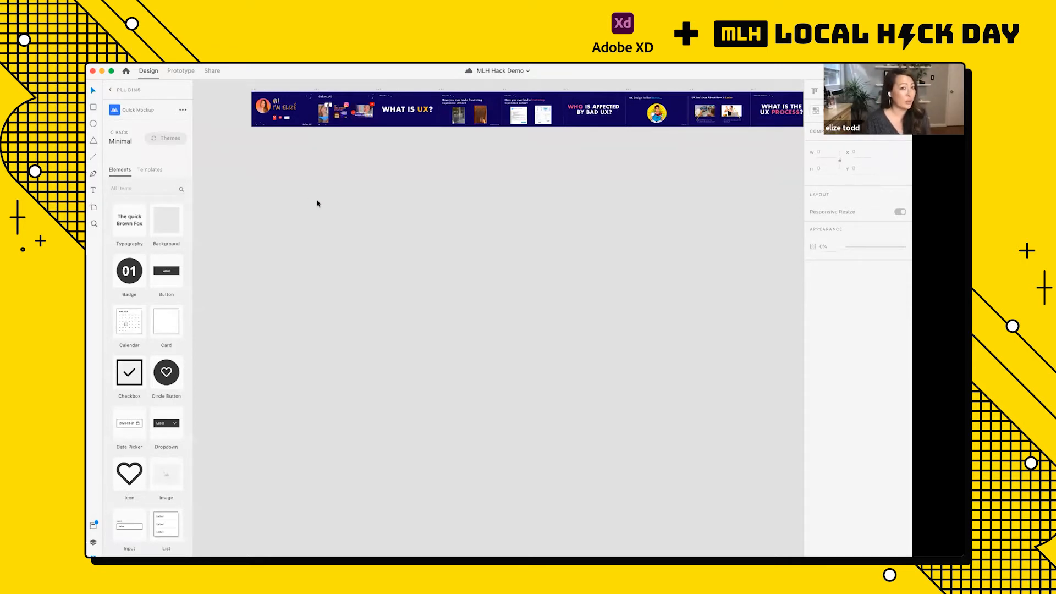
Step: Create a Web 1366 artboard and move it down into the empty canvas area below the UX presentation slides
key(a)
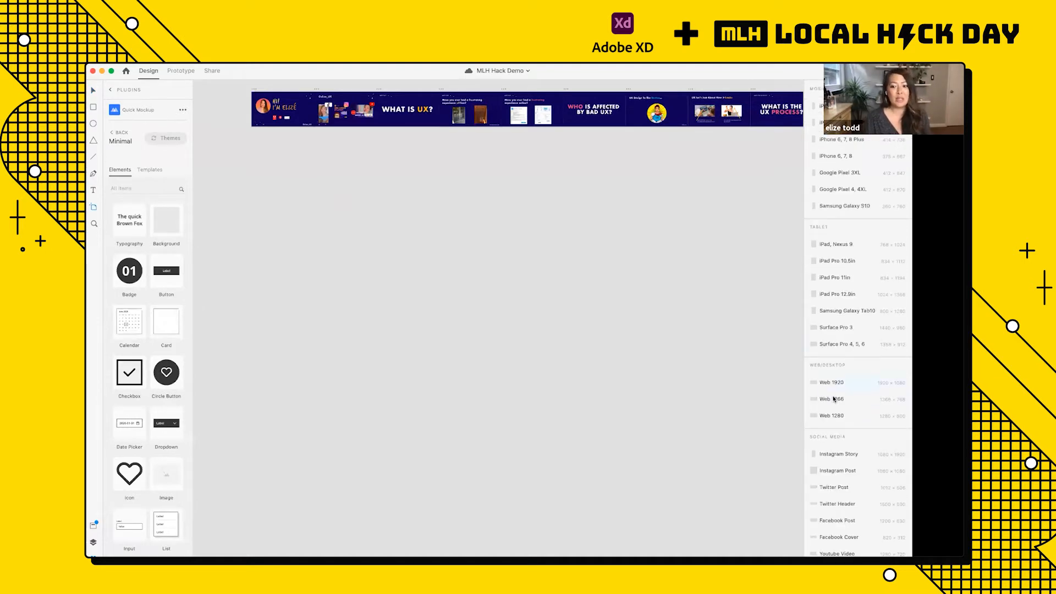
click(830, 400)
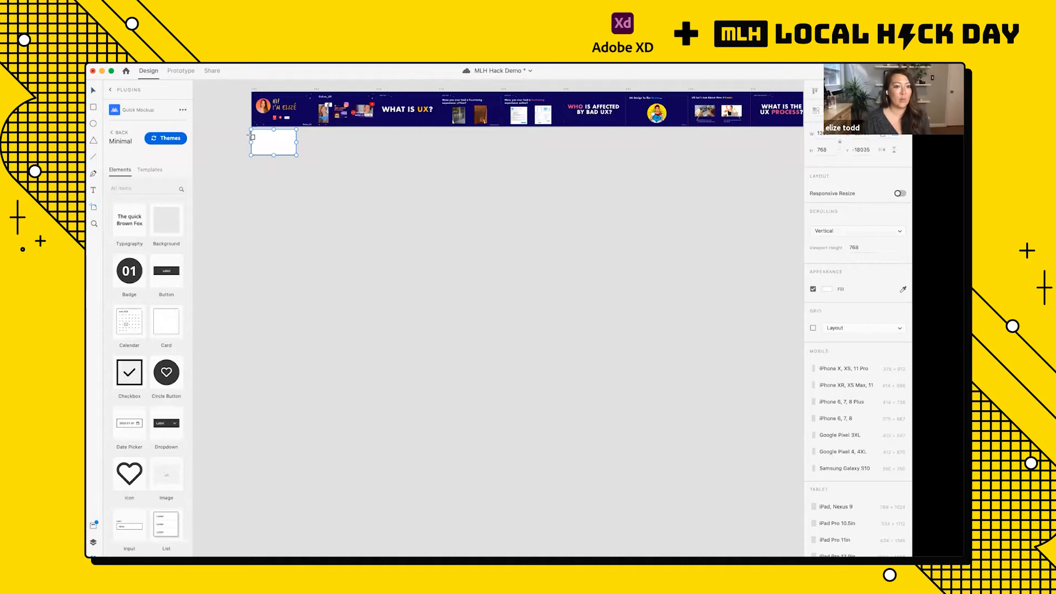
scroll(287, 160, up, 5)
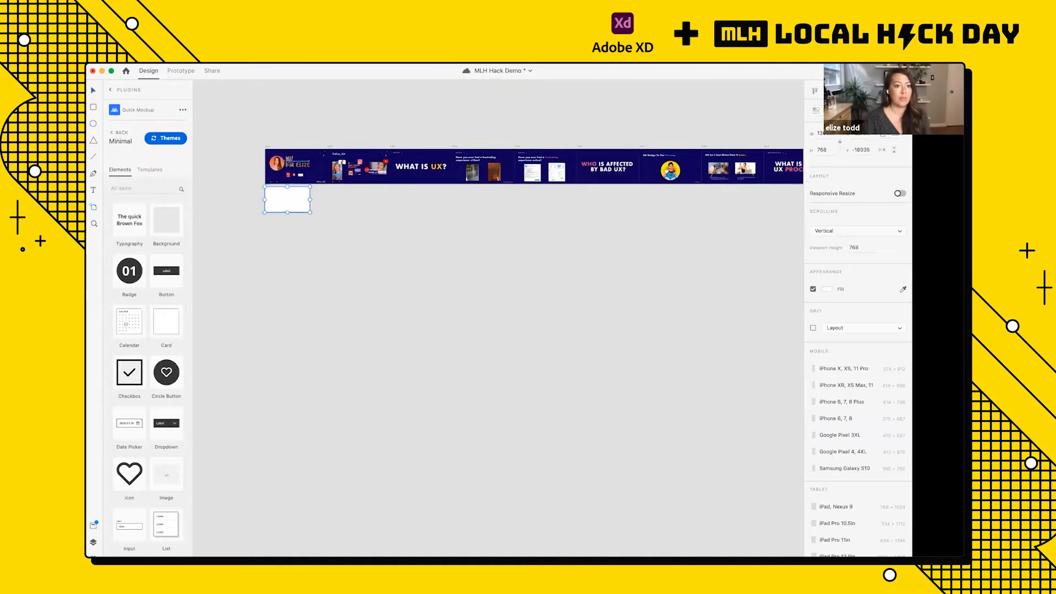
scroll(297, 307, left, 3)
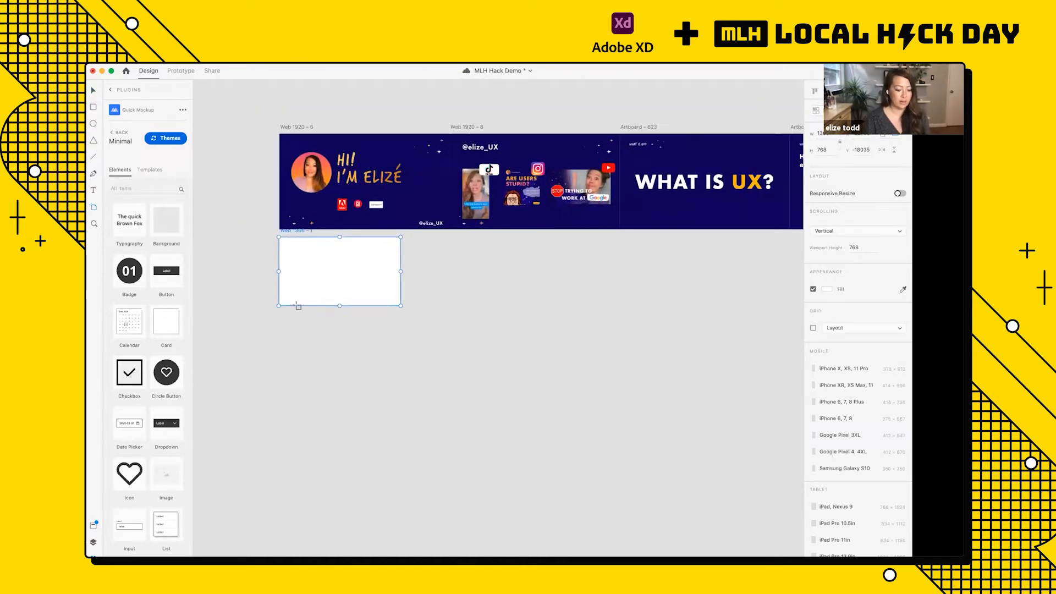
click(303, 231)
drag(294, 231, 293, 419)
scroll(293, 418, down, 3)
scroll(299, 415, up, 5)
scroll(301, 415, left, 2)
scroll(300, 418, right, 1)
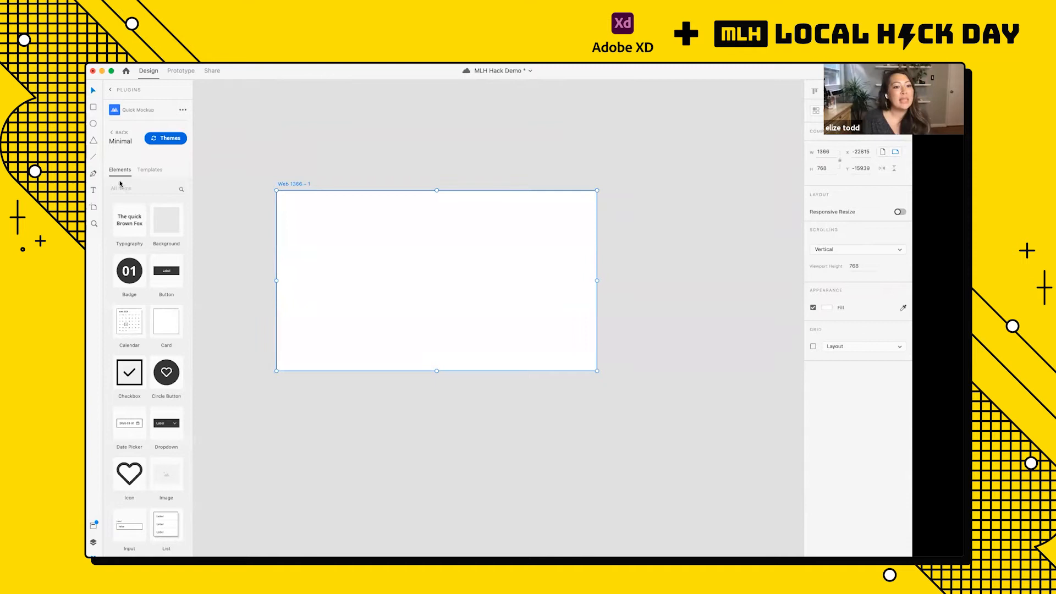
Step: Add a Quick Mockup Typography element to the Web 1366 artboard and move it to about X 153, Y 200
click(137, 225)
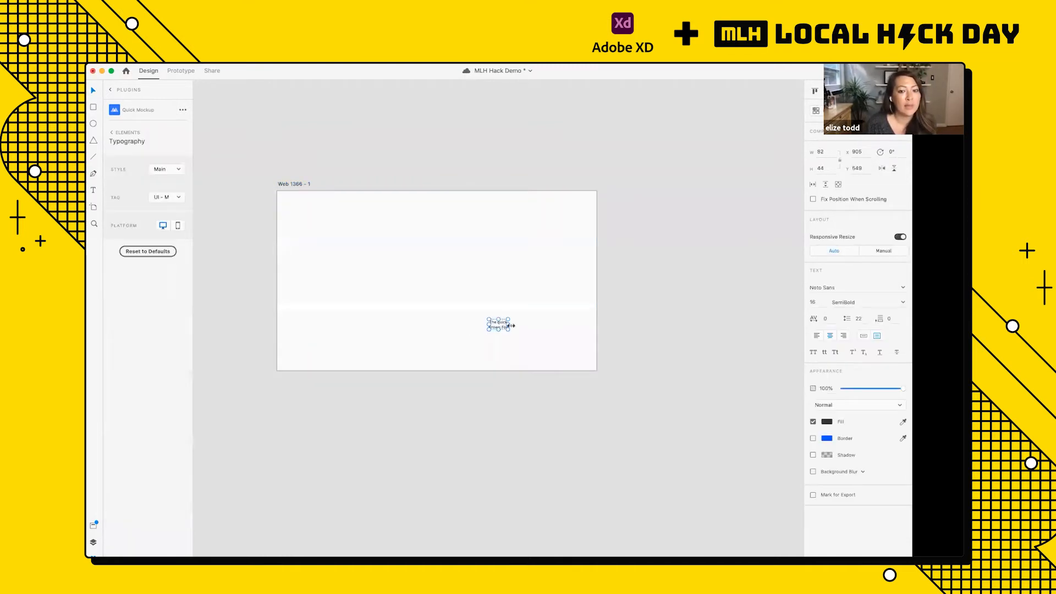
drag(500, 324, 318, 242)
scroll(318, 244, up, 3)
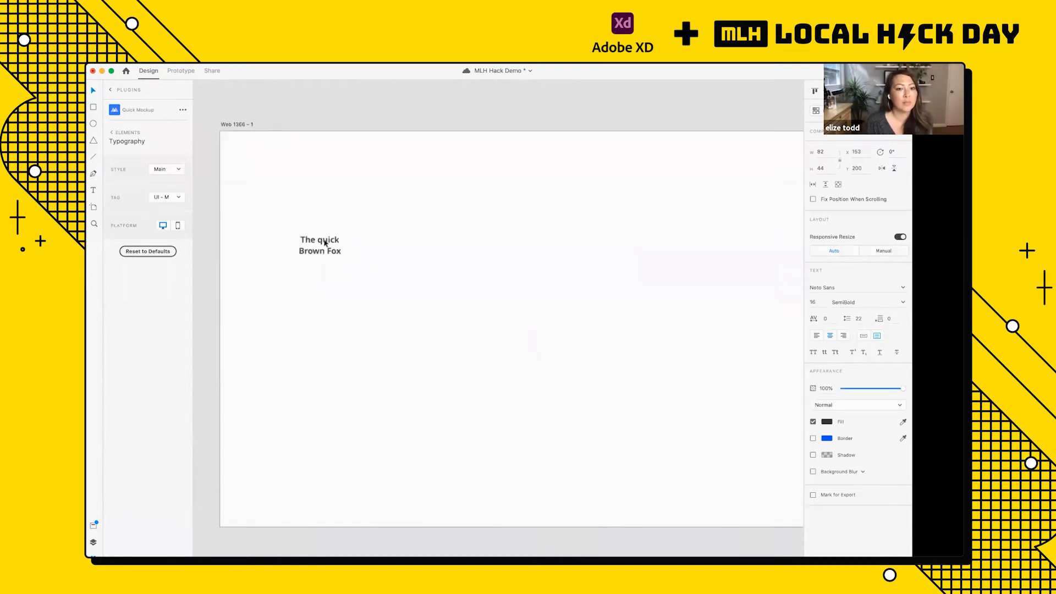
scroll(345, 254, down, 5)
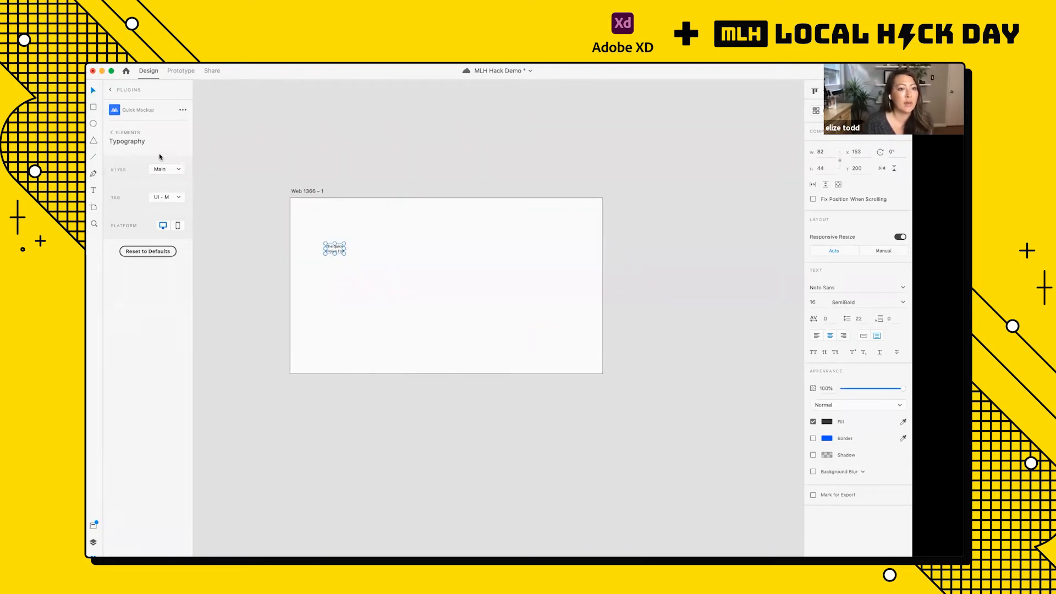
scroll(283, 254, up, 3)
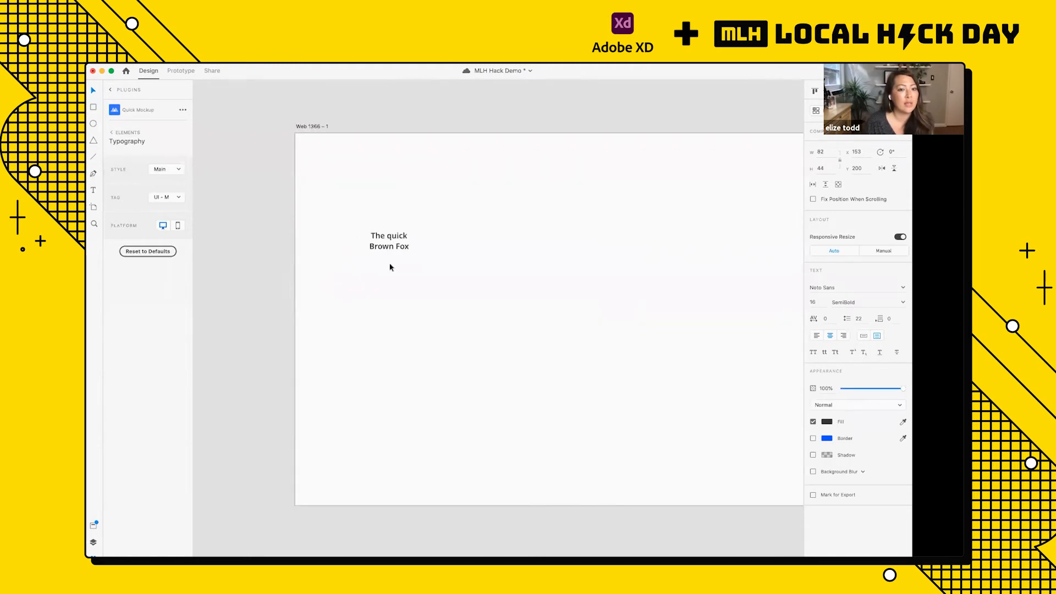
click(403, 278)
click(381, 241)
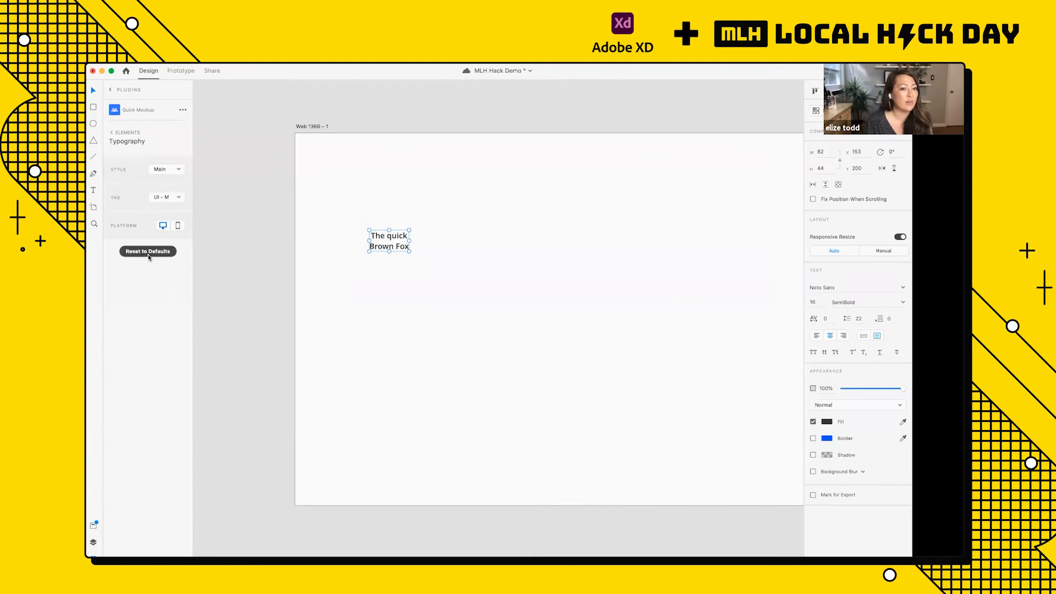
Step: Return to the Minimal theme's elements and add an Image placeholder to the Web 1366 artboard
click(112, 133)
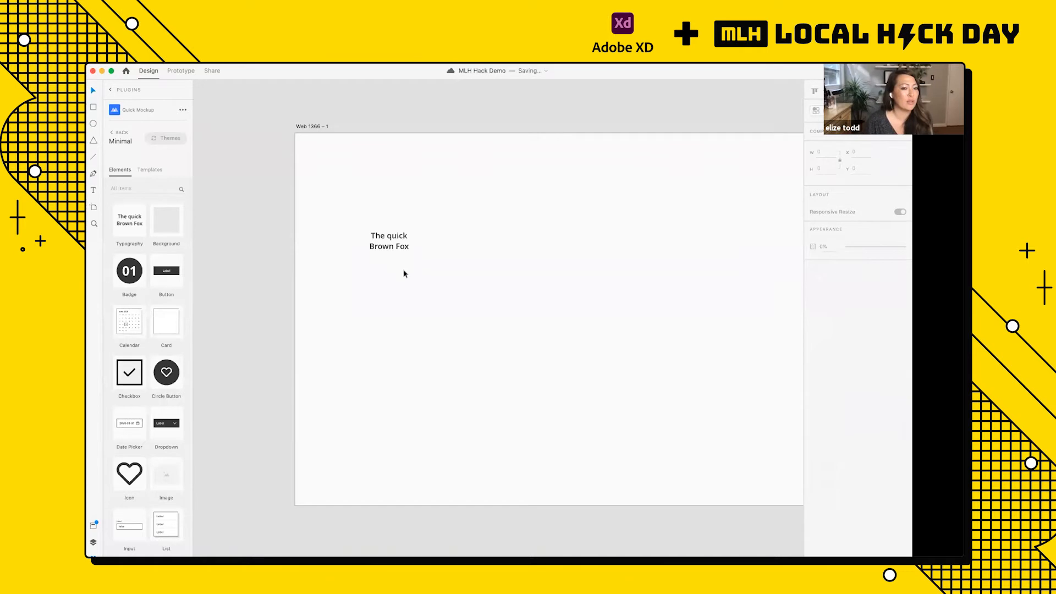
scroll(403, 272, right, 2)
scroll(403, 272, down, 4)
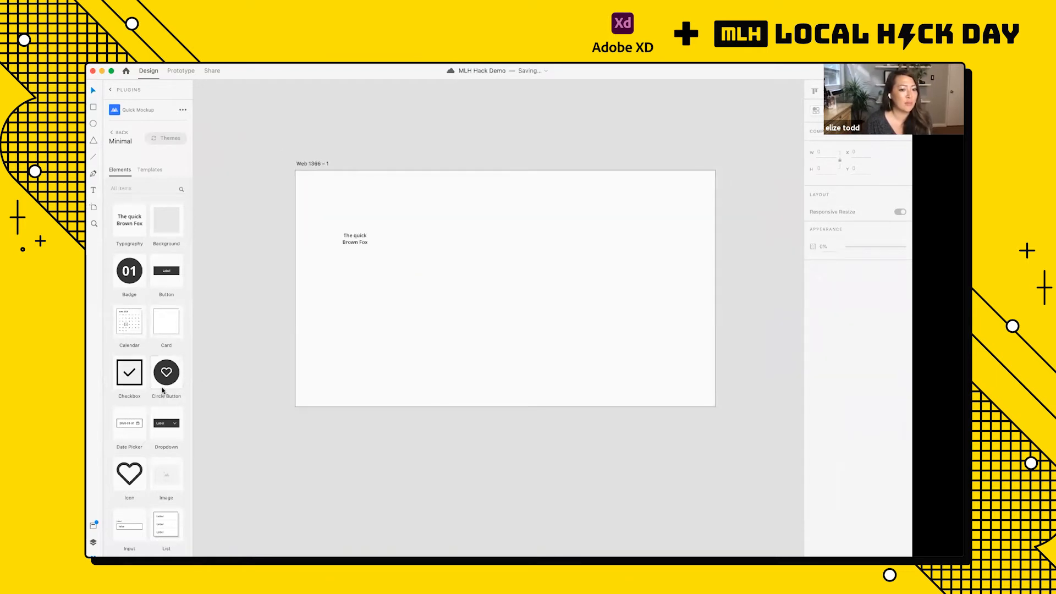
scroll(161, 387, down, 2)
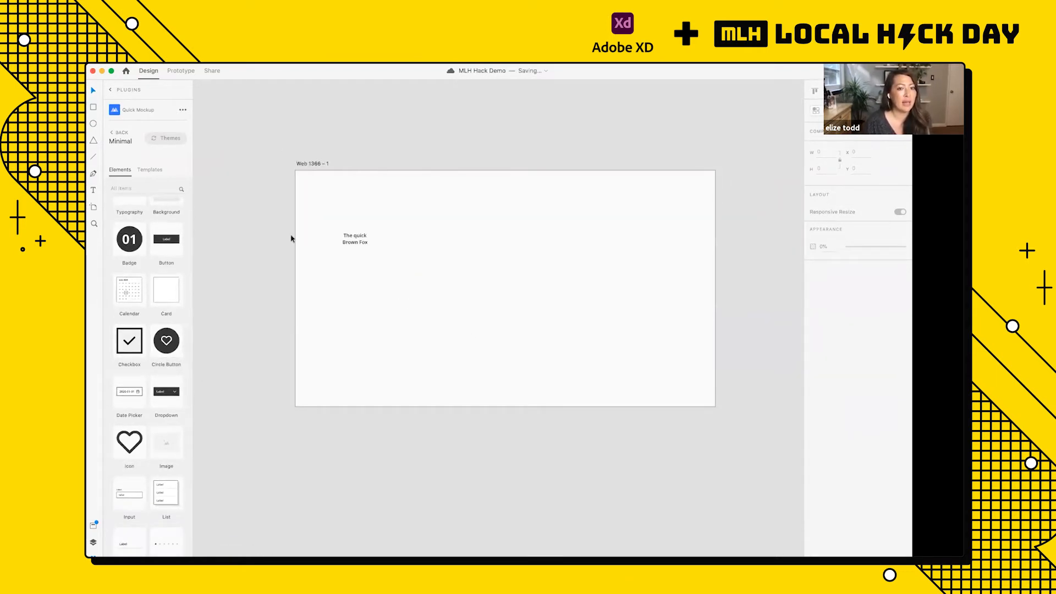
click(166, 443)
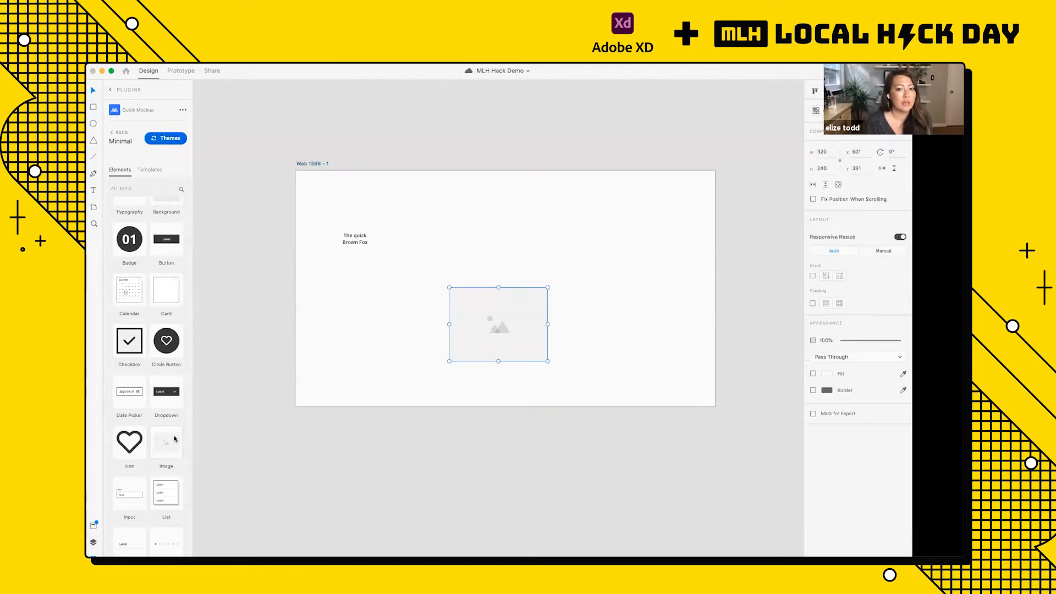
Step: Move the Image placeholder to about X 819, Y 124 on the Web 1366 artboard and save the document
drag(521, 320, 619, 241)
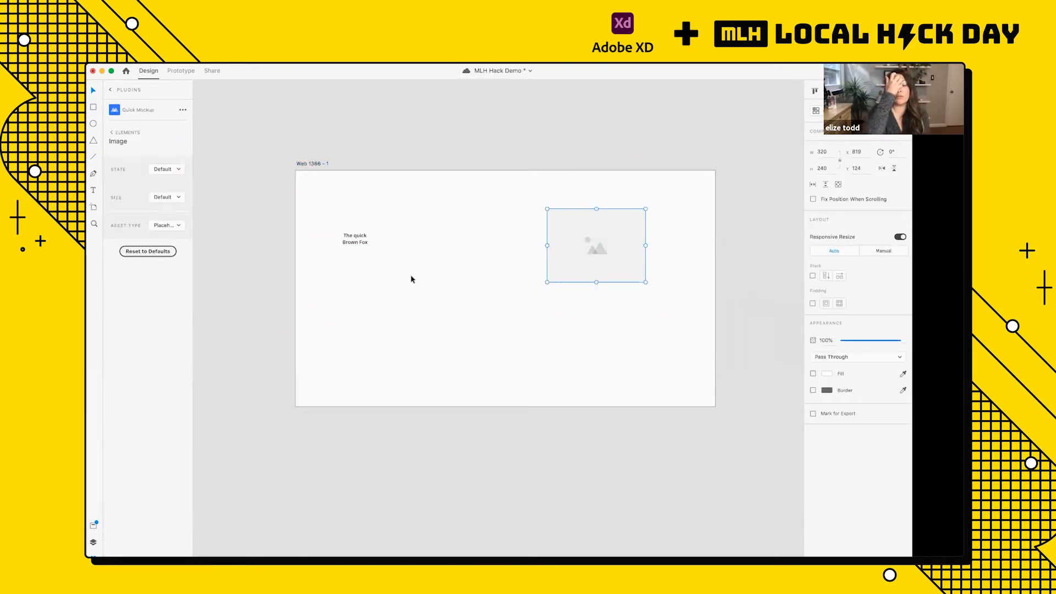
click(112, 133)
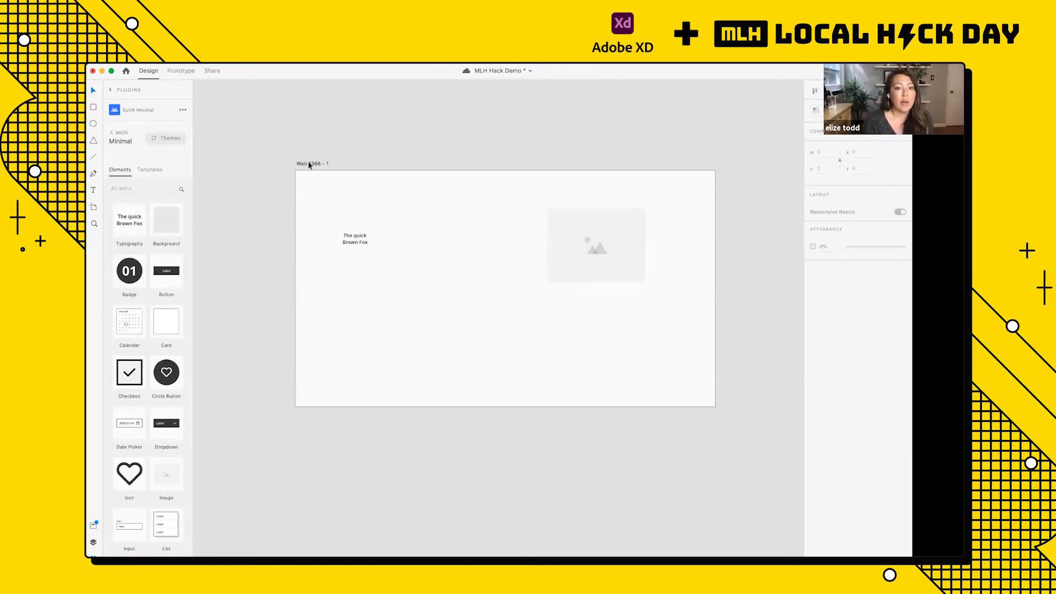
click(346, 242)
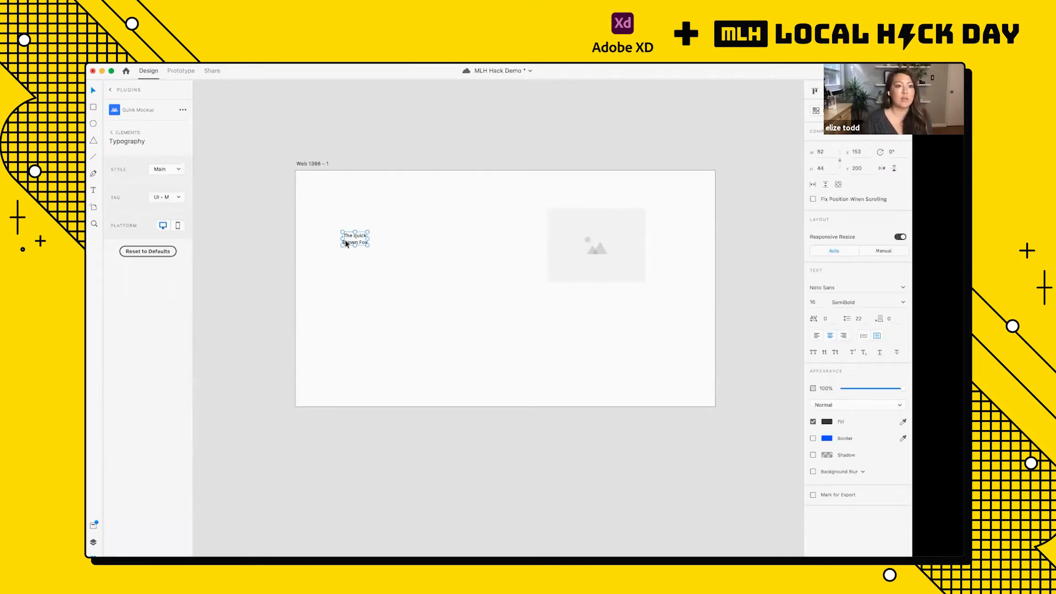
click(112, 136)
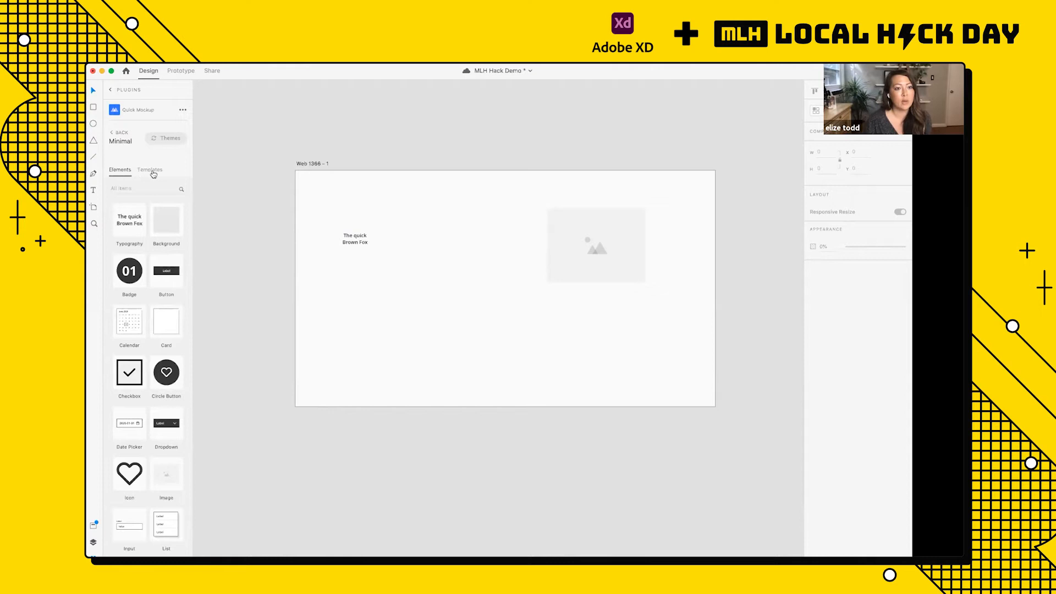
key(super+s)
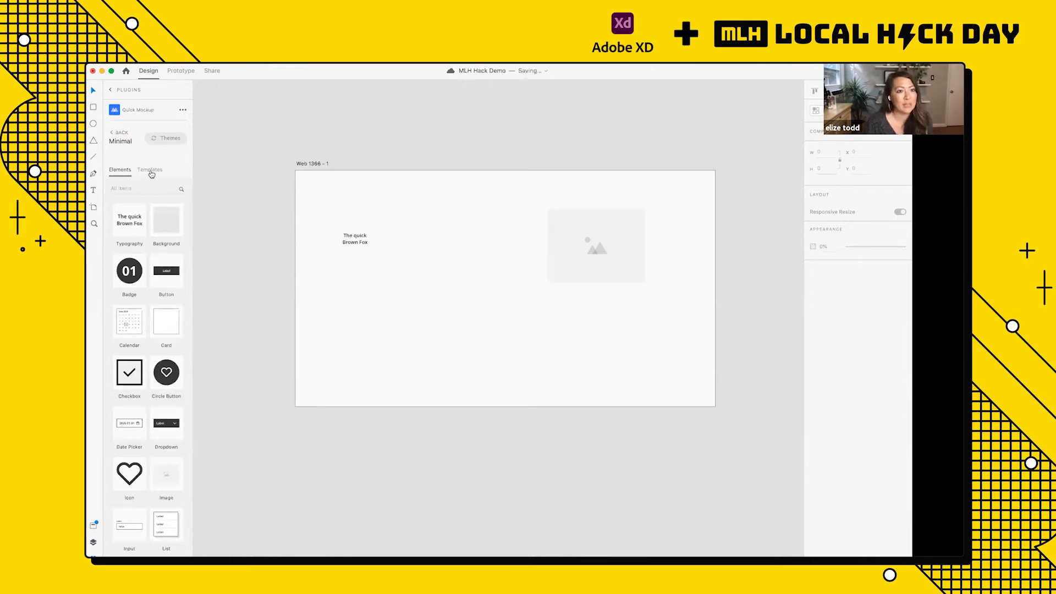
Step: Browse the Minimal theme's page templates in both the desktop and mobile versions
click(151, 171)
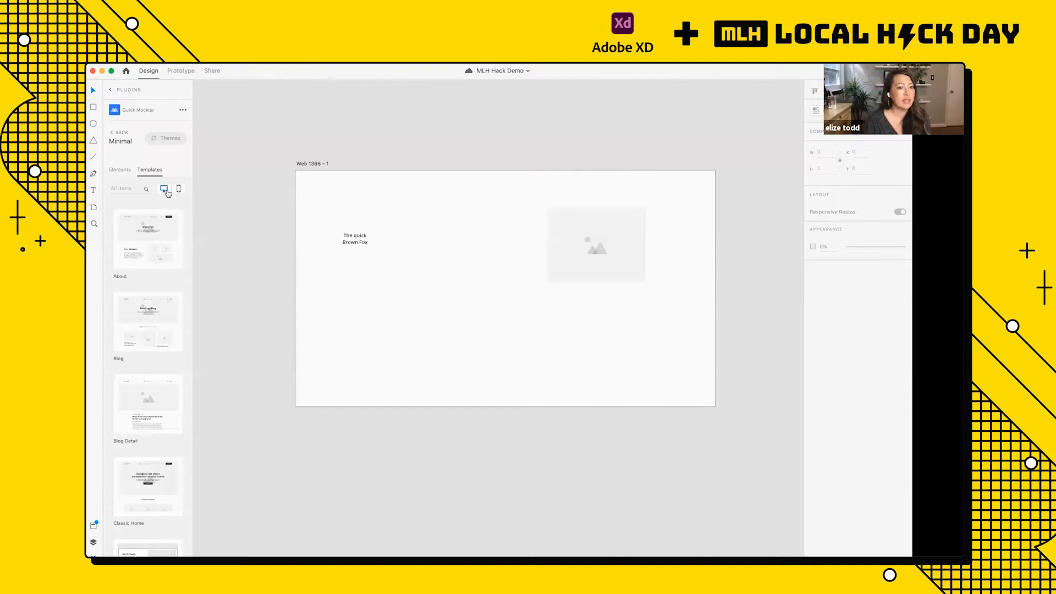
click(163, 188)
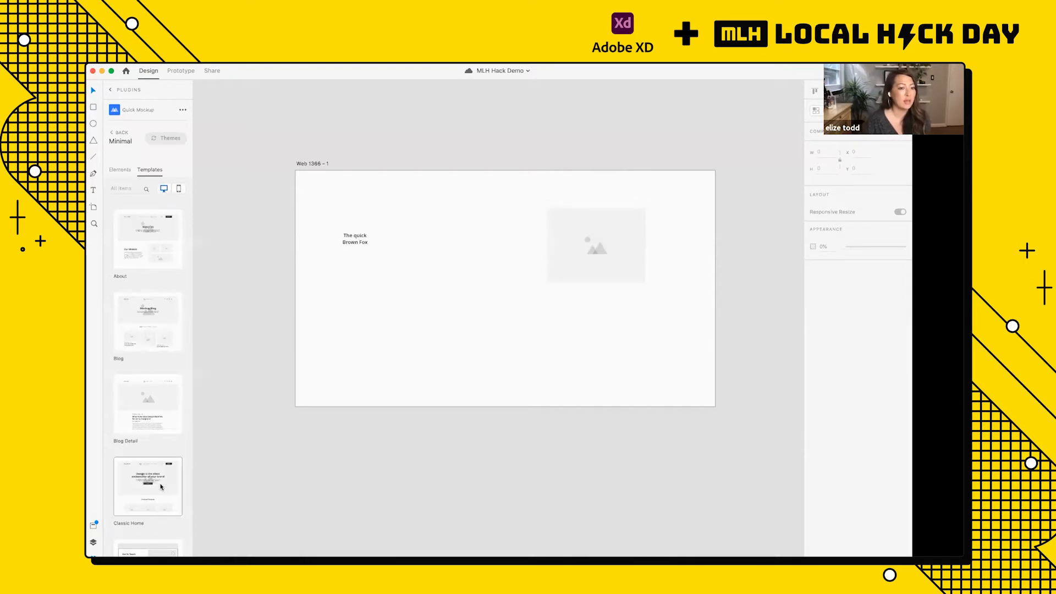
click(178, 190)
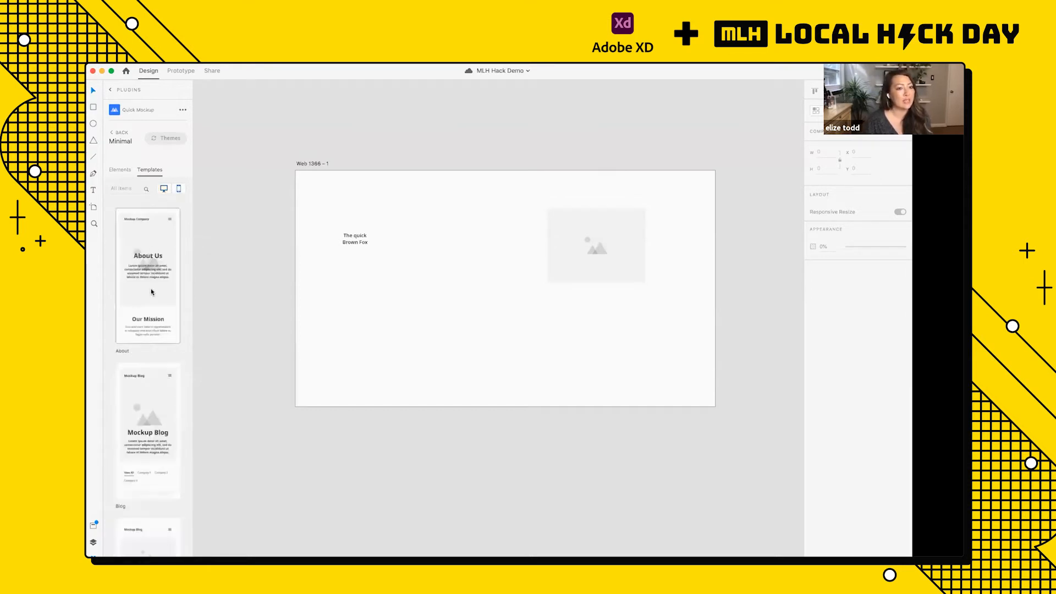
scroll(155, 331, down, 10)
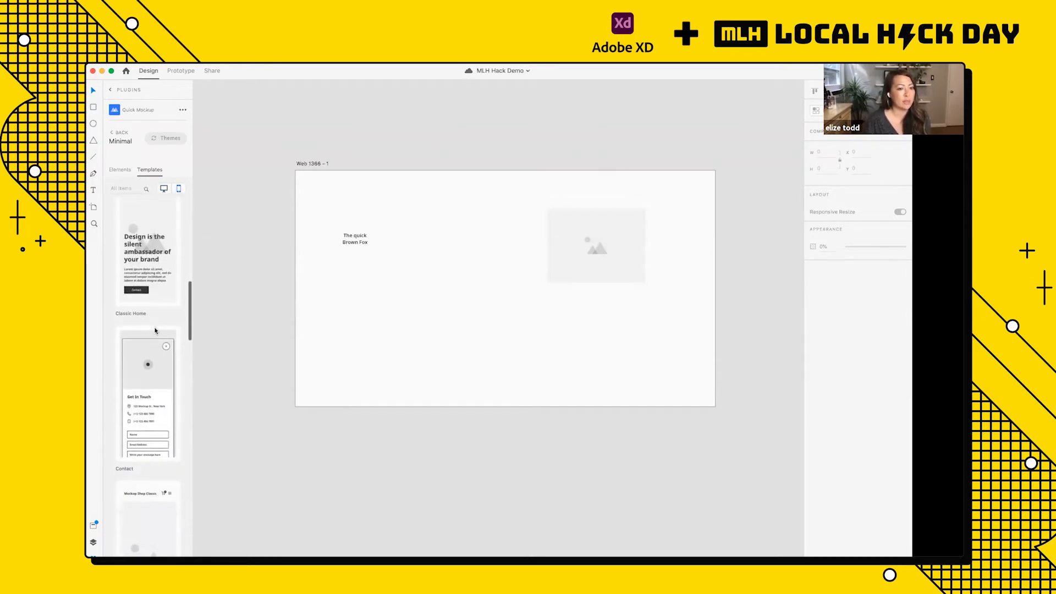
scroll(155, 308, up, 5)
click(163, 189)
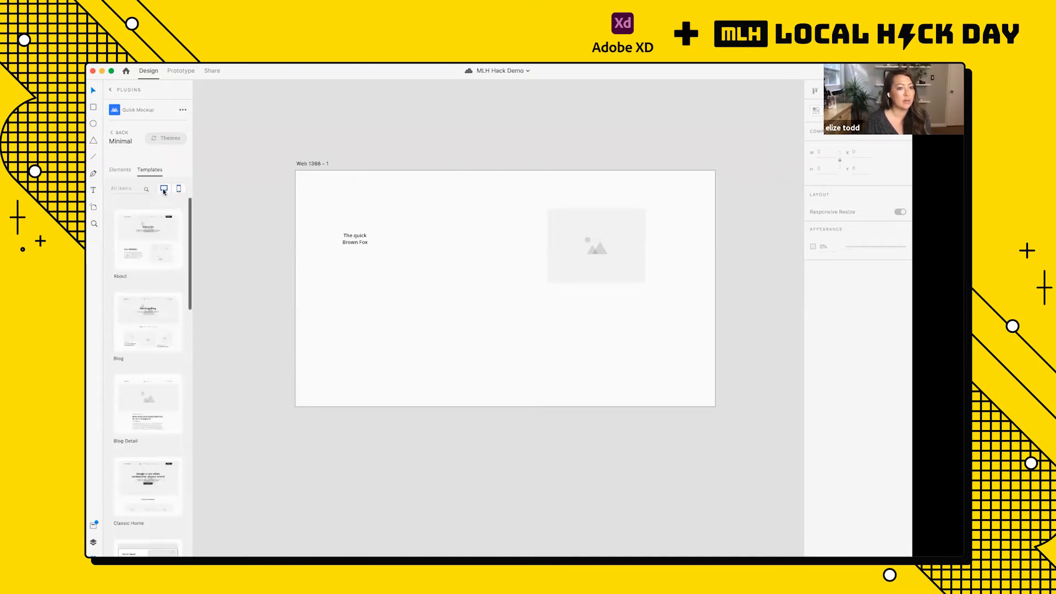
scroll(152, 330, down, 5)
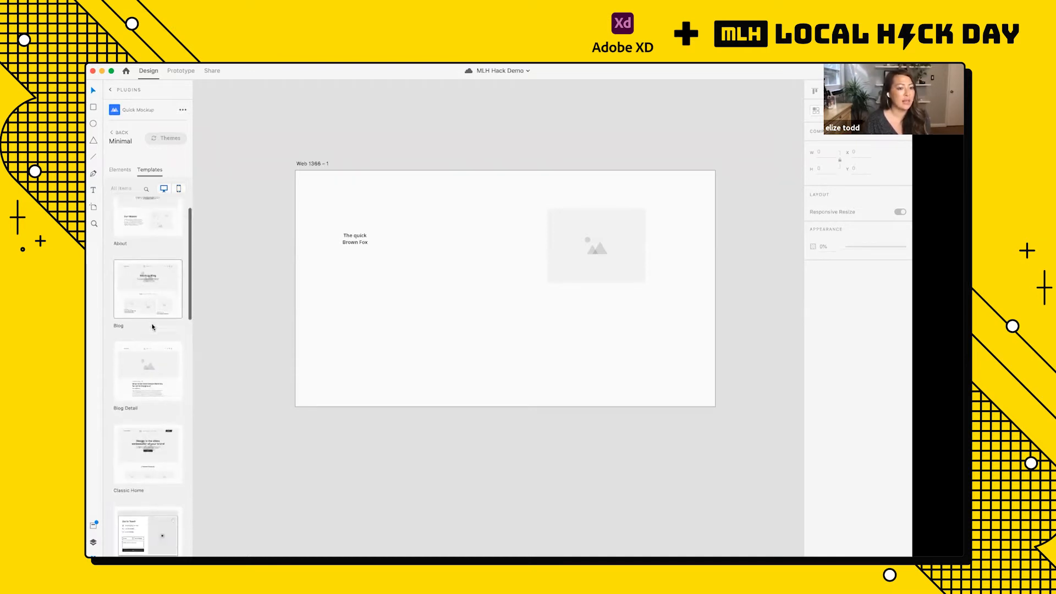
Step: Add the desktop Classic Home template and move its artboard to about X -22815, Y -14914, below the Web 1366 artboard
click(157, 374)
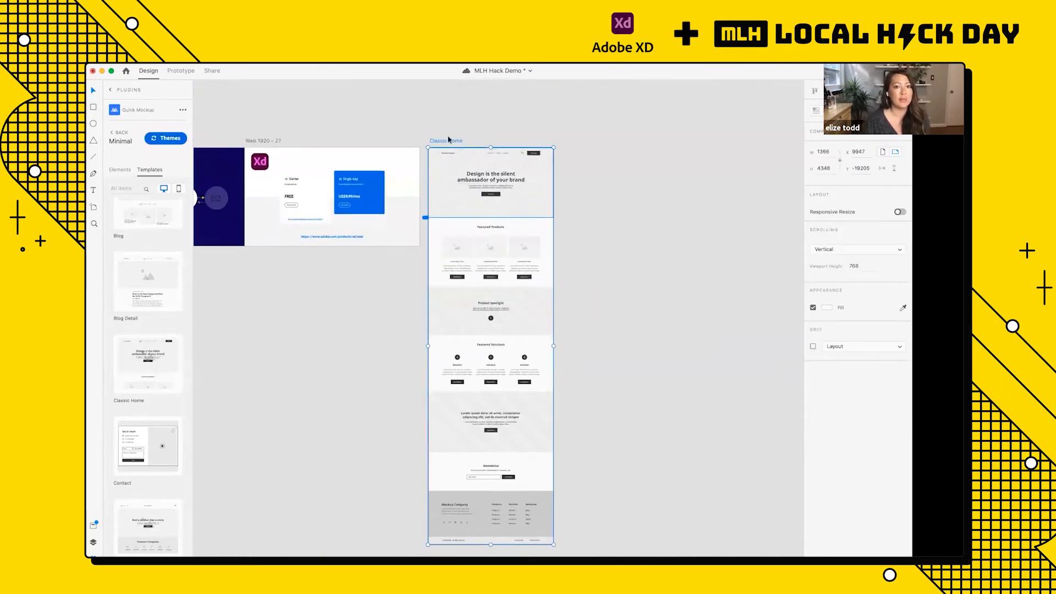
scroll(445, 142, down, 5)
drag(441, 142, 266, 161)
scroll(403, 216, left, 14)
scroll(266, 161, up, 10)
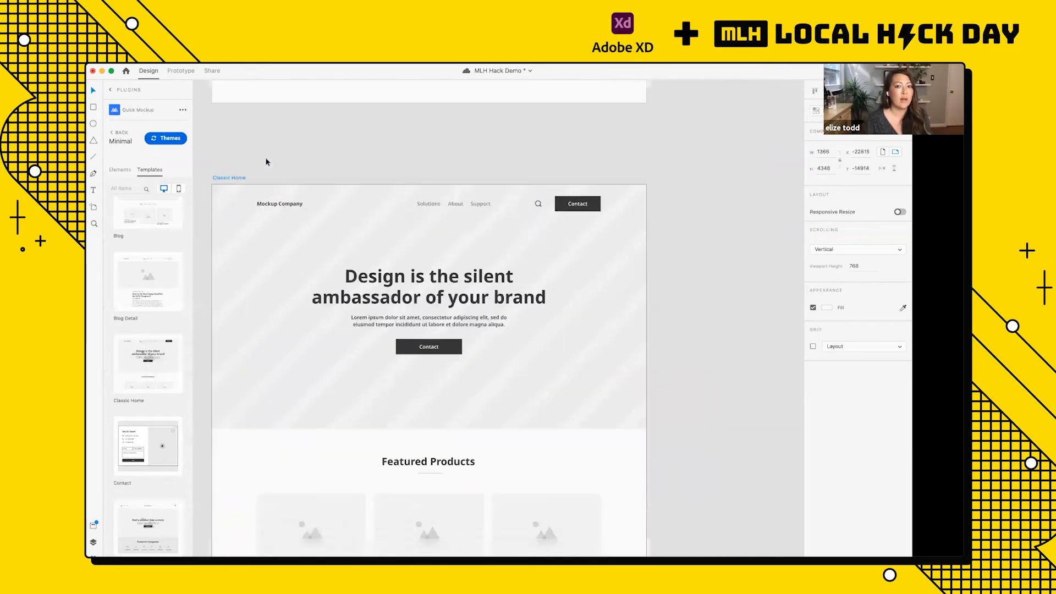
scroll(266, 161, down, 2)
scroll(495, 359, down, 10)
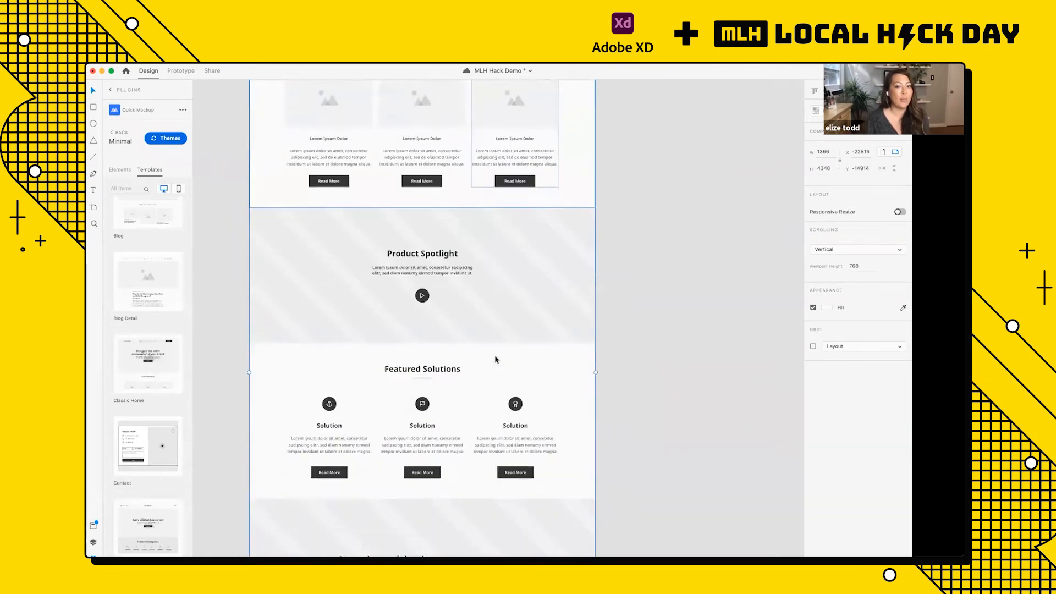
scroll(495, 360, down, 10)
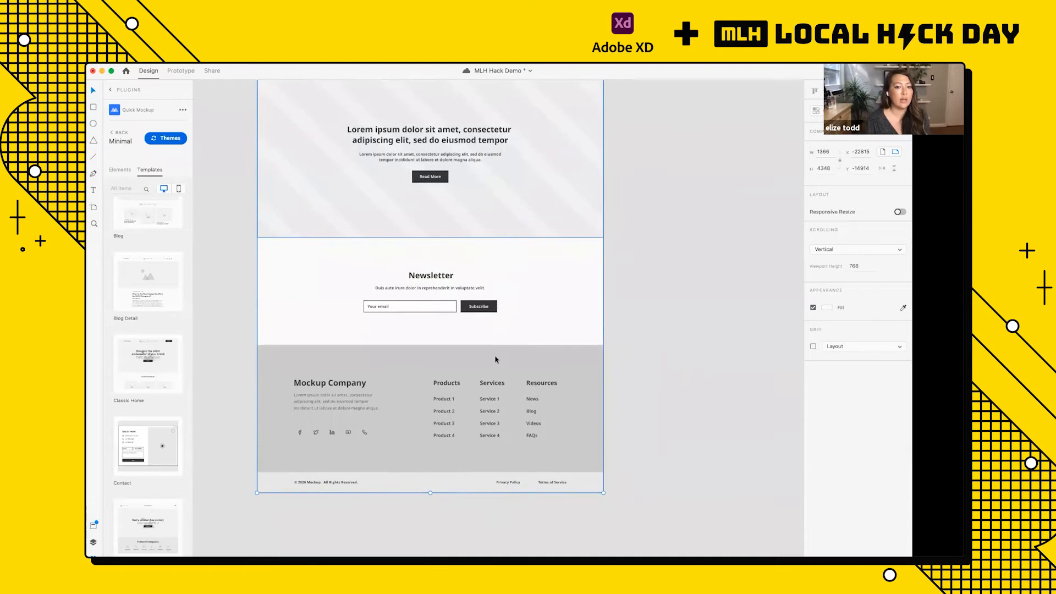
scroll(495, 360, up, 20)
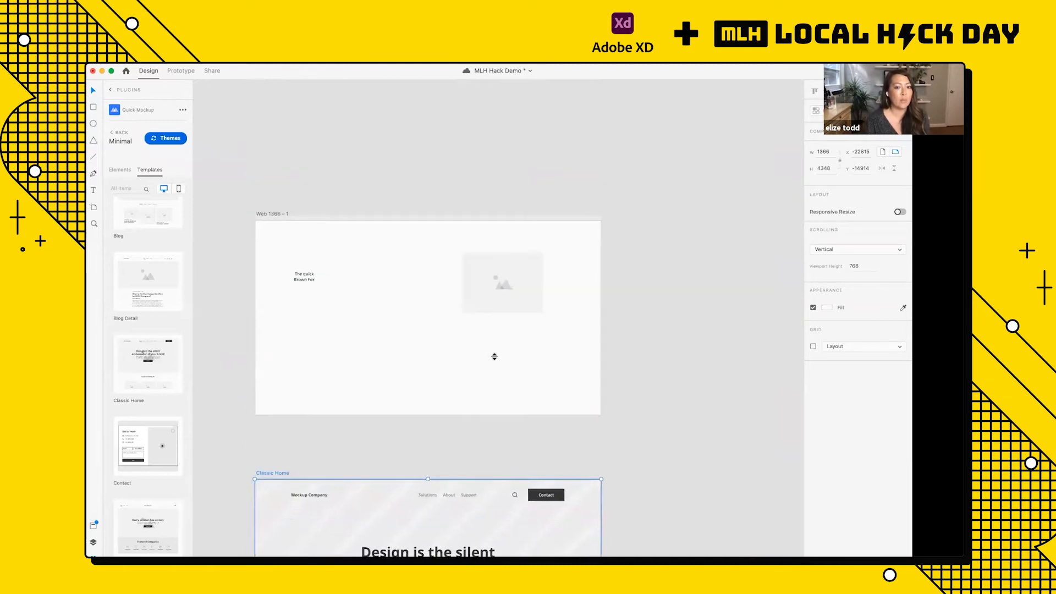
scroll(494, 356, down, 10)
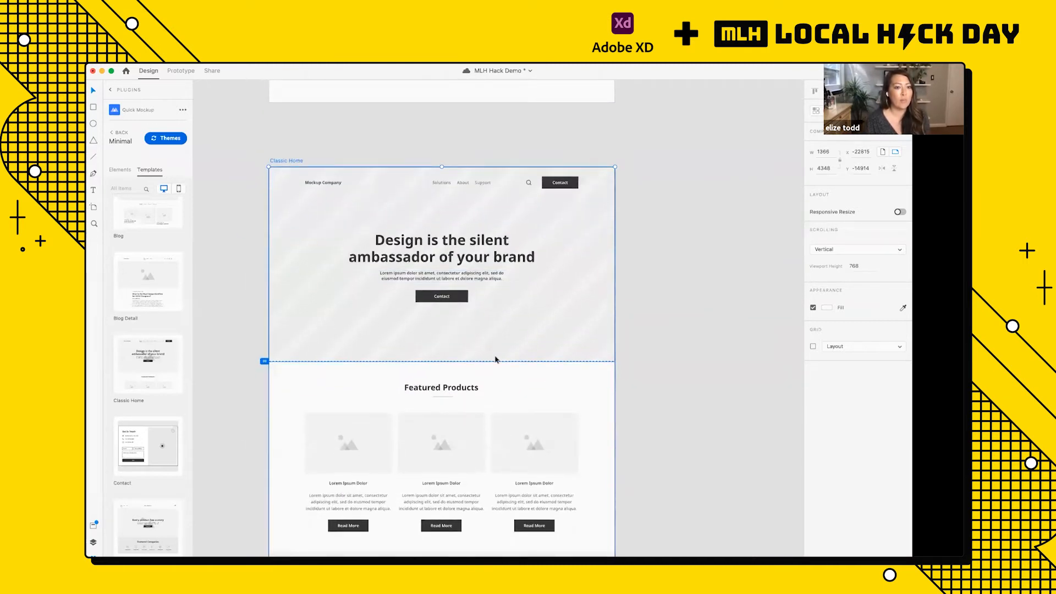
scroll(160, 385, up, 5)
Step: Add the desktop About, Blog Detail and Contact page templates to the document
click(146, 243)
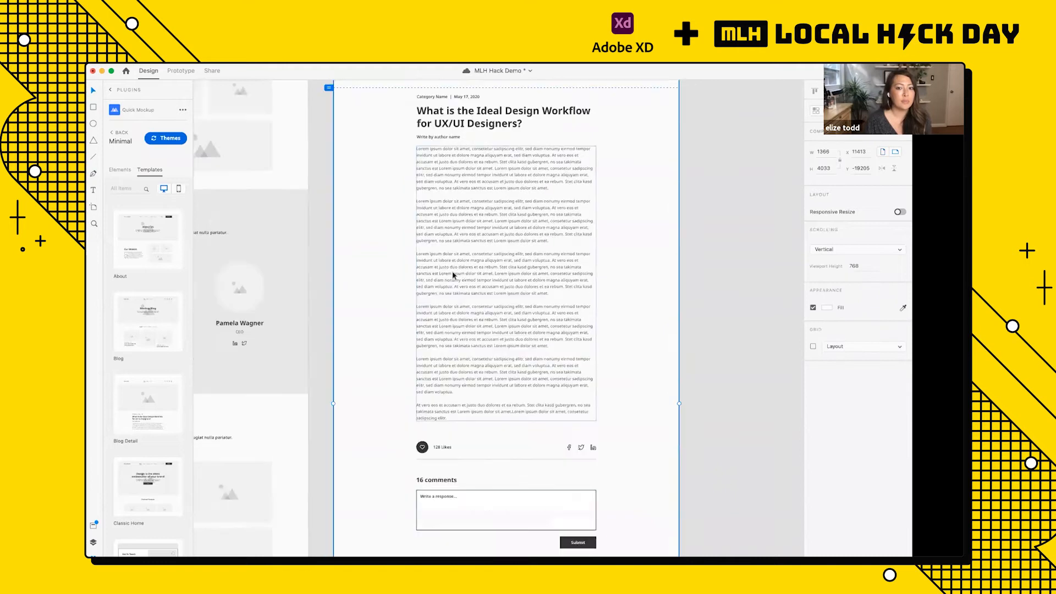
scroll(453, 275, down, 3)
scroll(144, 434, down, 2)
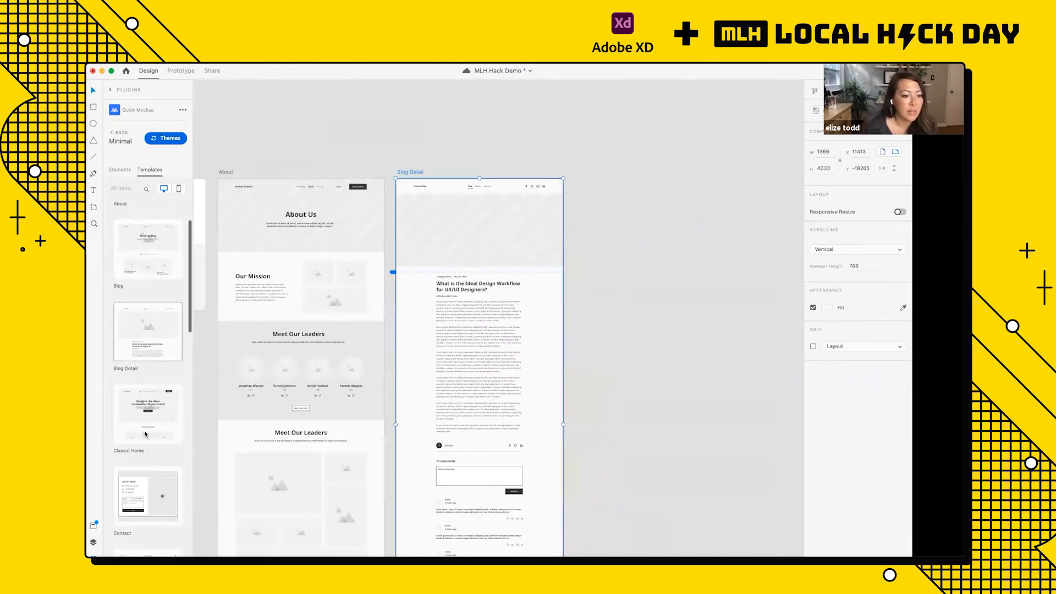
click(147, 497)
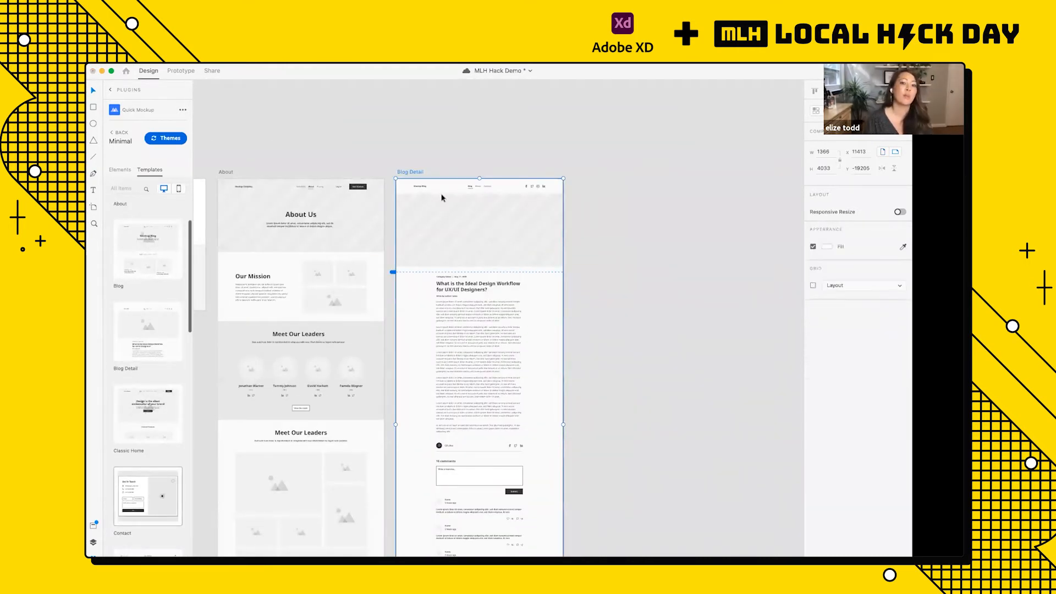
Step: Delete the Blog Detail artboard and move the Contact artboard to X 11413, Y -19205, beside About
click(406, 174)
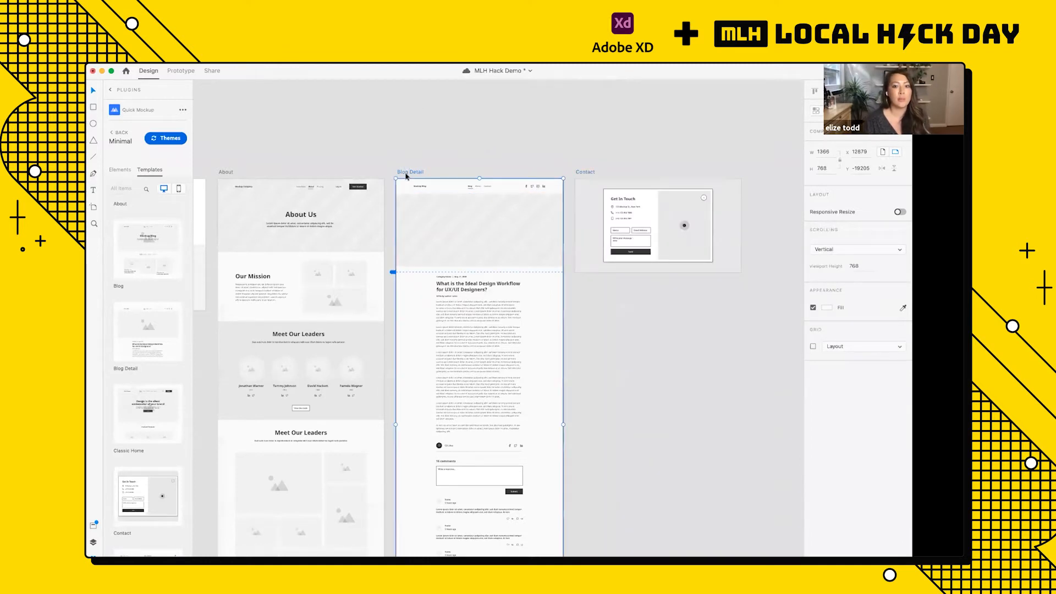
key(Delete)
drag(582, 173, 406, 174)
scroll(406, 174, down, 10)
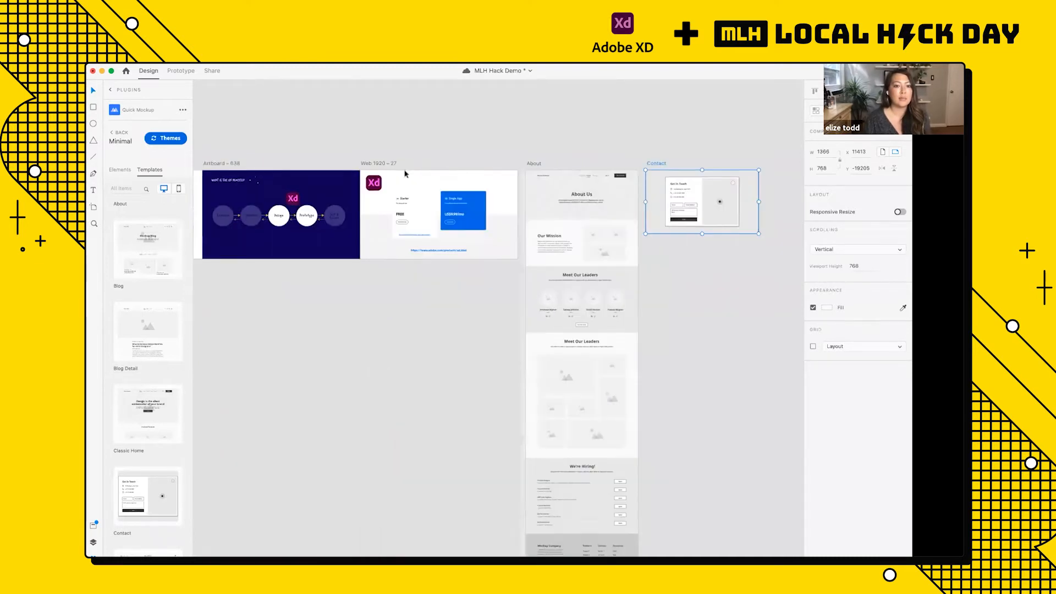
Step: Move the About and Contact artboards together to sit in a row beside Classic Home, and save the document
click(501, 168)
shift+click(531, 167)
drag(531, 168, 376, 175)
scroll(415, 209, left, 7)
scroll(415, 200, left, 10)
click(391, 162)
scroll(325, 215, up, 8)
scroll(325, 215, up, 4)
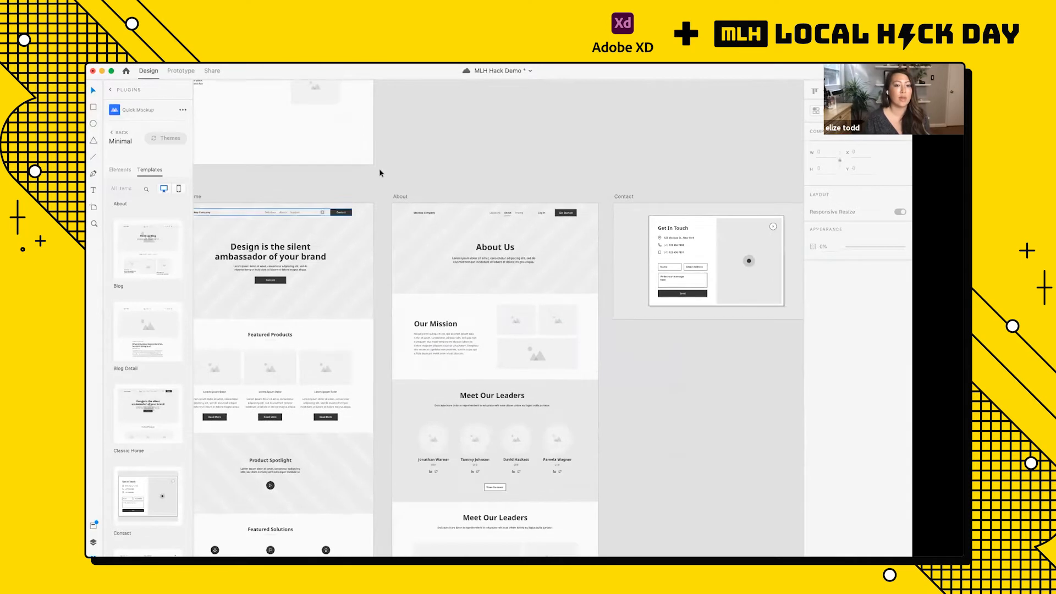
scroll(427, 134, down, 3)
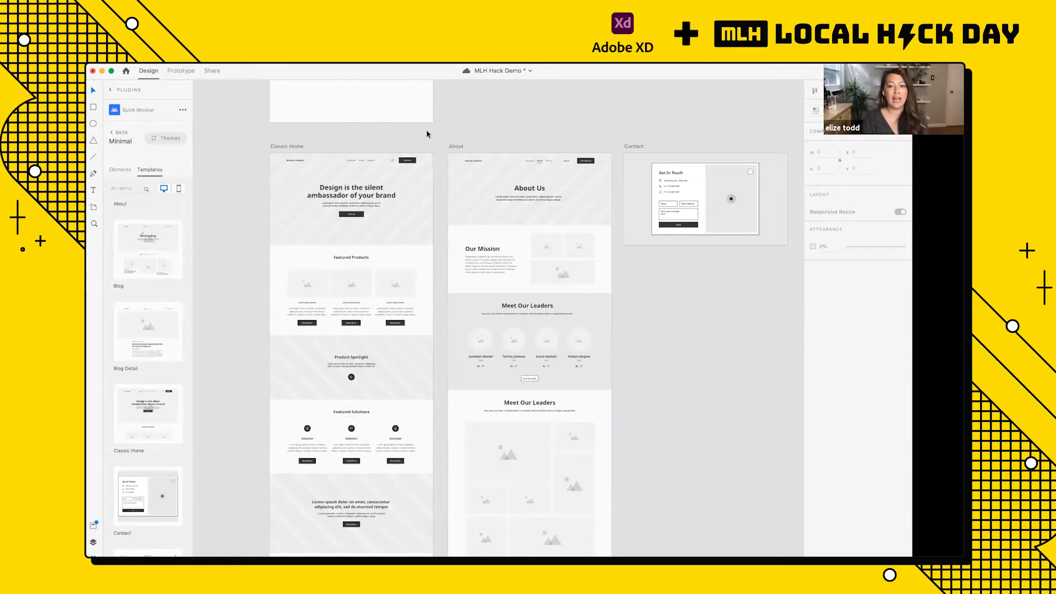
key(super+s)
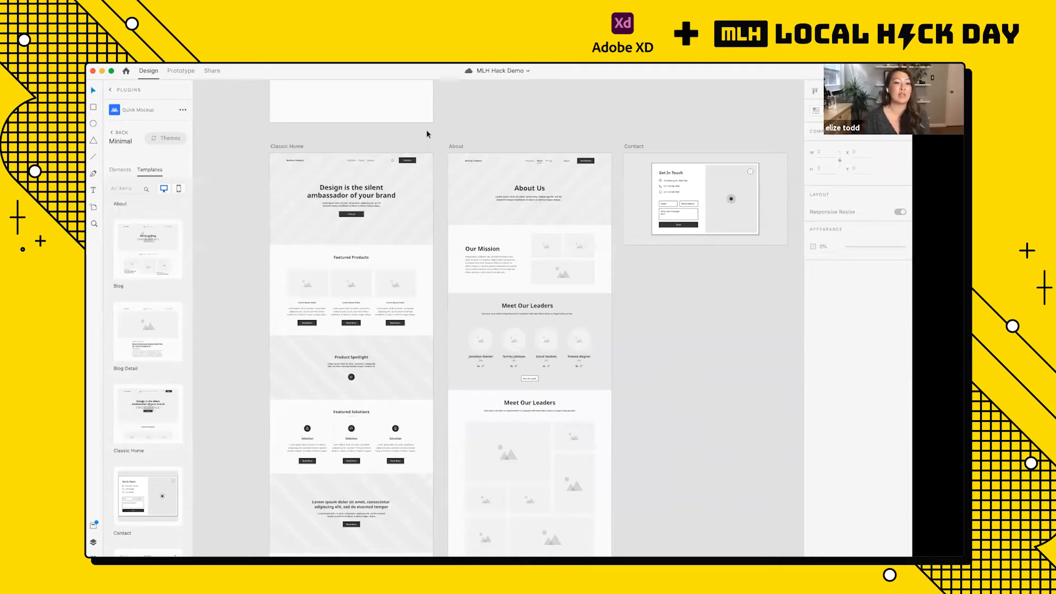
Step: Inspect the navigation header, hero background, main heading and hero Contact button on the Classic Home artboard
scroll(427, 135, up, 5)
scroll(354, 182, left, 3)
click(269, 178)
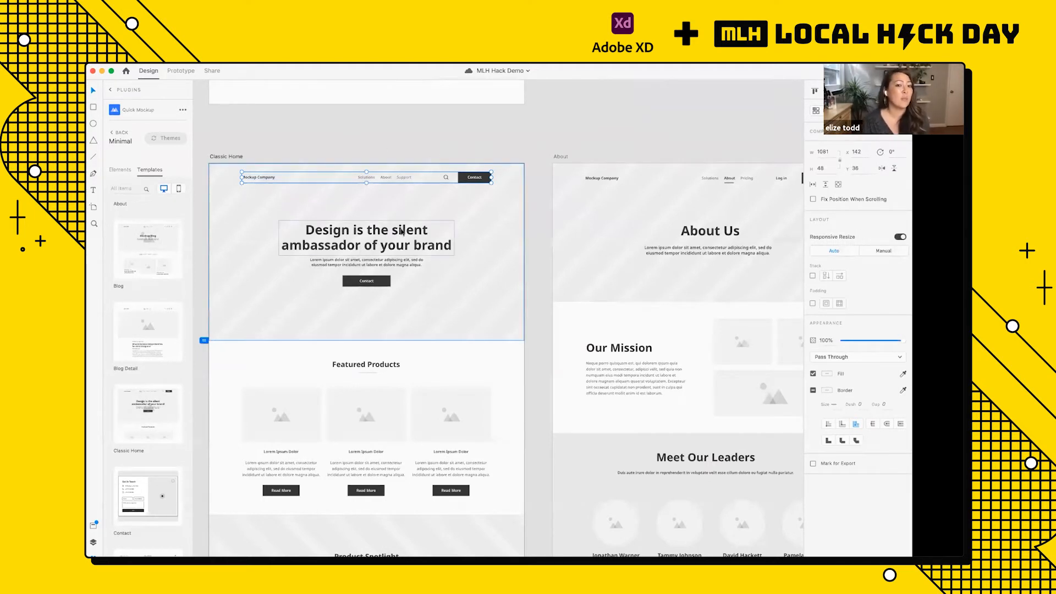
click(415, 216)
scroll(415, 216, left, 2)
scroll(415, 216, up, 3)
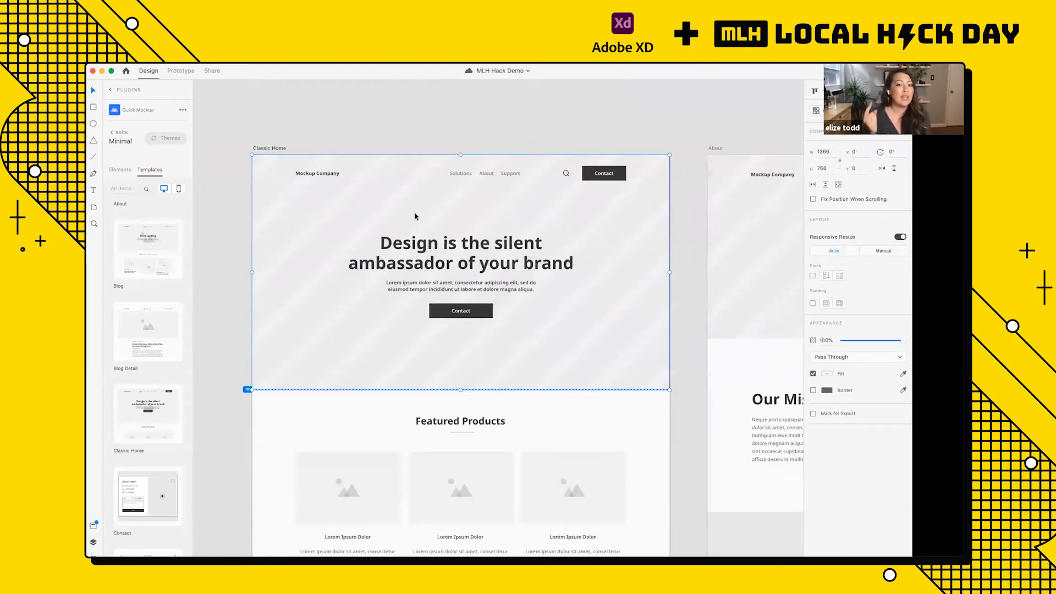
click(432, 261)
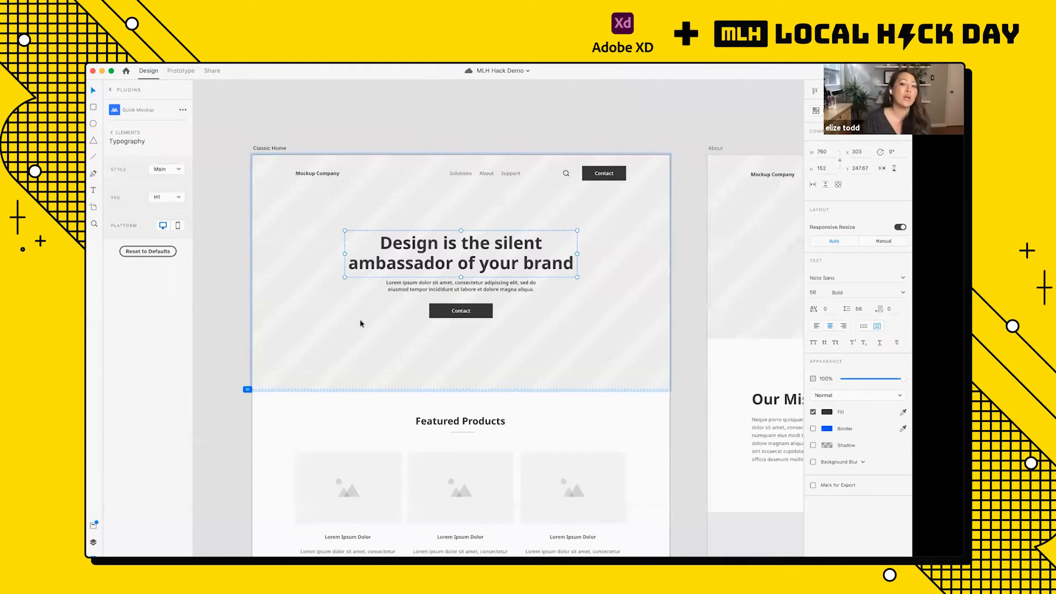
scroll(360, 323, down, 3)
click(442, 271)
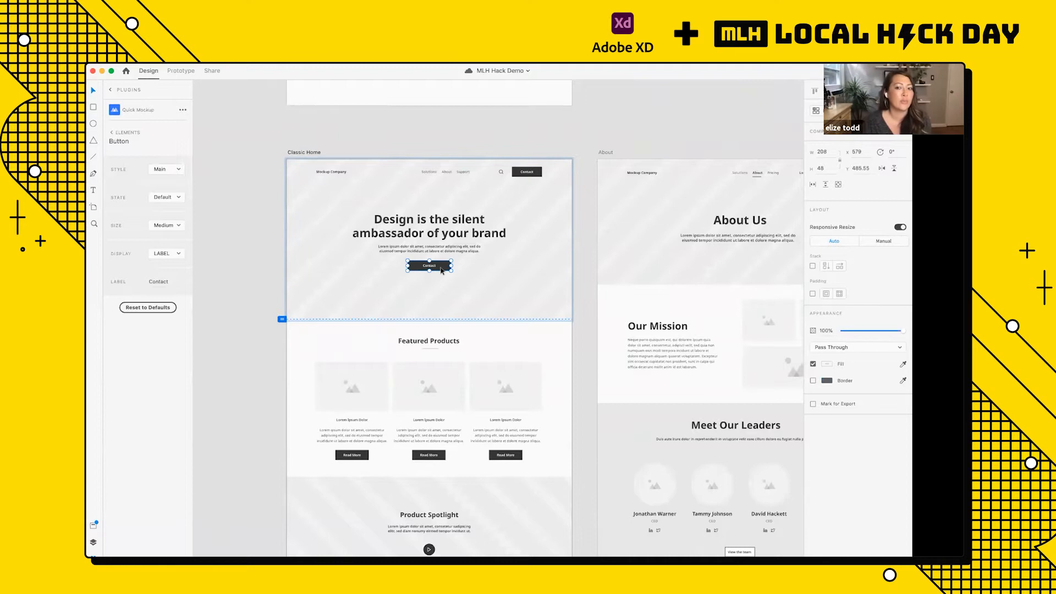
Step: Look over the Classic Home artboard's sections, from the hero down to Product Spotlight and Featured Solutions
scroll(441, 271, down, 3)
scroll(441, 271, down, 2)
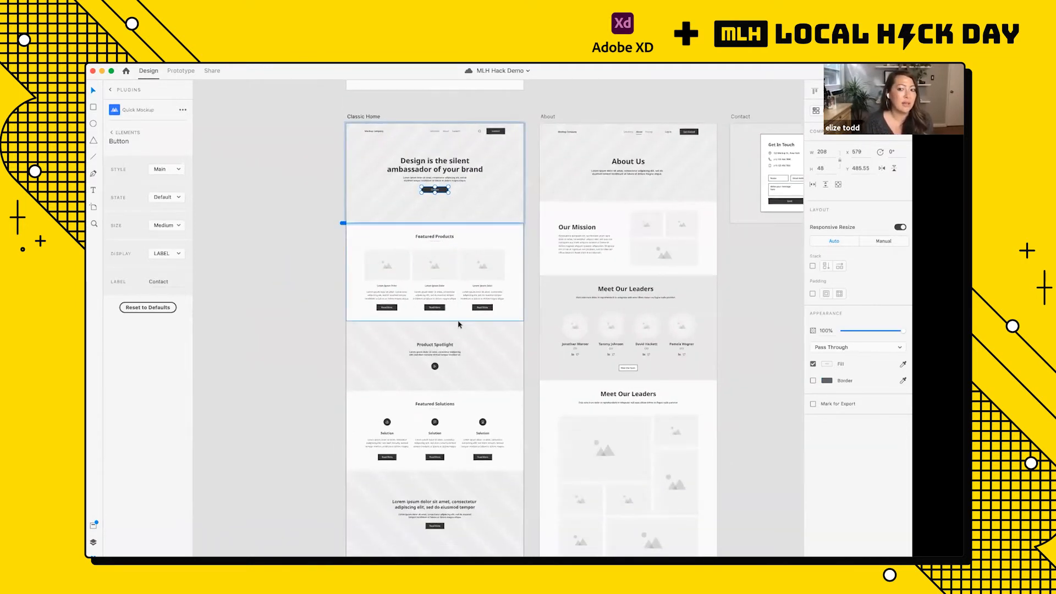
scroll(458, 325, down, 1)
scroll(459, 325, right, 1)
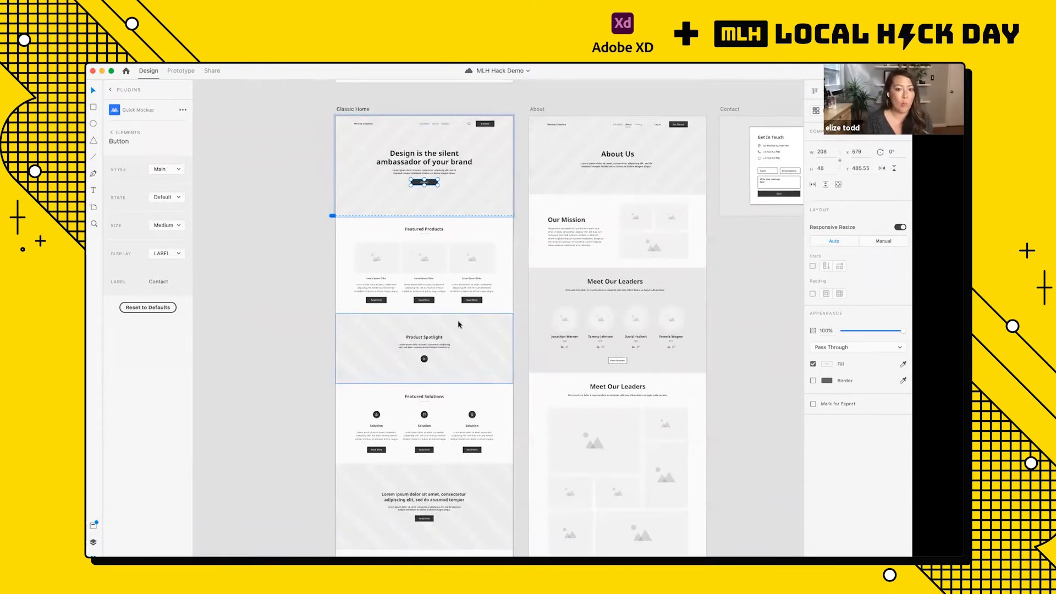
scroll(422, 209, up, 2)
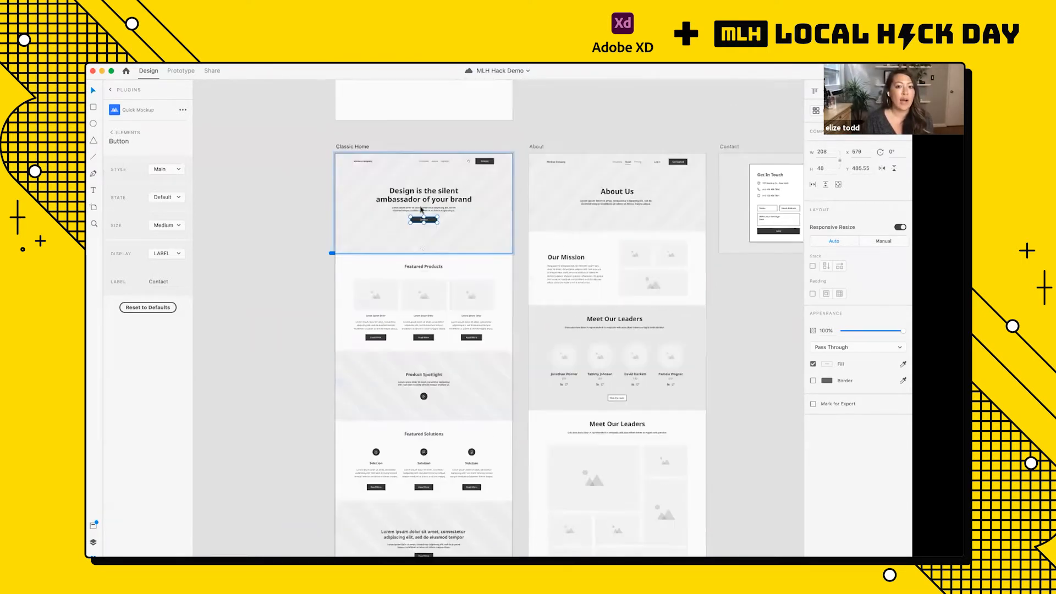
scroll(422, 211, up, 5)
scroll(435, 253, down, 10)
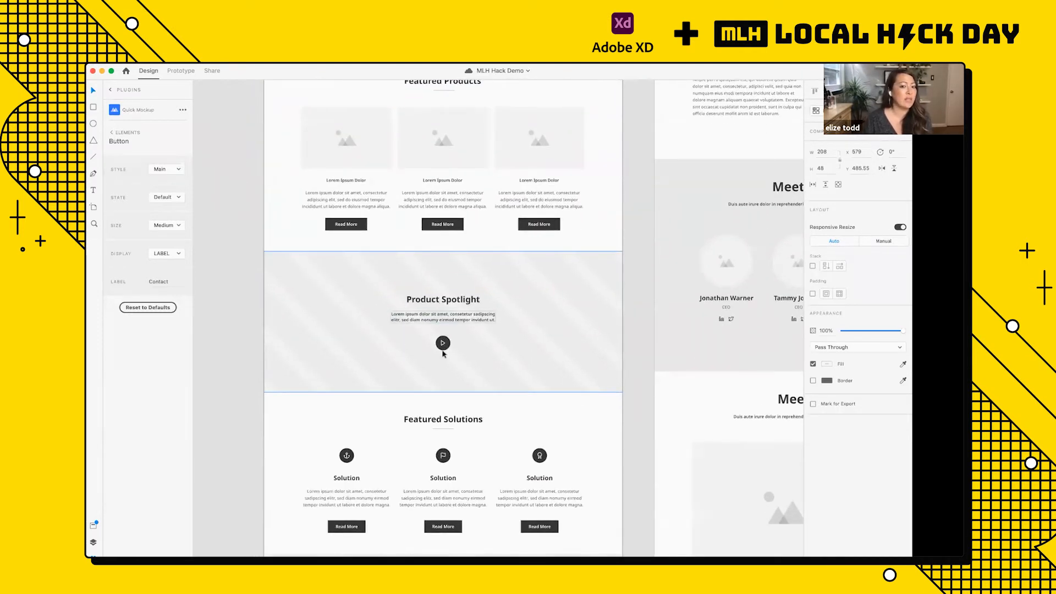
scroll(444, 351, up, 3)
scroll(444, 351, down, 2)
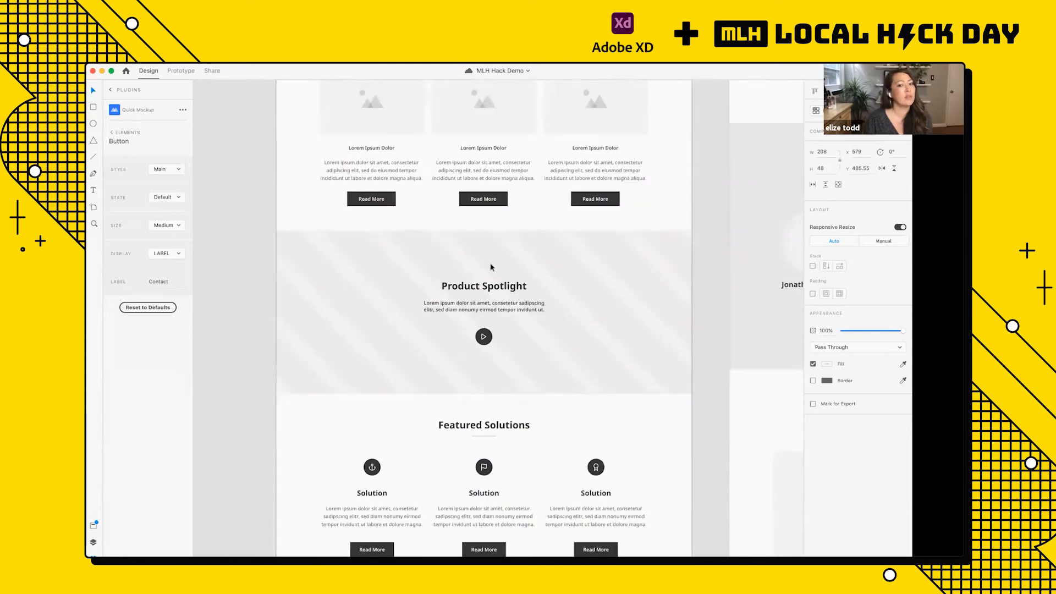
Step: Move the Product Spotlight heading and its paragraph together into the left half of their section
double_click(478, 286)
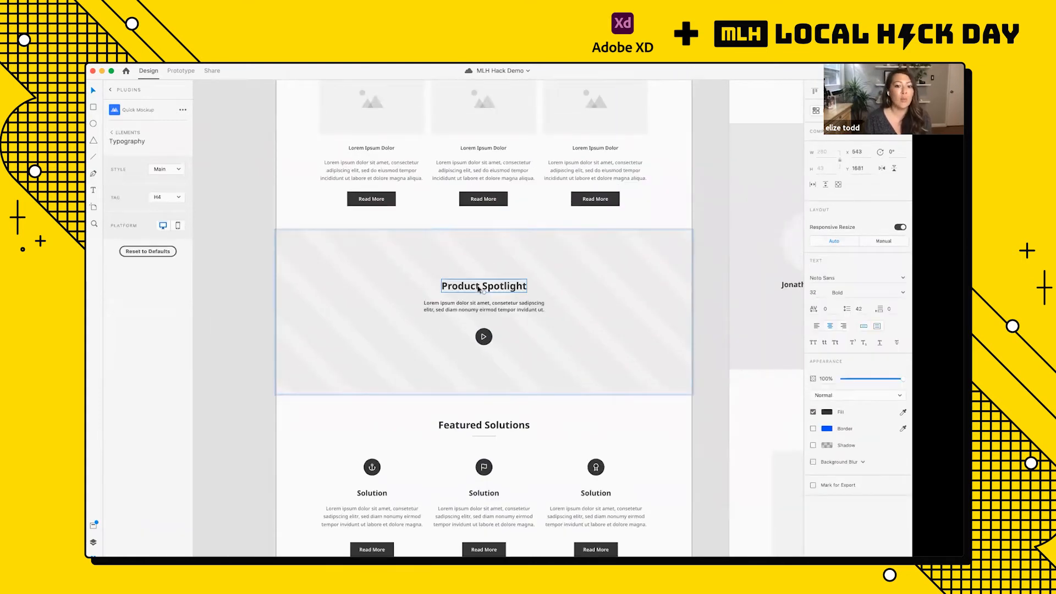
shift+click(489, 309)
drag(488, 309, 381, 309)
click(491, 336)
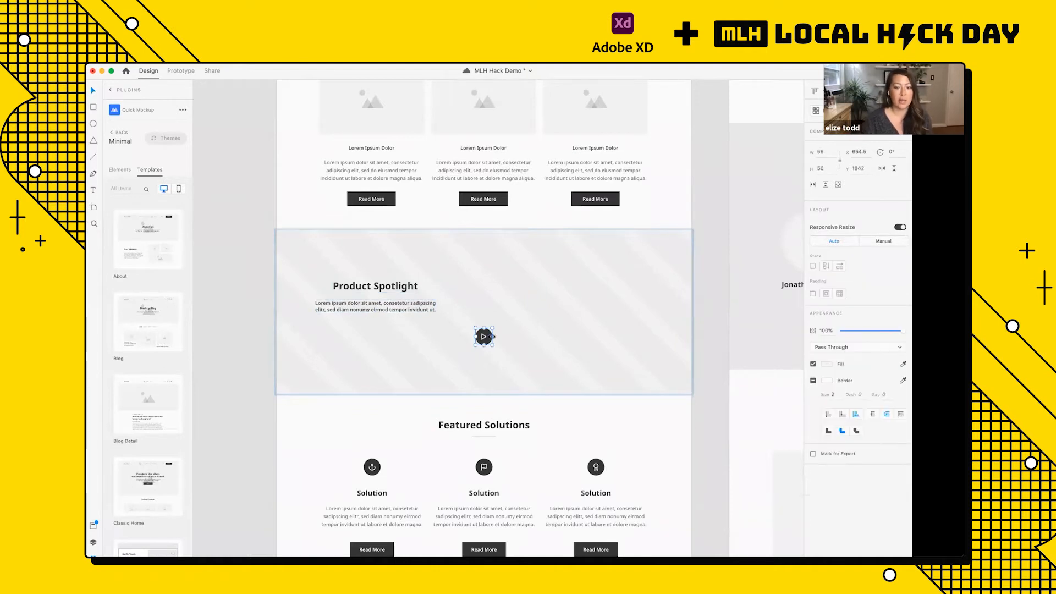
key(Delete)
key(super+z)
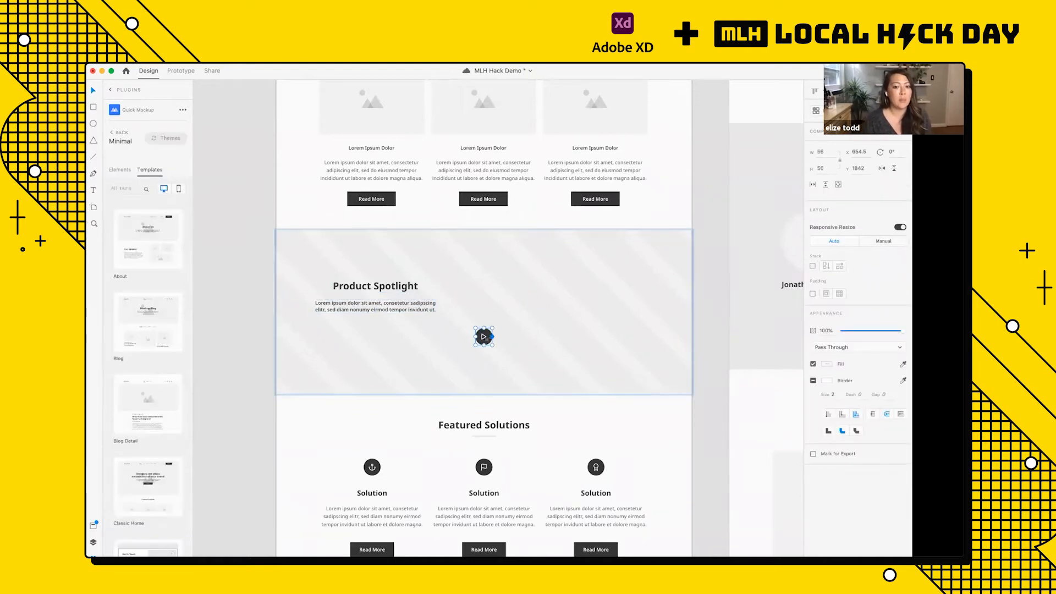
Step: Delete the Video element with the round play button from the Product Spotlight section
scroll(484, 336, up, 5)
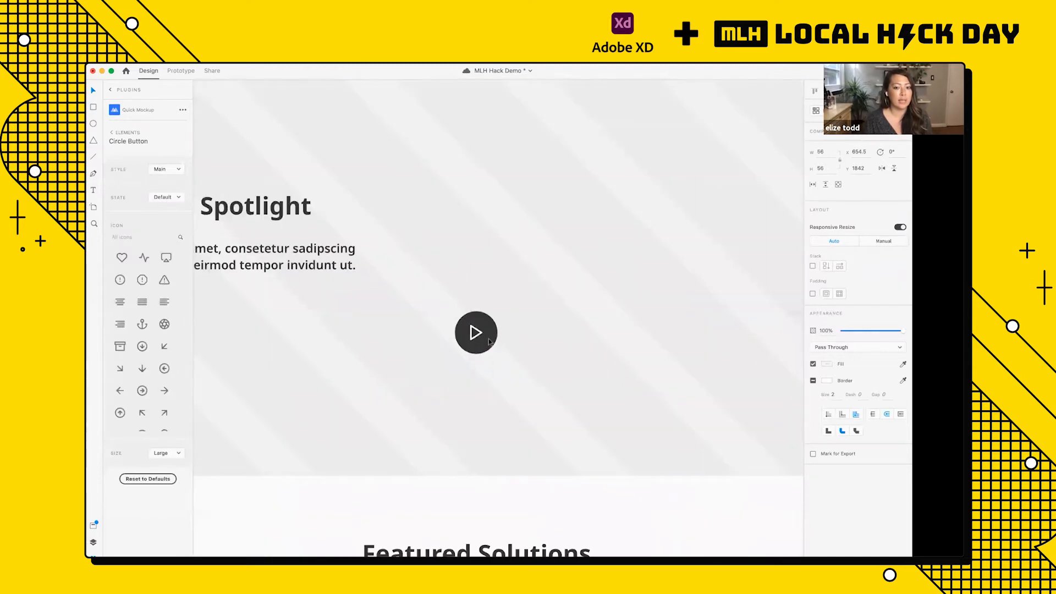
click(531, 316)
click(494, 324)
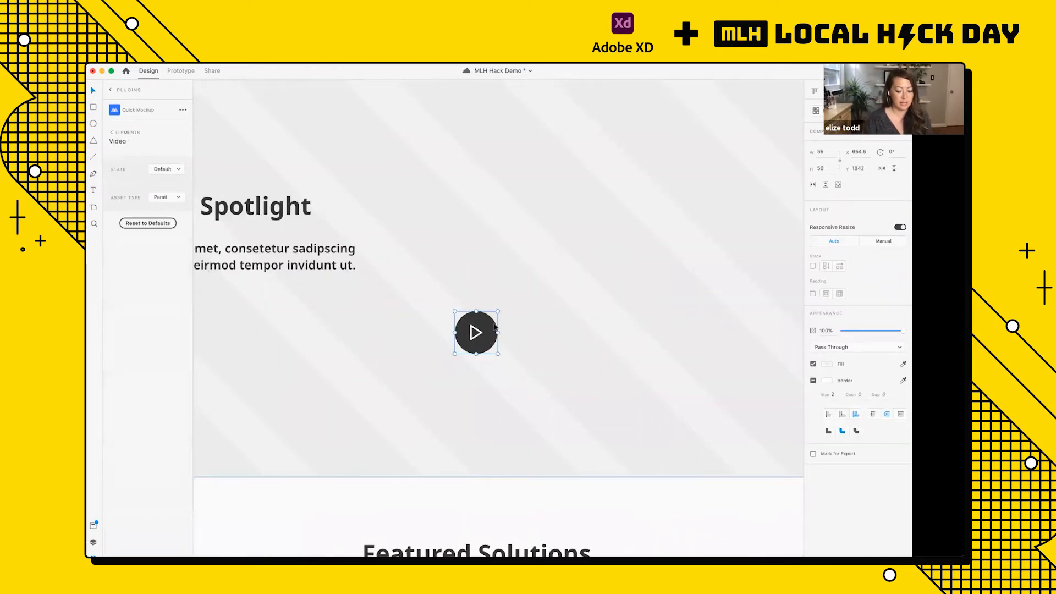
key(Delete)
scroll(495, 326, down, 5)
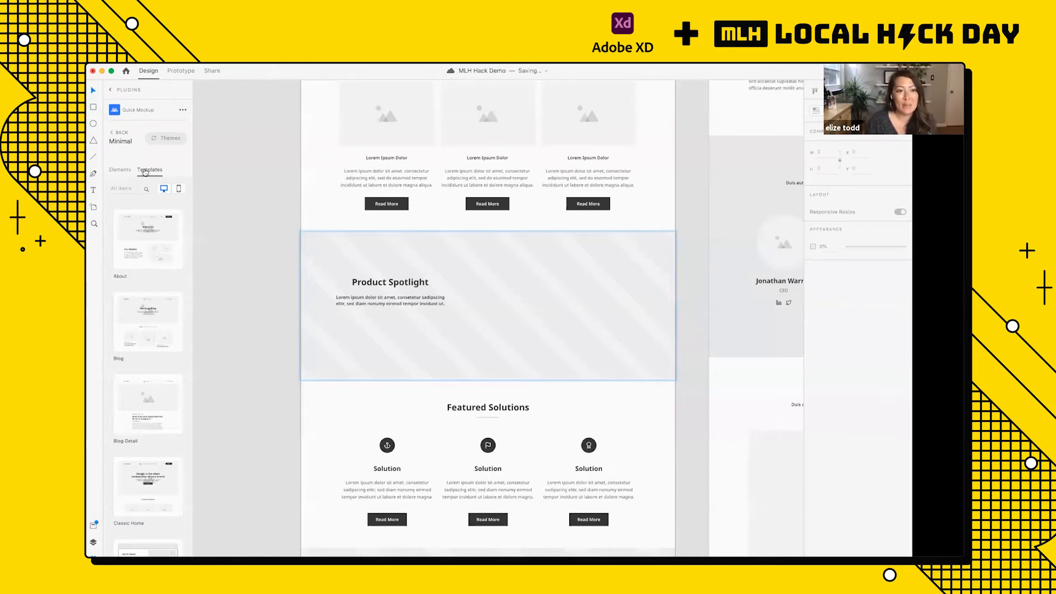
Step: Add an Image element to the right half of the Product Spotlight section and enlarge it to about 476 × 365
click(120, 170)
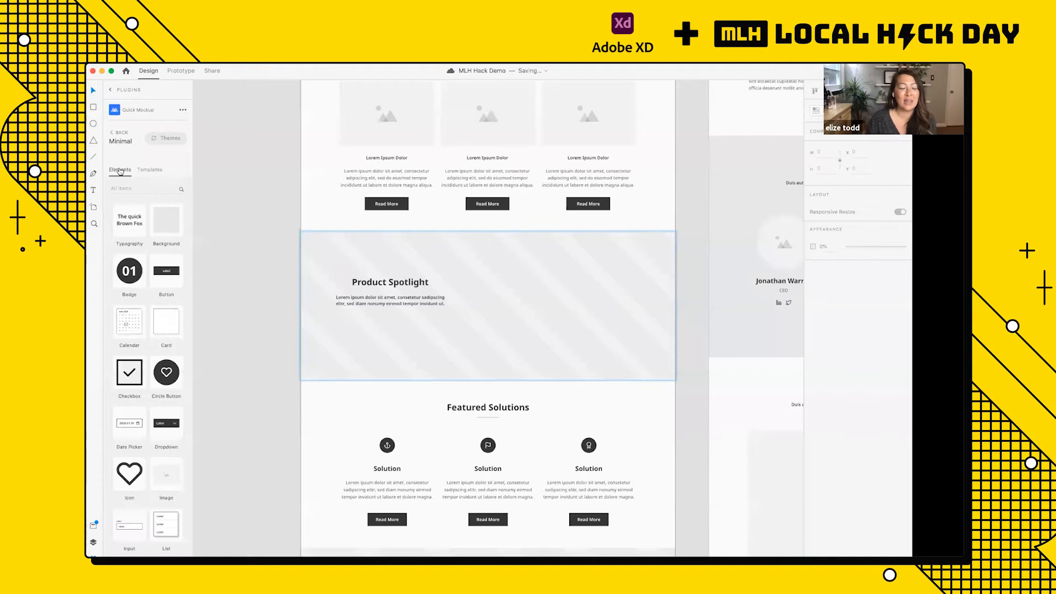
drag(167, 483, 547, 283)
drag(583, 317, 625, 350)
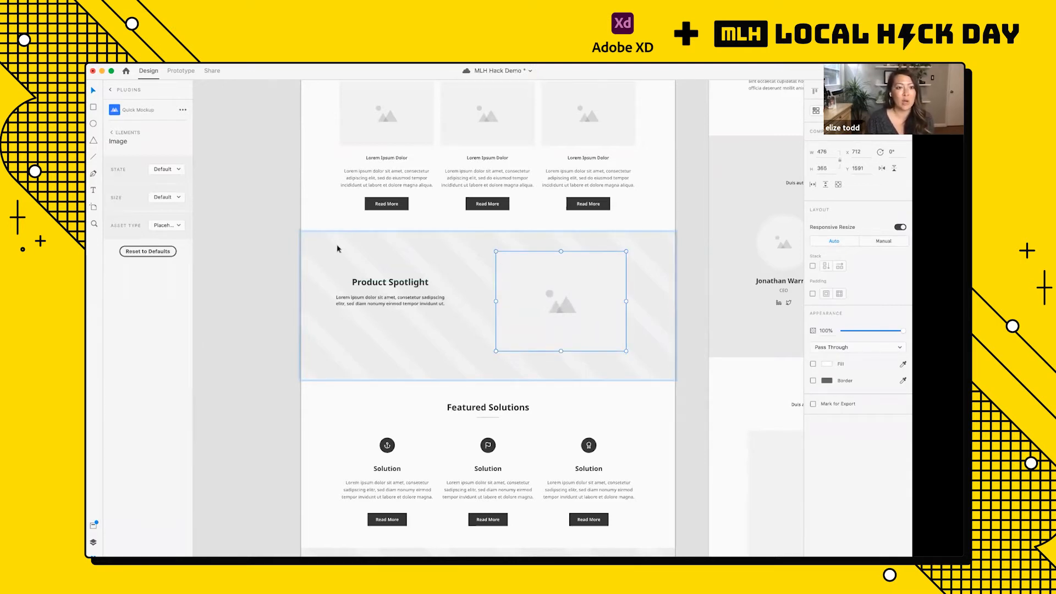
Step: Delete the Newsletter section from the Classic Home artboard
scroll(483, 331, down, 6)
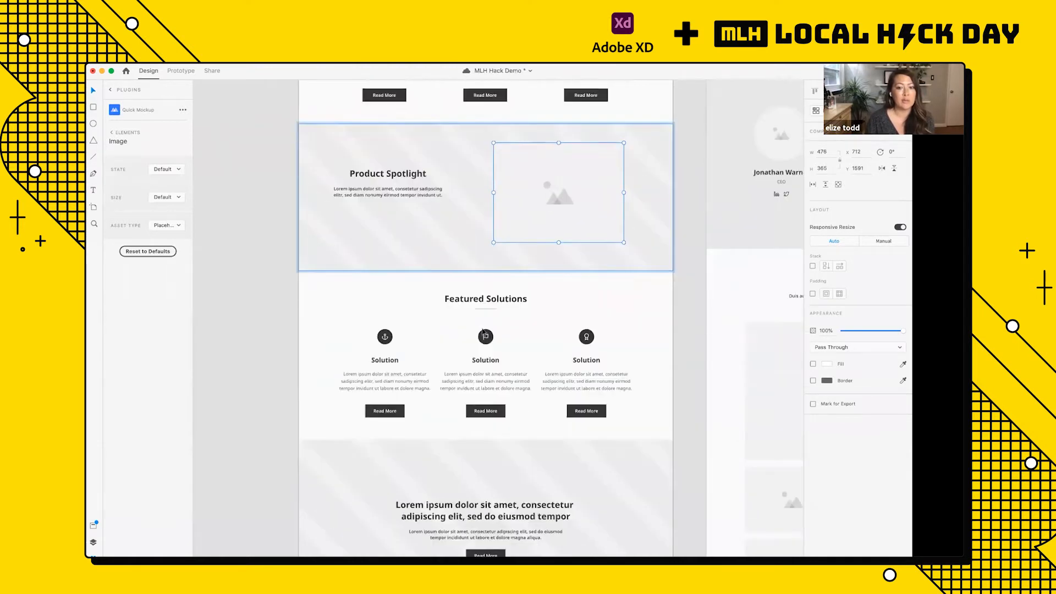
scroll(482, 331, down, 3)
click(398, 429)
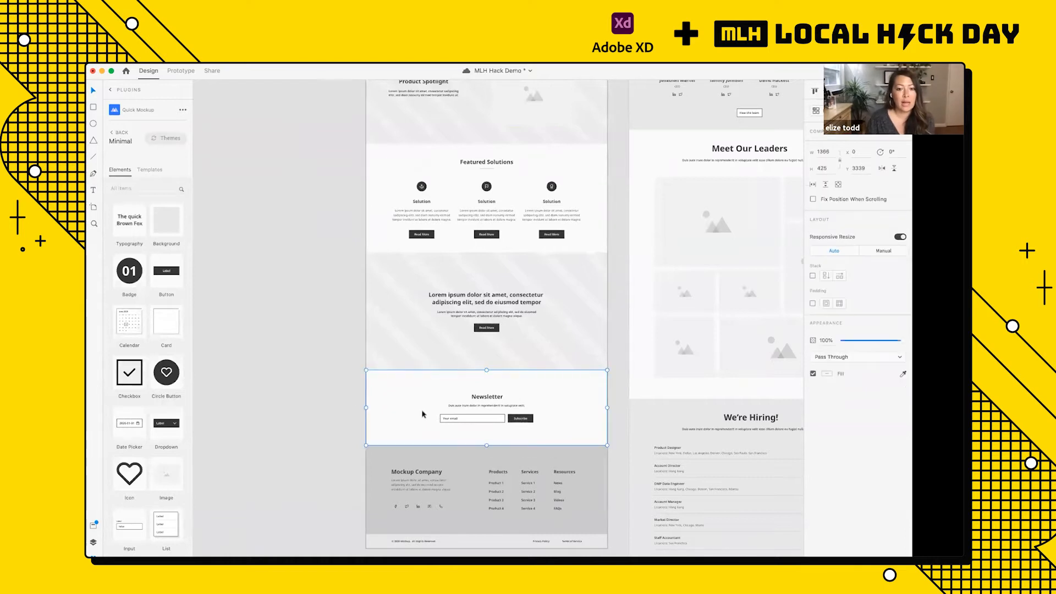
key(Delete)
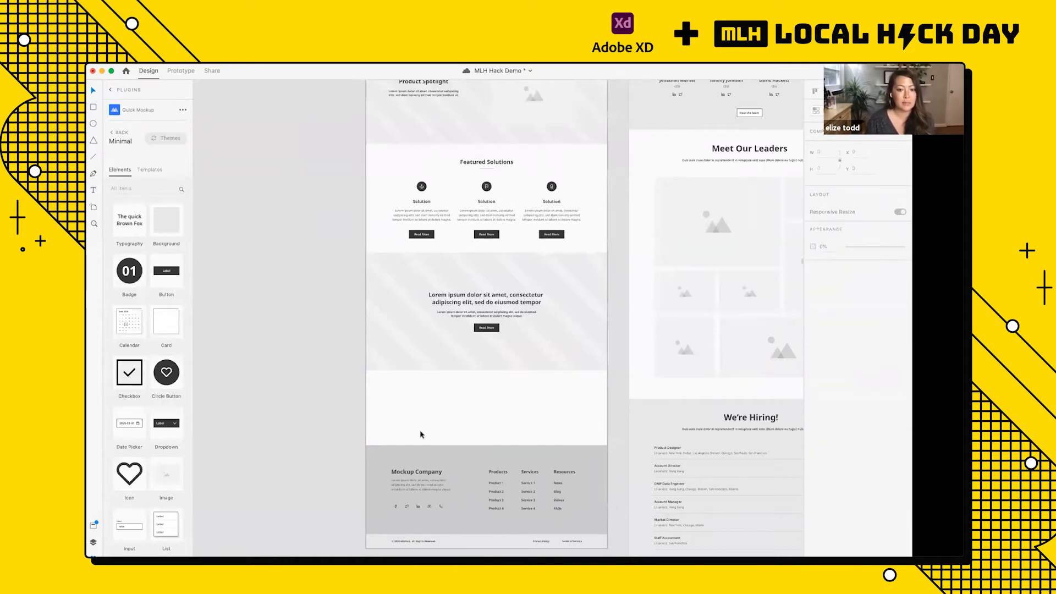
Step: Move the Mockup Company footer and the copyright bar up to close the gap below the striped Lorem ipsum section
drag(419, 460, 420, 382)
drag(451, 541, 452, 468)
click(487, 335)
Step: Replace the Lorem ipsum heading in the striped section above the footer with "This Is another Heading"
scroll(487, 336, up, 5)
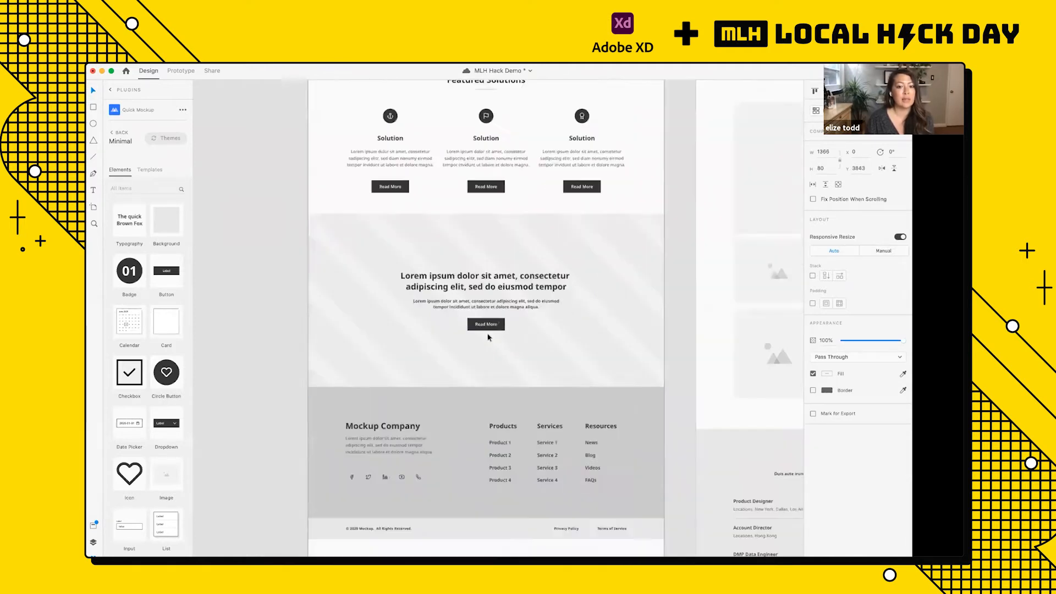
scroll(454, 257, up, 4)
scroll(453, 258, down, 6)
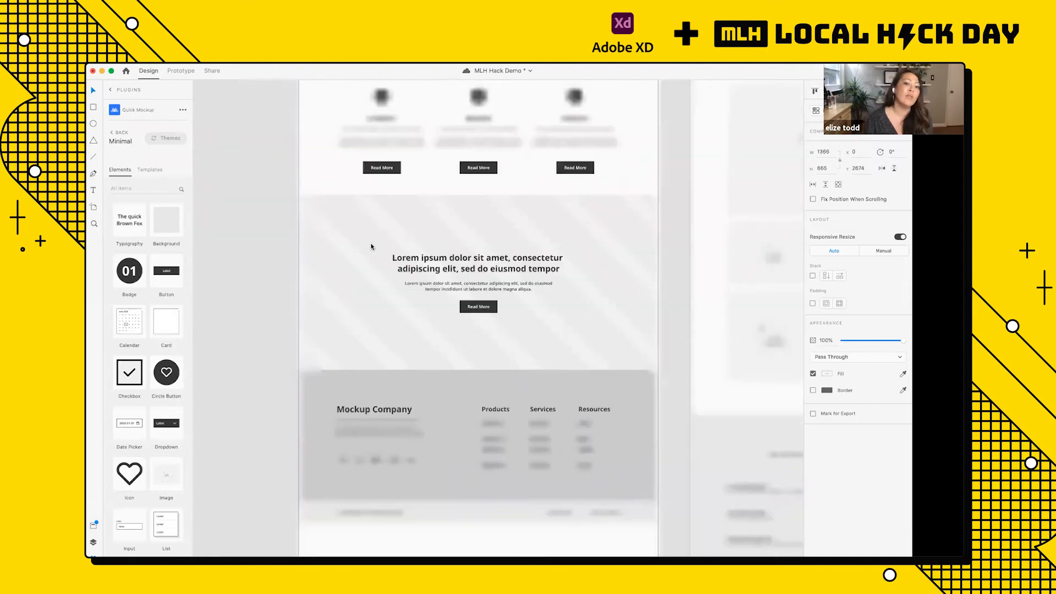
key(Escape)
click(483, 263)
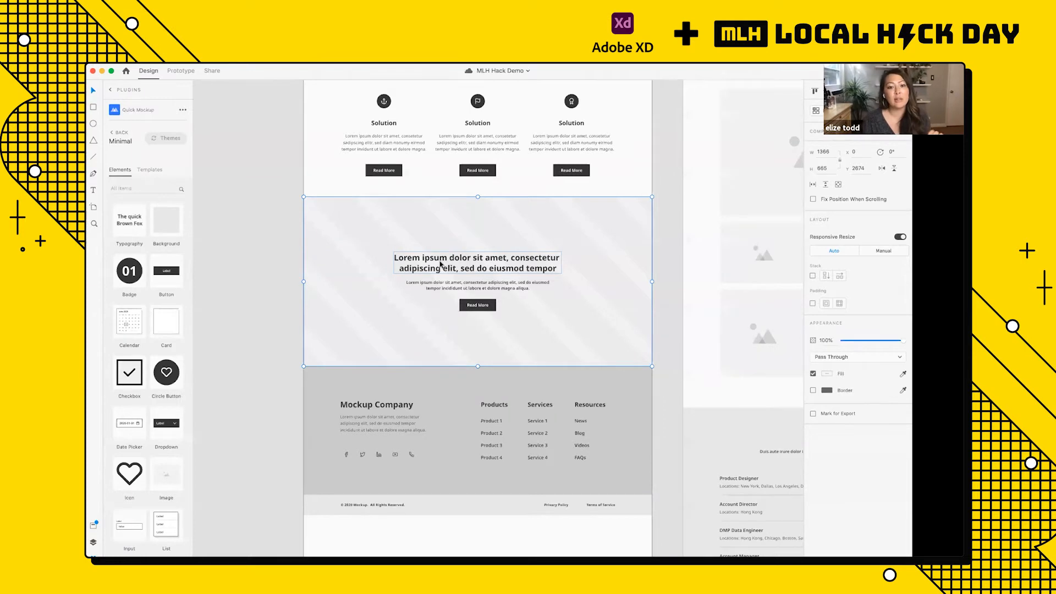
click(440, 264)
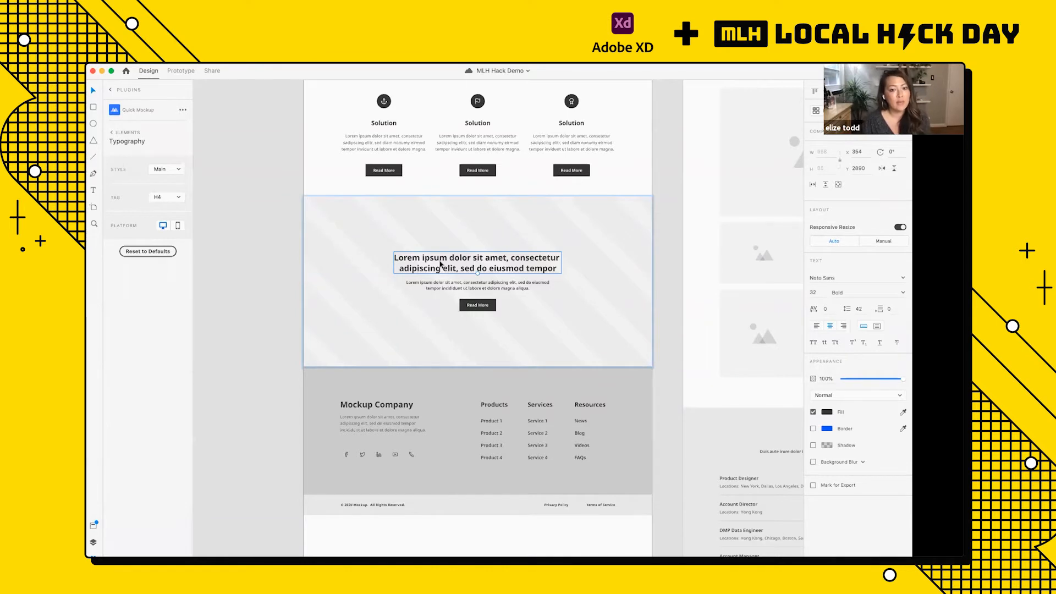
scroll(440, 264, up, 3)
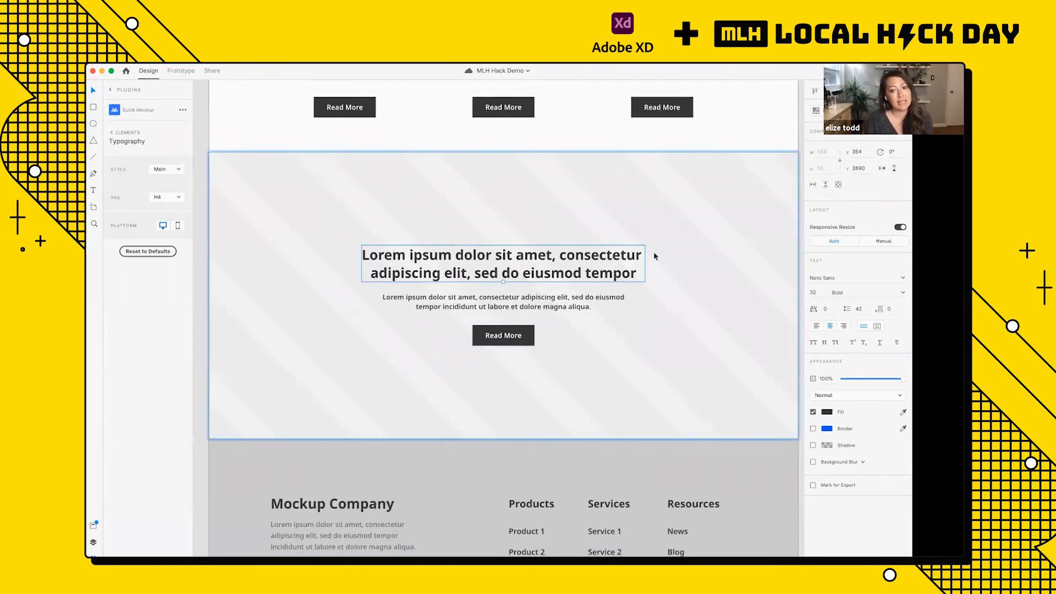
double_click(487, 267)
text(Th)
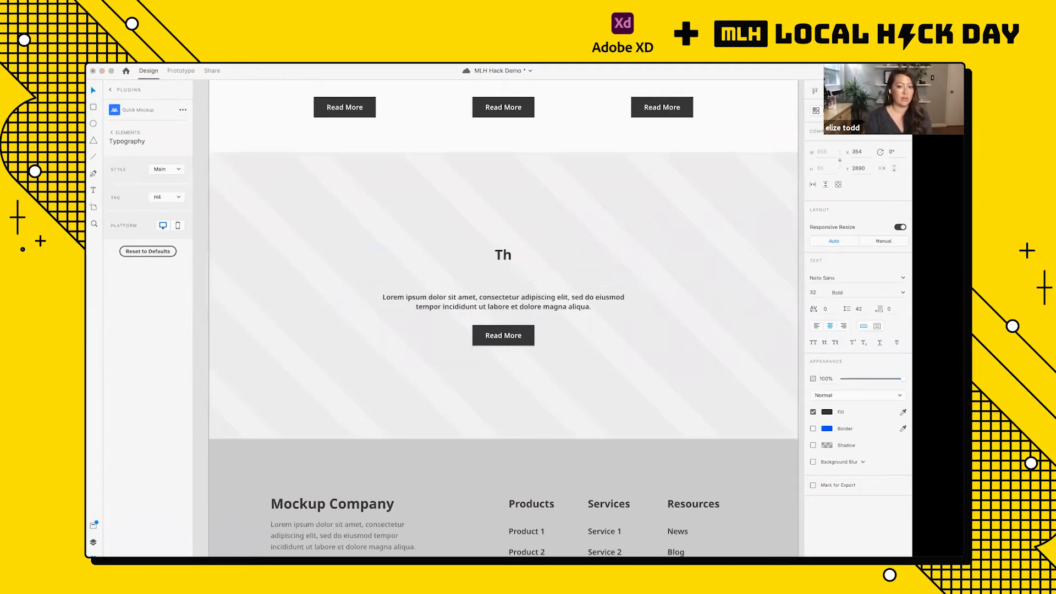
text(is Is another Heading)
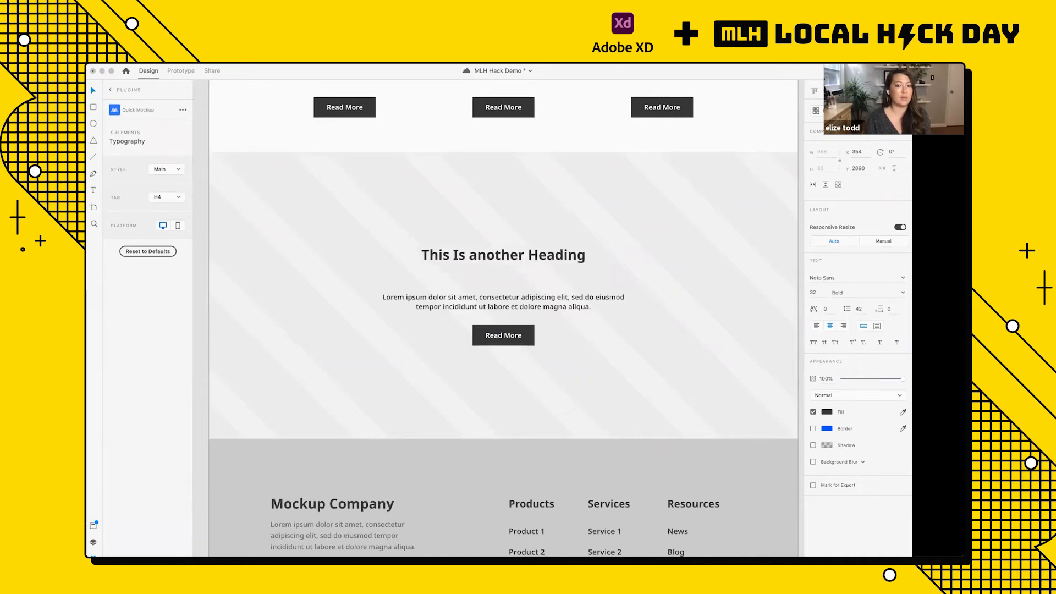
key(Escape)
Step: Move the paragraph and the Read More button up closer beneath the "This Is another Heading" title
scroll(487, 229, down, 3)
drag(494, 276, 493, 266)
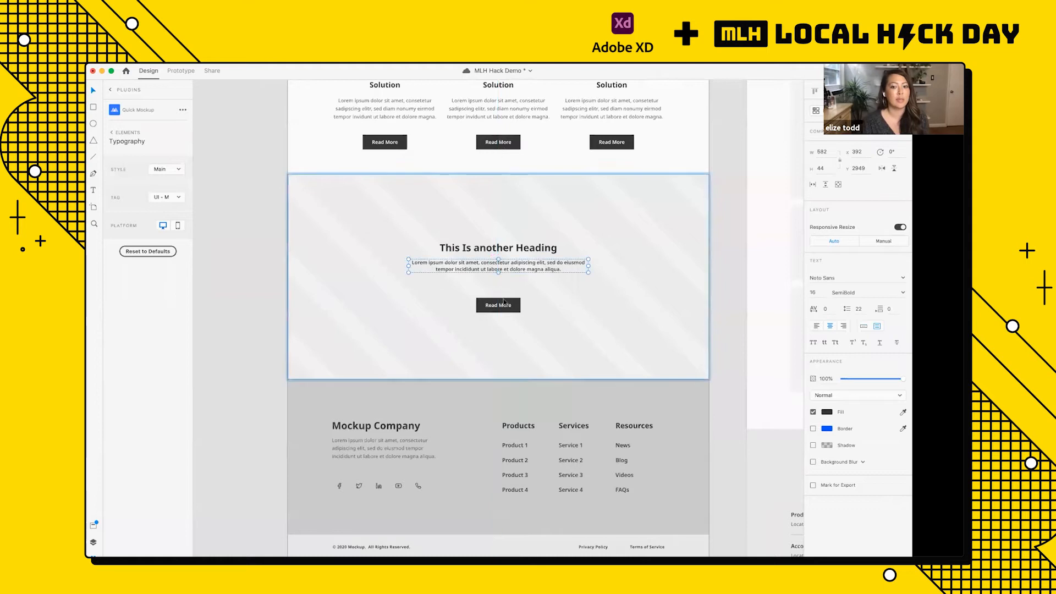
drag(504, 305, 504, 289)
click(561, 302)
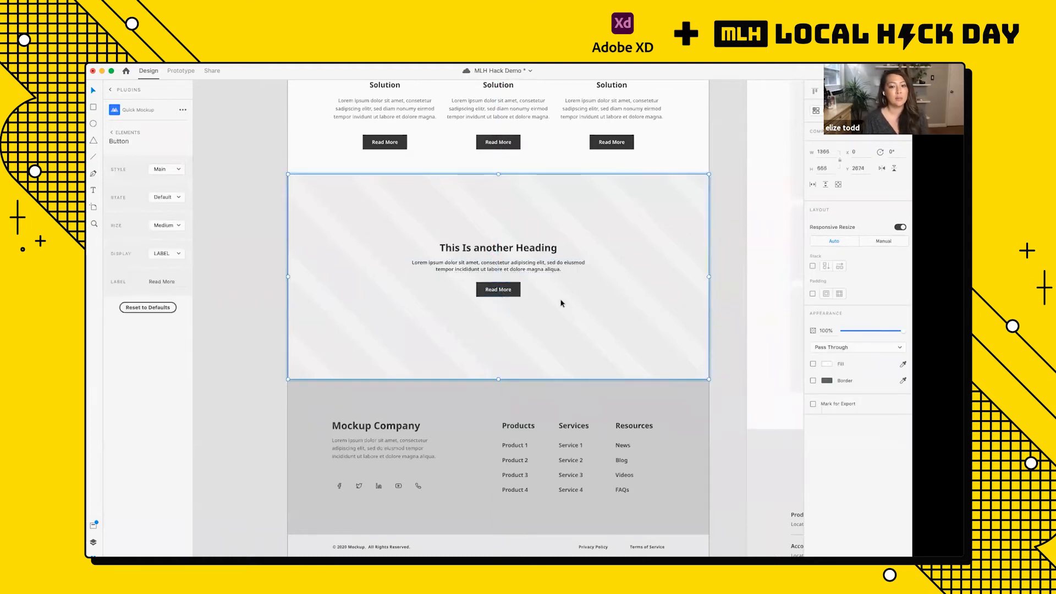
Step: Shorten the Classic Home artboard to a height of 3924 so it ends at the copyright bar
scroll(561, 302, down, 3)
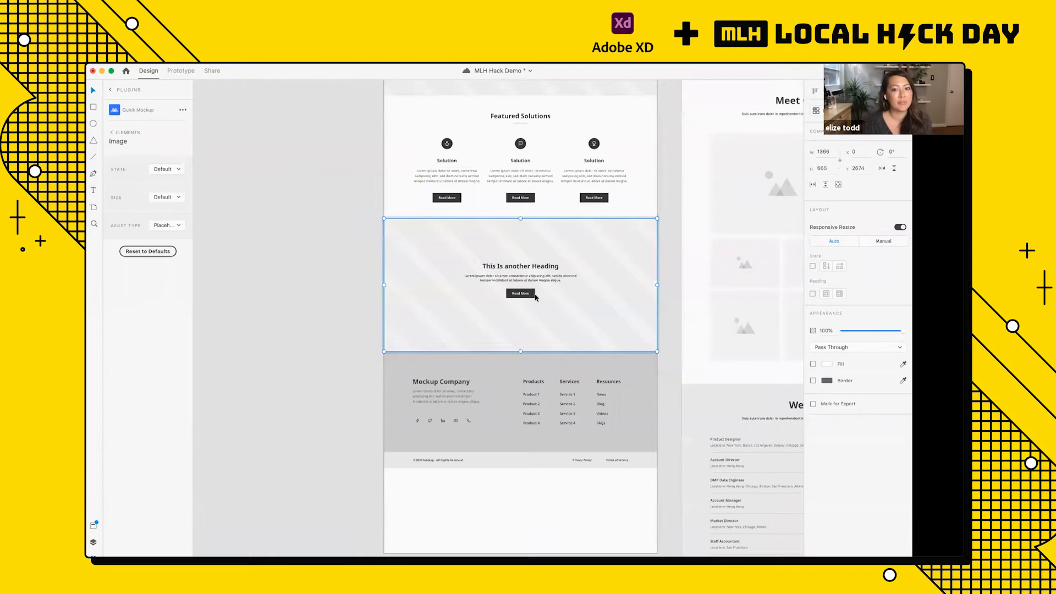
scroll(469, 288, down, 1)
scroll(469, 288, up, 3)
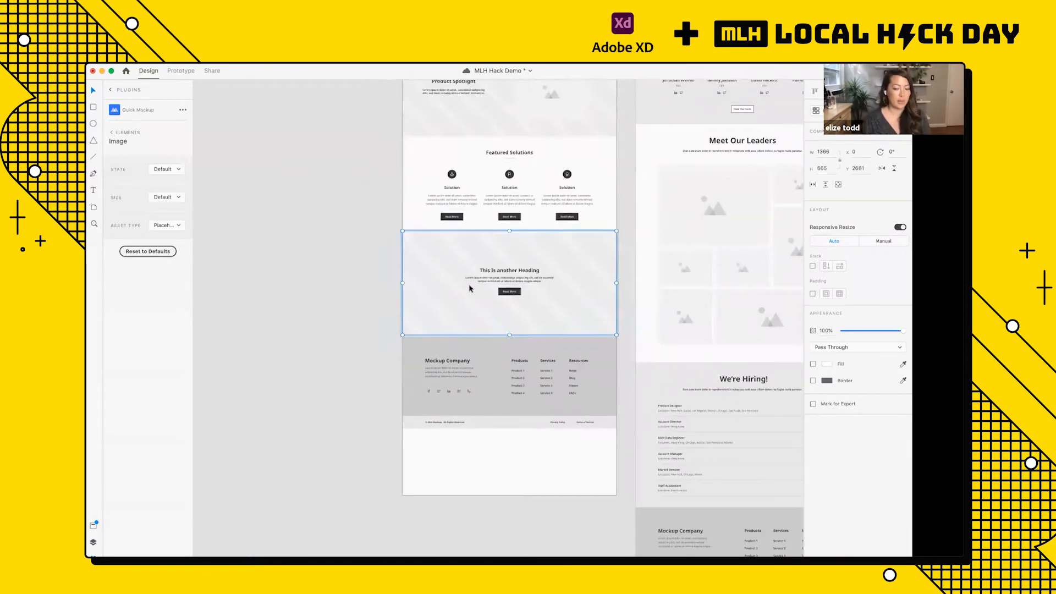
click(402, 286)
scroll(401, 287, down, 5)
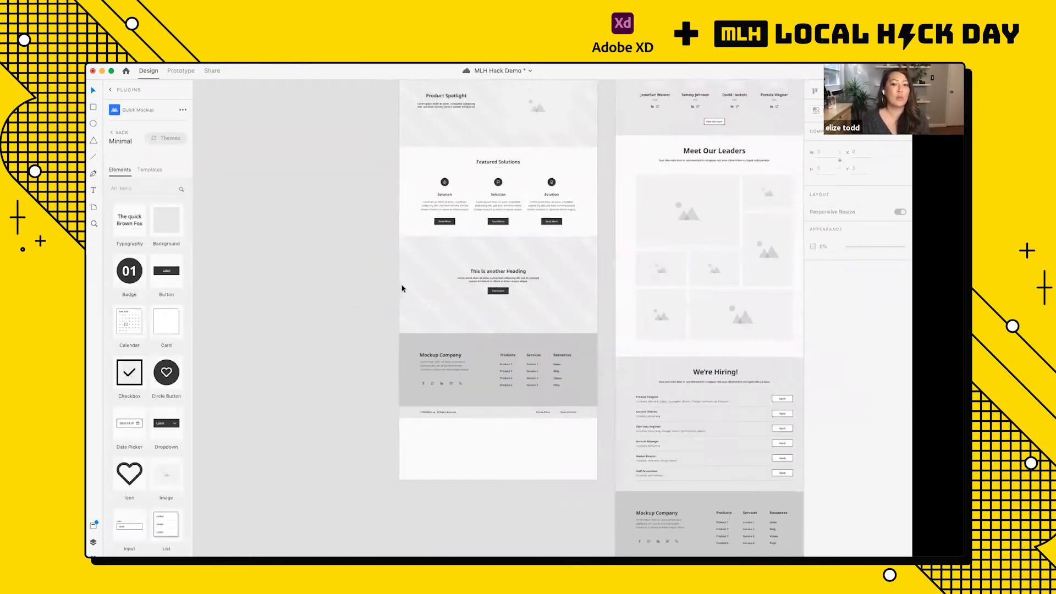
click(347, 194)
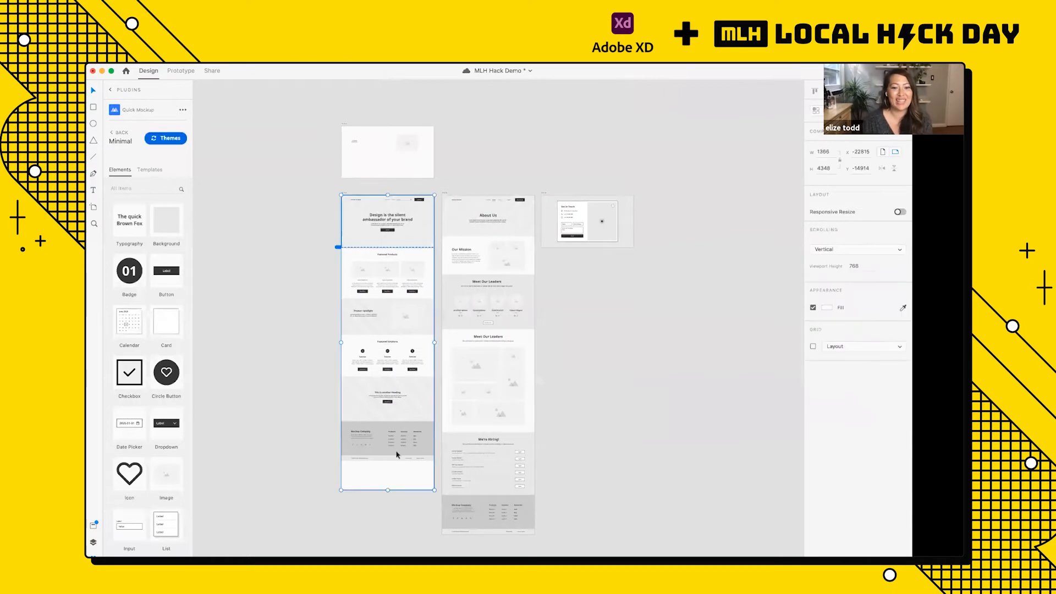
scroll(396, 455, down, 2)
scroll(390, 418, up, 3)
drag(379, 406, 378, 349)
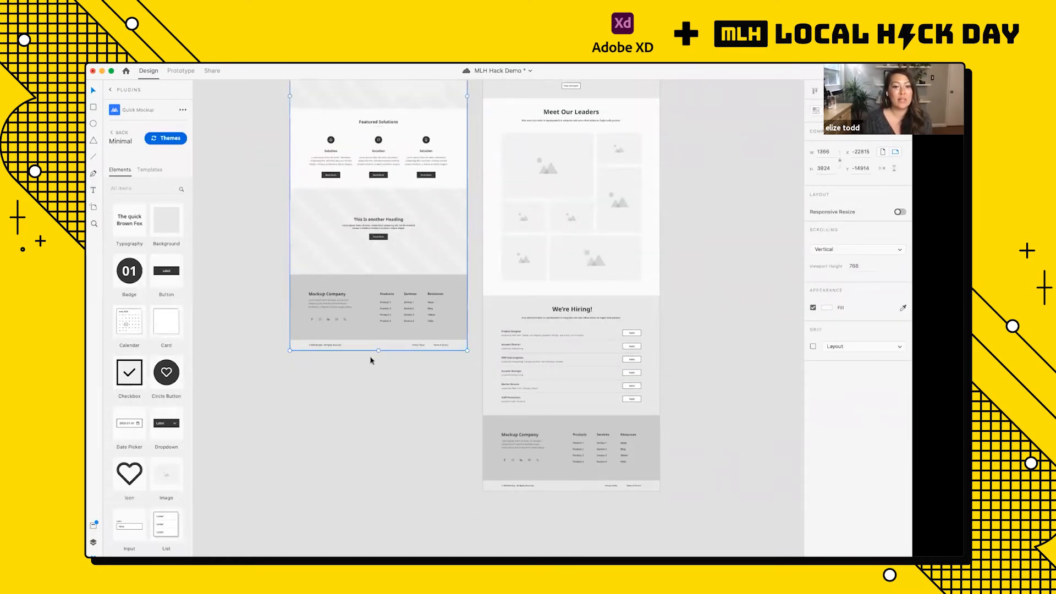
click(370, 360)
Step: Compare the navigation bars of the Classic Home and About artboards
scroll(370, 360, up, 5)
scroll(370, 360, down, 5)
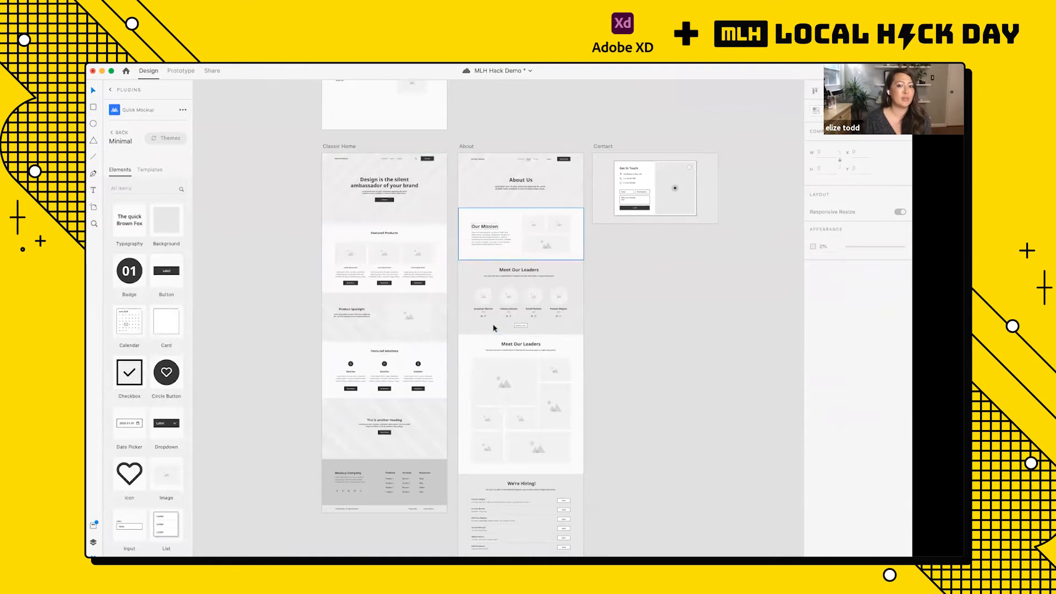
scroll(489, 267, down, 3)
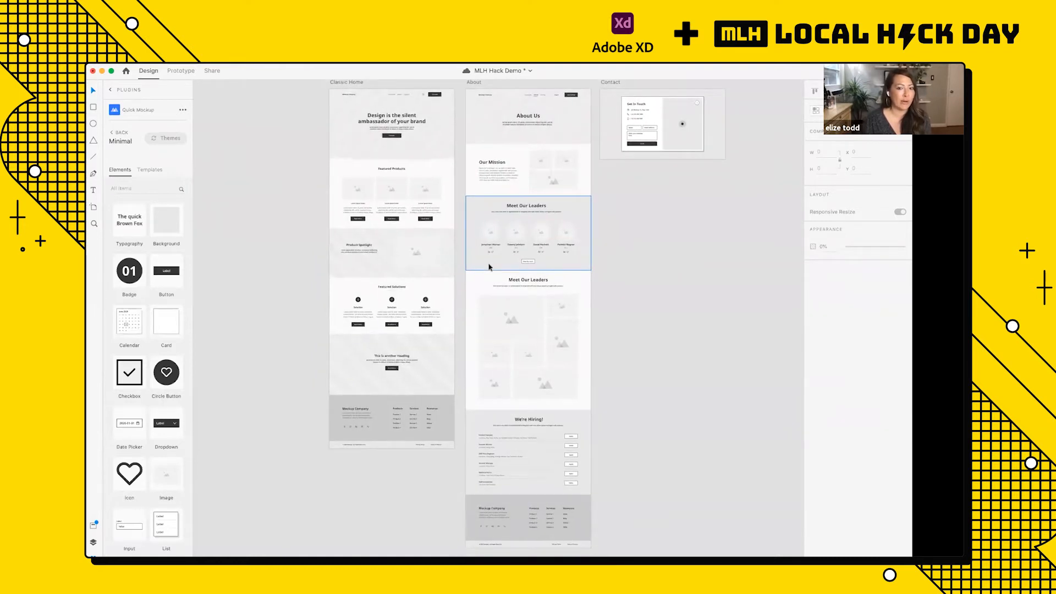
scroll(438, 130, up, 5)
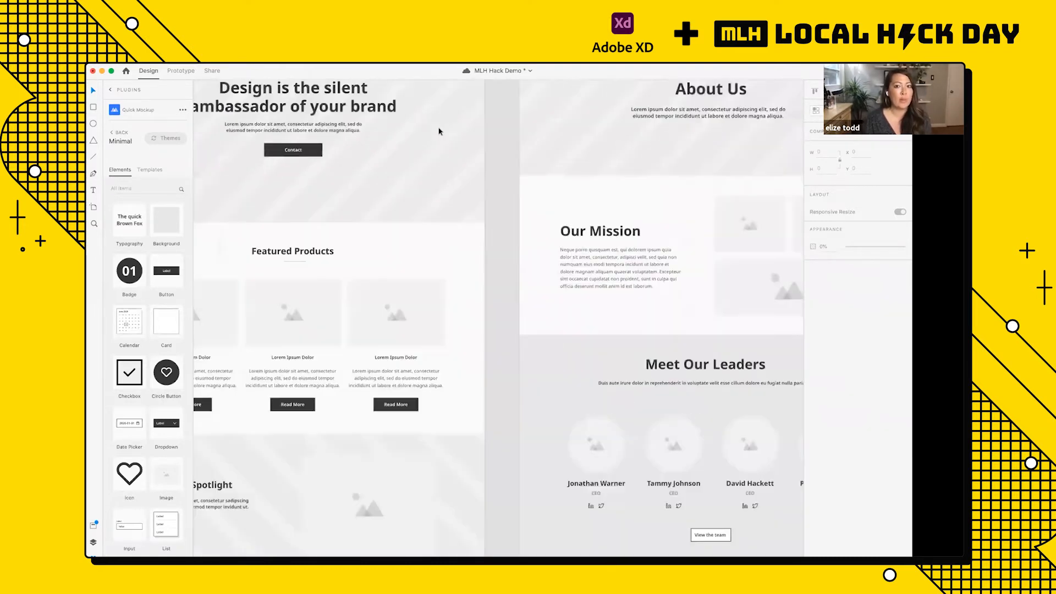
scroll(438, 132, left, 5)
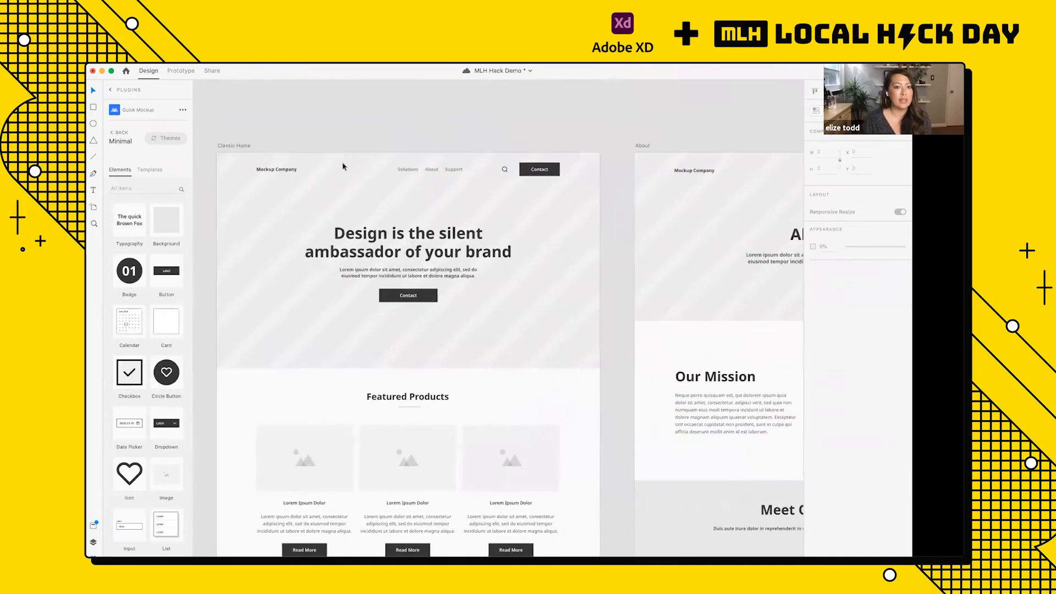
click(418, 173)
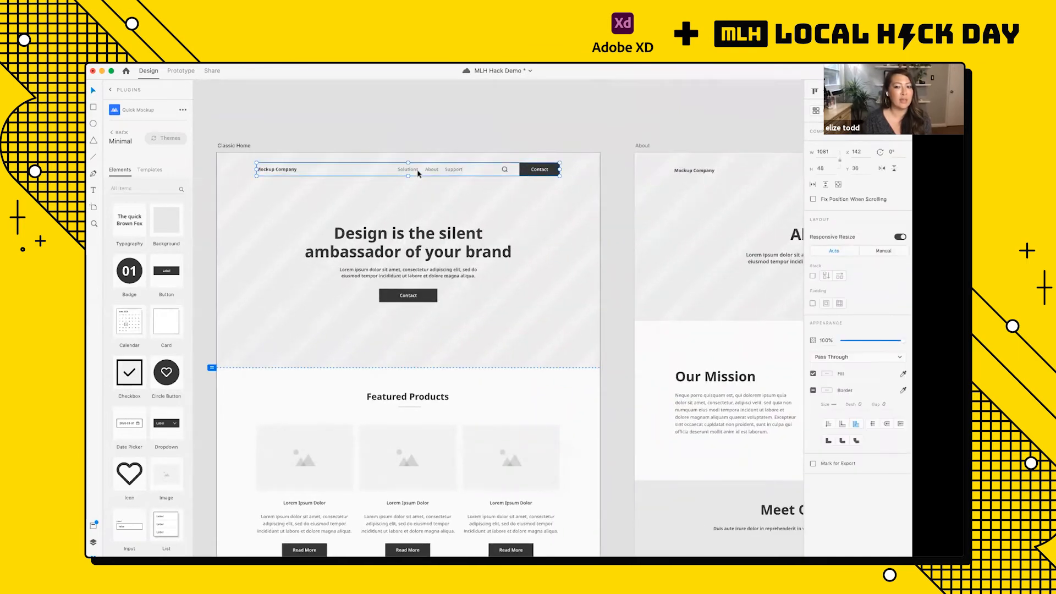
scroll(418, 173, right, 10)
click(566, 175)
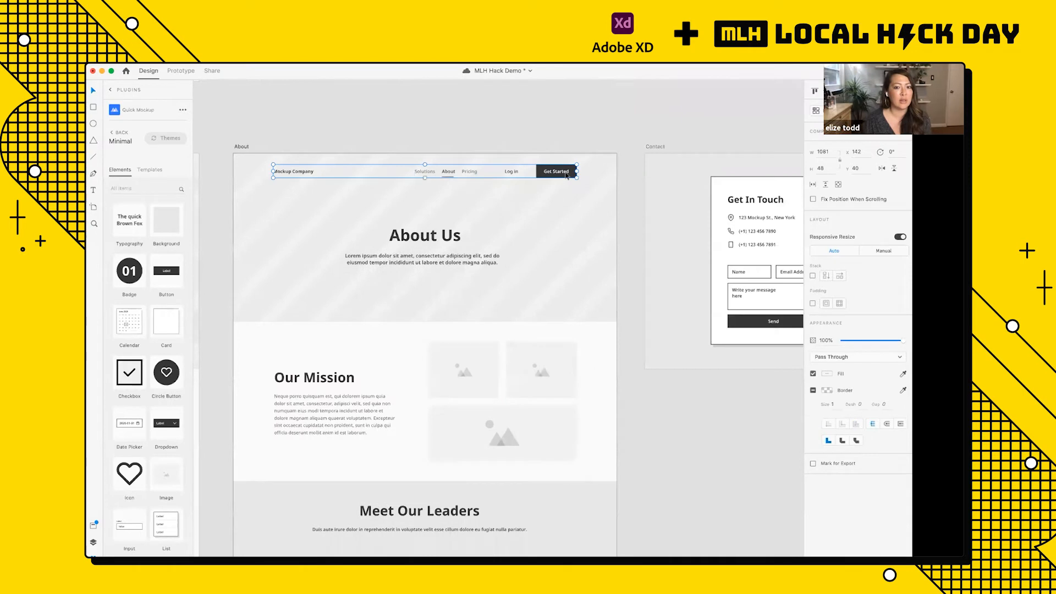
scroll(539, 173, up, 5)
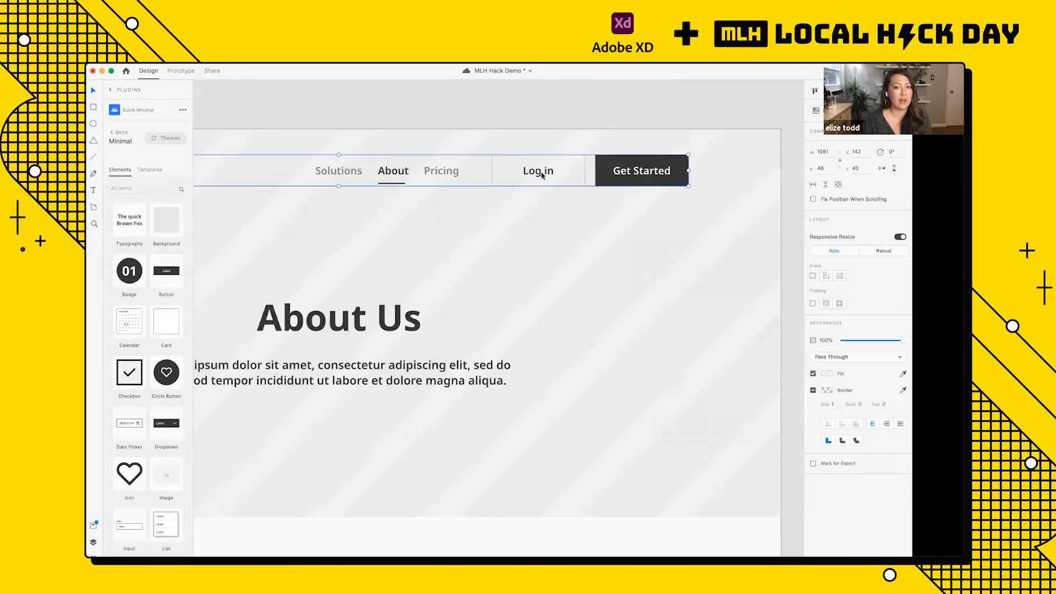
scroll(541, 175, down, 5)
scroll(290, 183, left, 8)
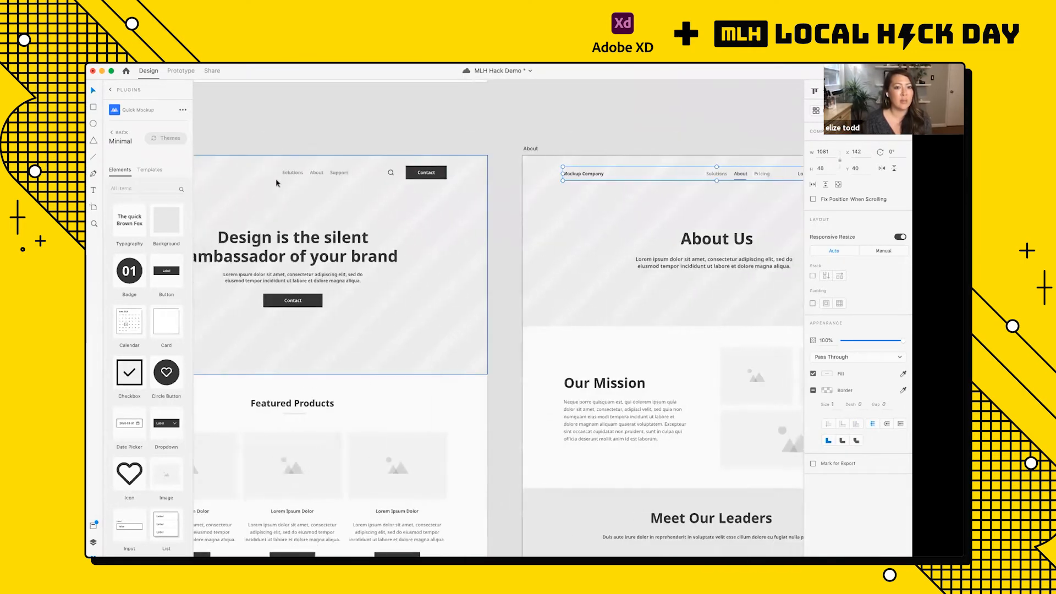
scroll(277, 183, right, 8)
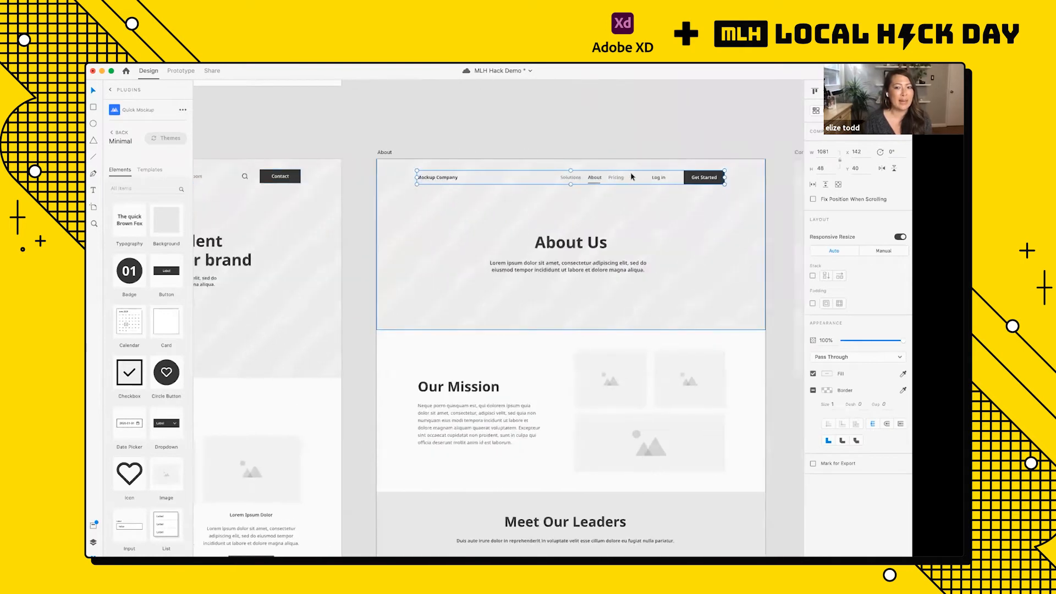
Step: Delete the Log in button from the About artboard's navigation bar
scroll(662, 179, up, 3)
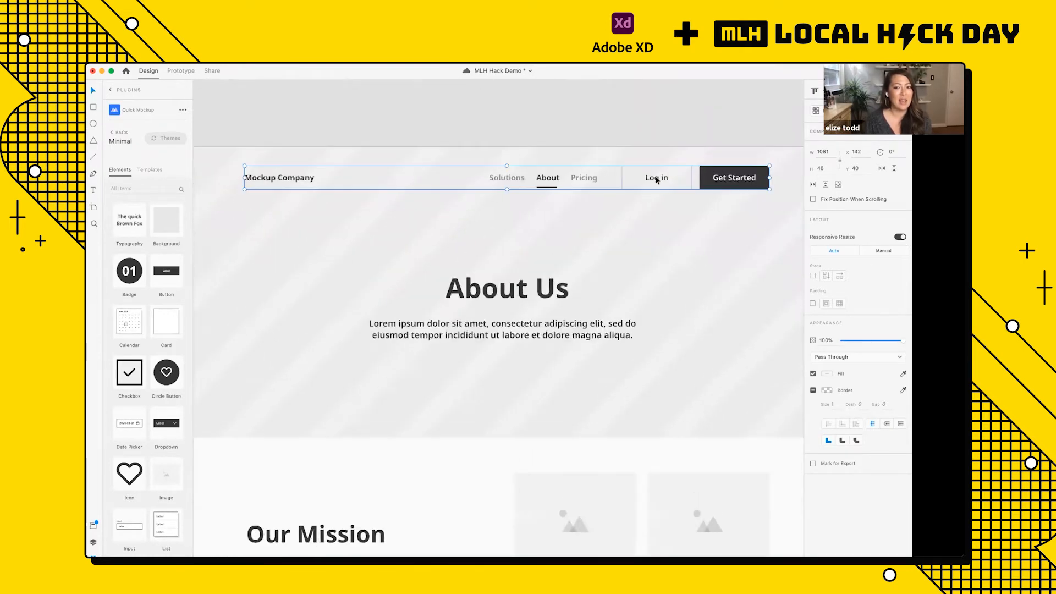
double_click(652, 182)
key(Delete)
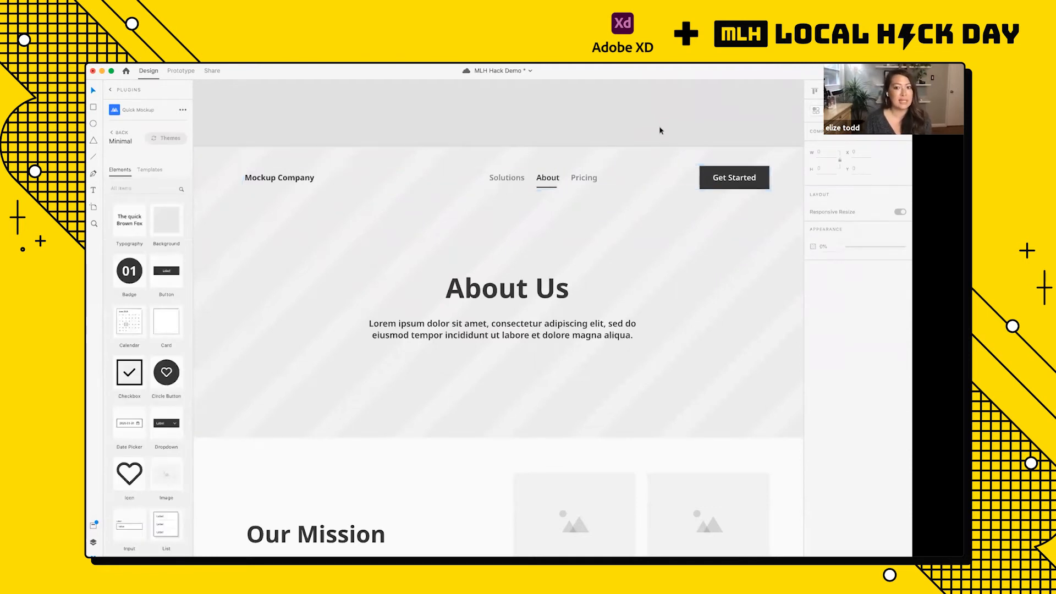
Step: Copy the search icon from the Classic Home navigation bar into the About artboard's navigation bar, beside the Get Started button
scroll(660, 130, down, 5)
scroll(661, 130, left, 5)
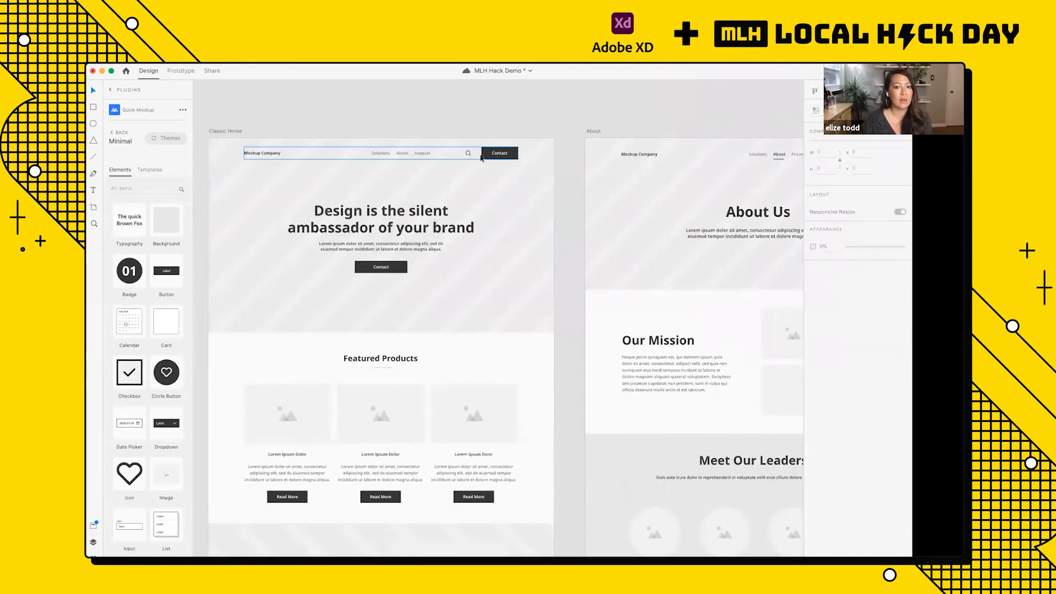
click(470, 156)
scroll(471, 155, up, 3)
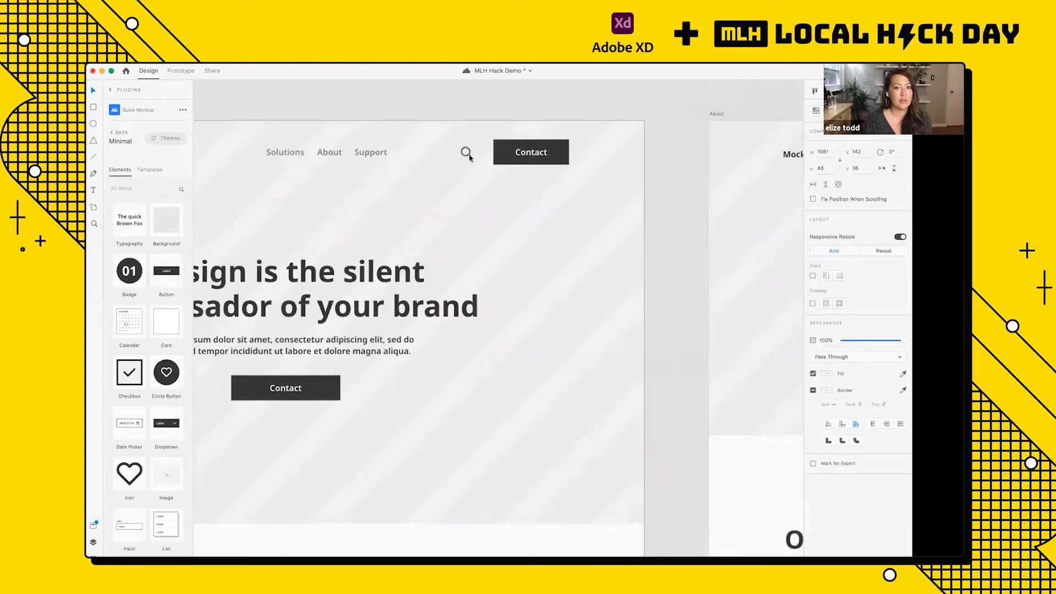
double_click(467, 154)
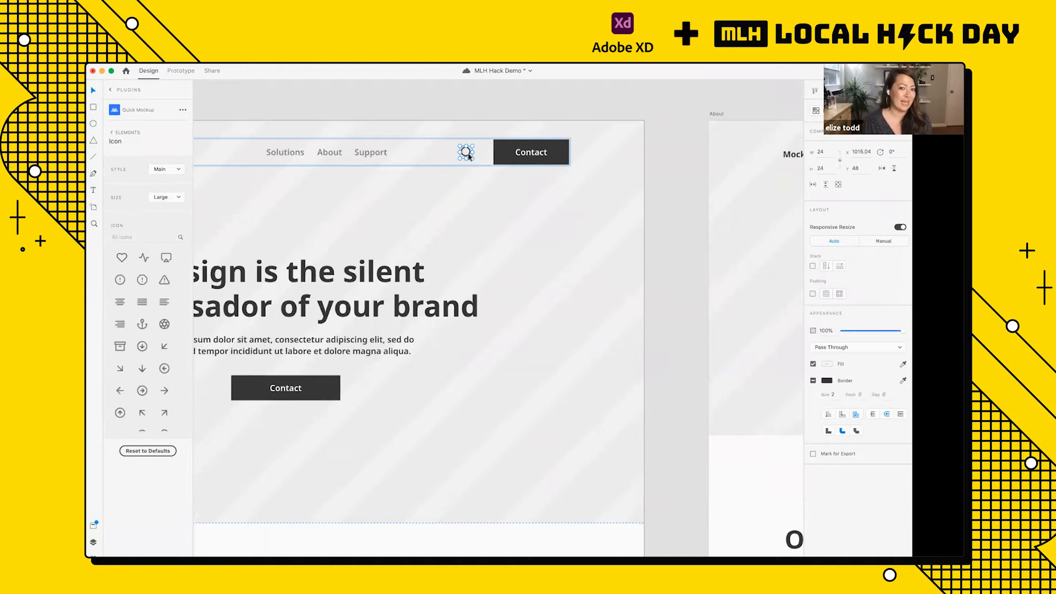
scroll(468, 157, down, 3)
scroll(468, 157, right, 5)
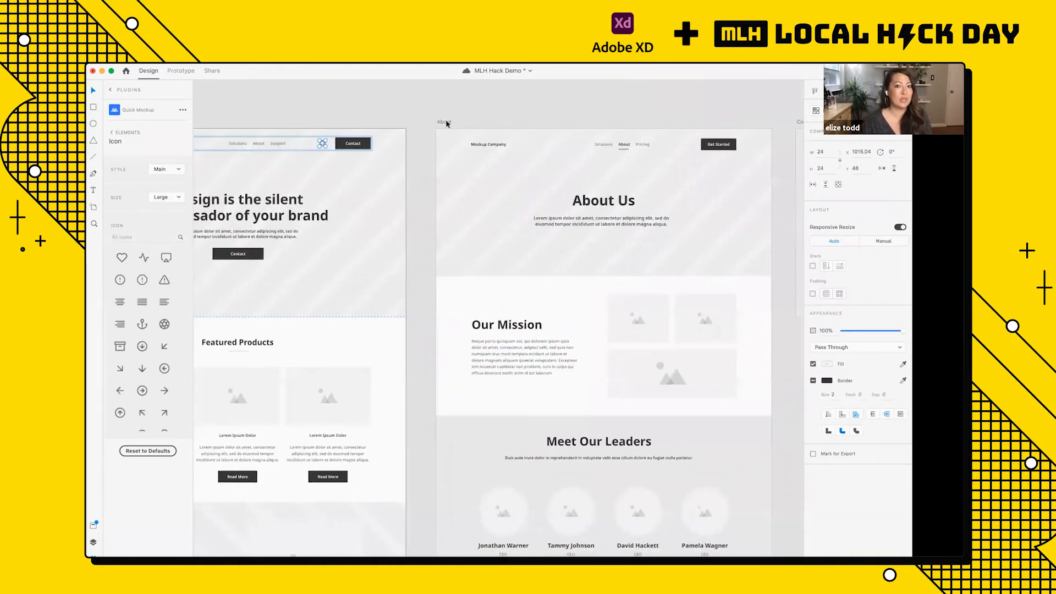
scroll(445, 124, up, 5)
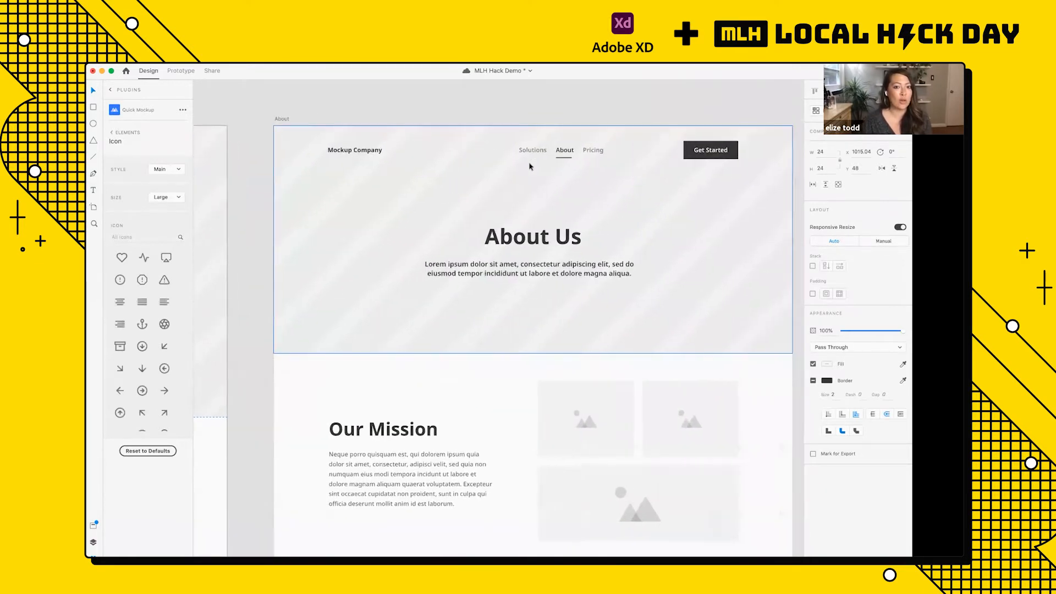
click(282, 119)
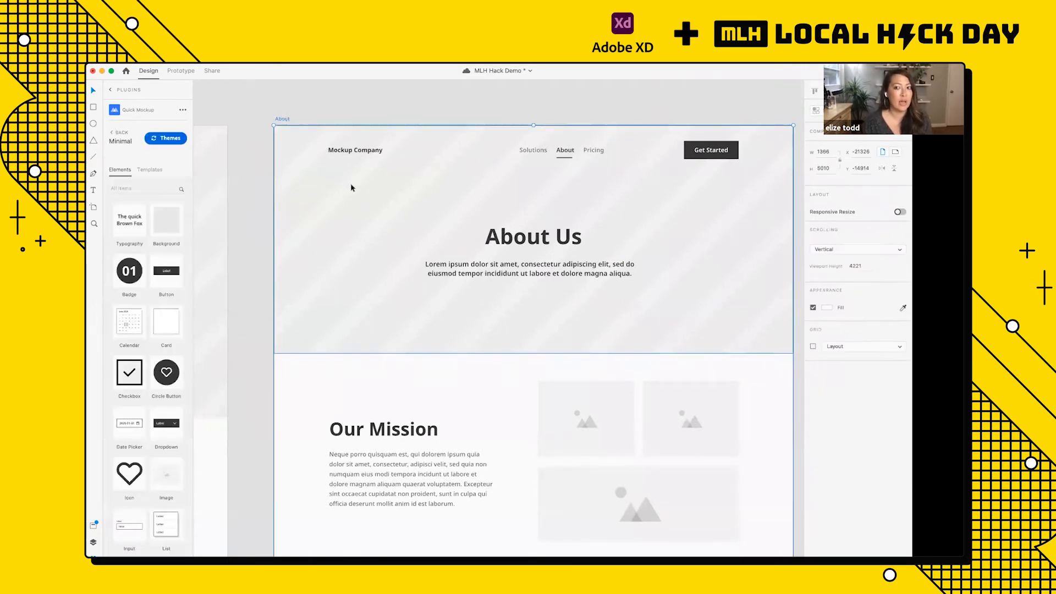
key(super+v)
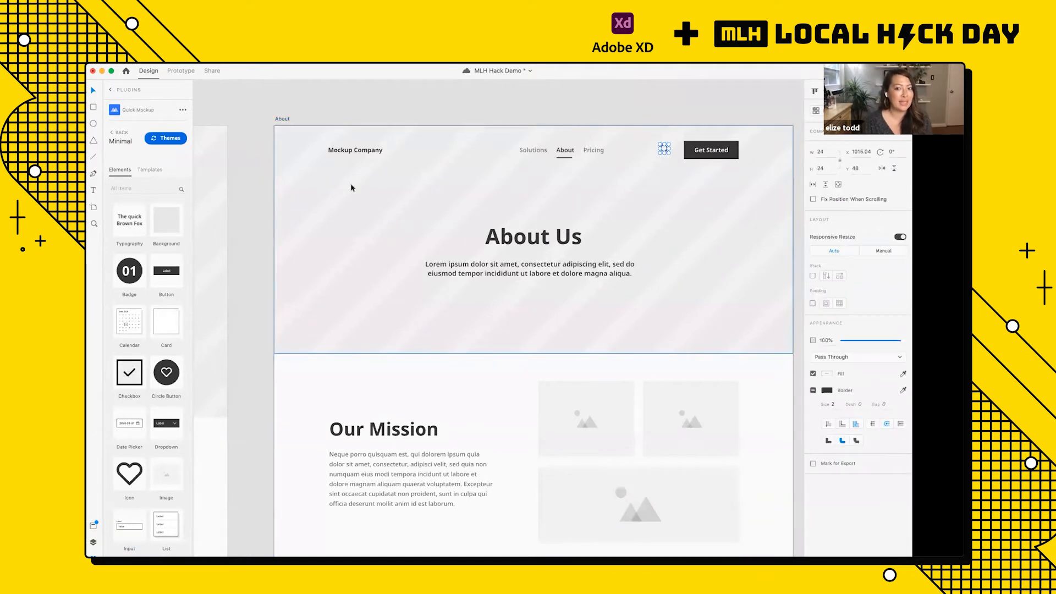
click(542, 112)
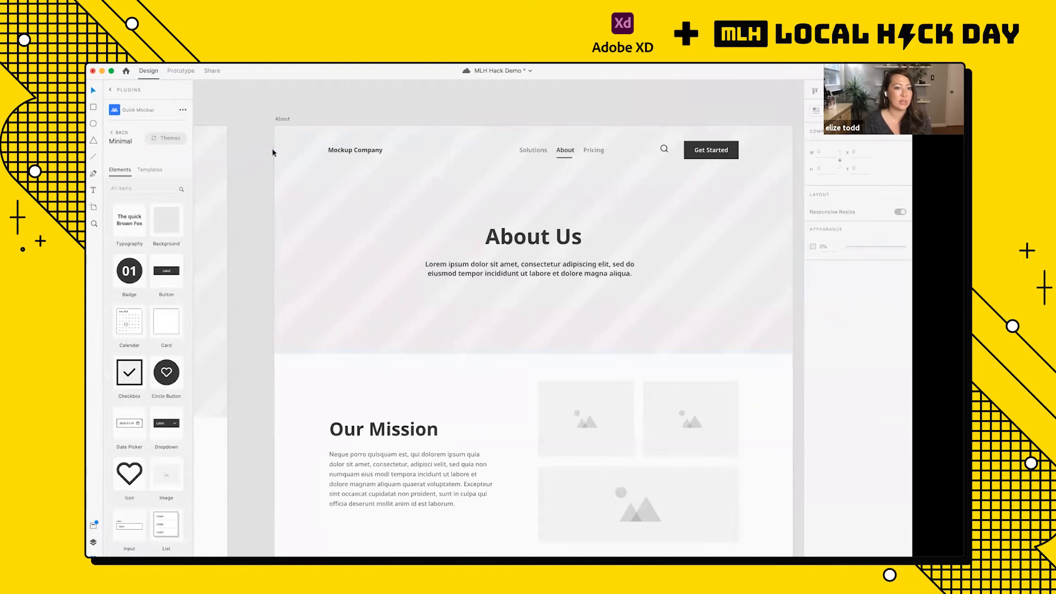
Step: Review the Classic Home, About and Contact artboards side by side and save the document
scroll(506, 189, down, 5)
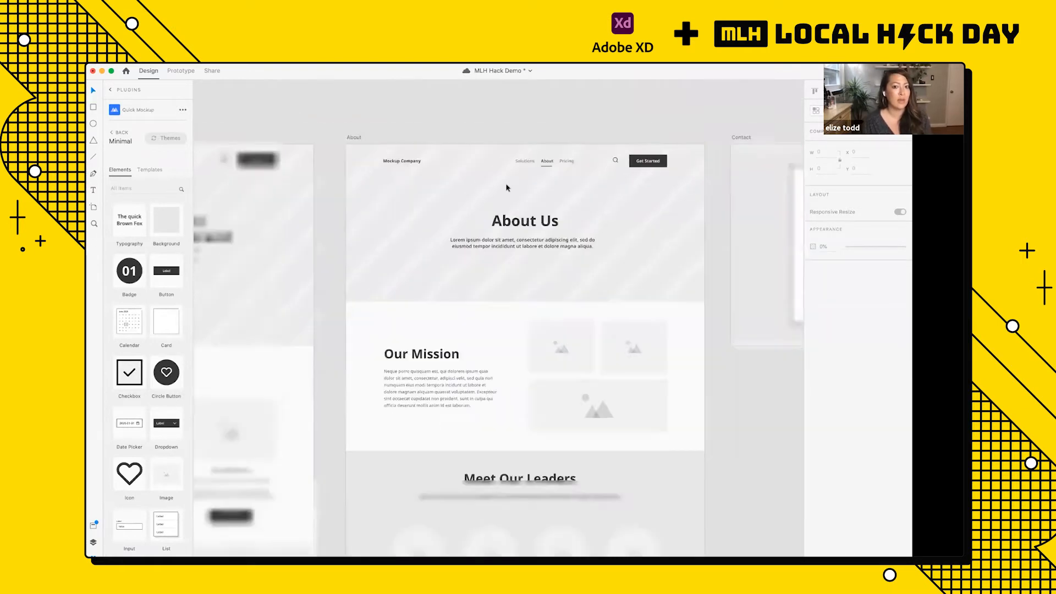
scroll(507, 188, left, 3)
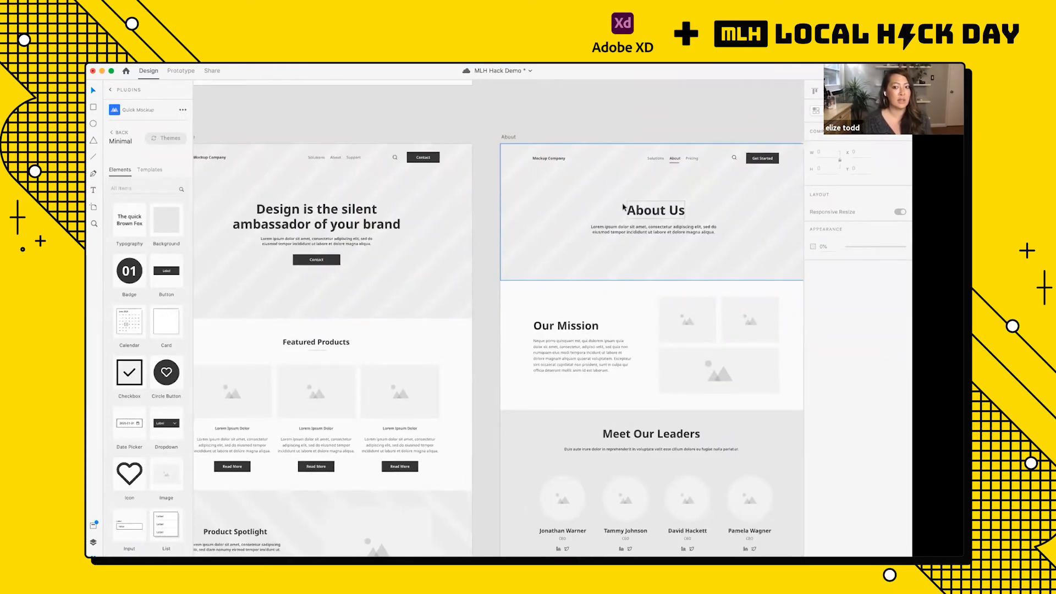
scroll(625, 205, down, 3)
scroll(624, 205, right, 3)
scroll(622, 208, down, 2)
scroll(623, 207, right, 1)
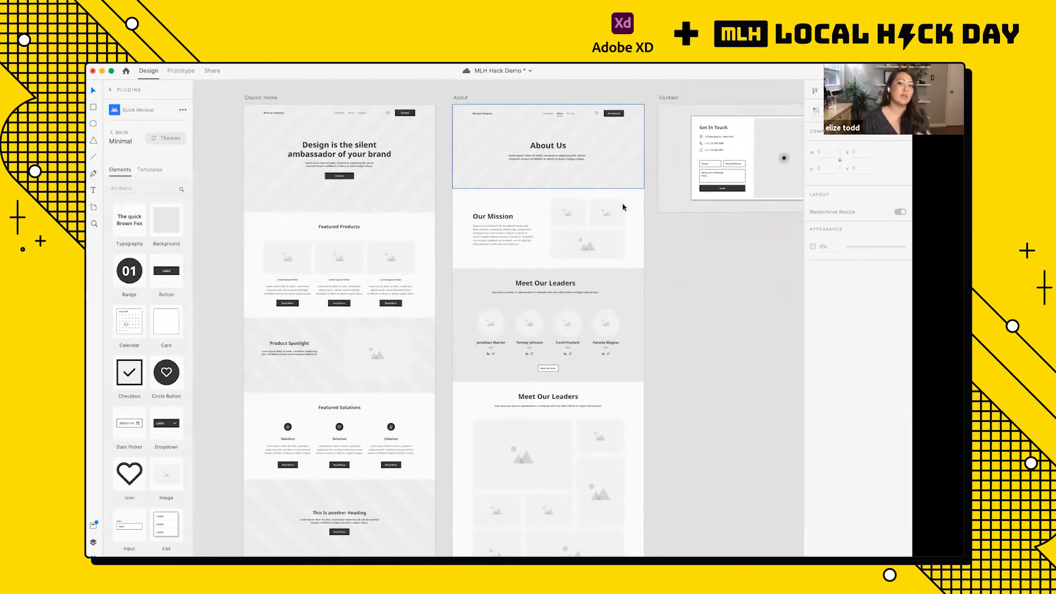
scroll(622, 207, up, 1)
scroll(623, 207, down, 2)
scroll(623, 207, down, 2)
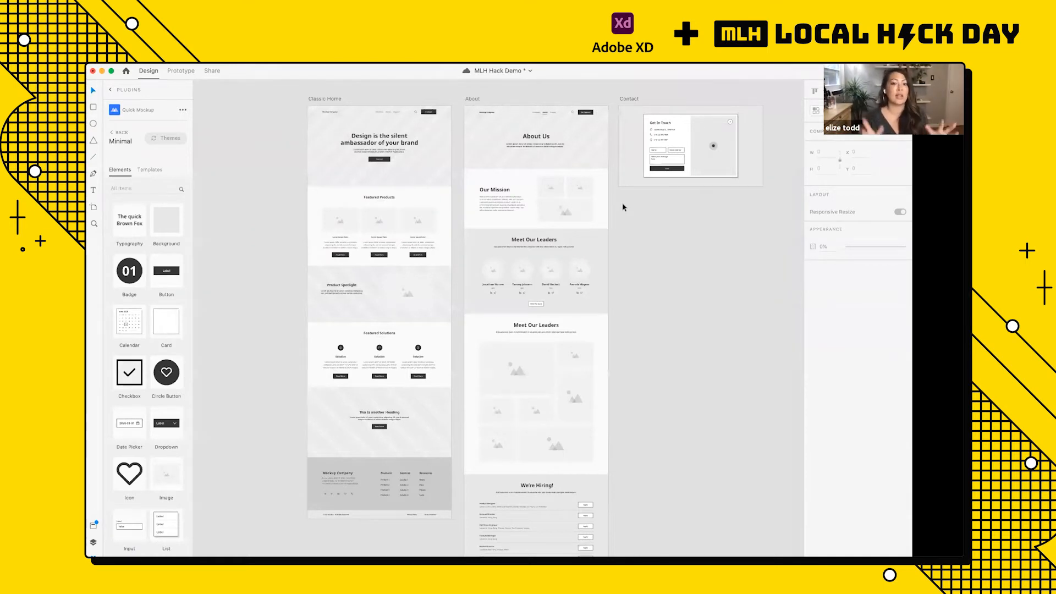
key(super+s)
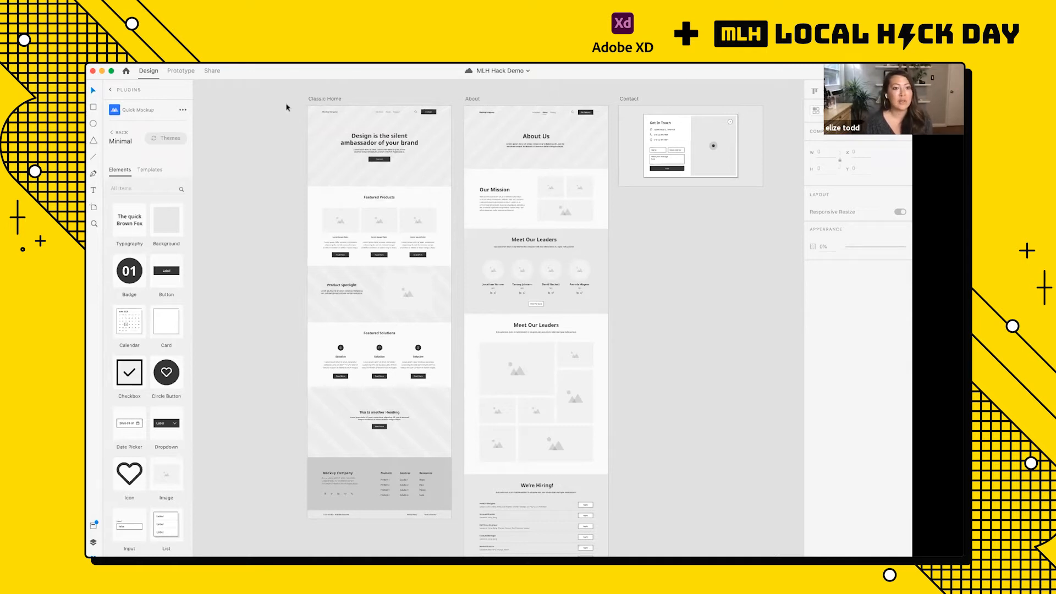
scroll(291, 115, up, 2)
scroll(300, 136, up, 5)
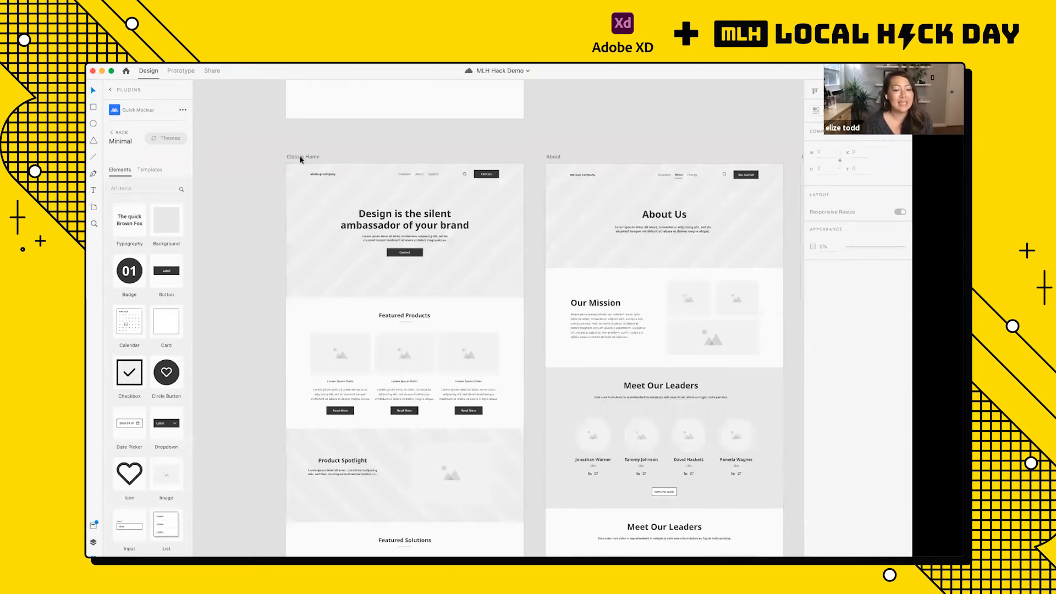
scroll(275, 170, up, 10)
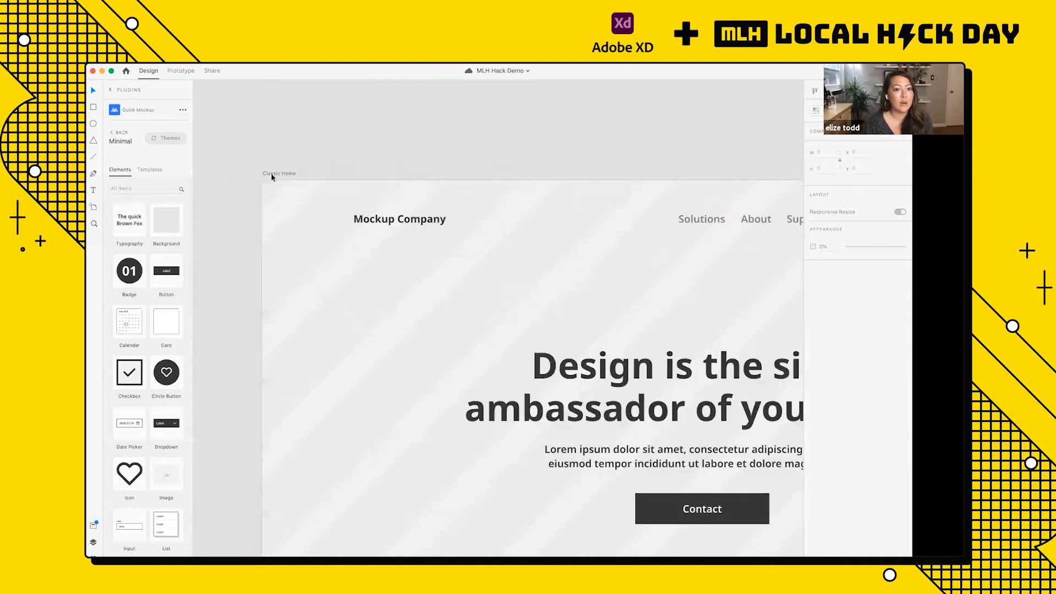
scroll(271, 177, left, 2)
scroll(271, 178, up, 5)
scroll(516, 238, right, 2)
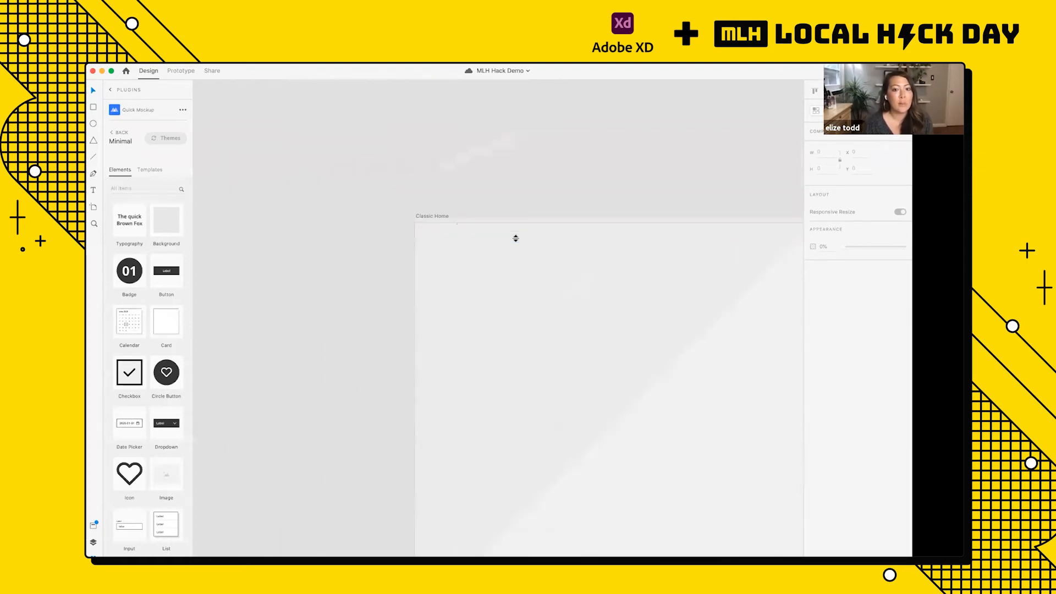
click(399, 208)
scroll(399, 208, down, 5)
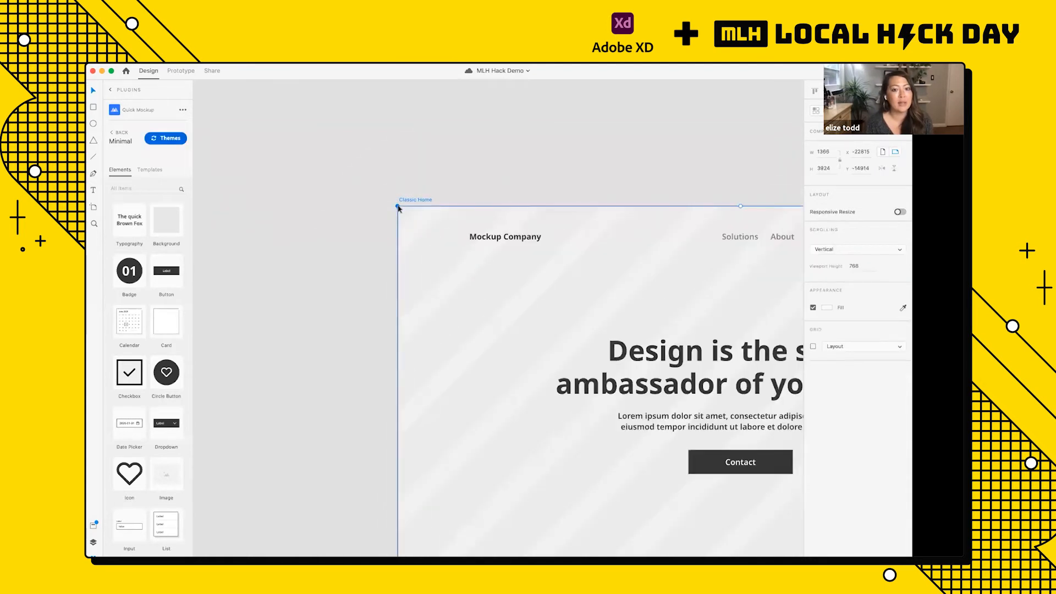
scroll(422, 388, down, 2)
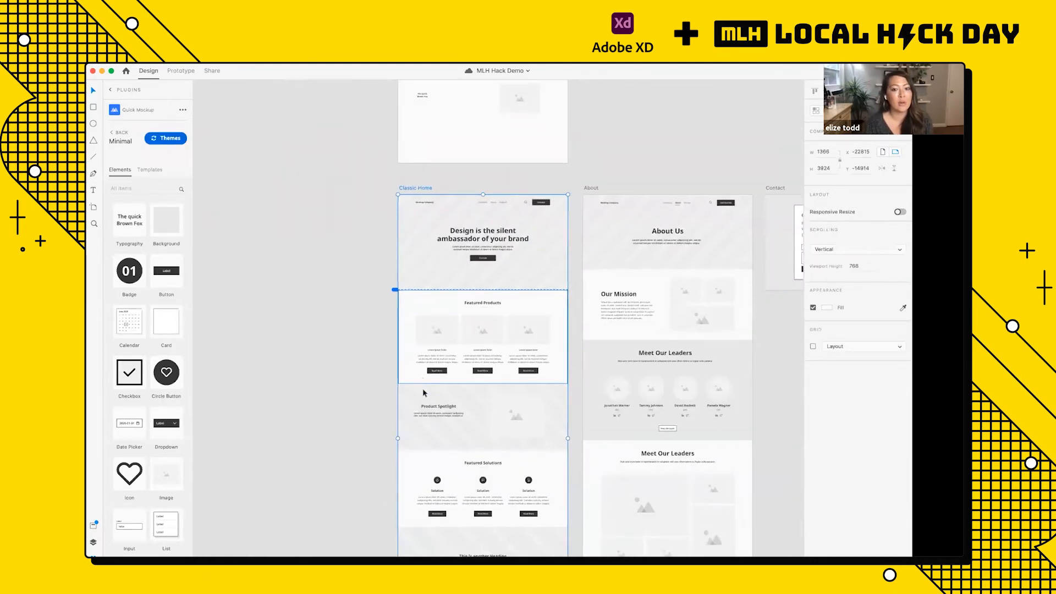
scroll(422, 391, right, 2)
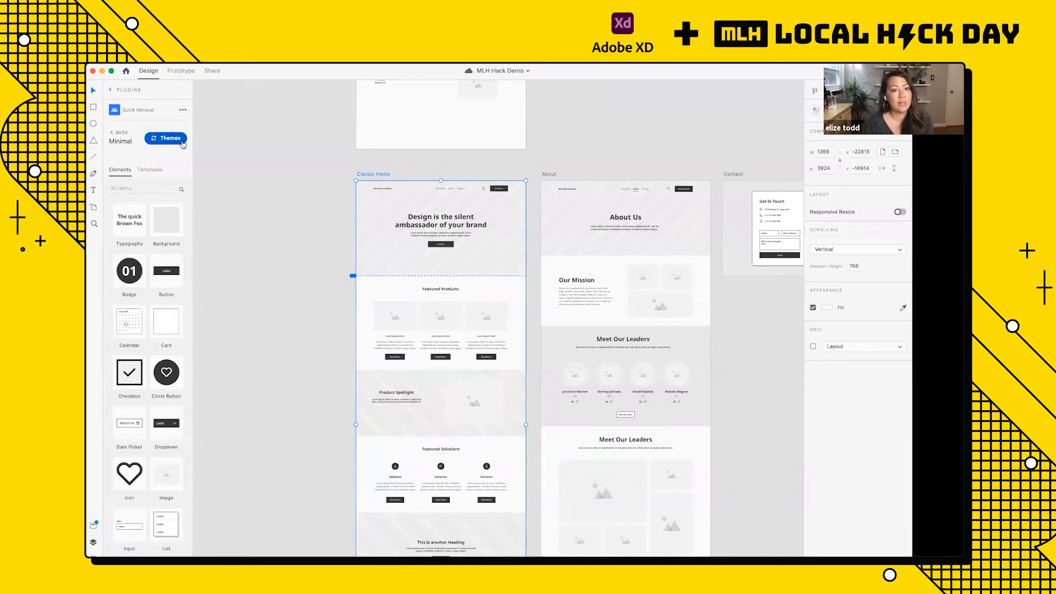
click(309, 199)
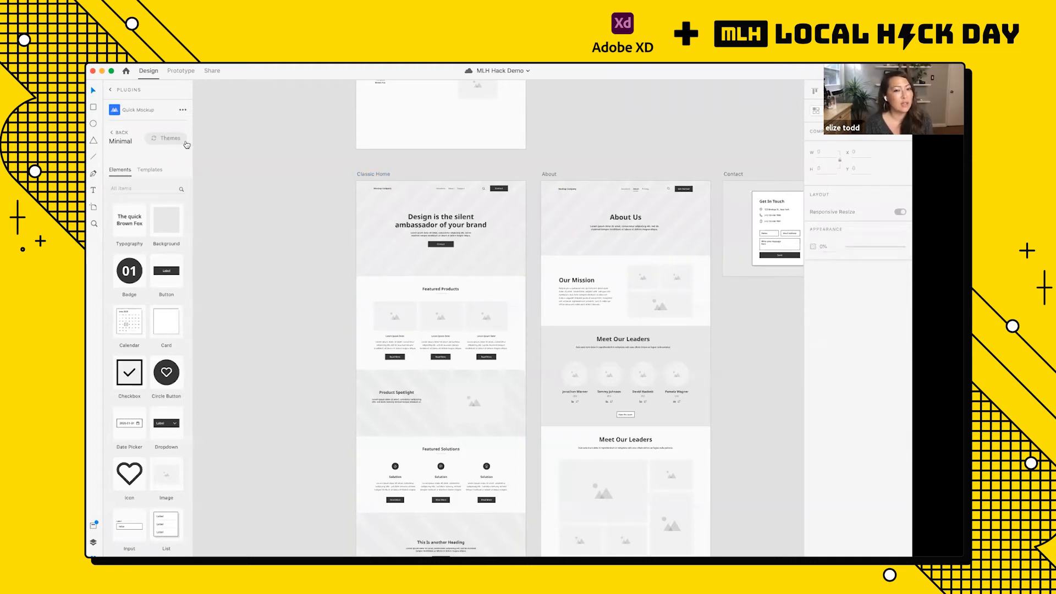
Step: Apply the Quick Mockup Foundation bright theme to the Classic Home artboard
click(371, 175)
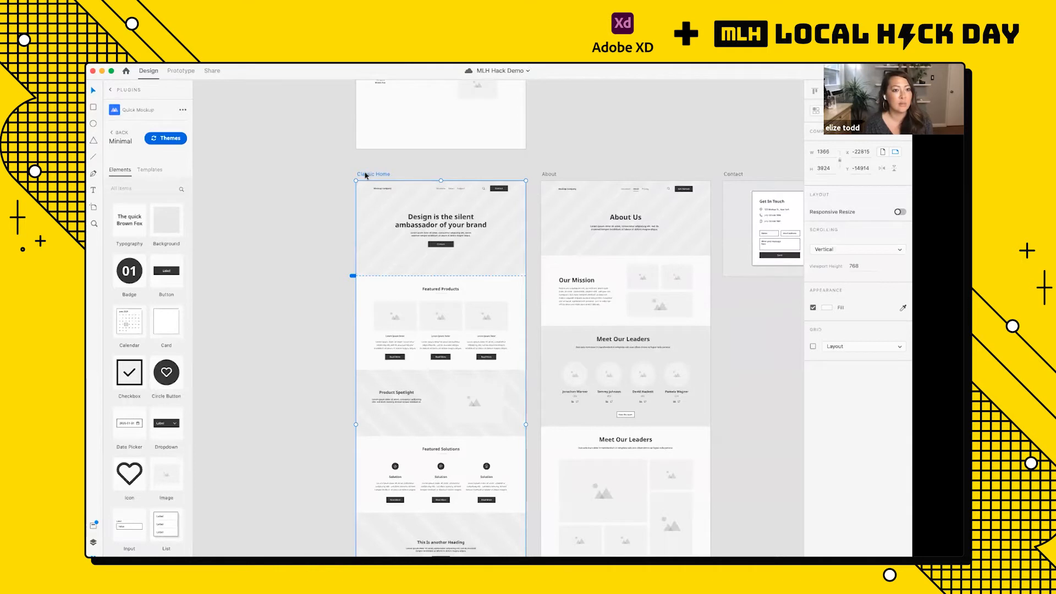
click(167, 141)
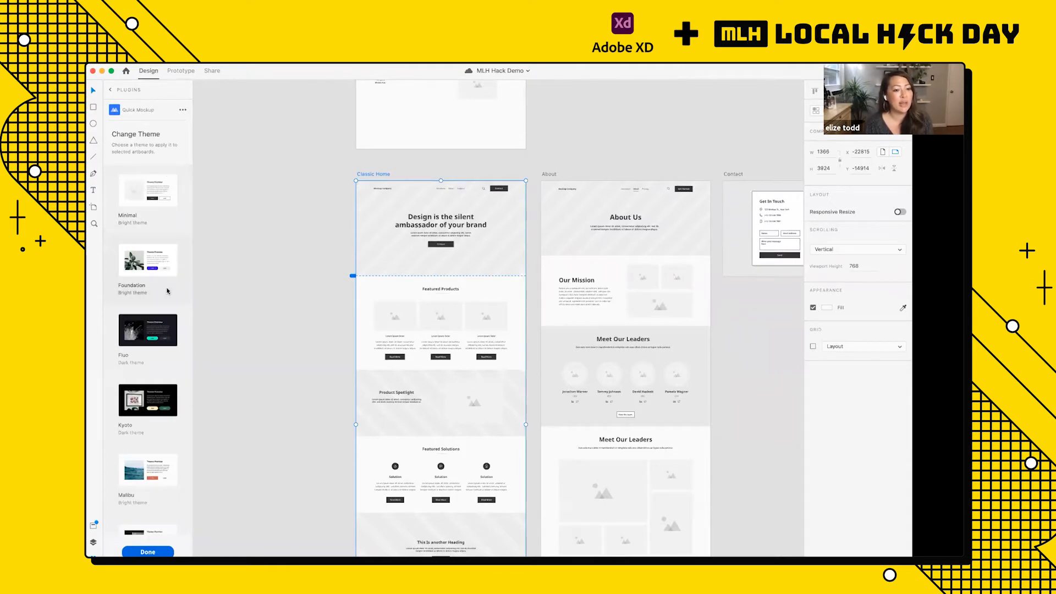
scroll(169, 291, down, 3)
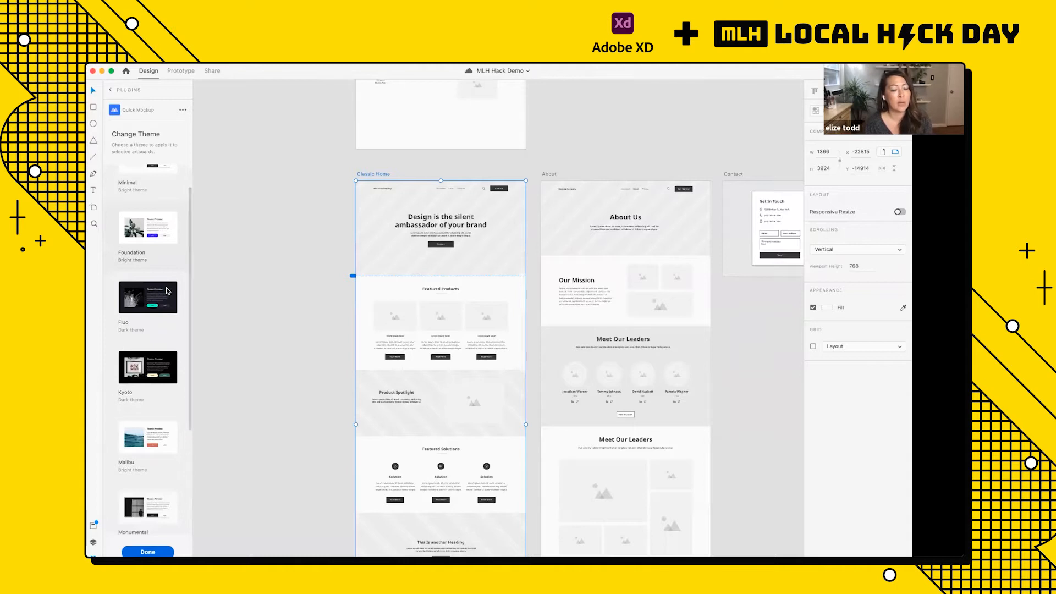
click(149, 233)
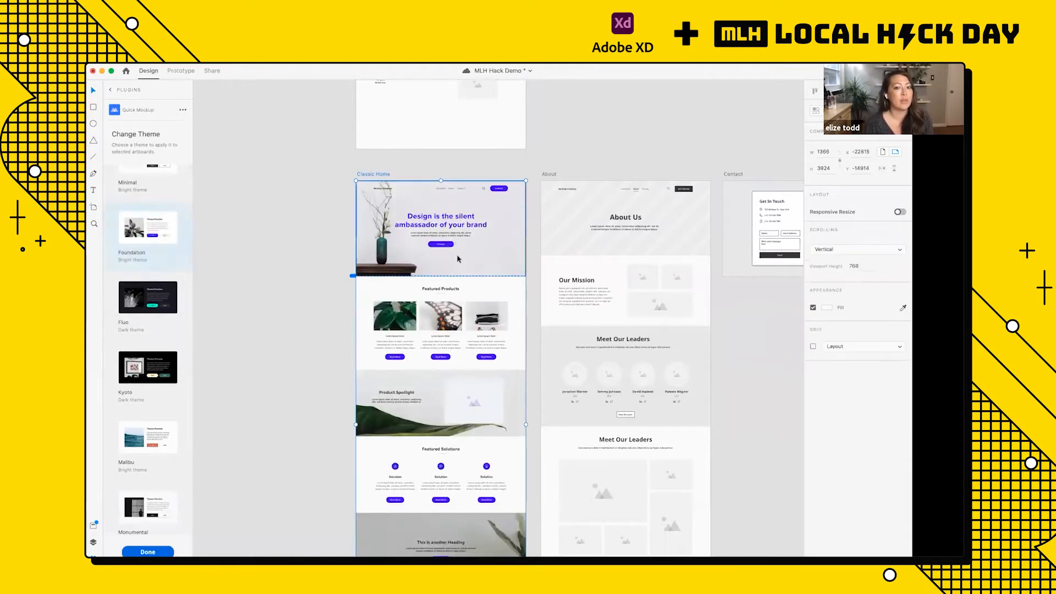
Step: Apply the Quick Mockup Fluo dark theme to the Classic Home artboard
scroll(455, 272, down, 2)
scroll(456, 272, down, 3)
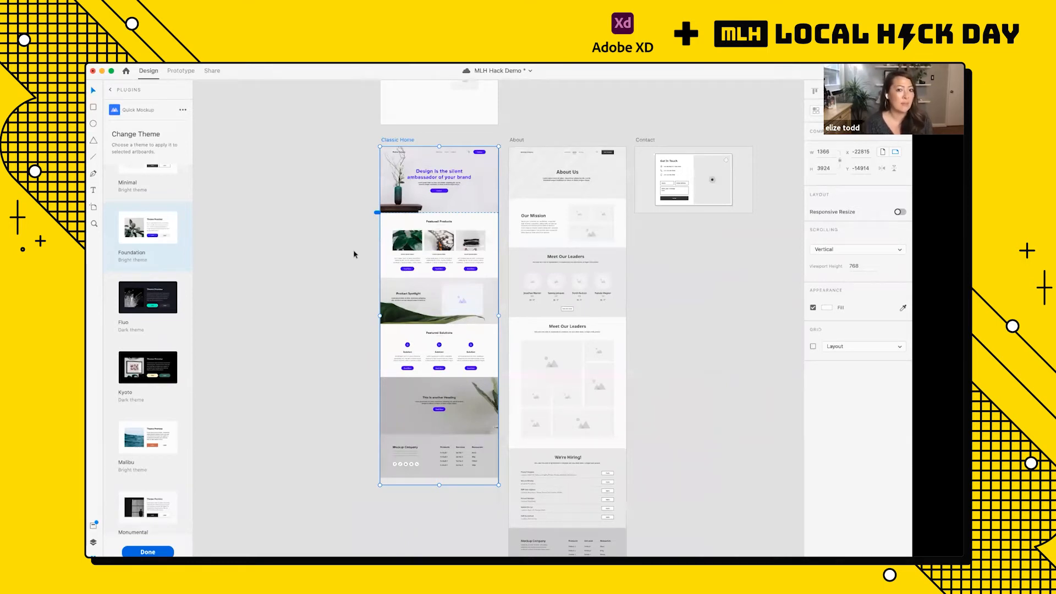
click(157, 308)
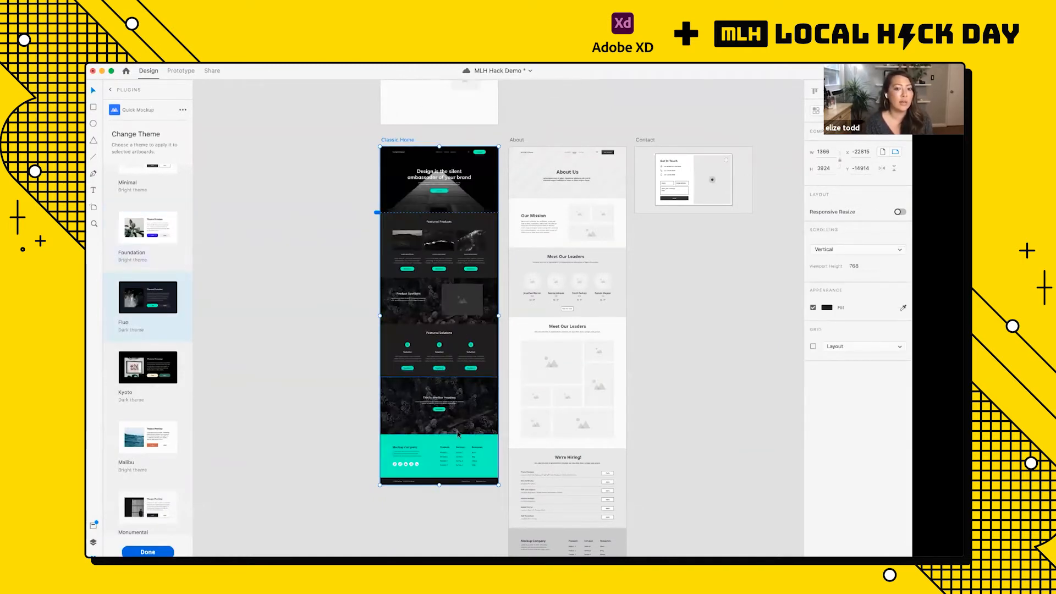
Step: Apply the Kyoto dark theme to the Classic Home artboard and check its sections
click(151, 377)
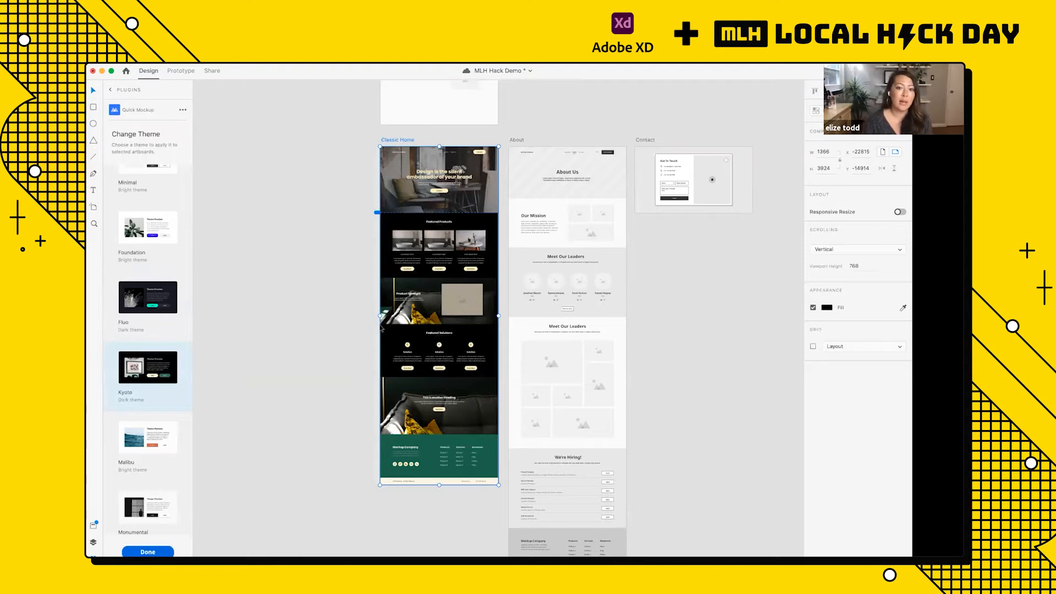
scroll(434, 293, up, 5)
scroll(434, 294, down, 5)
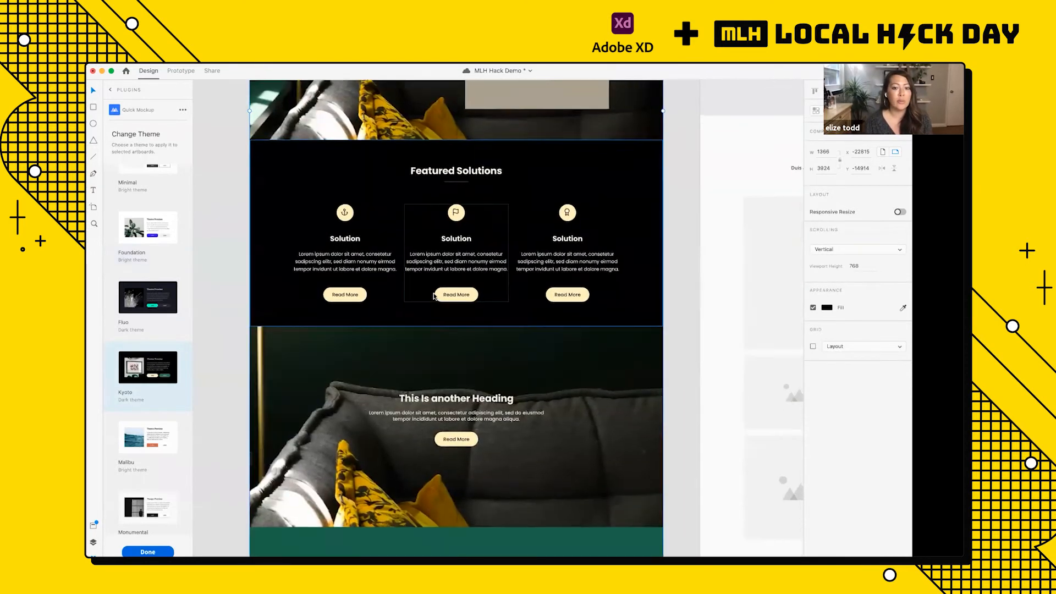
scroll(433, 296, down, 5)
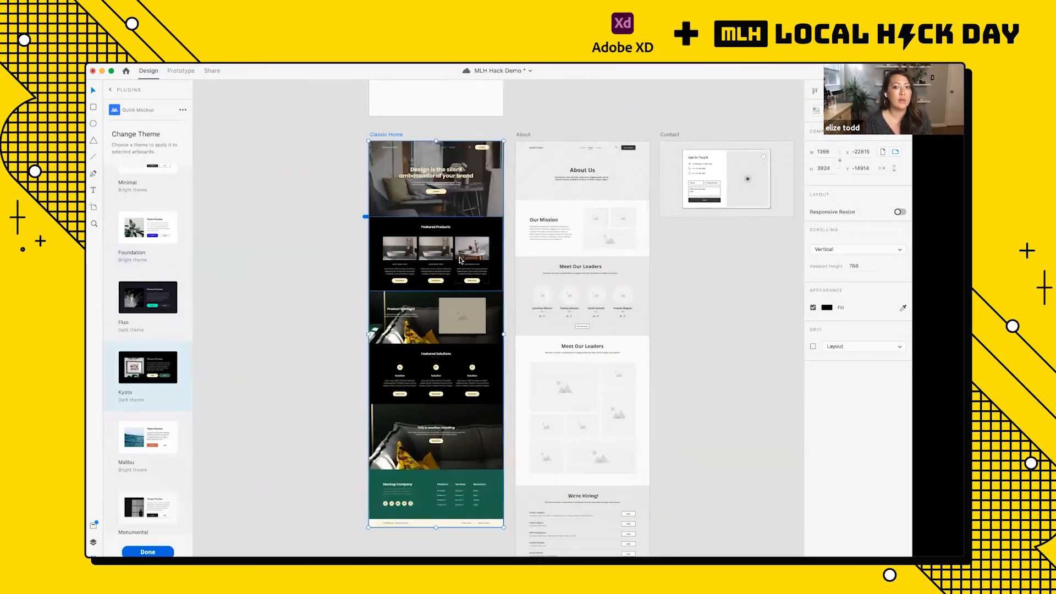
scroll(459, 260, right, 4)
Step: Apply the Kyoto dark theme to the About and Contact artboards together
click(412, 144)
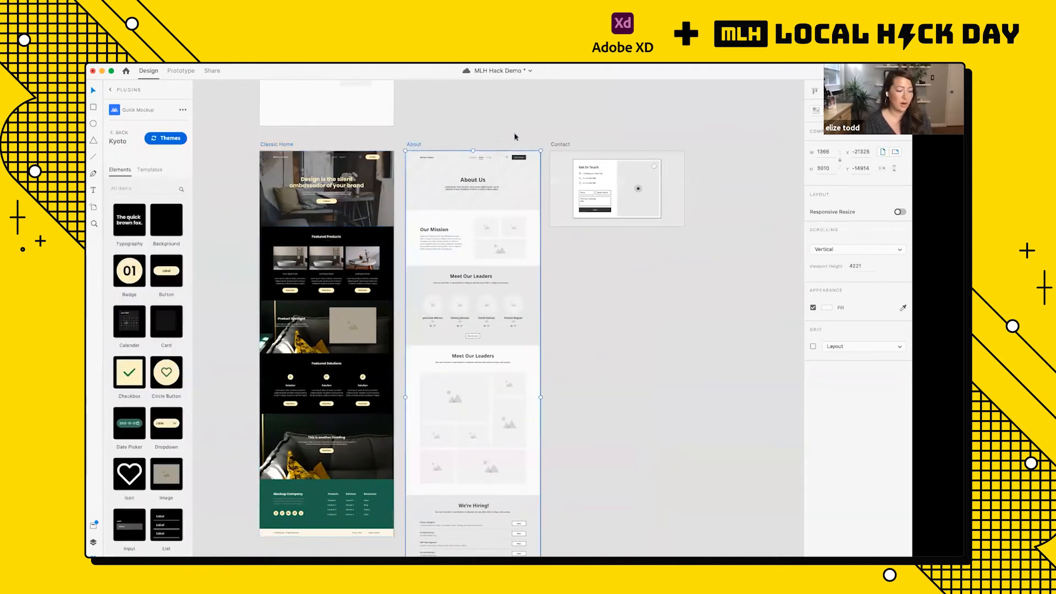
shift+click(558, 145)
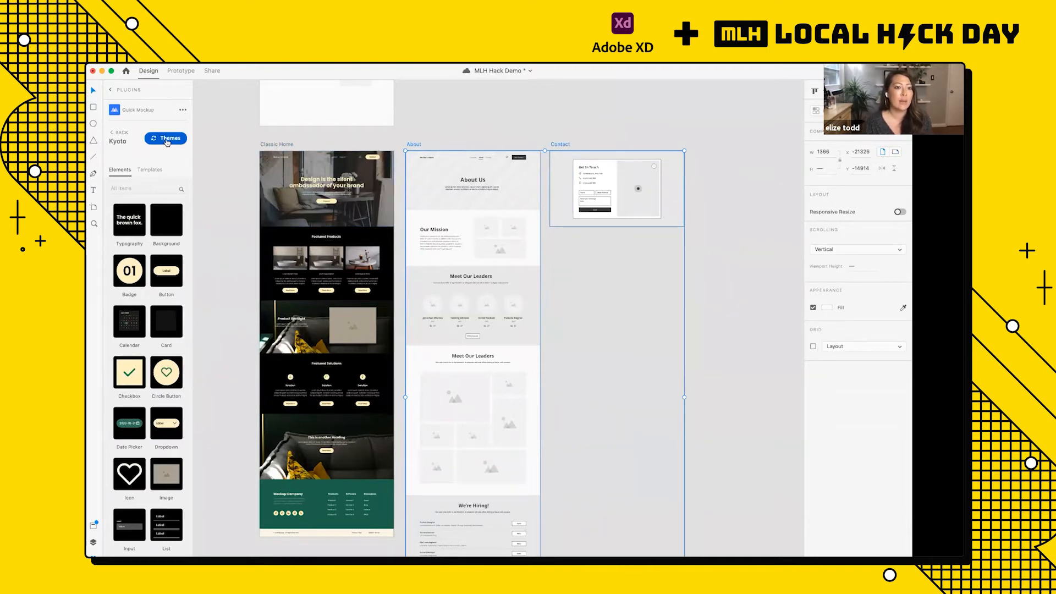
click(167, 139)
click(152, 407)
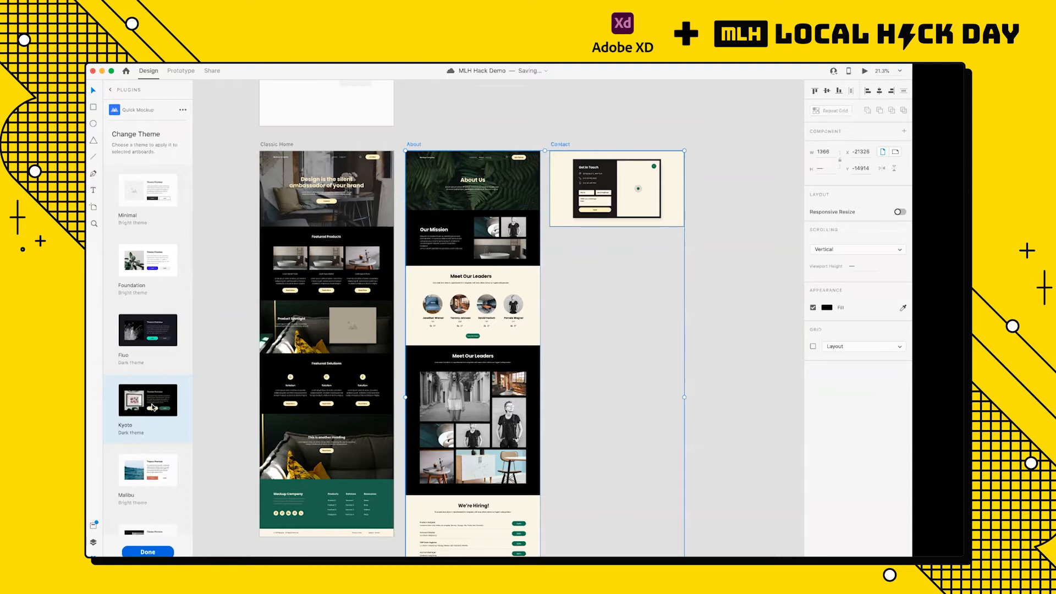
Step: Examine the Classic Home and About artboards section by section, and look through the Kyoto-styled Quick Mockup elements
scroll(301, 328, up, 5)
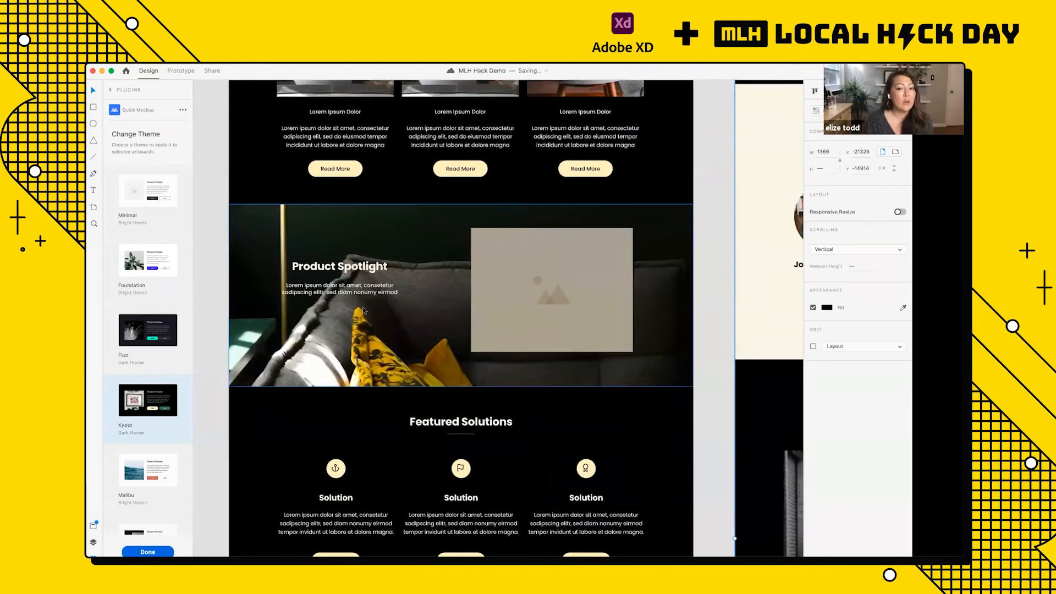
scroll(363, 311, left, 1)
scroll(363, 311, down, 1)
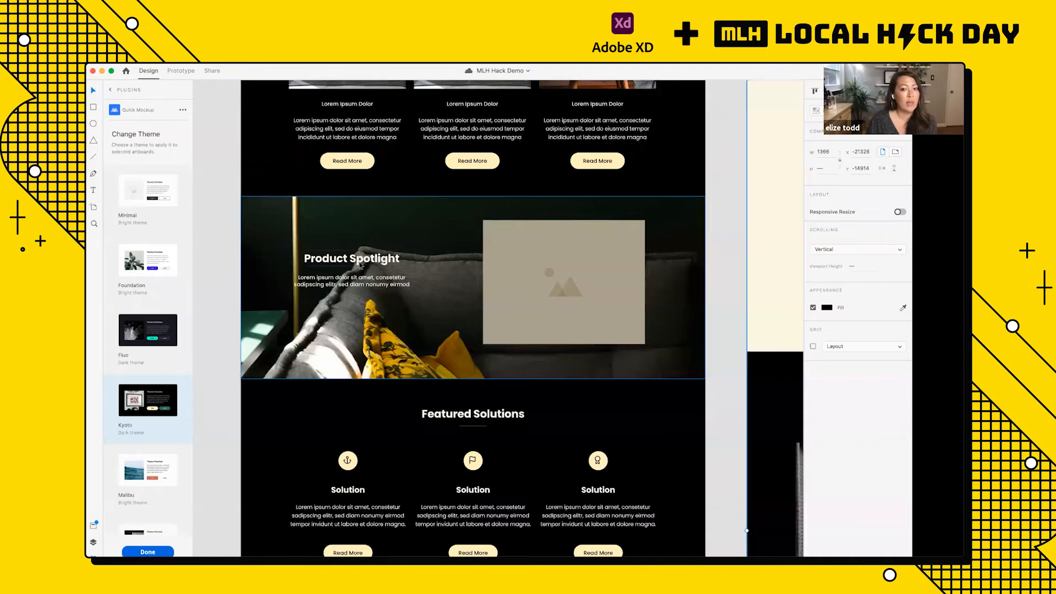
click(550, 261)
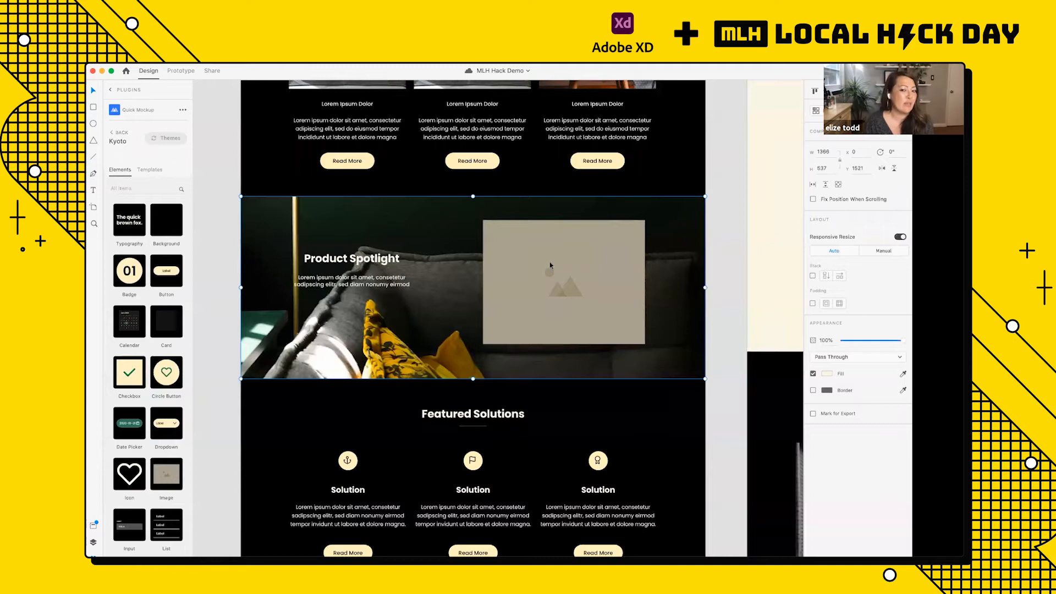
scroll(550, 262, down, 5)
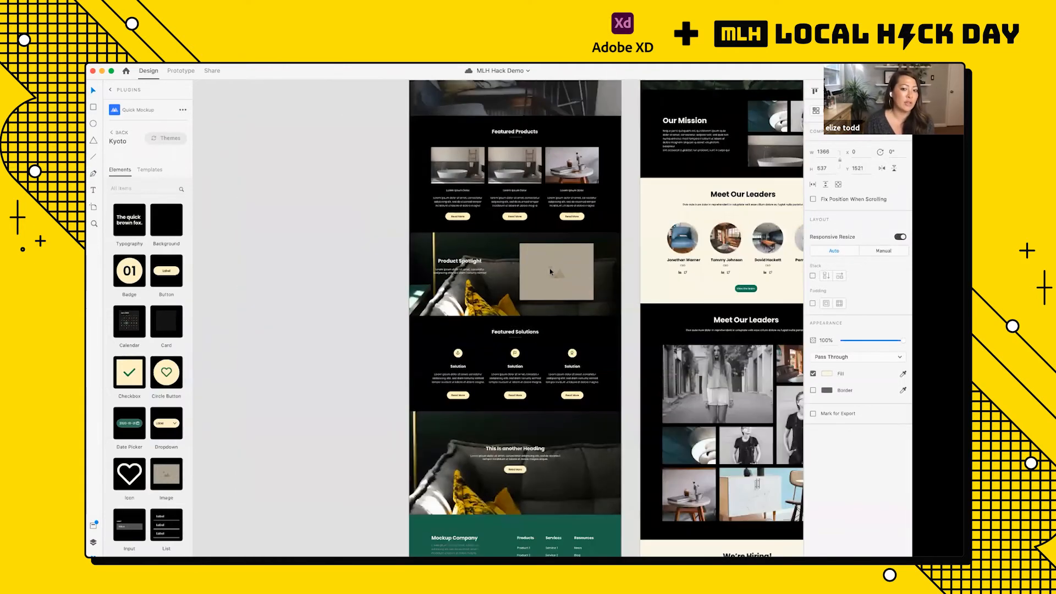
scroll(549, 271, down, 5)
scroll(545, 286, up, 4)
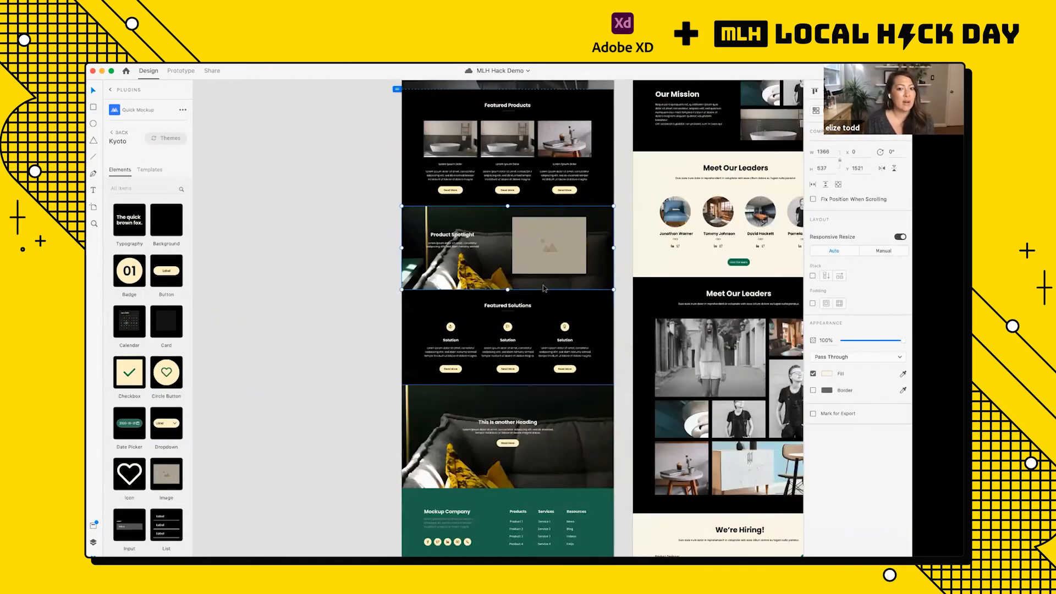
scroll(542, 288, up, 4)
scroll(430, 299, up, 4)
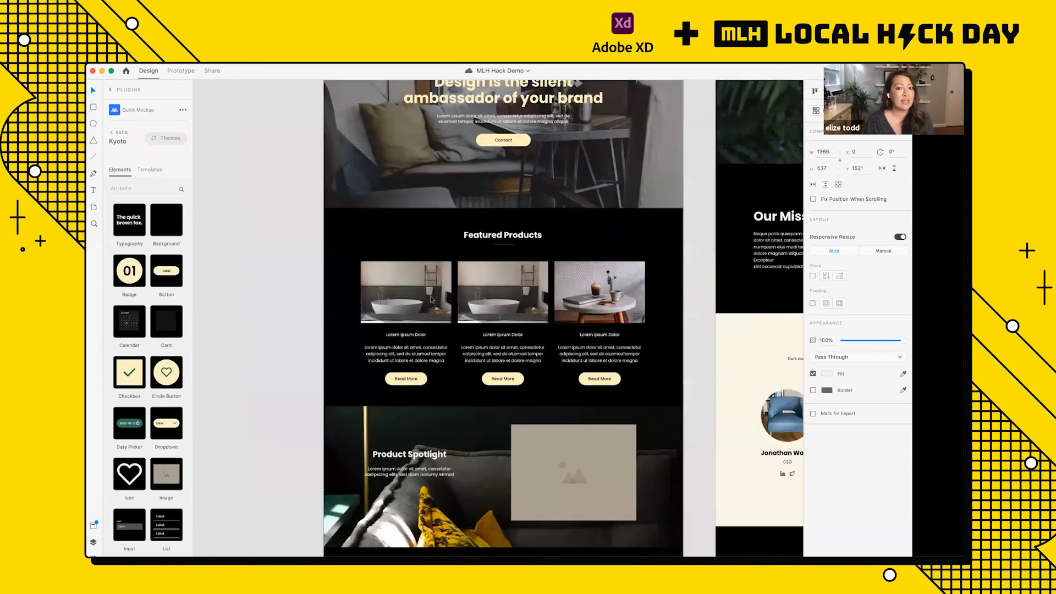
scroll(431, 299, up, 2)
scroll(430, 298, down, 8)
scroll(514, 175, up, 4)
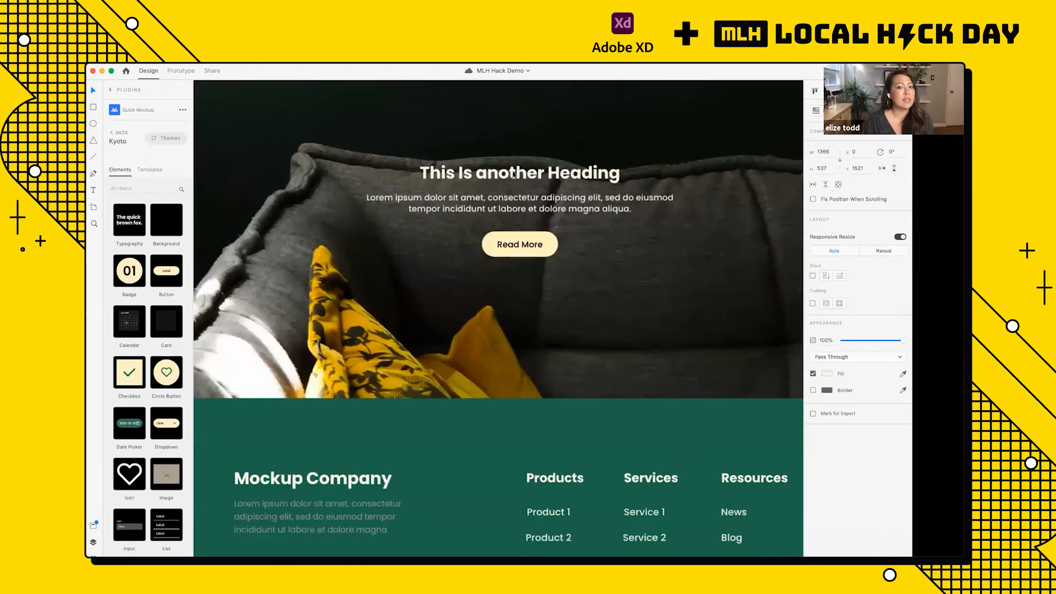
scroll(544, 176, down, 5)
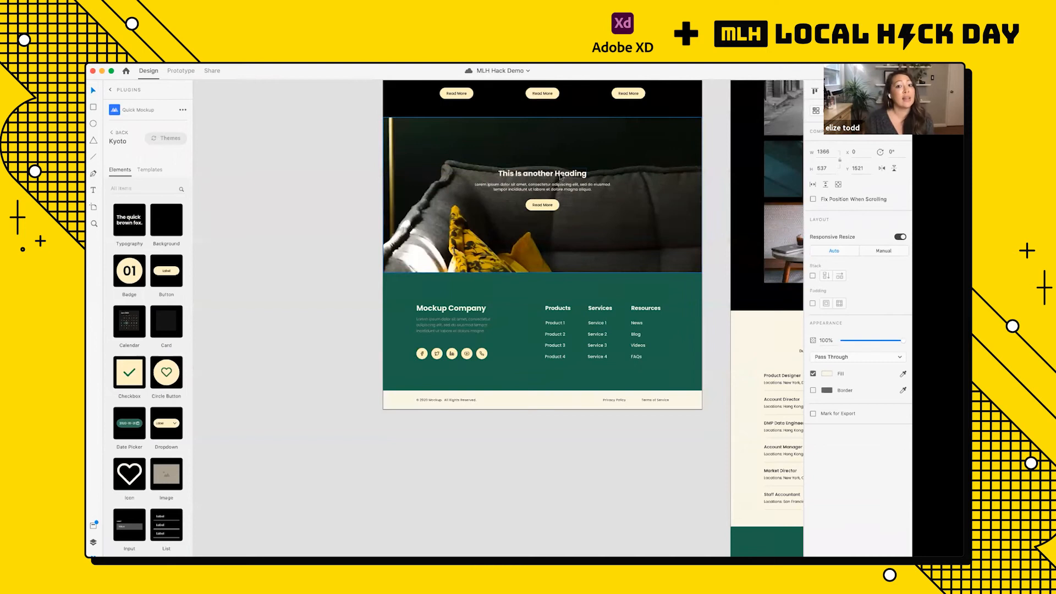
scroll(561, 177, down, 7)
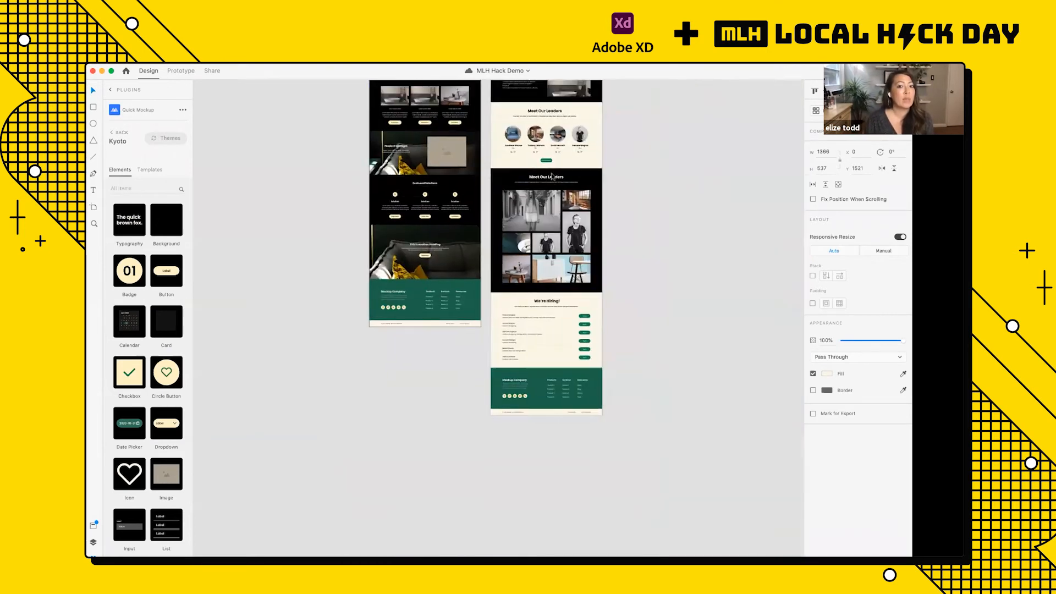
scroll(411, 182, up, 6)
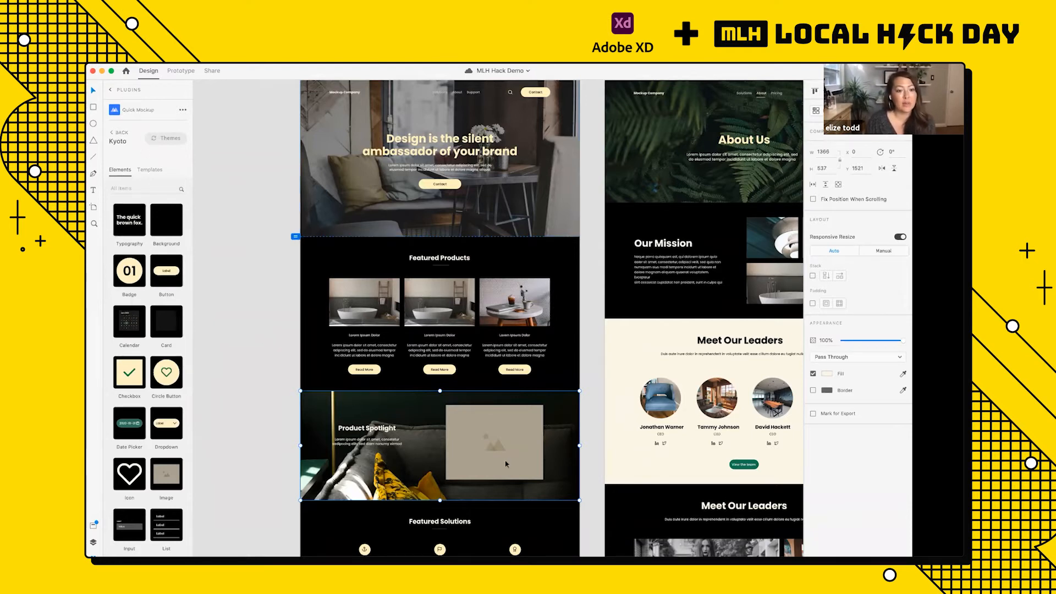
scroll(506, 463, down, 3)
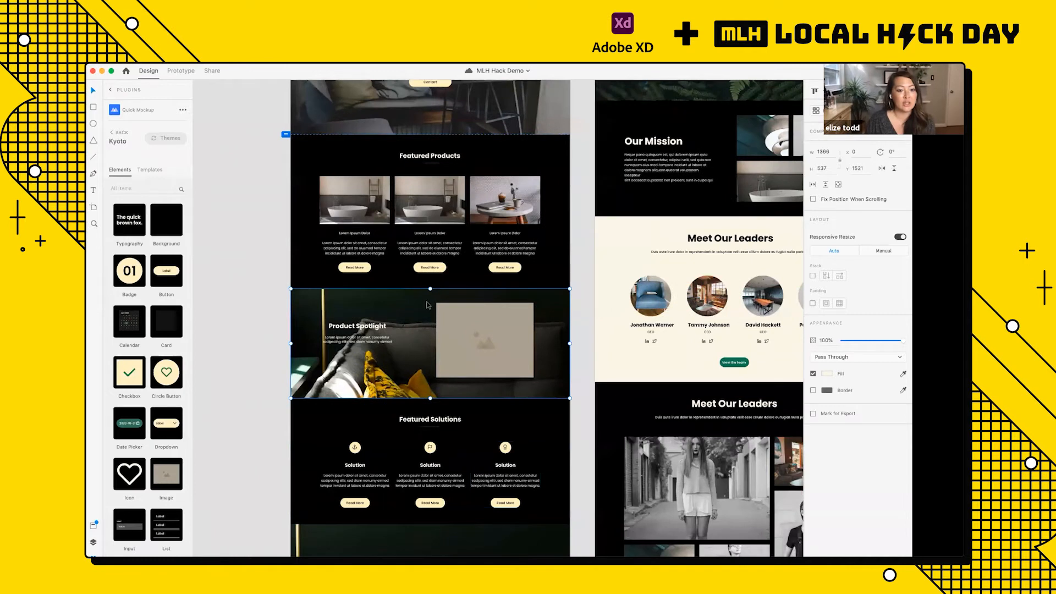
scroll(163, 379, down, 1)
scroll(163, 379, down, 10)
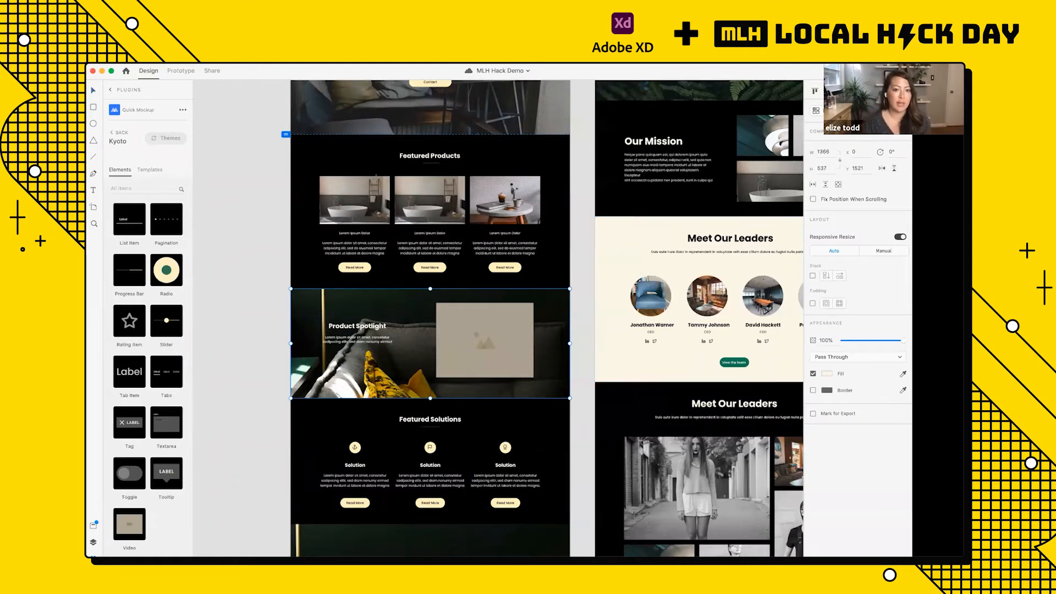
Step: Draw an ellipse about 209 by 202 px beside the Product Spotlight text and delete it
drag(394, 303, 436, 343)
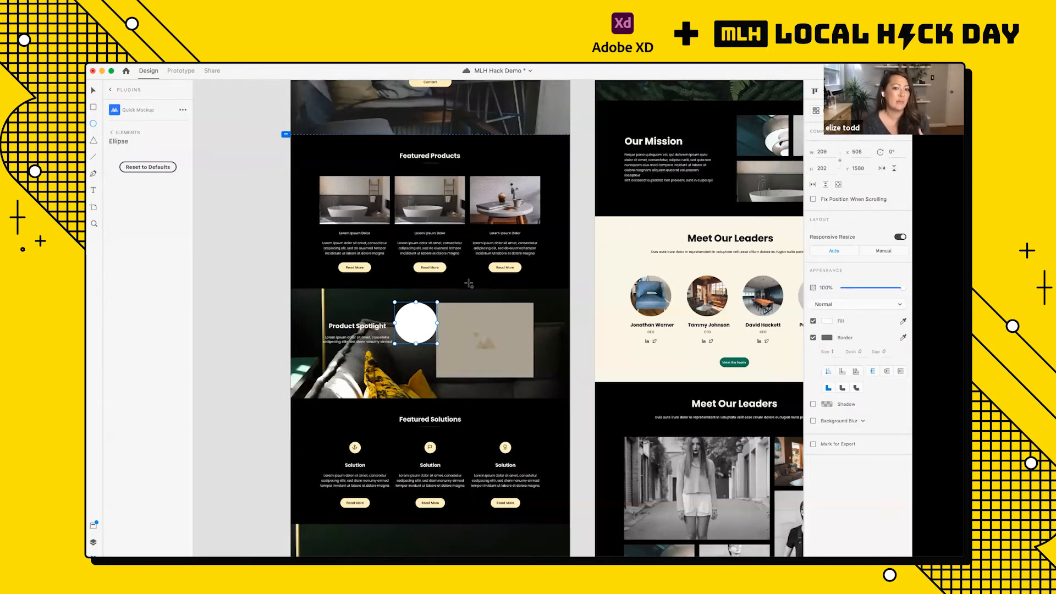
key(Escape)
click(410, 326)
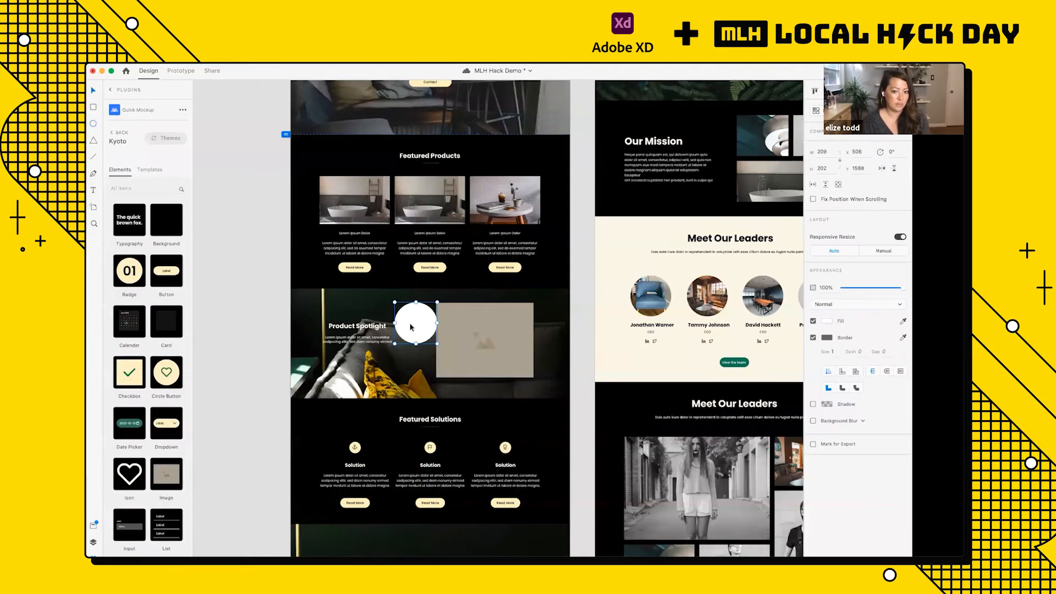
key(Delete)
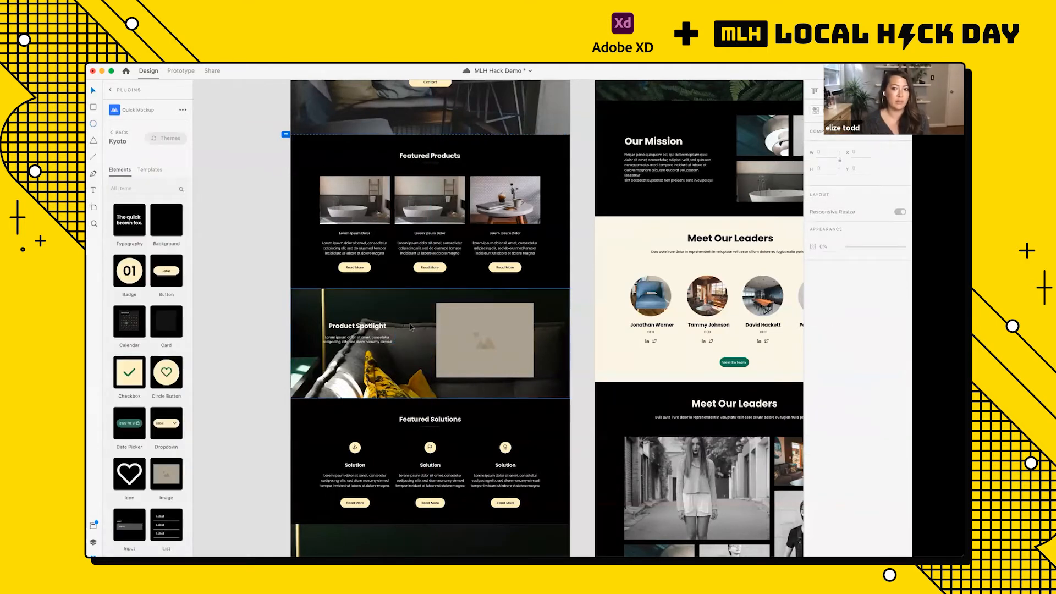
Step: Review the Classic Home, About and Contact artboards together and save the document
scroll(411, 326, down, 5)
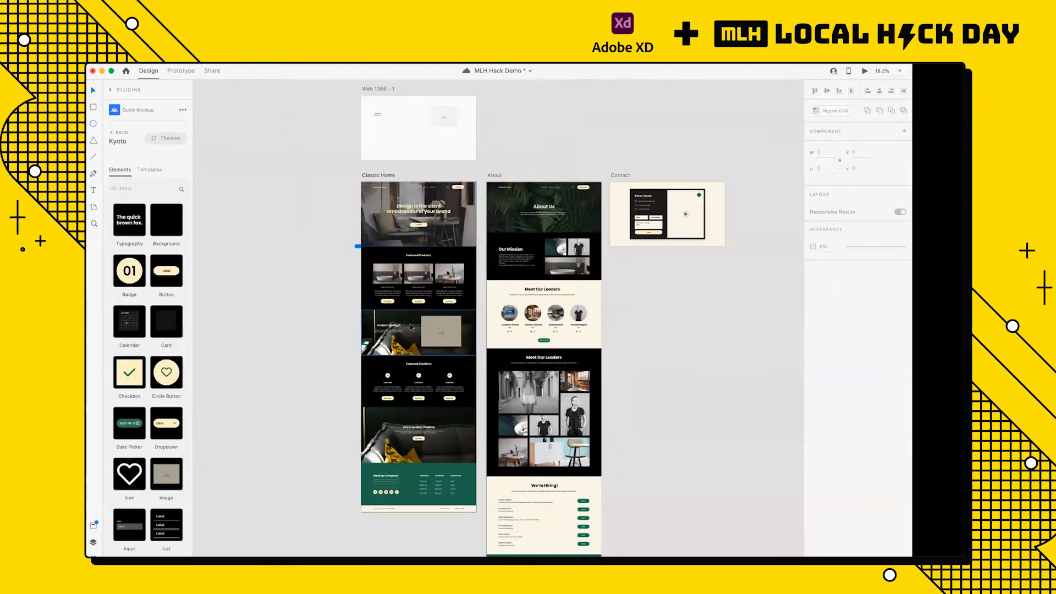
scroll(410, 327, right, 1)
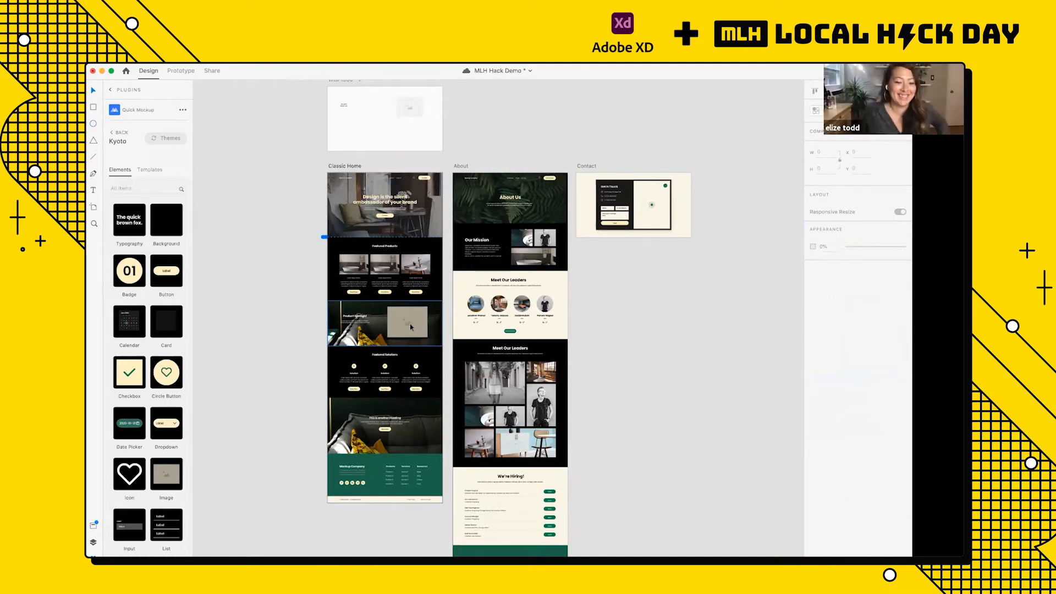
key(super+s)
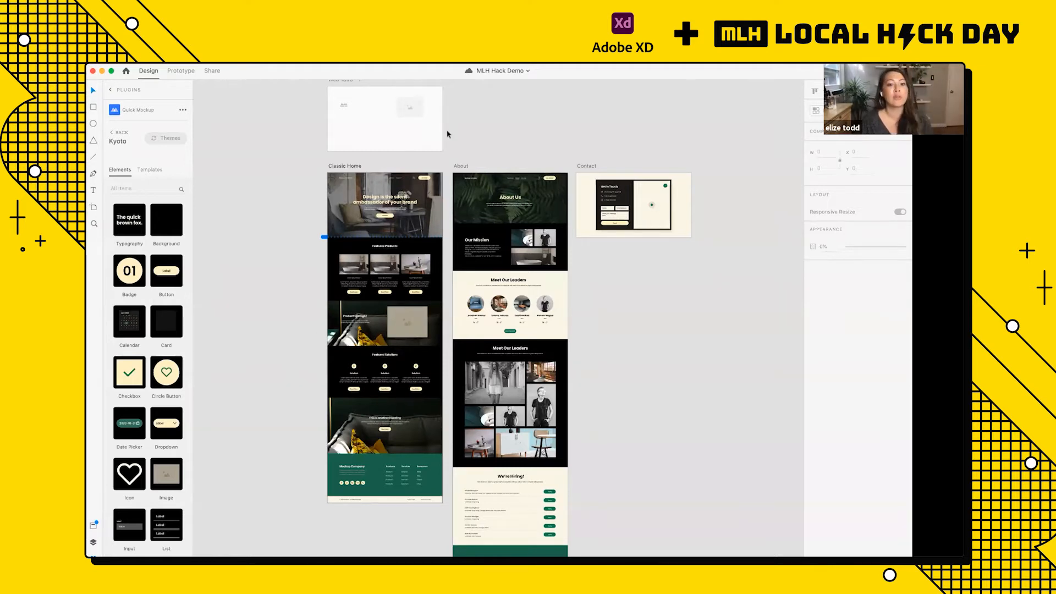
Step: Select the image placeholder inside the Product Spotlight section of the Classic Home artboard
scroll(343, 187, up, 8)
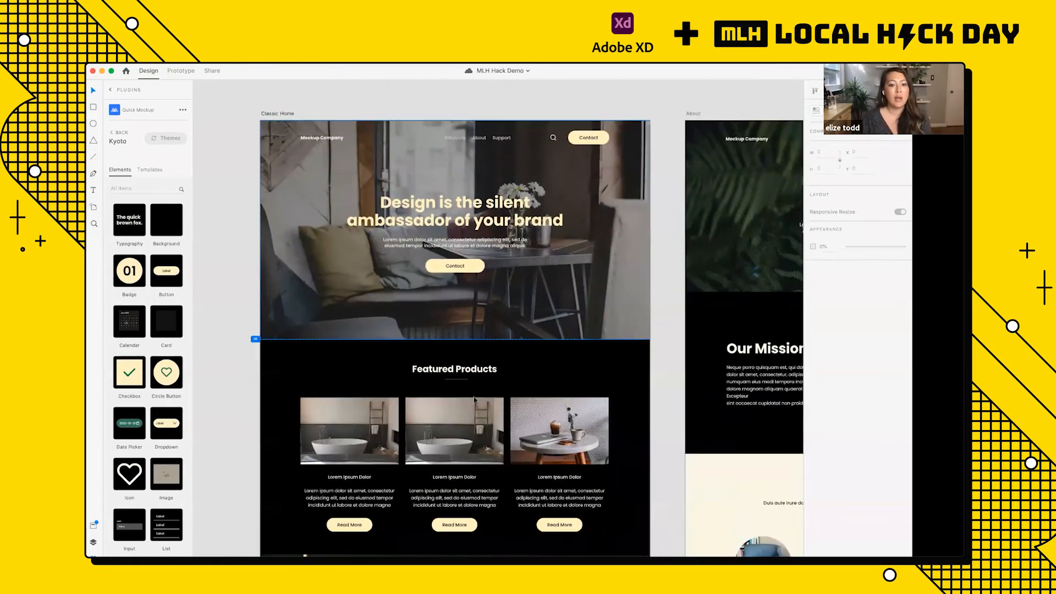
scroll(473, 399, down, 5)
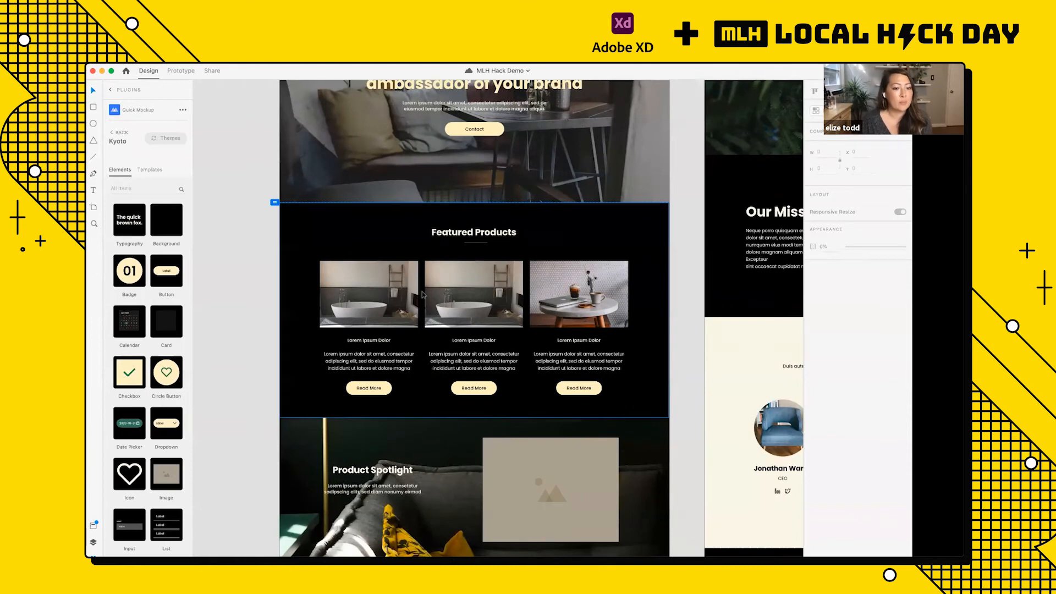
scroll(421, 291, down, 1)
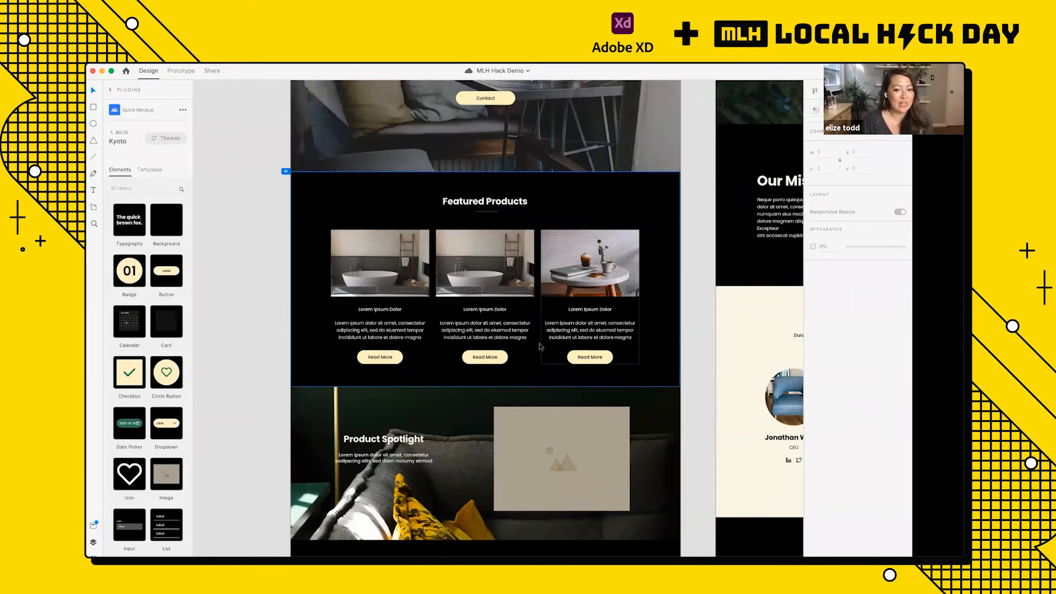
scroll(544, 341, down, 3)
click(525, 378)
double_click(525, 374)
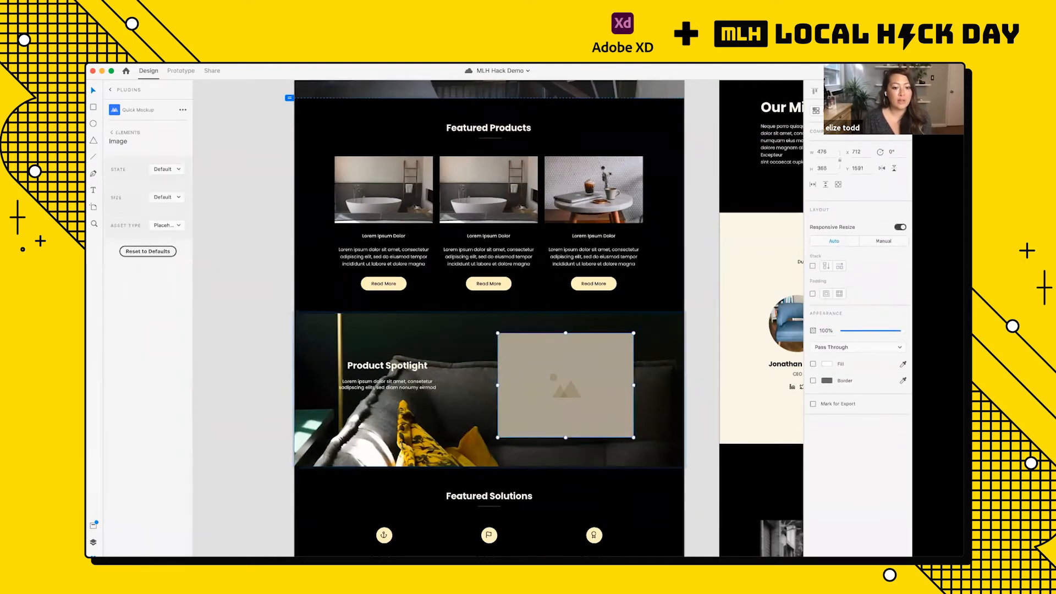
Step: Switch to Google Chrome and bring its window with the home furniture image results over the Classic Home artboard
mouse_move(275, 553)
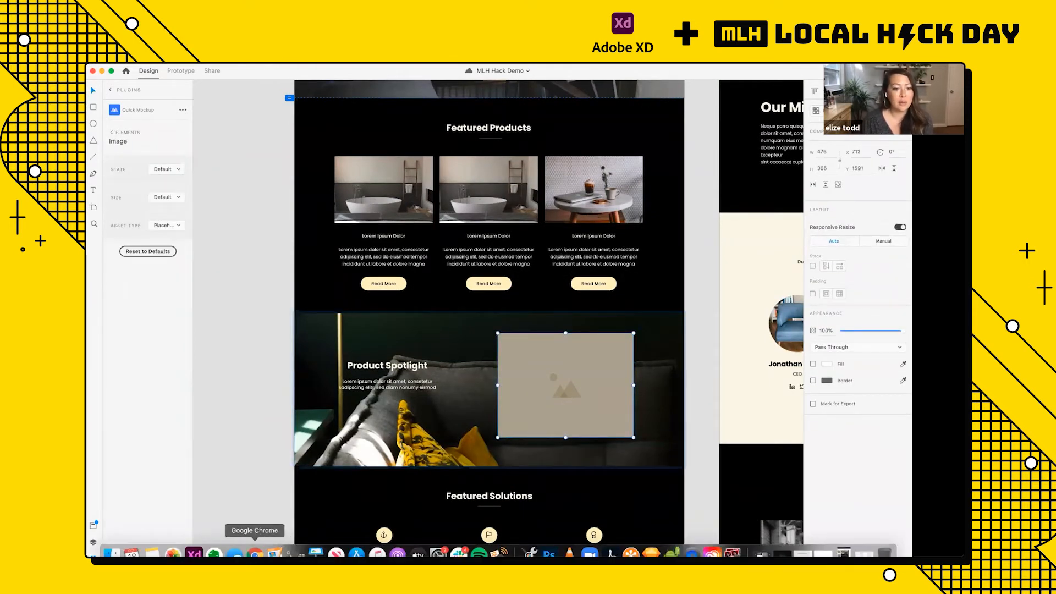
click(255, 551)
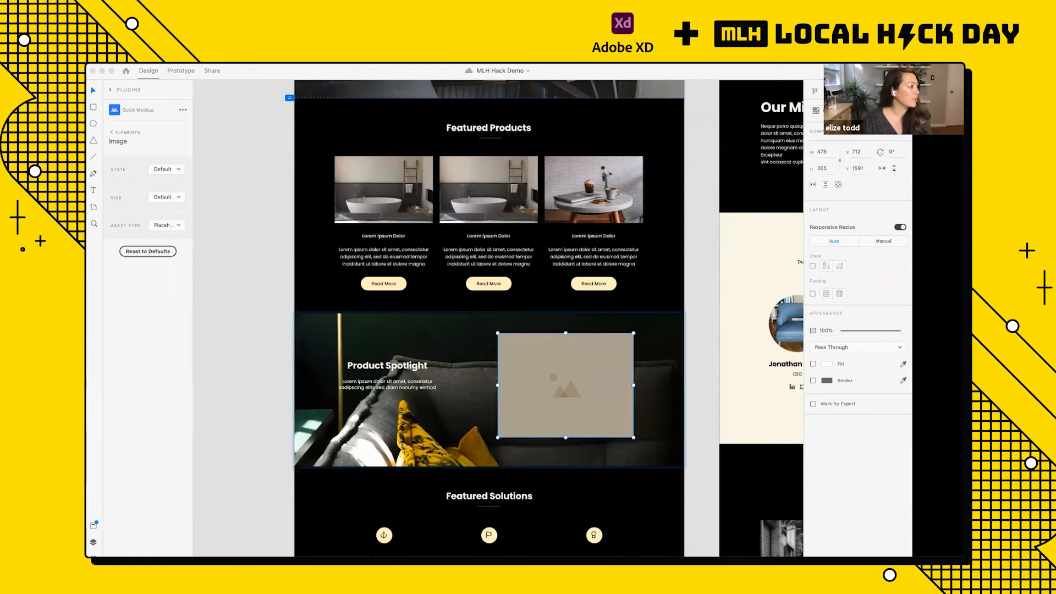
drag(88, 126, 896, 203)
drag(685, 344, 568, 369)
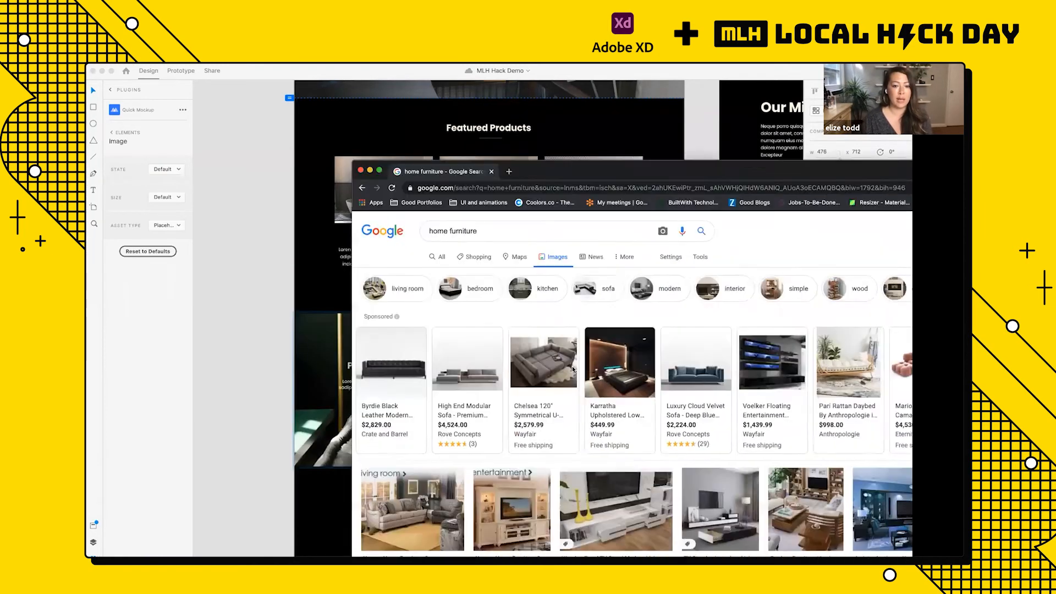
Step: Fill the Product Spotlight image placeholder with the orange leather sofa photo from the home furniture image results and move the browser window away
scroll(371, 325, down, 2)
scroll(370, 325, down, 5)
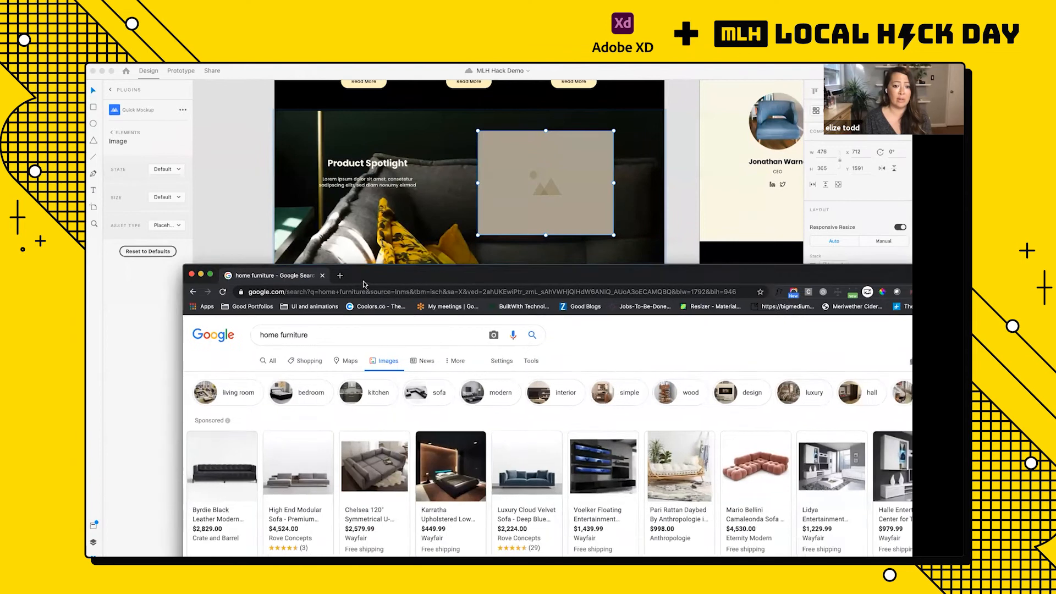
scroll(398, 475, down, 3)
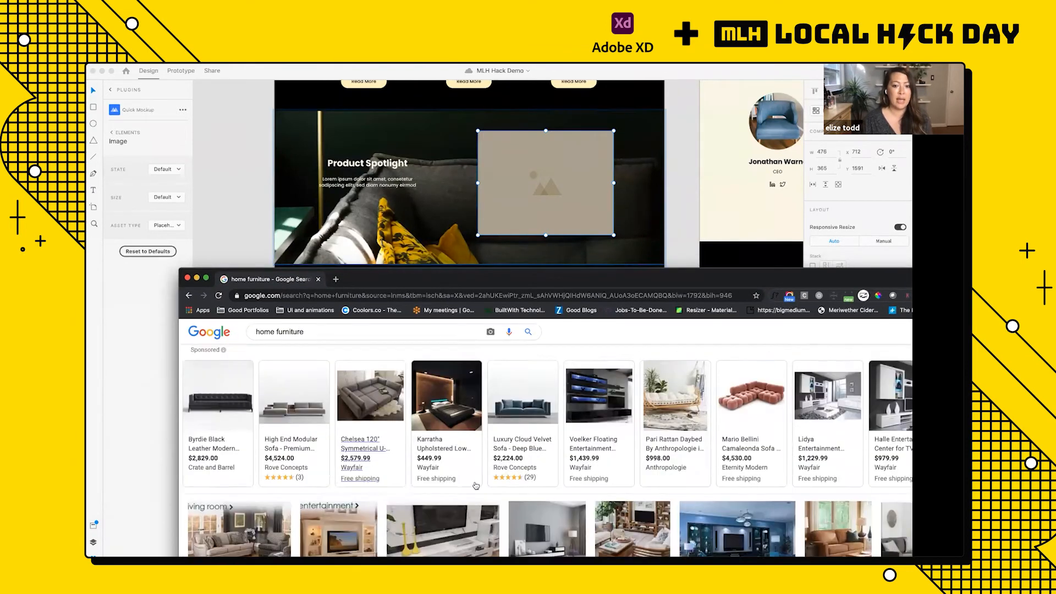
drag(387, 501, 532, 198)
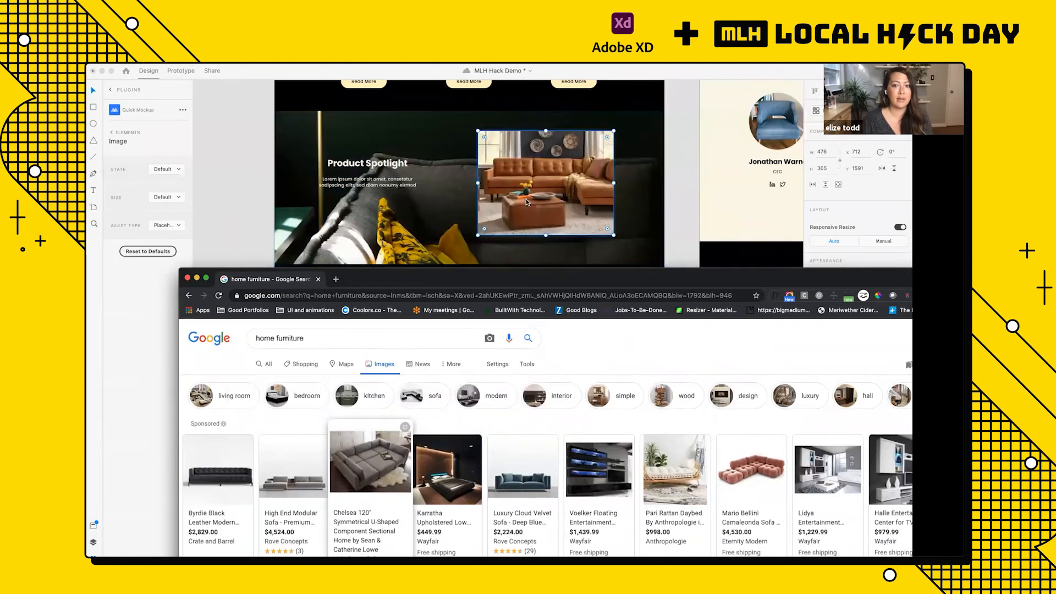
drag(550, 279, 86, 229)
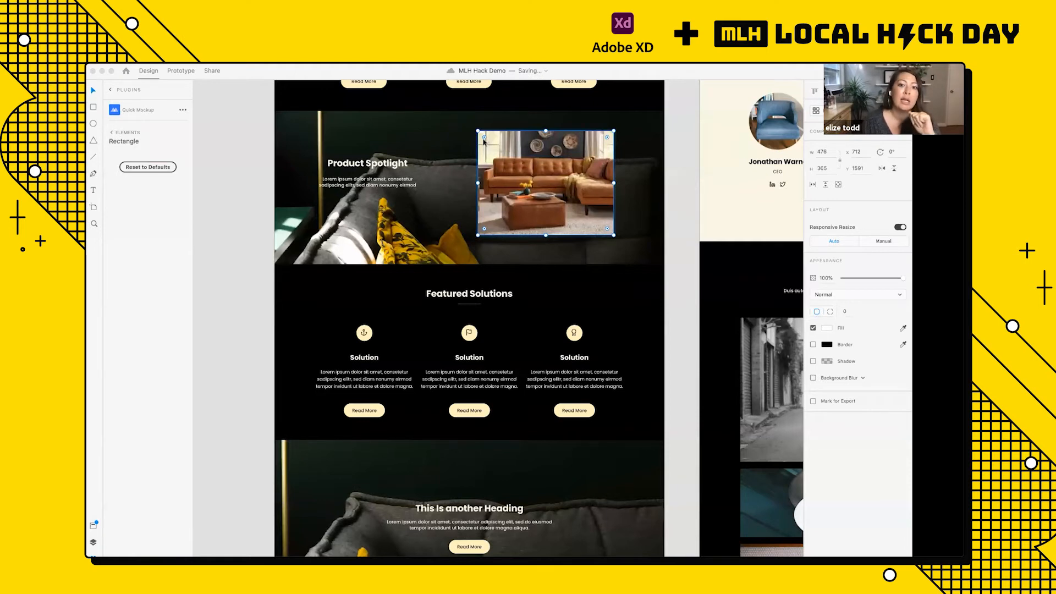
Step: Examine the Product Spotlight image up close and together with the Featured Products cards on the Classic Home artboard
scroll(484, 141, up, 2)
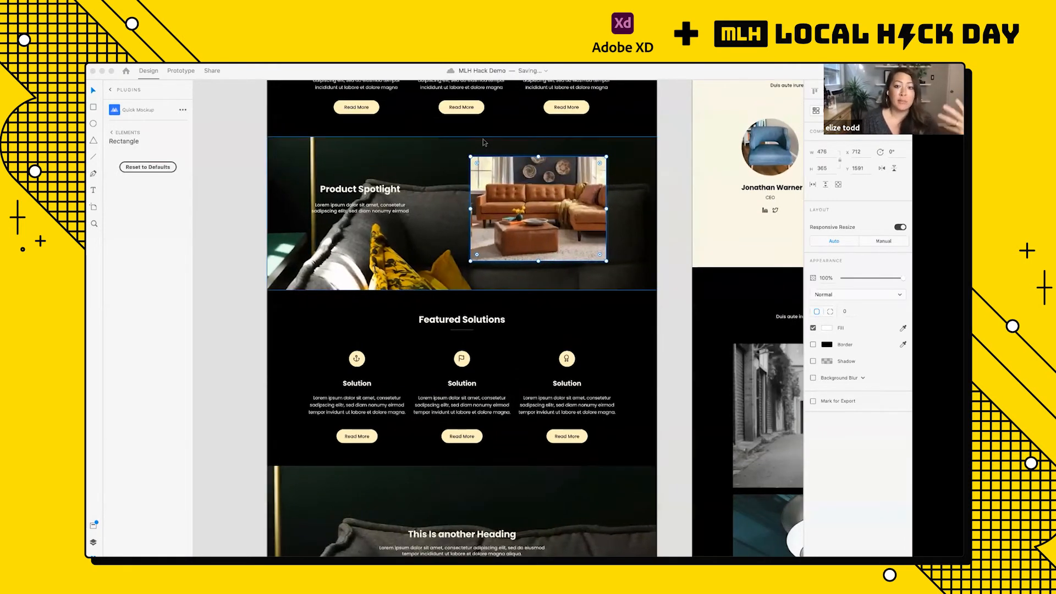
scroll(483, 141, up, 8)
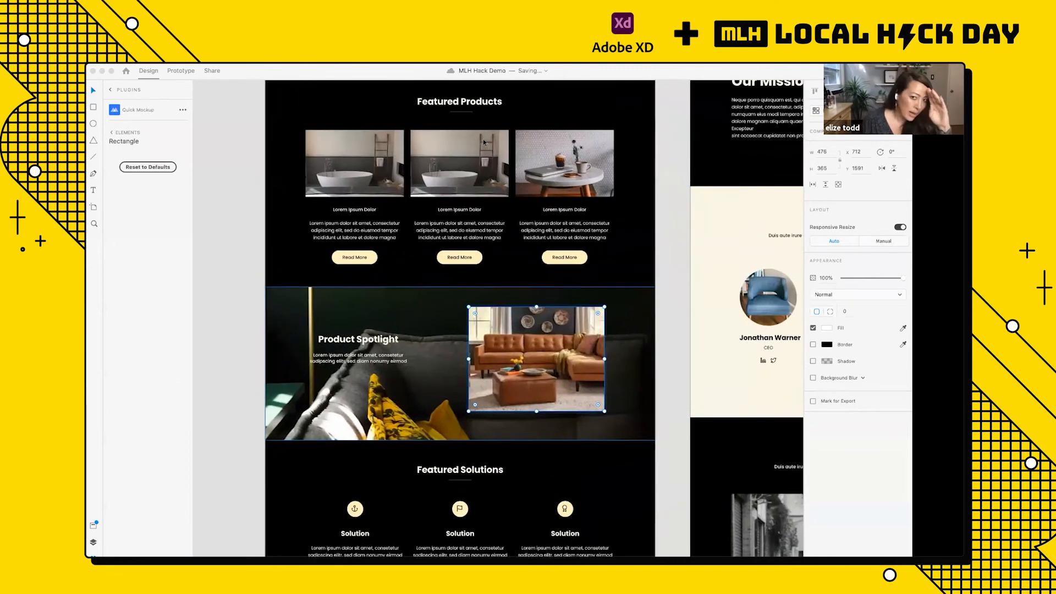
click(357, 172)
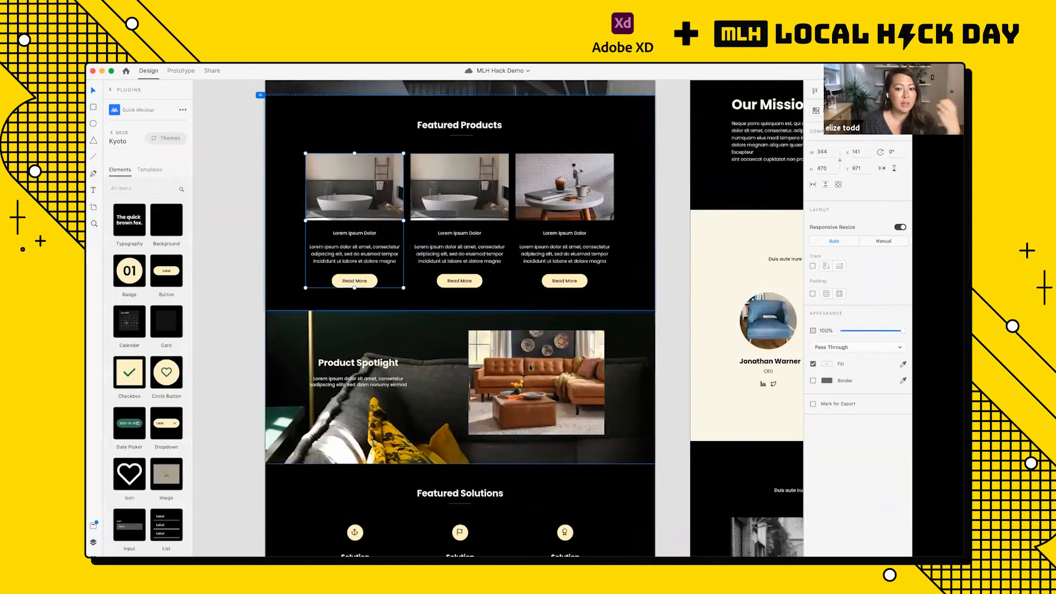
scroll(529, 364, up, 5)
scroll(529, 364, down, 5)
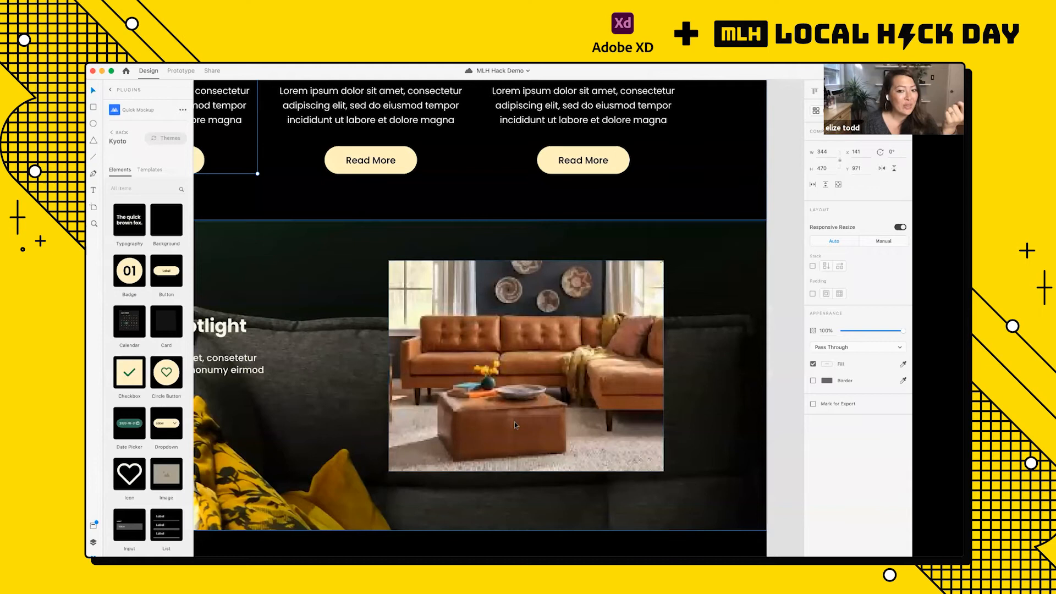
scroll(513, 421, down, 3)
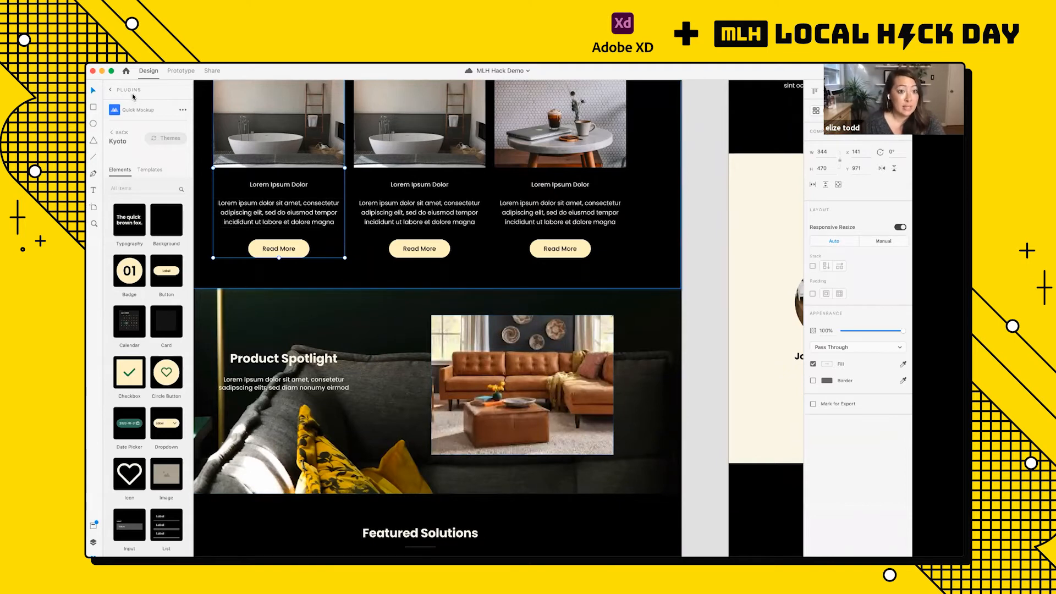
scroll(387, 250, up, 2)
scroll(386, 249, down, 4)
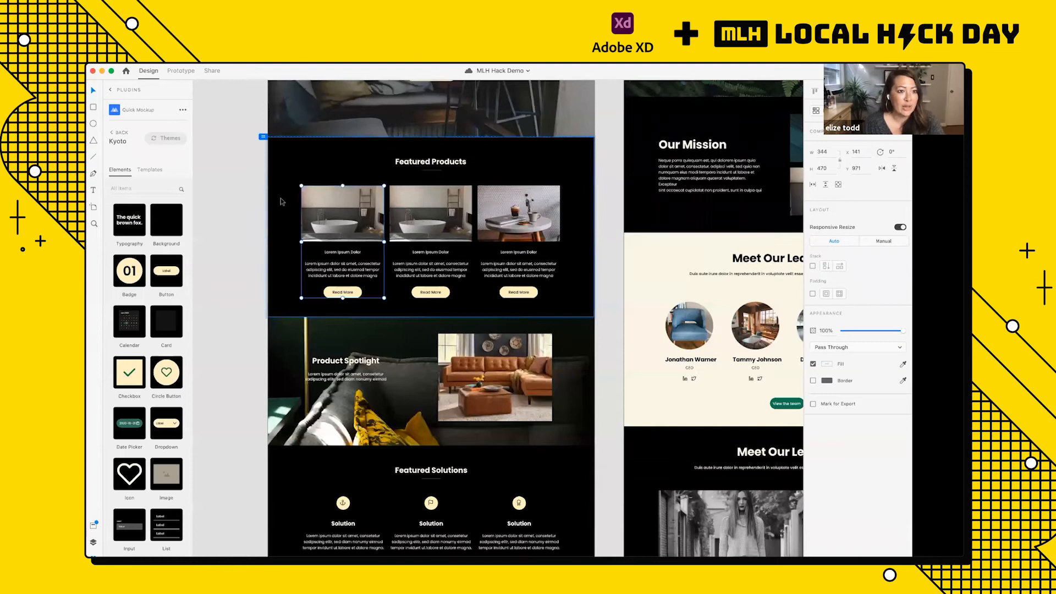
Step: Switch from Quick Mockup to the Free Stock Search for XD plugin and check its photo sources and default download size
click(110, 91)
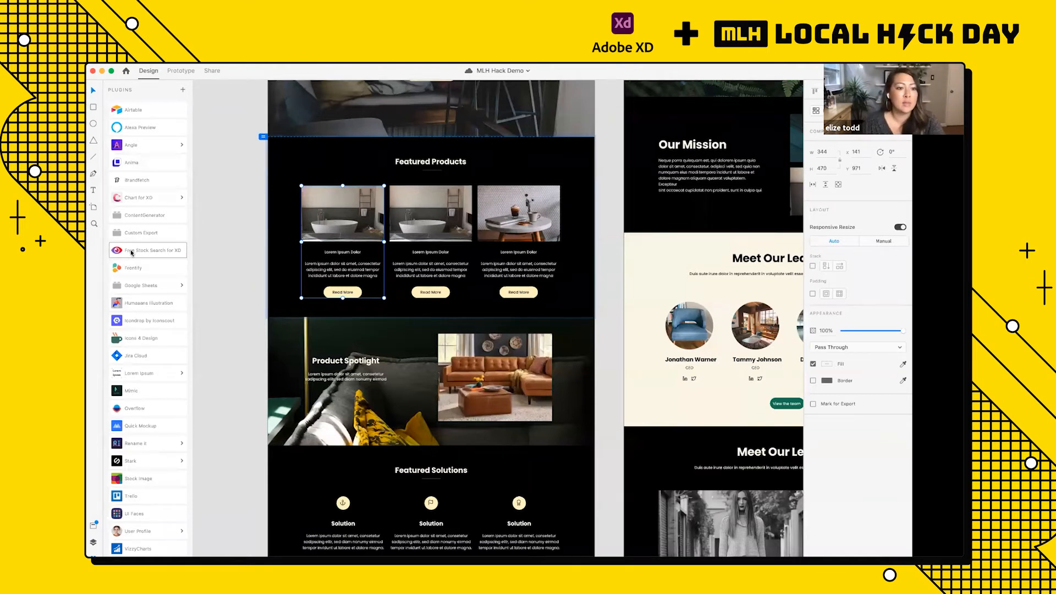
click(154, 255)
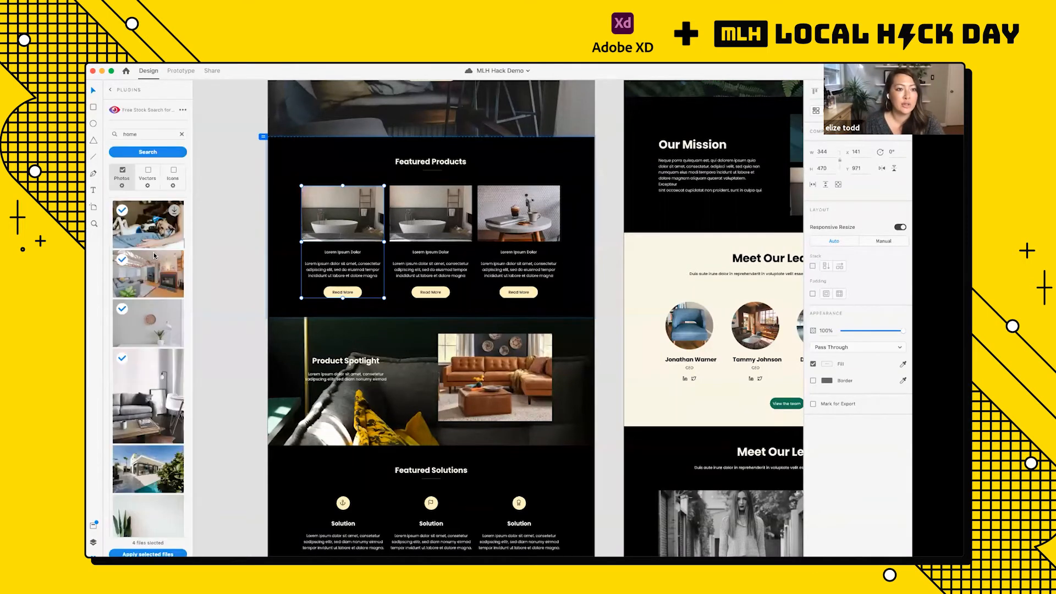
click(122, 185)
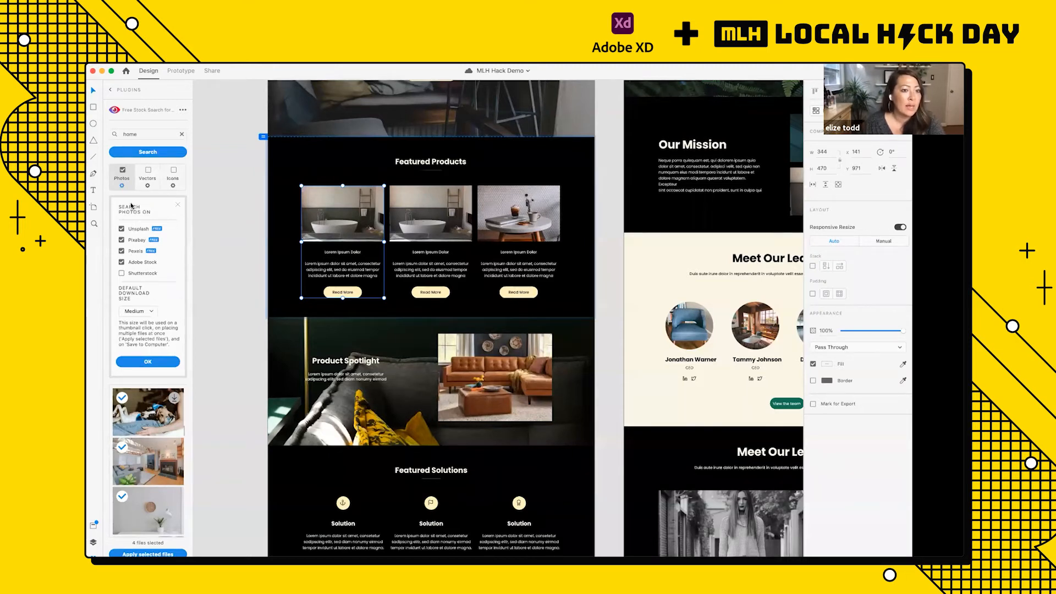
click(145, 362)
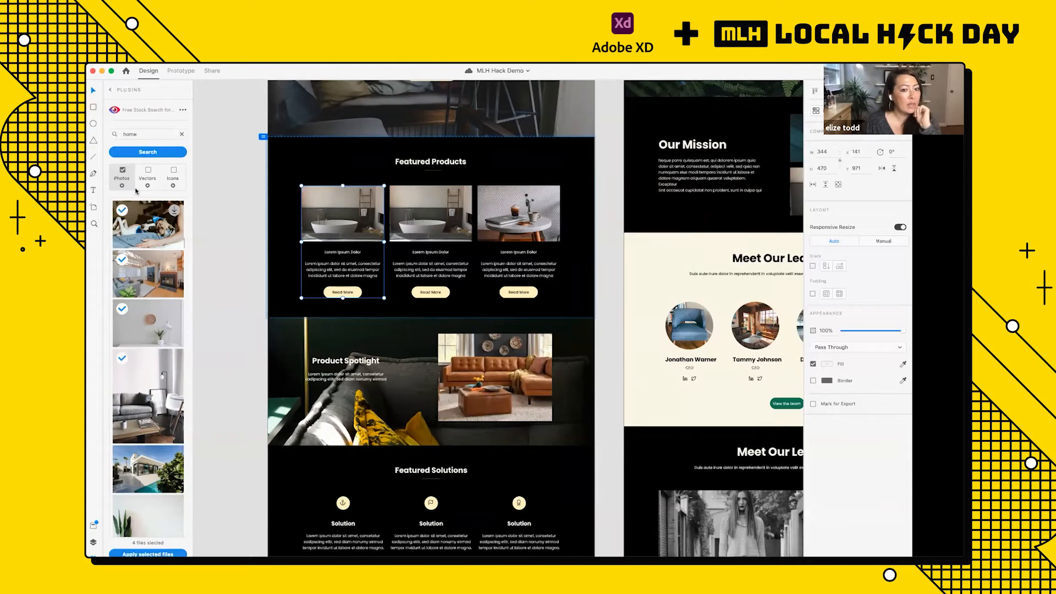
Step: Replace the Product Spotlight image with the stock photo of a living room with a fireplace and review it on the Classic Home artboard
click(490, 380)
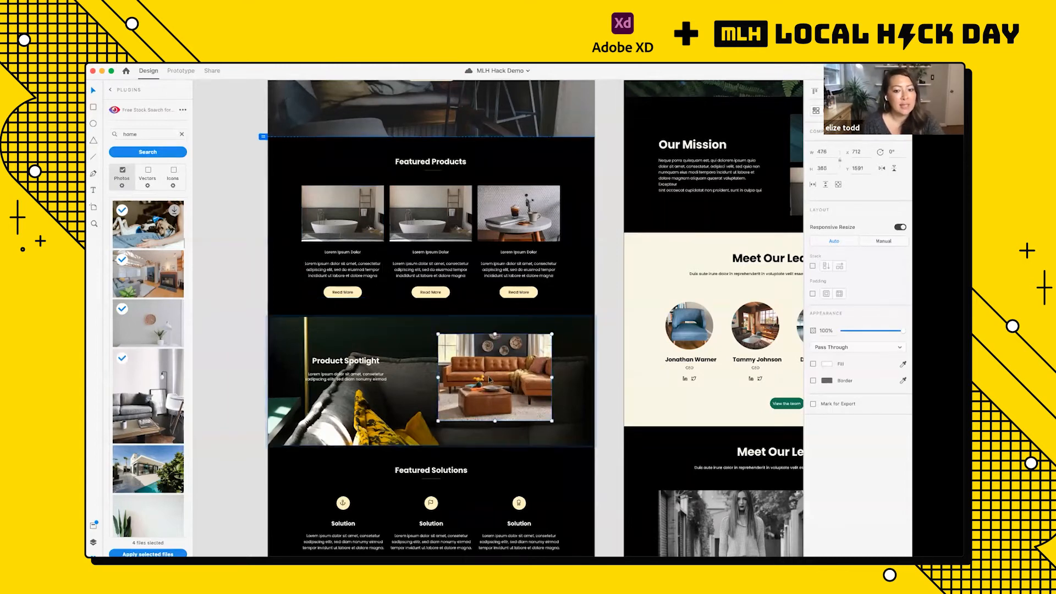
scroll(534, 380, up, 5)
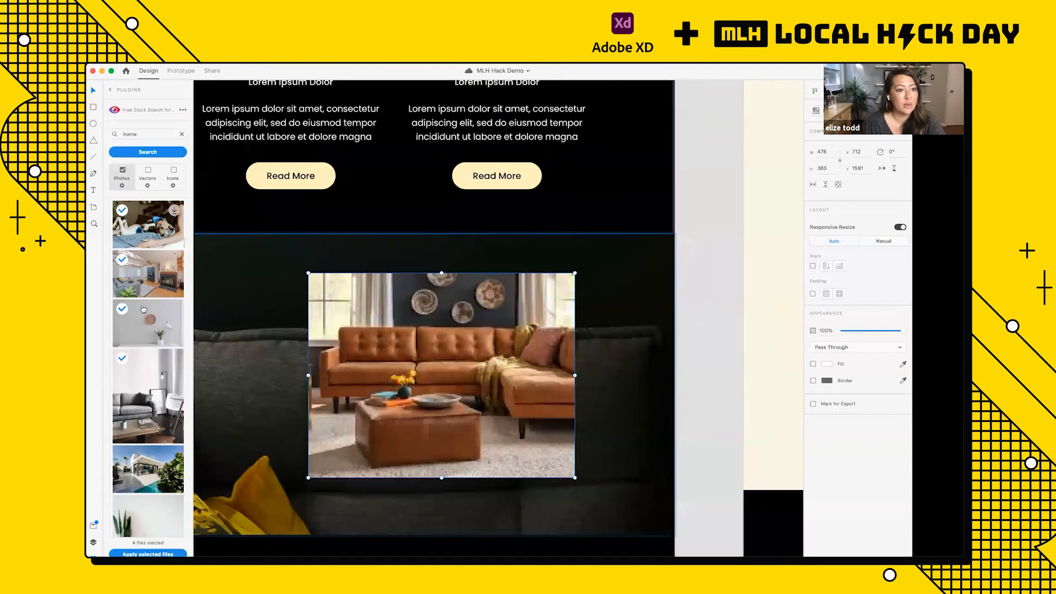
click(149, 278)
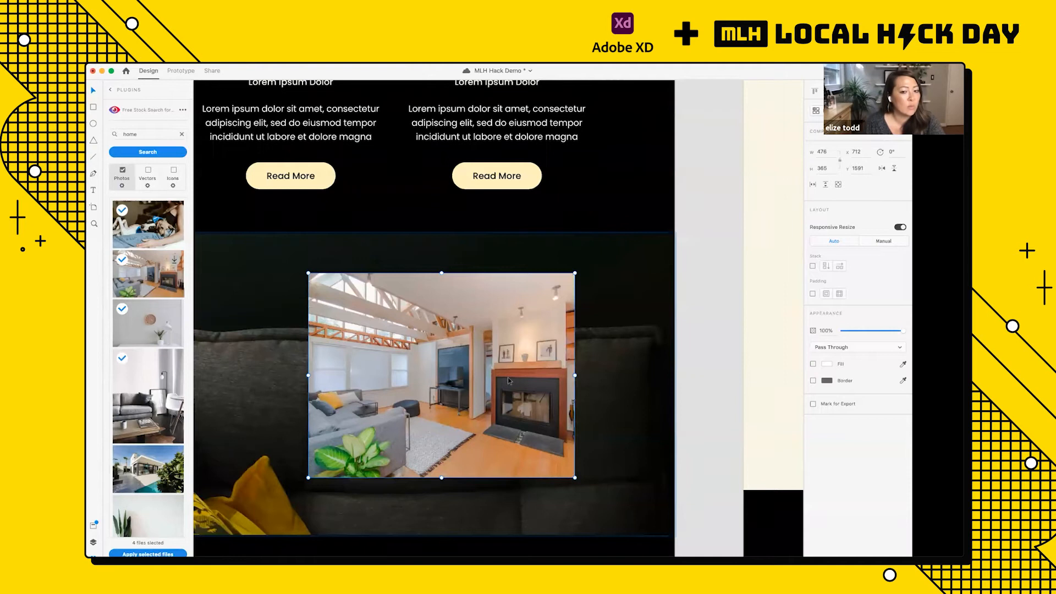
scroll(508, 379, down, 5)
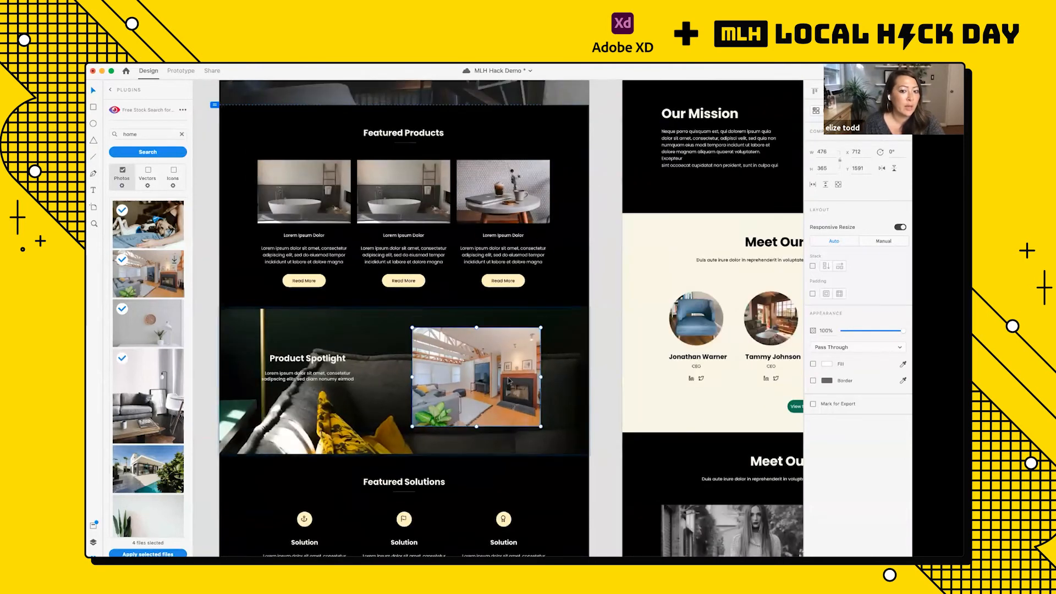
scroll(508, 380, up, 5)
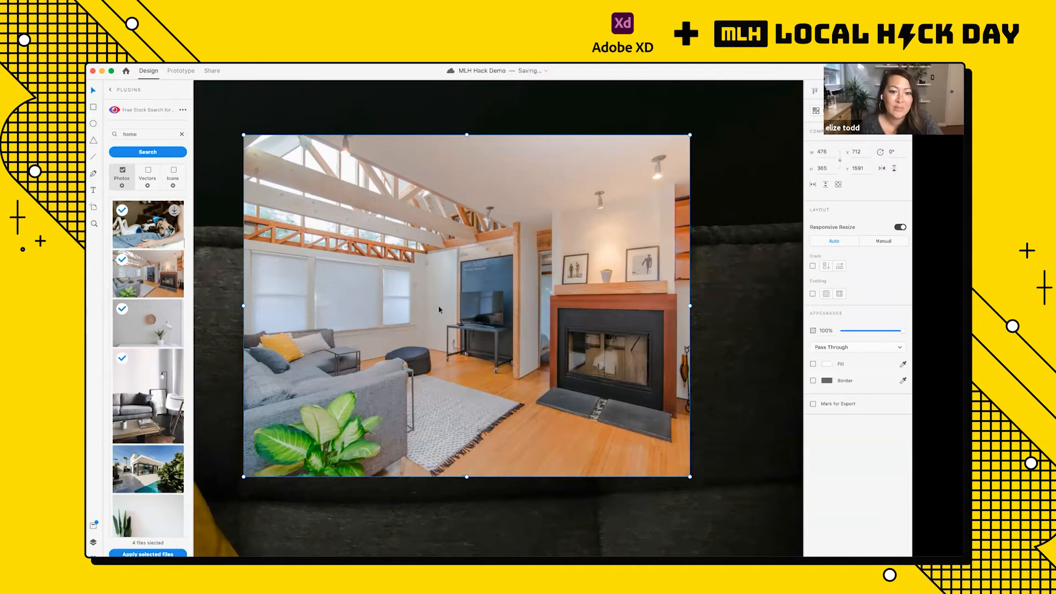
scroll(439, 309, down, 10)
scroll(439, 310, up, 1)
scroll(439, 310, left, 1)
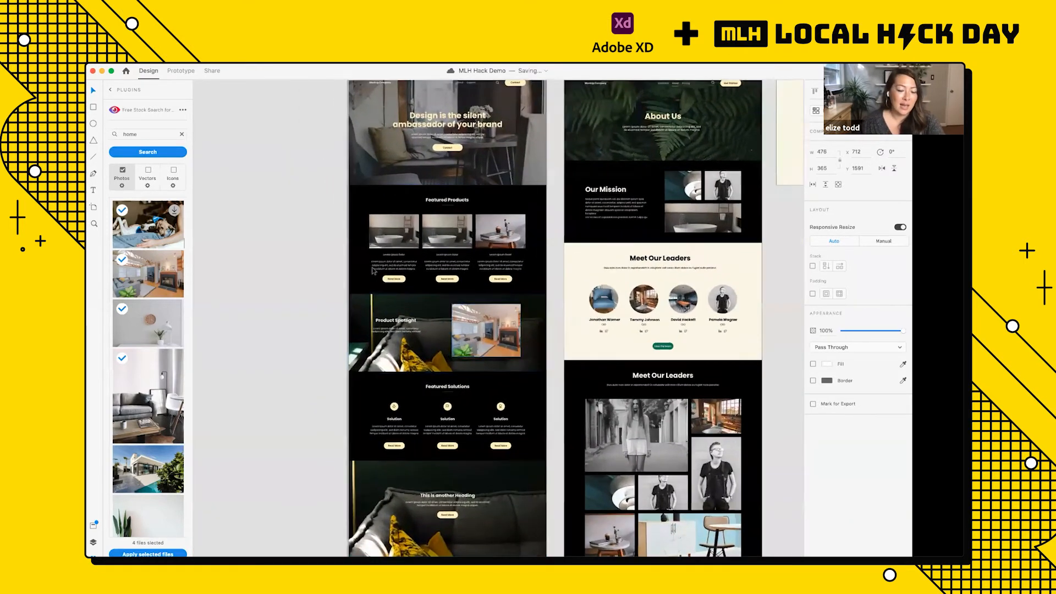
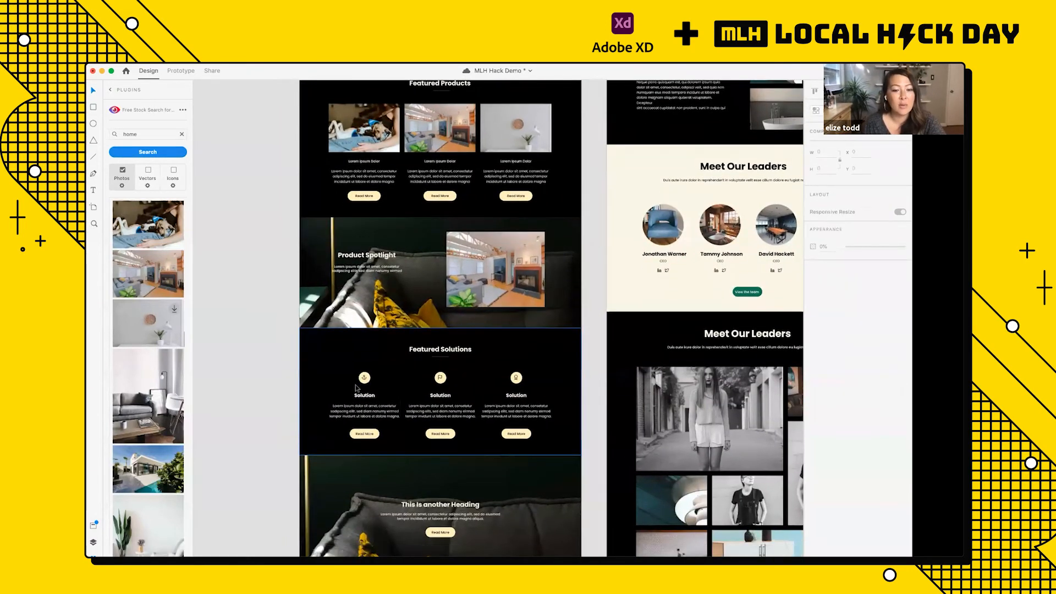
Step: Select the Featured Solutions section on the Classic Home artboard and switch back to the Quick Mockup plugin
scroll(356, 388, up, 5)
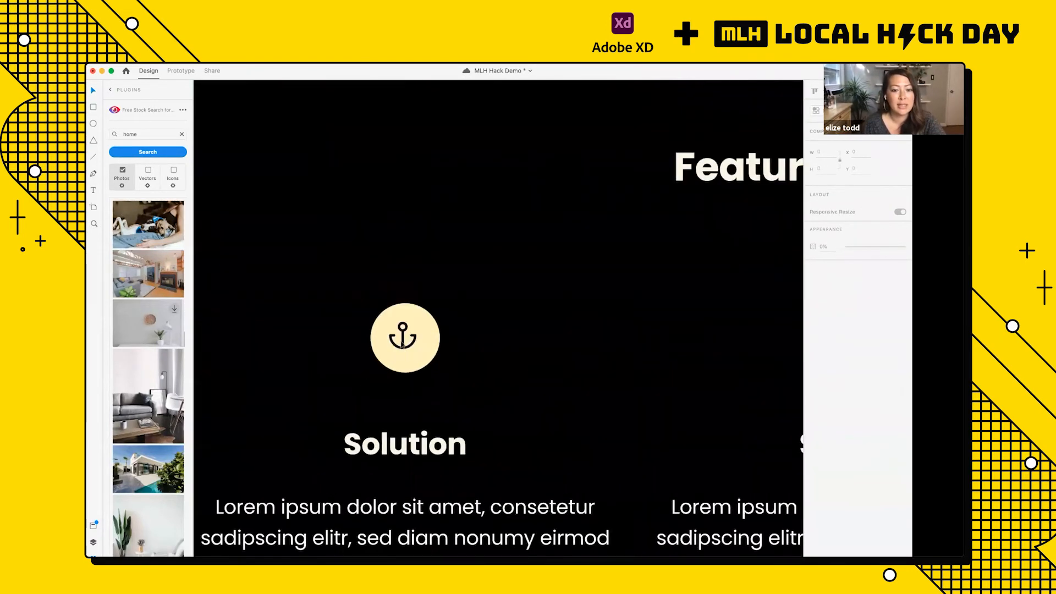
scroll(425, 299, down, 5)
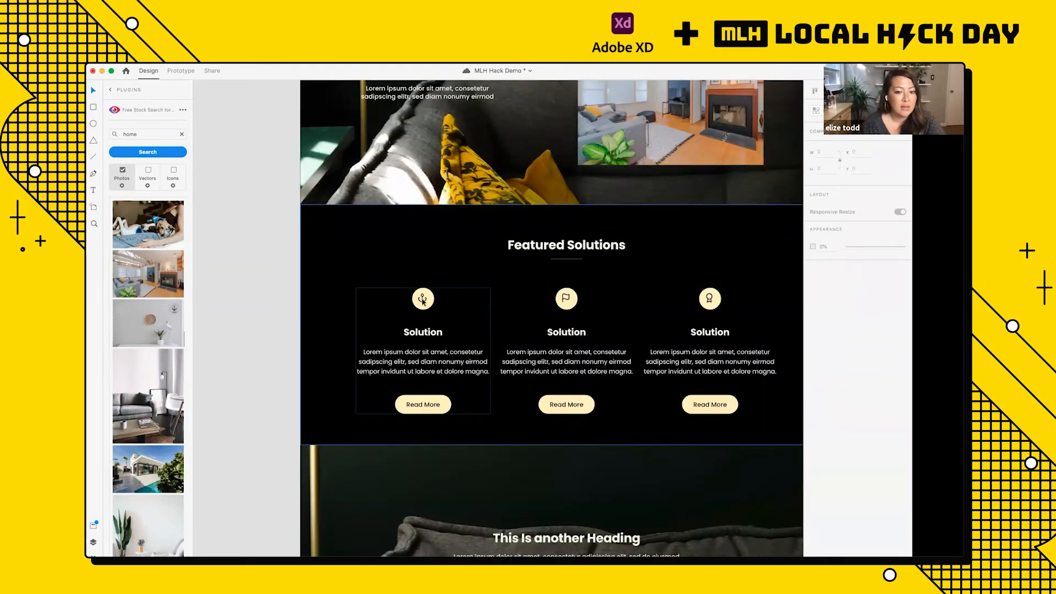
click(423, 300)
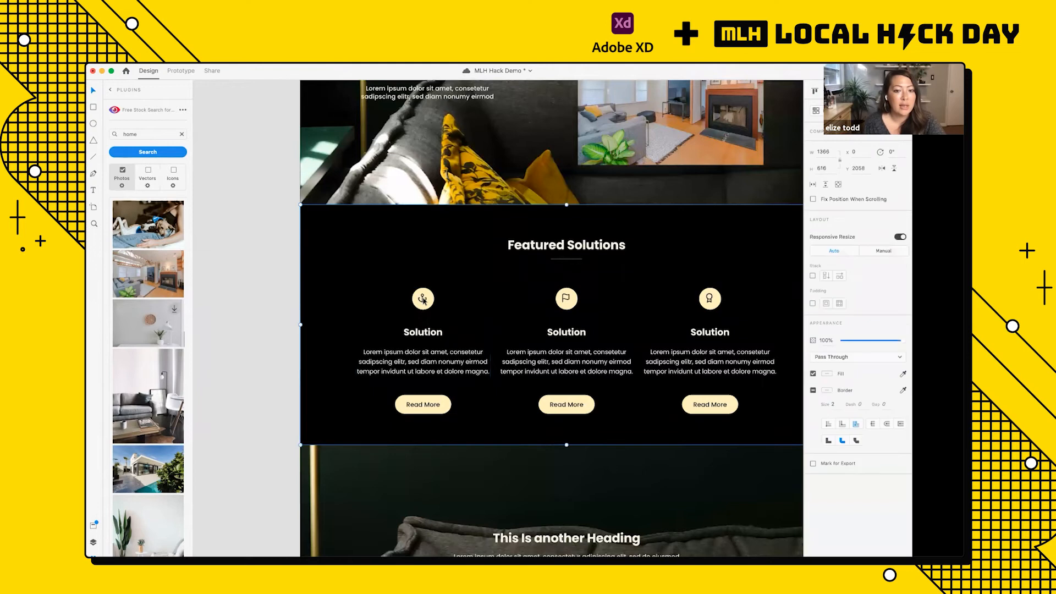
scroll(420, 301, up, 3)
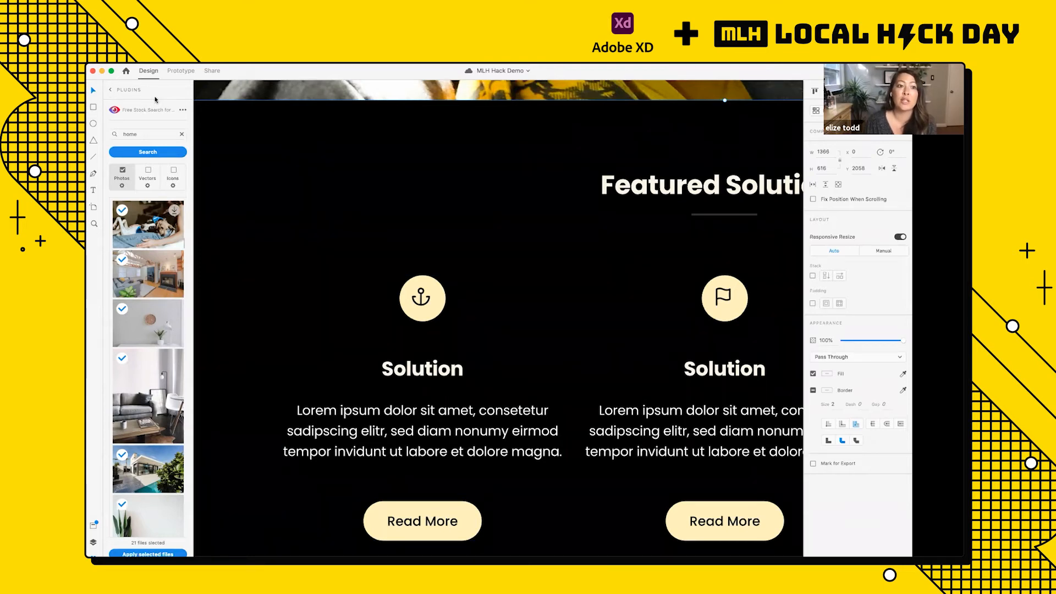
click(110, 91)
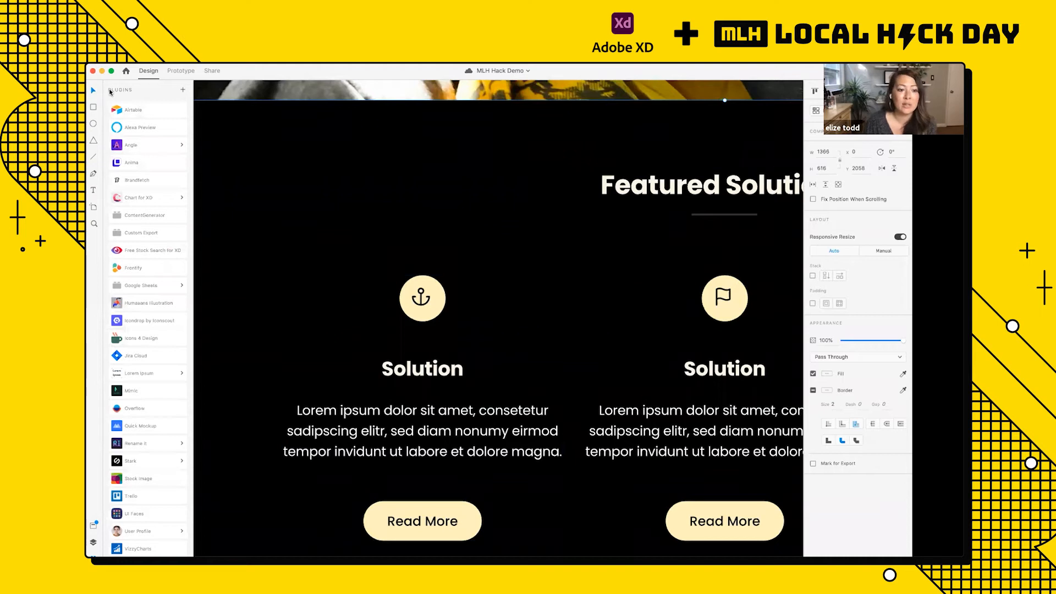
click(156, 428)
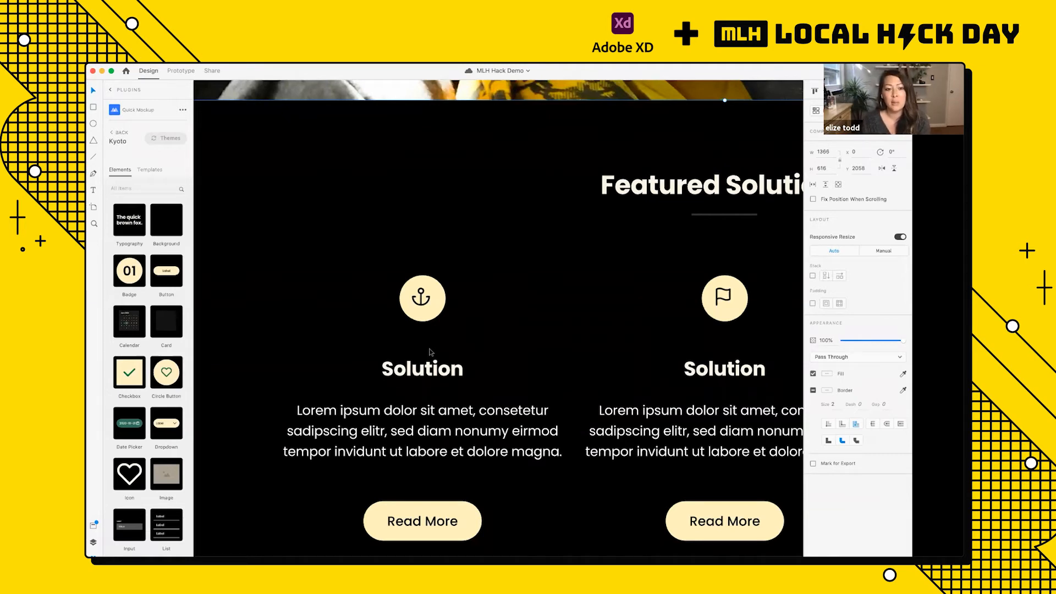
Step: Select the anchor icon inside the first Solution's circle button in the Featured Solutions section
double_click(421, 300)
scroll(421, 300, down, 1)
double_click(428, 253)
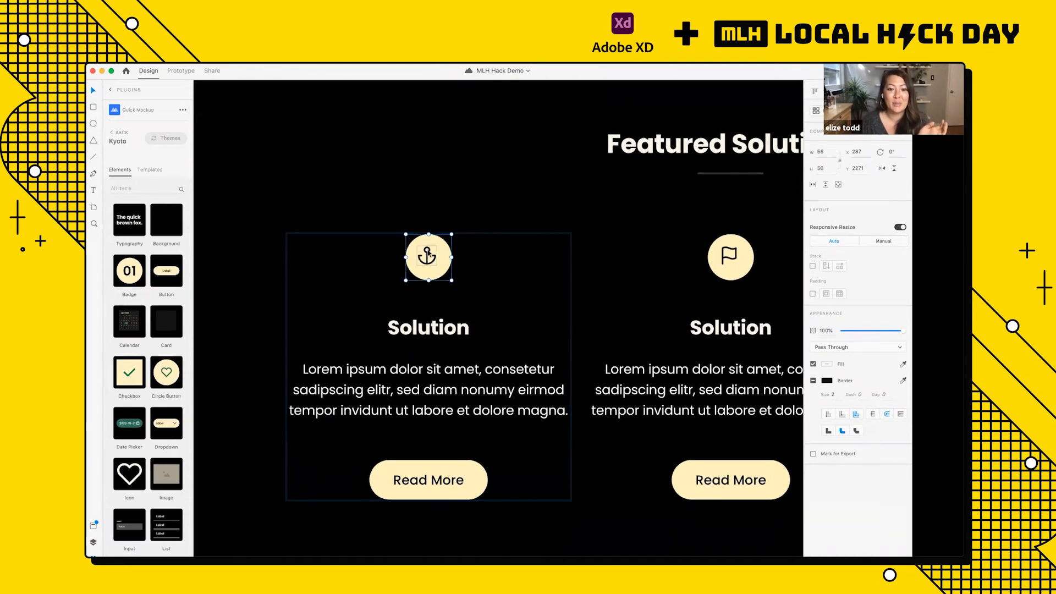
scroll(429, 253, up, 3)
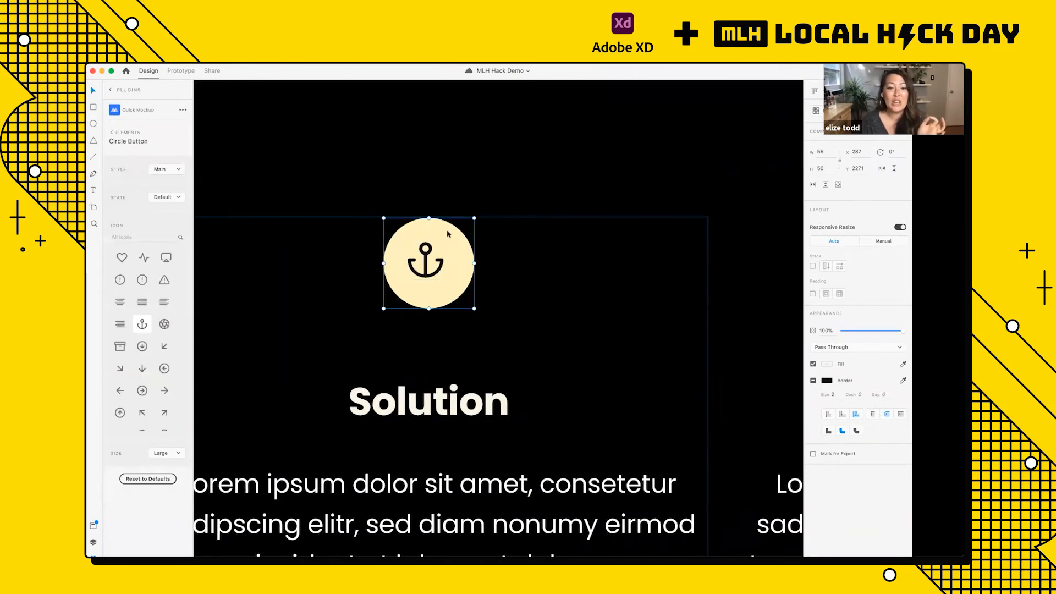
scroll(439, 273, up, 4)
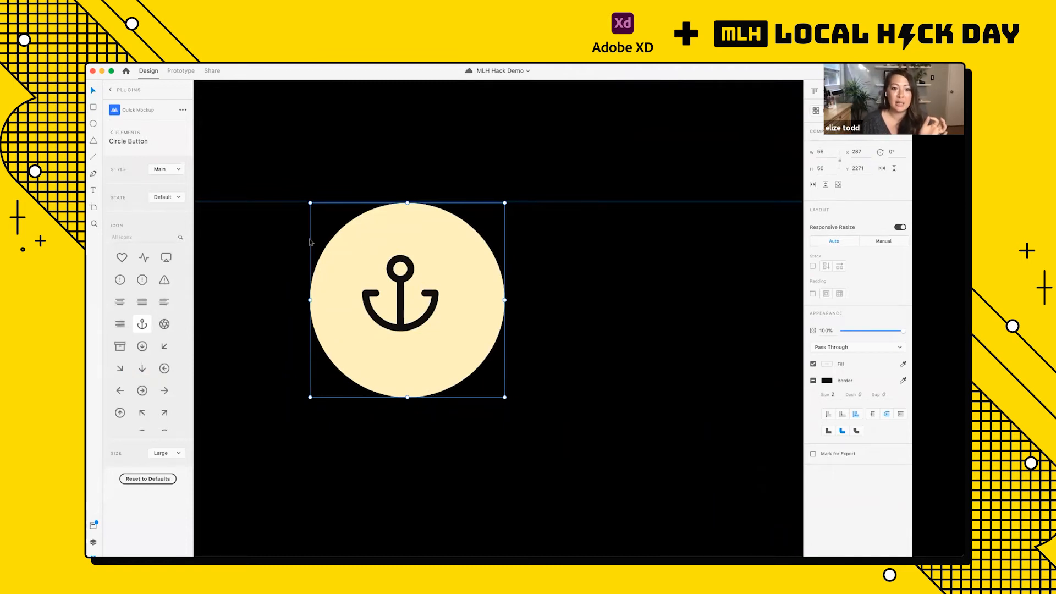
double_click(403, 305)
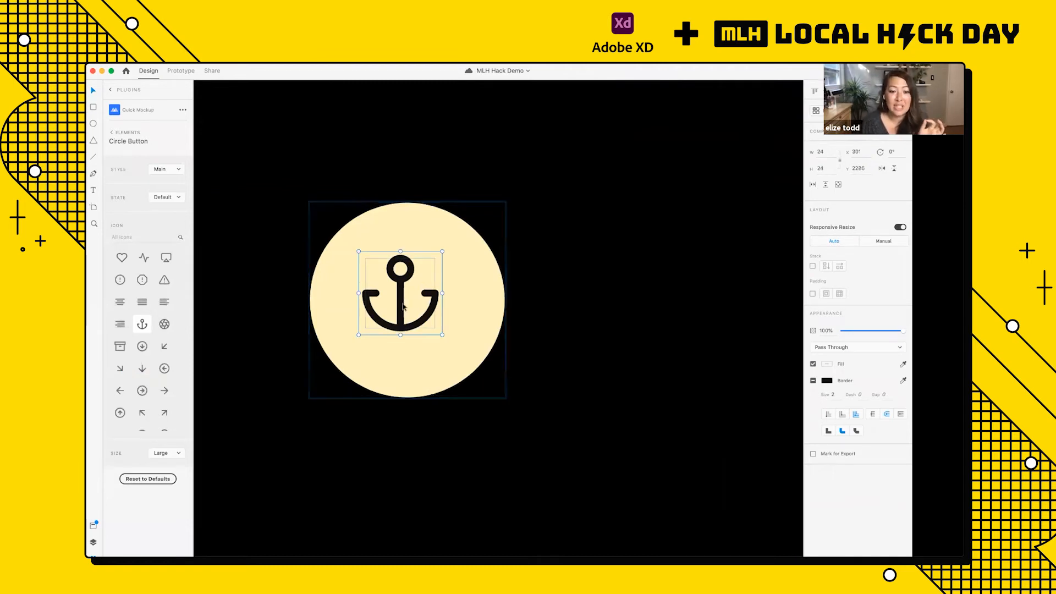
scroll(403, 261, up, 5)
scroll(403, 261, left, 1)
scroll(403, 260, down, 1)
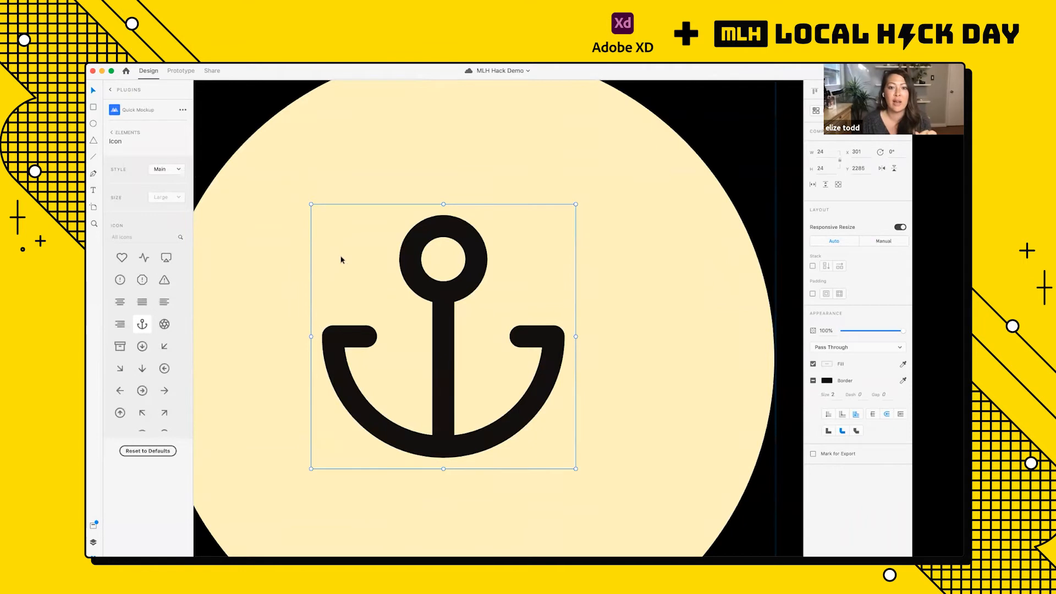
scroll(568, 253, down, 5)
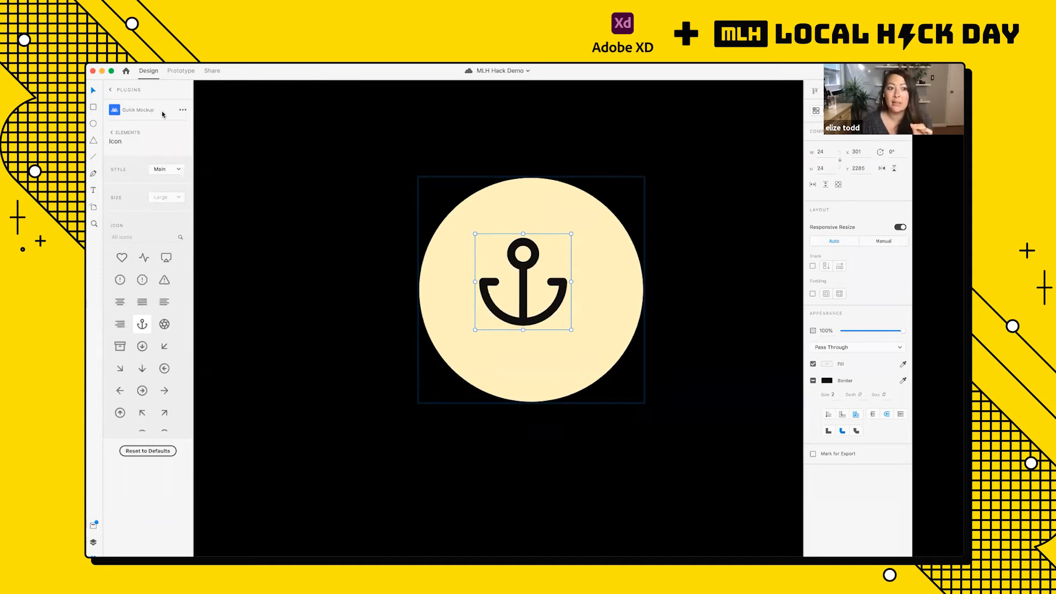
Step: Try the bell and bookmark icons in place of the anchor in the first Solution's circle button
scroll(142, 393, down, 2)
scroll(143, 401, down, 5)
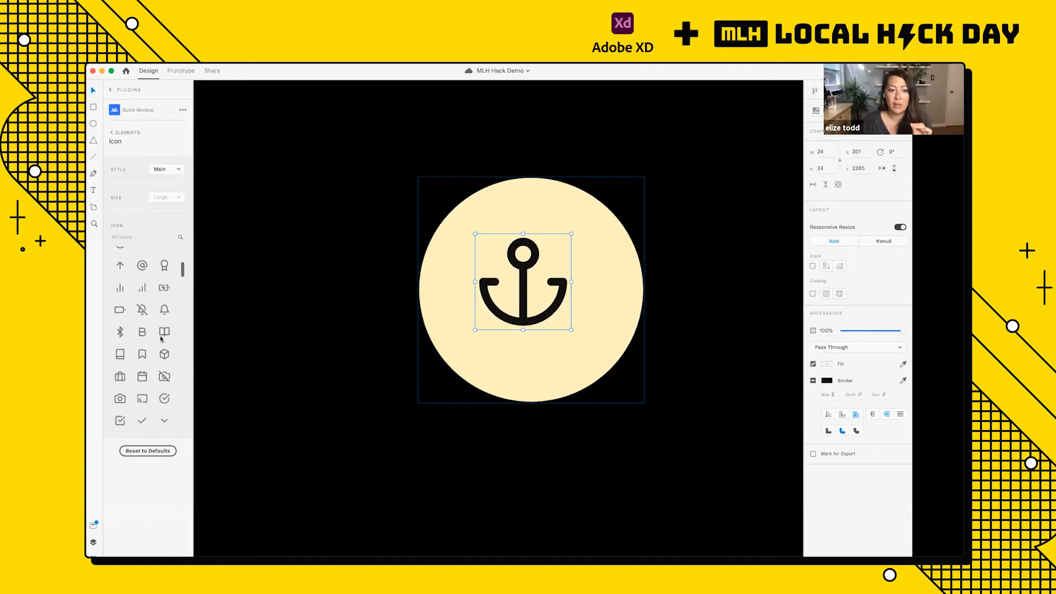
click(165, 310)
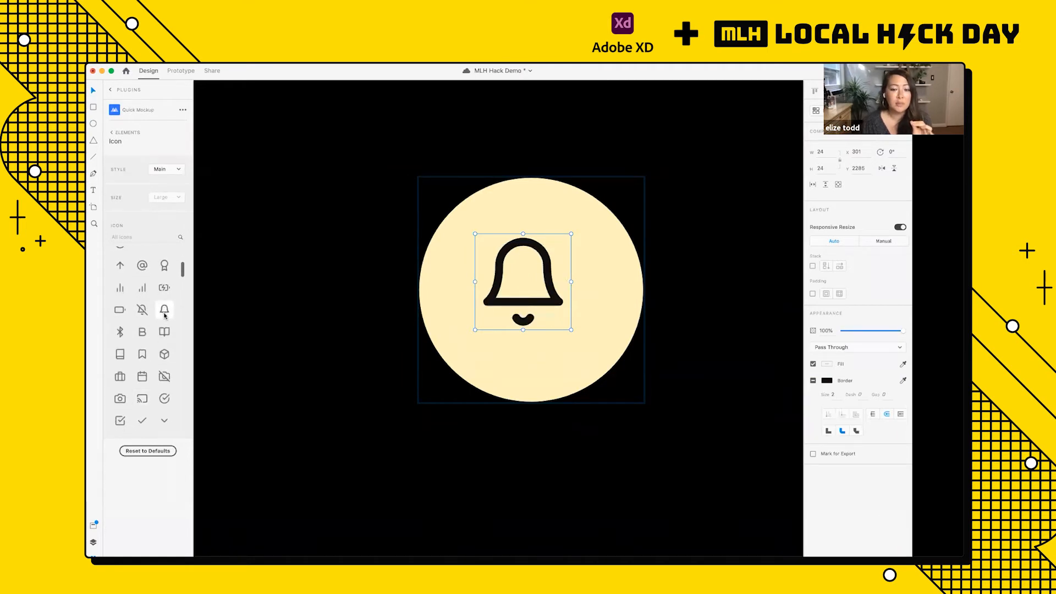
click(140, 356)
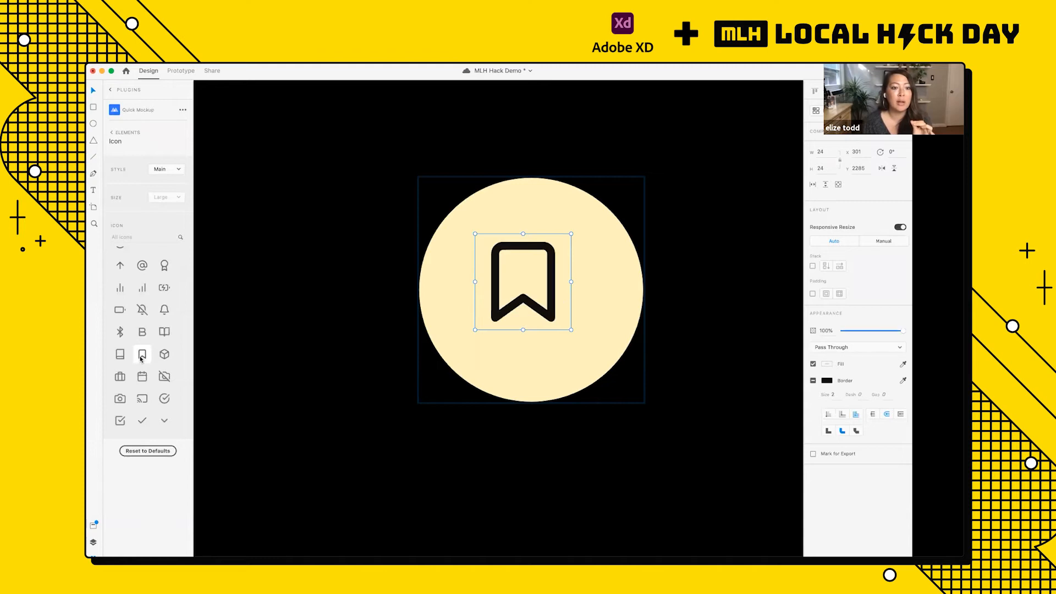
Step: Search the Quick Mockup icons for "cart" and apply the shopping cart icon to the first Solution's circle button
click(126, 236)
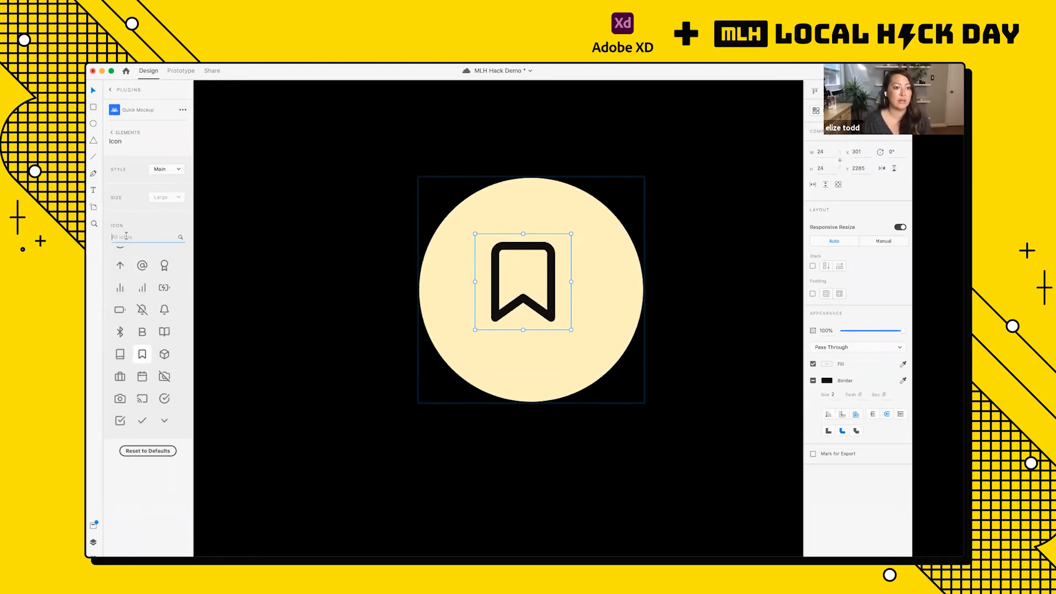
text(cart)
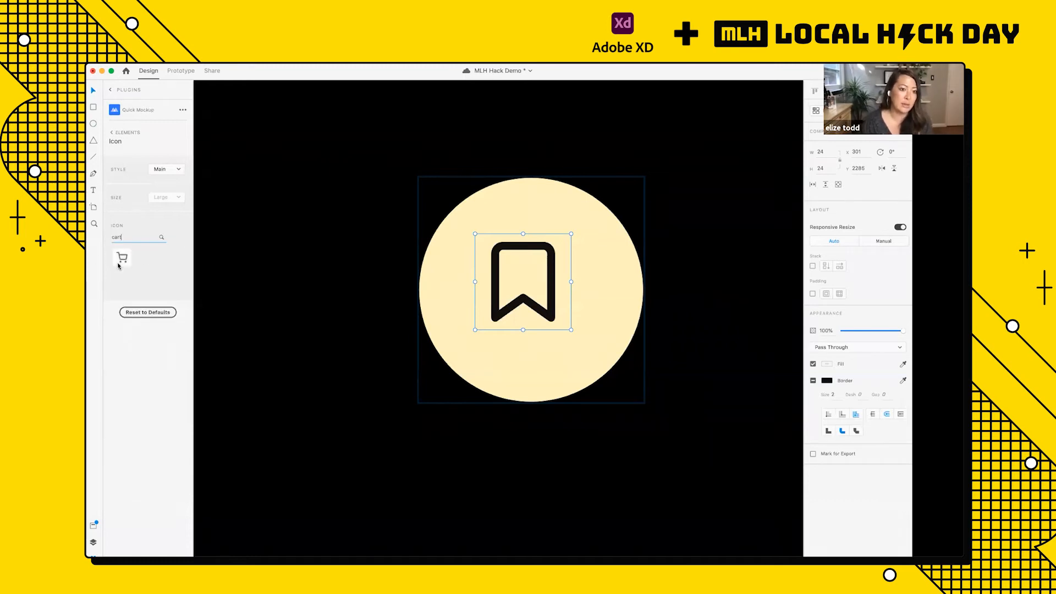
click(122, 258)
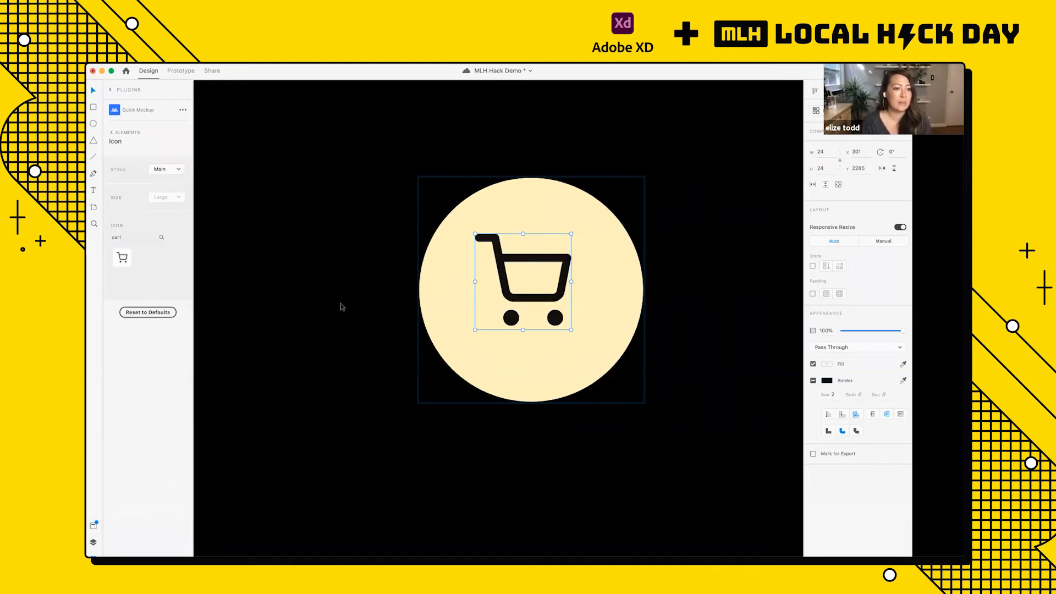
scroll(340, 303, down, 5)
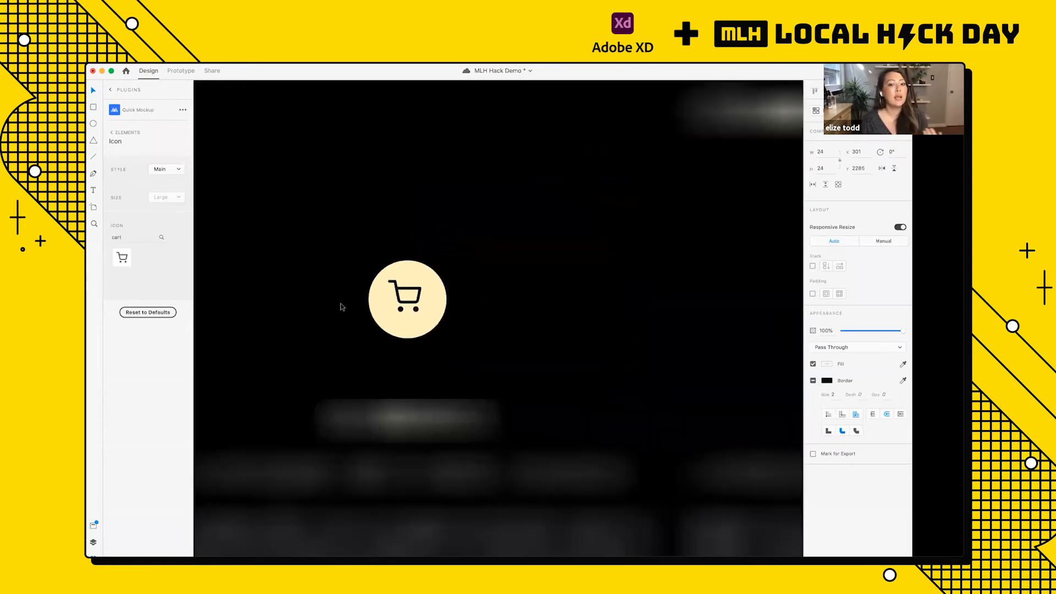
scroll(341, 306, down, 3)
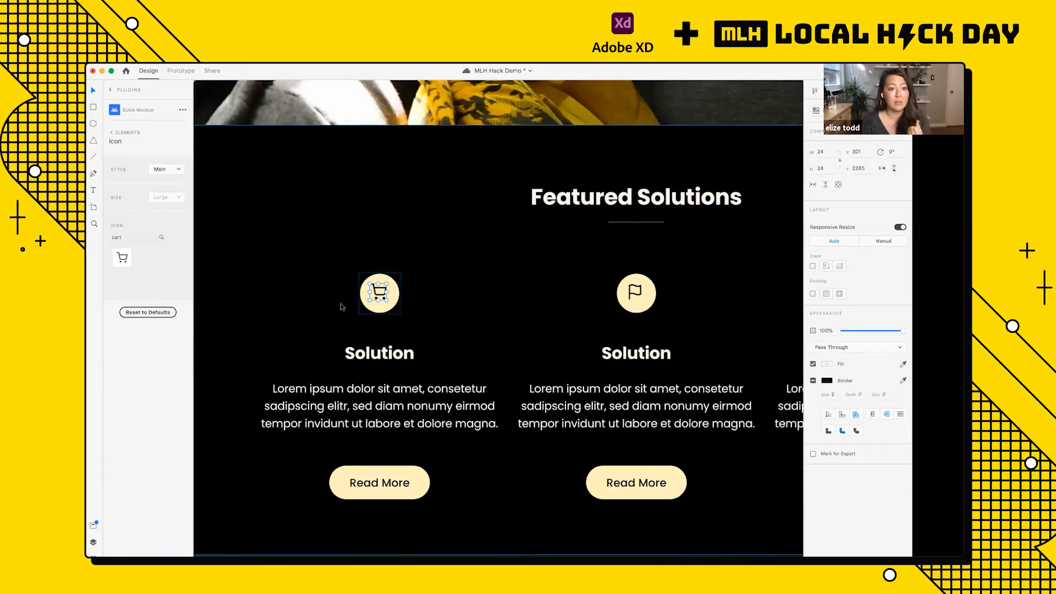
click(355, 299)
scroll(355, 298, down, 1)
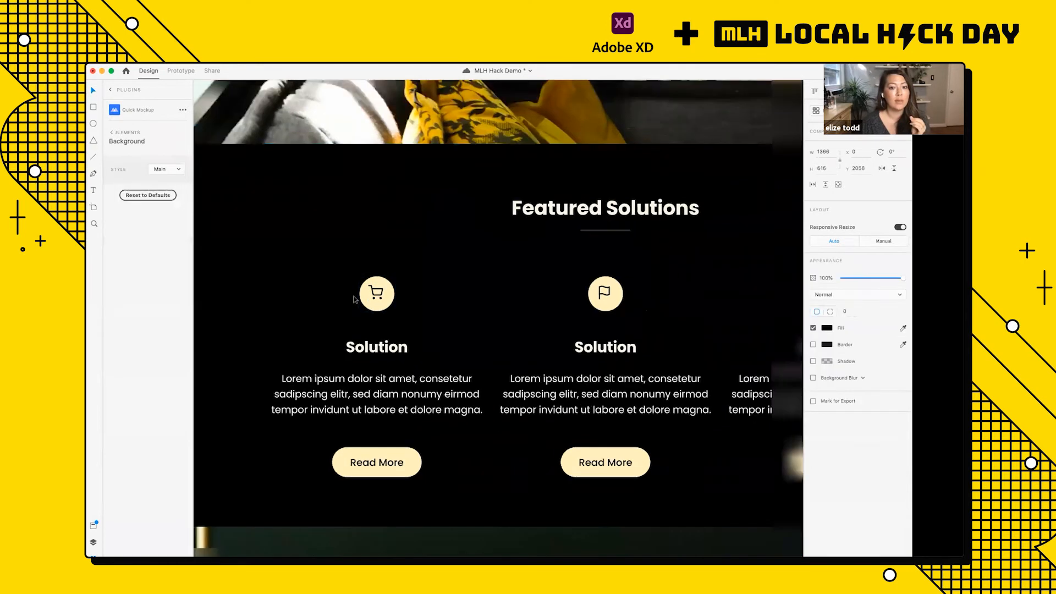
scroll(354, 299, down, 3)
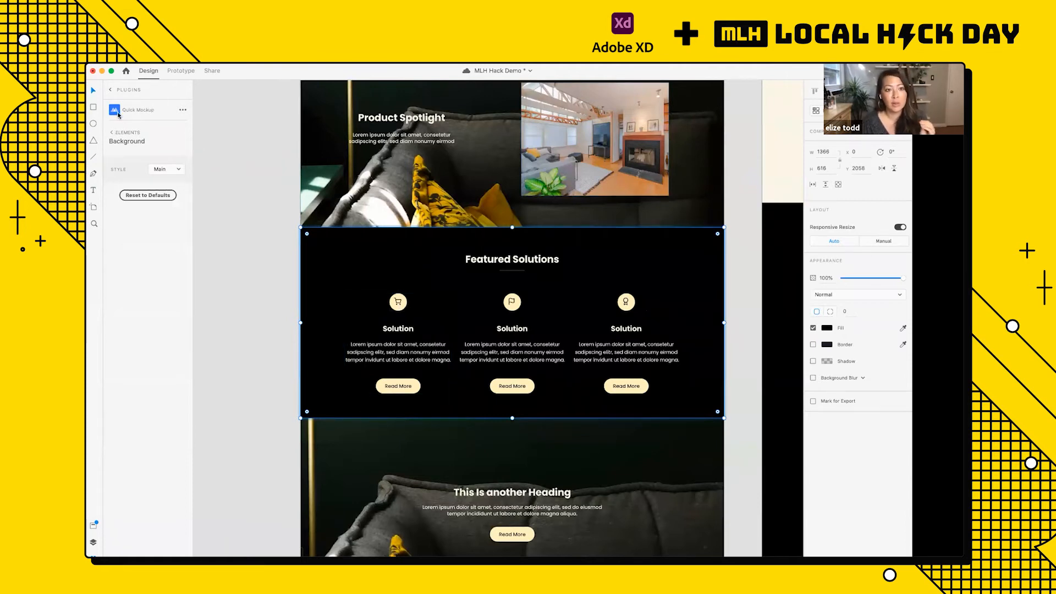
Step: Set the style of the Contact button in the Classic Home navigation bar to Primary
scroll(377, 321, down, 5)
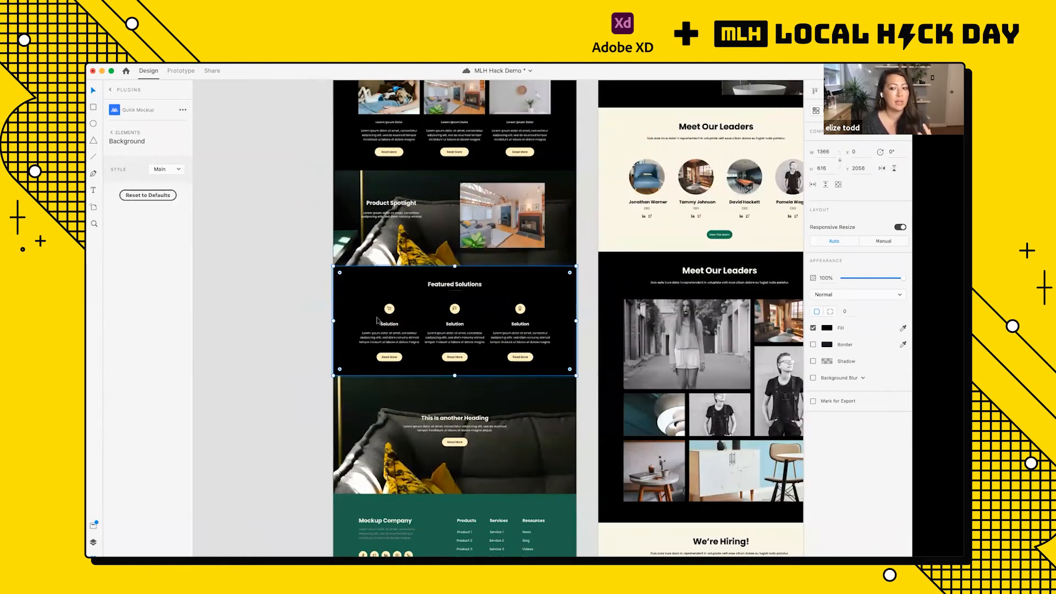
scroll(378, 320, up, 5)
scroll(377, 320, down, 3)
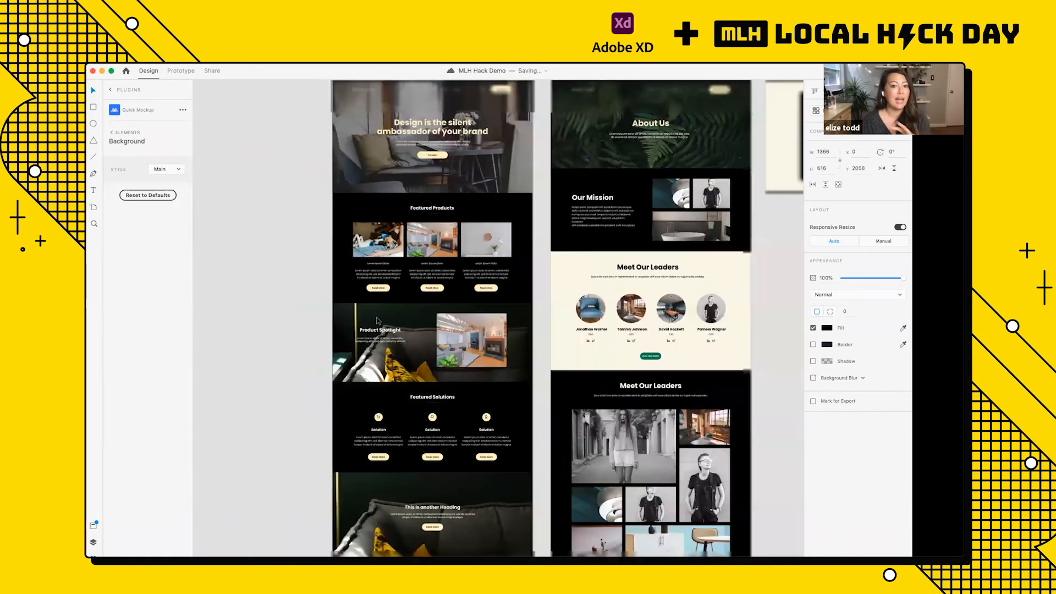
scroll(378, 321, up, 5)
scroll(377, 321, up, 2)
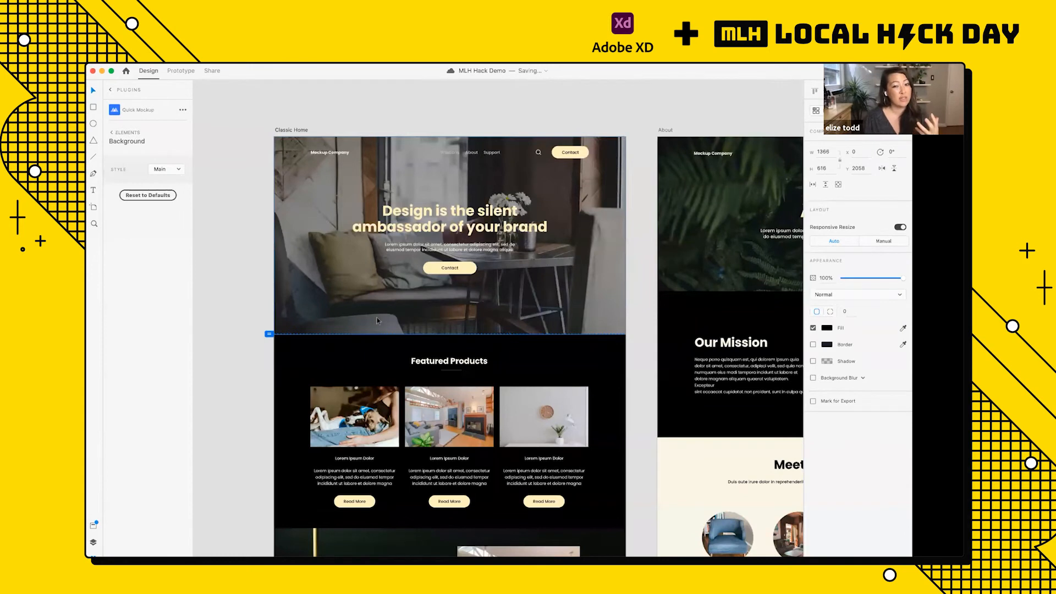
click(358, 308)
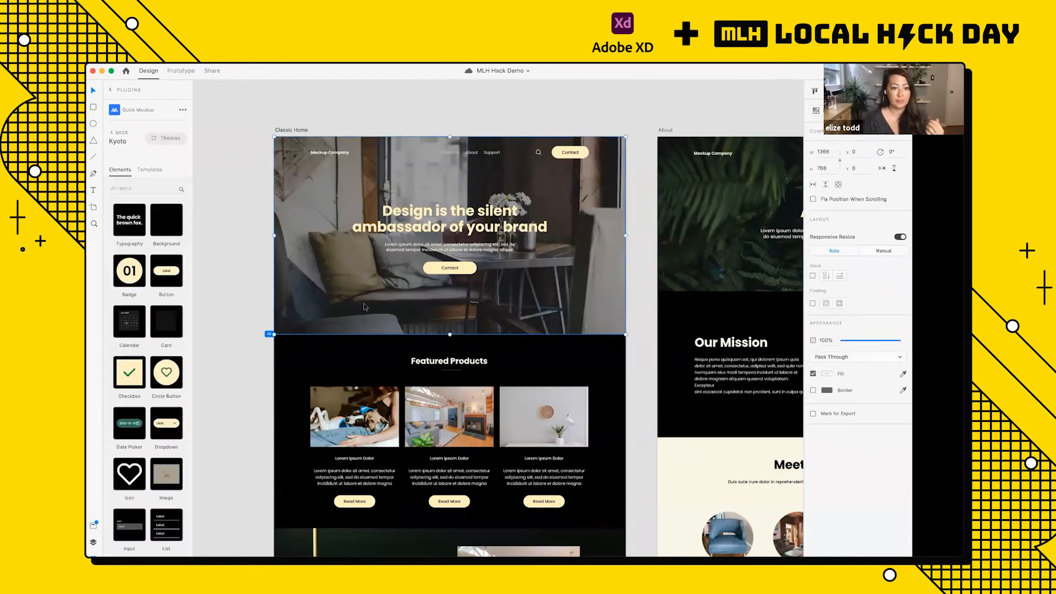
scroll(593, 161, up, 3)
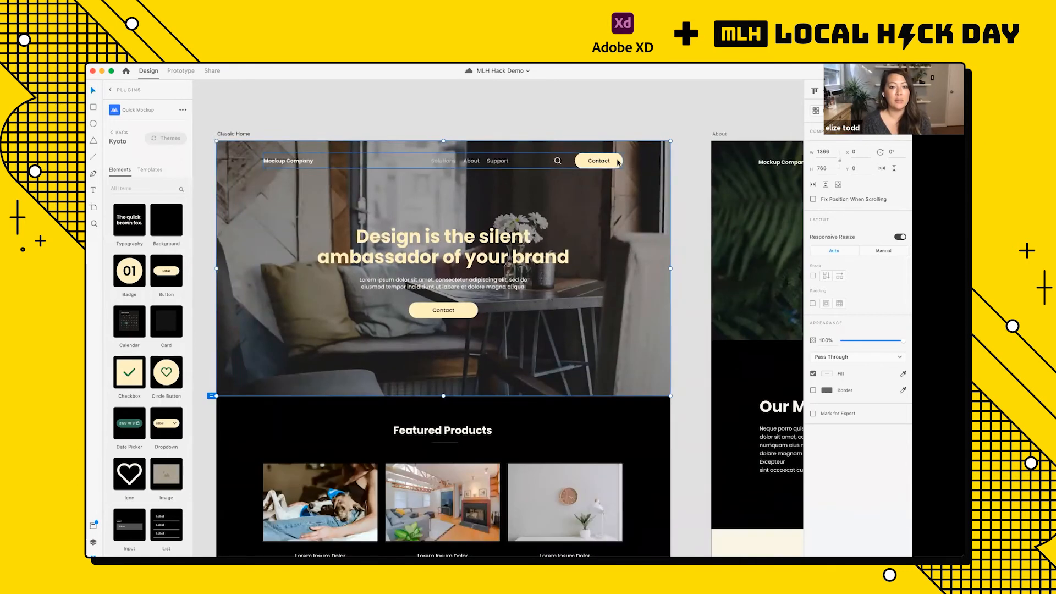
click(618, 162)
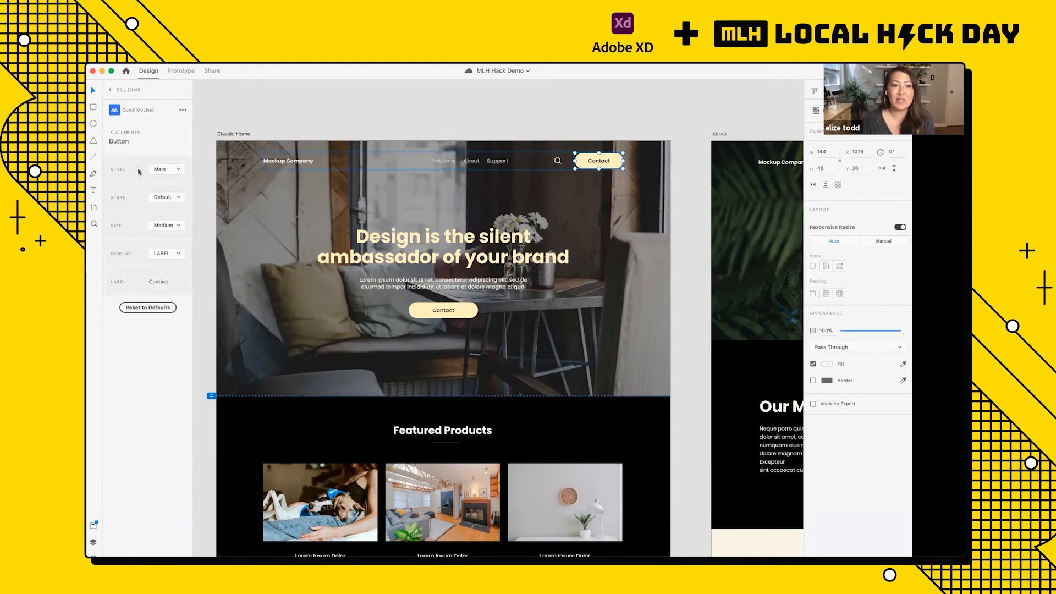
click(167, 170)
click(166, 171)
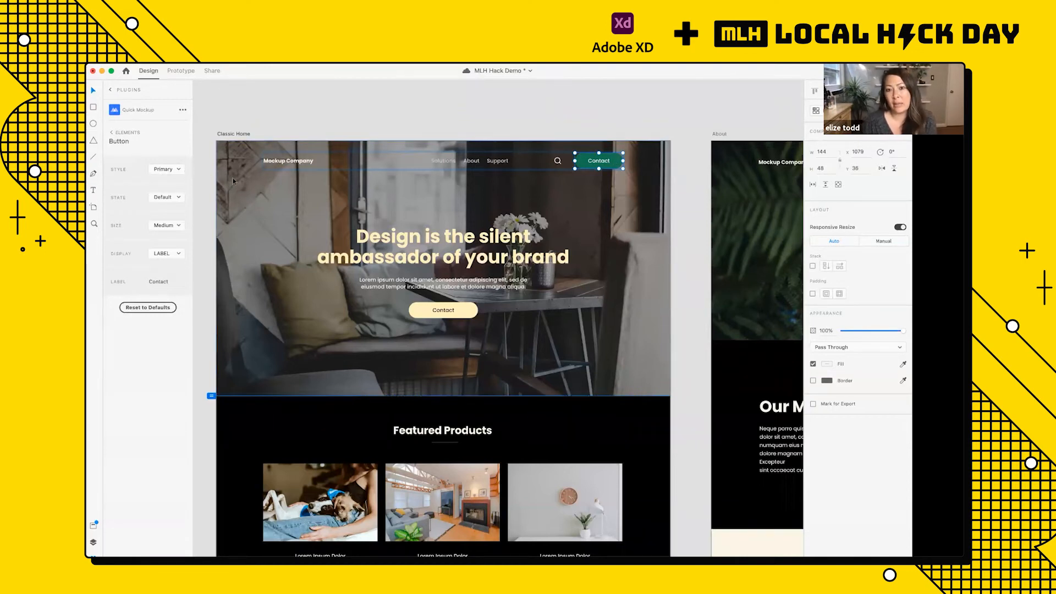
Step: Try the Hover state on the navigation bar's Contact button and set its state back to Default
click(161, 199)
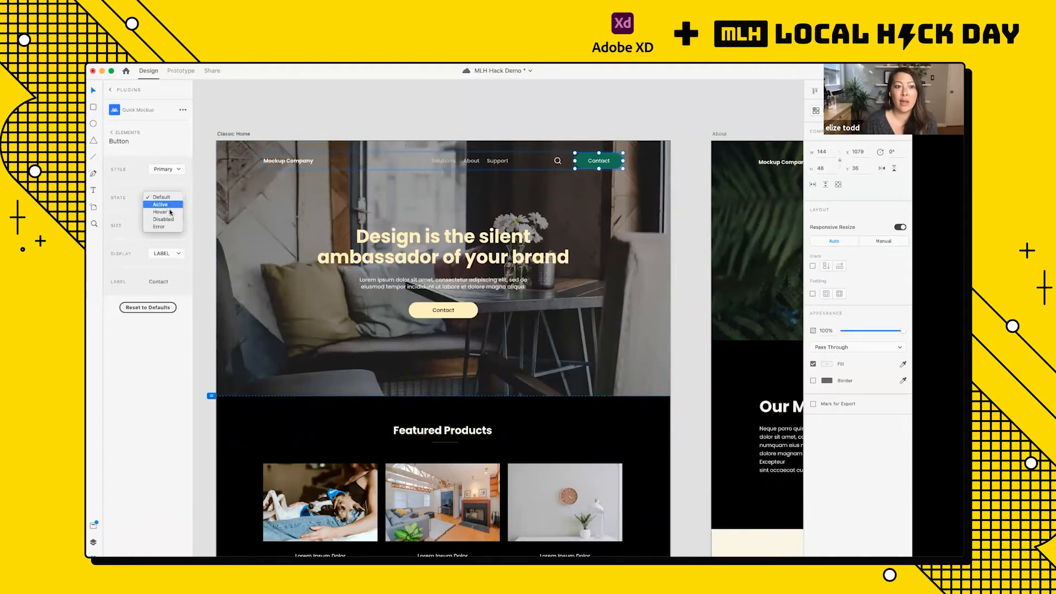
click(170, 215)
click(165, 199)
click(166, 205)
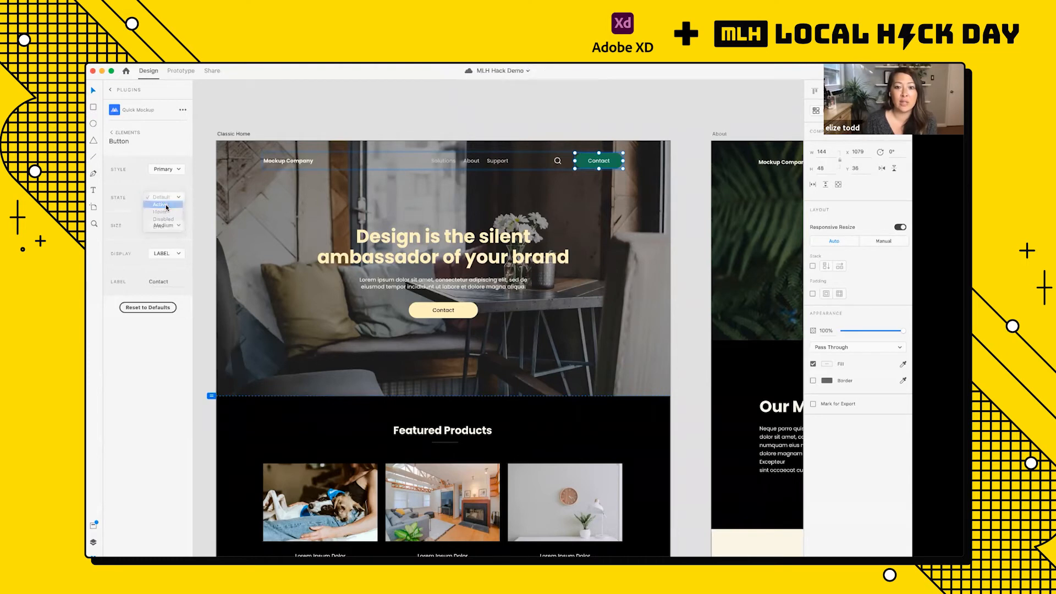
click(167, 202)
click(168, 206)
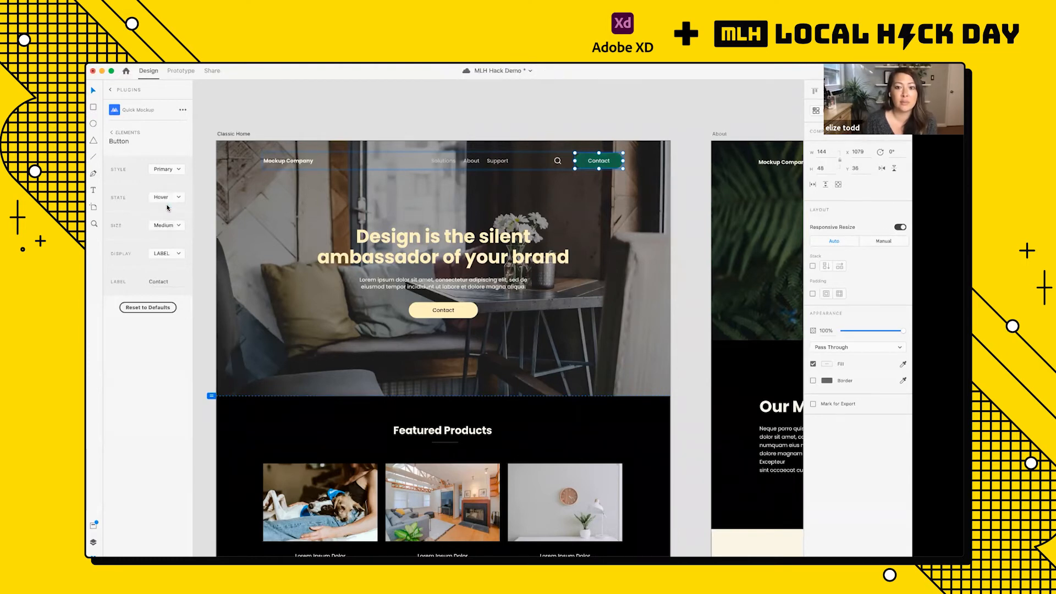
click(168, 199)
click(163, 183)
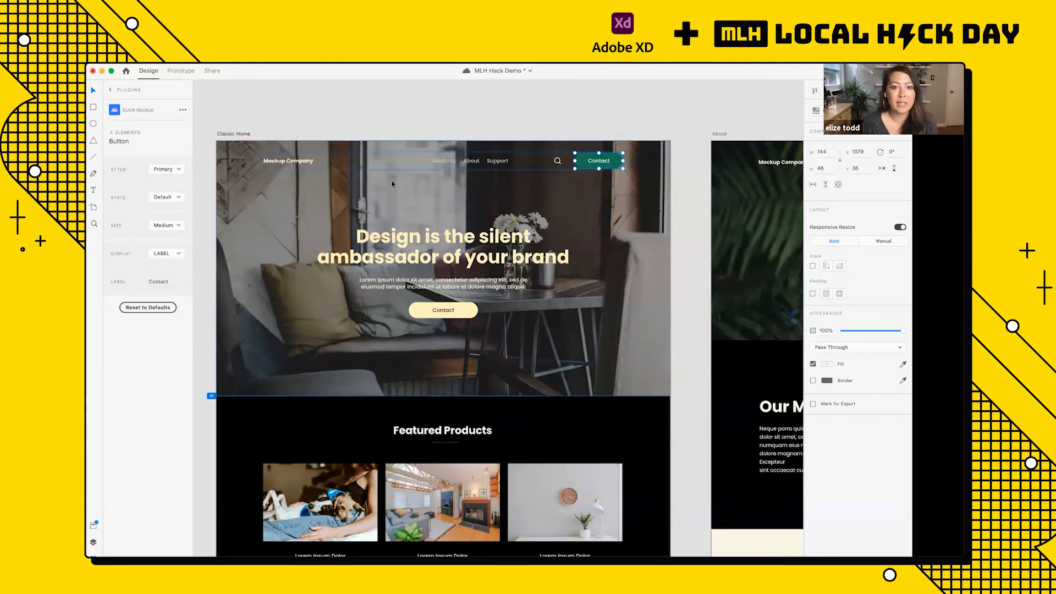
Step: Select the Classic Home navigation bar and examine its green Contact button up close
click(440, 117)
click(599, 163)
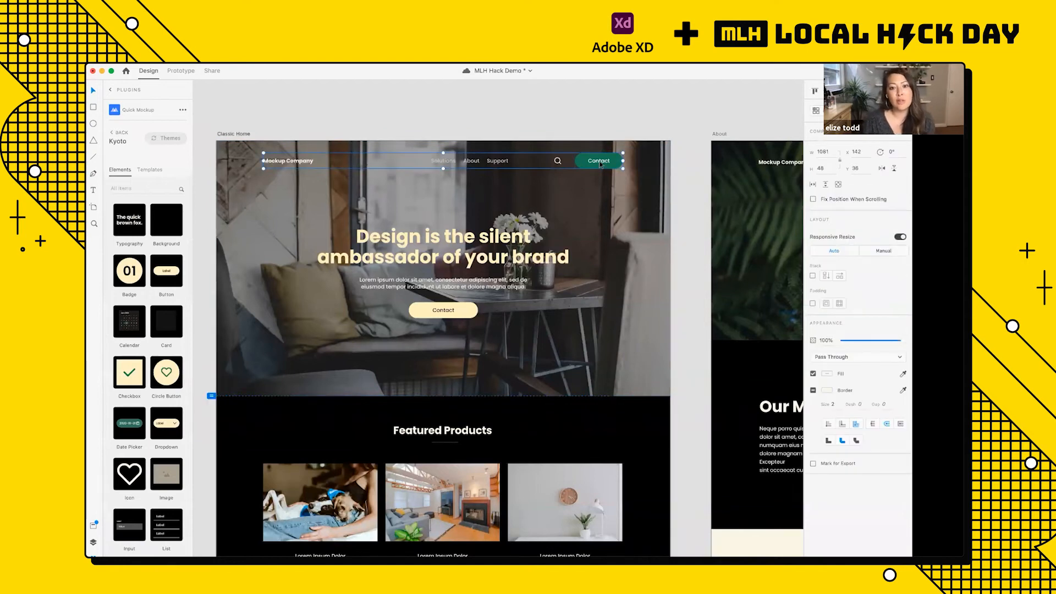
scroll(600, 163, up, 5)
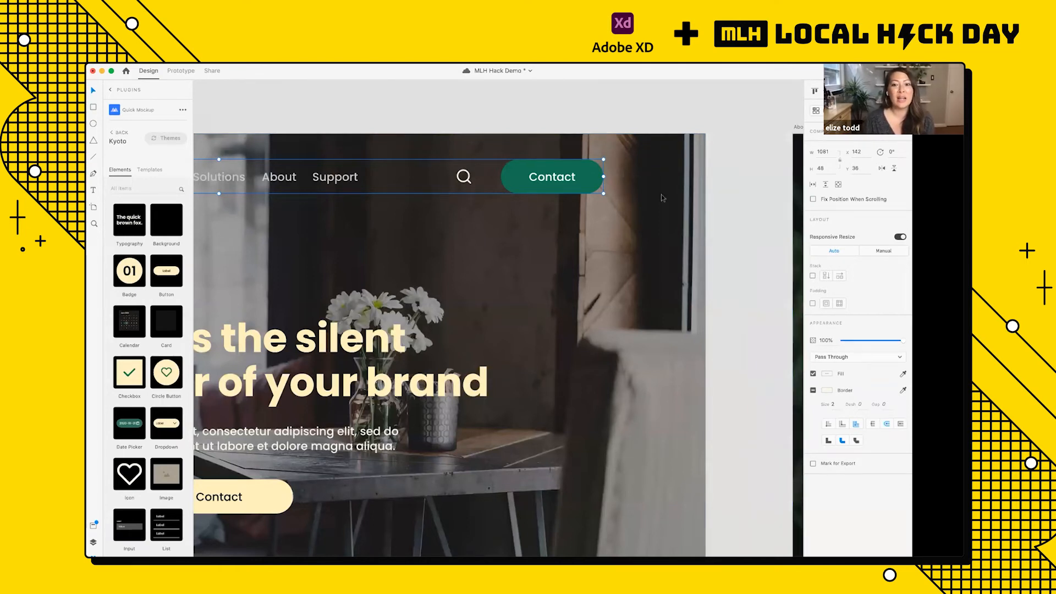
Step: Save the document with the restyled Classic Home navigation bar
scroll(631, 198, down, 5)
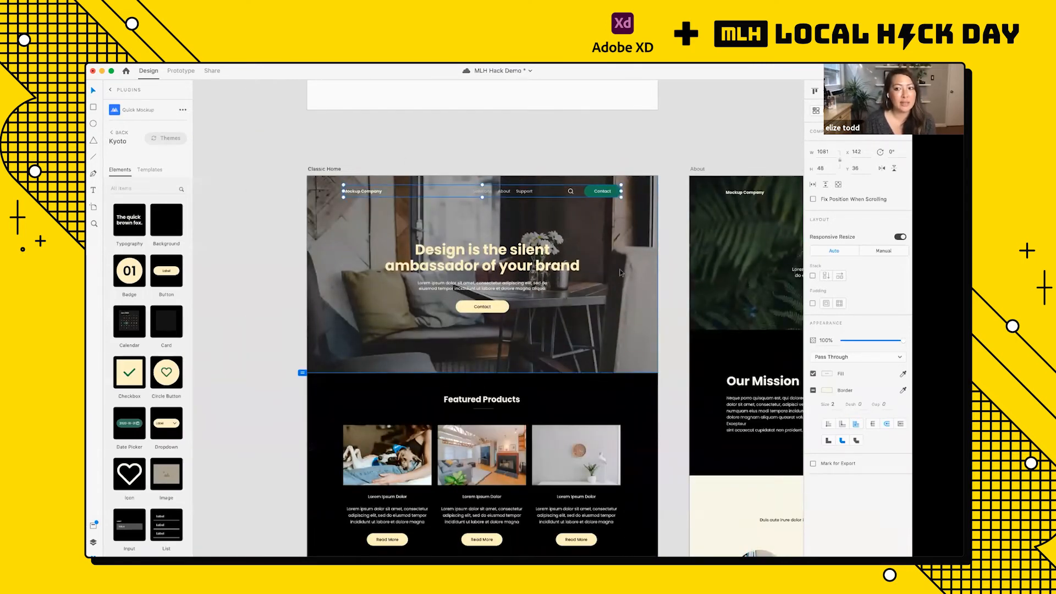
key(super+s)
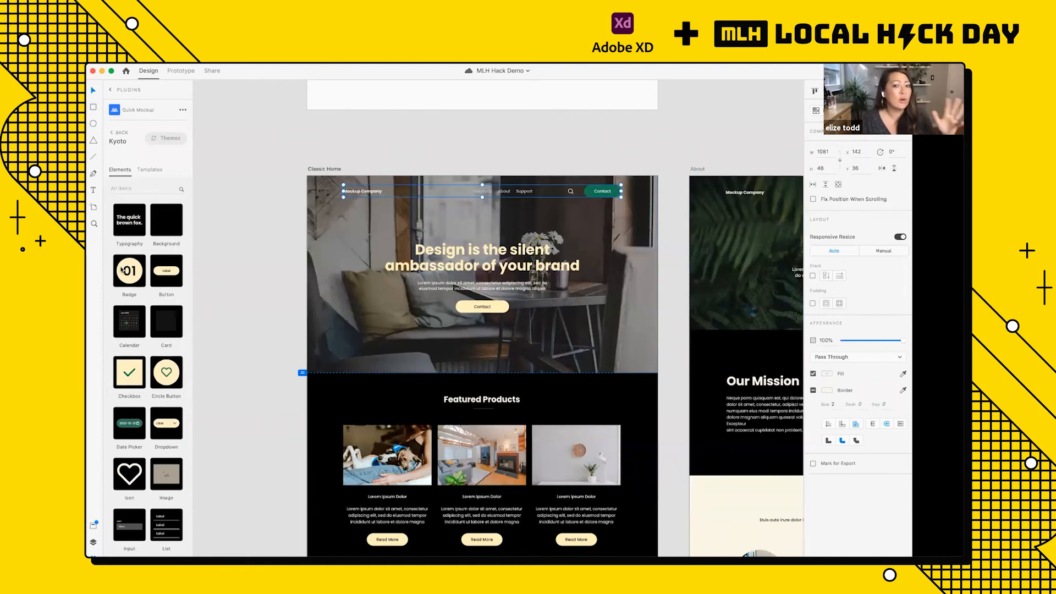
Step: Select the Contact button inside the Classic Home navigation bar and inspect its properties up close
double_click(585, 196)
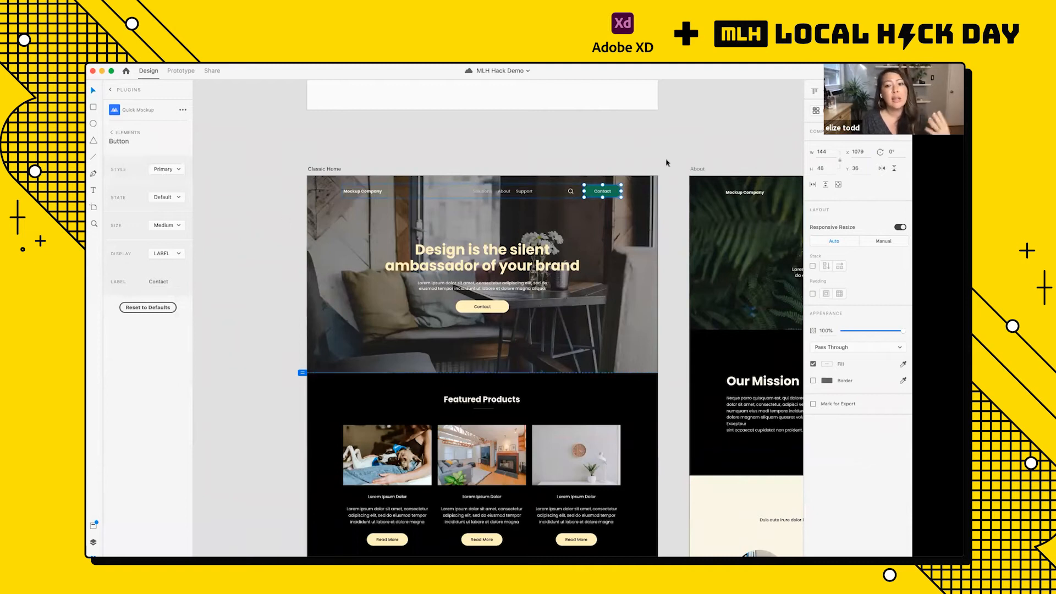
click(618, 182)
scroll(618, 182, up, 5)
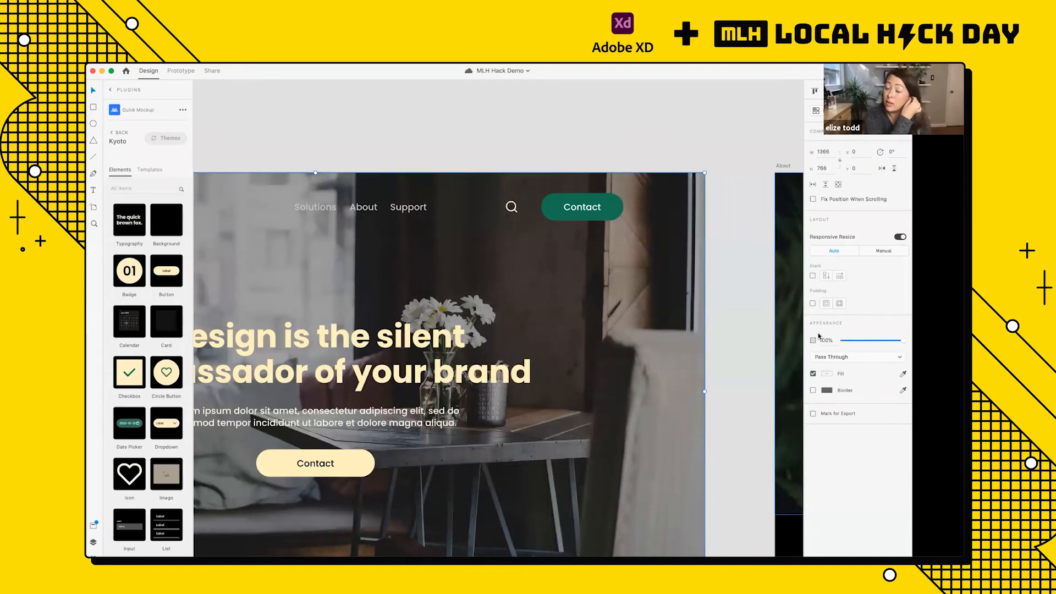
click(593, 204)
scroll(593, 202, up, 4)
double_click(617, 205)
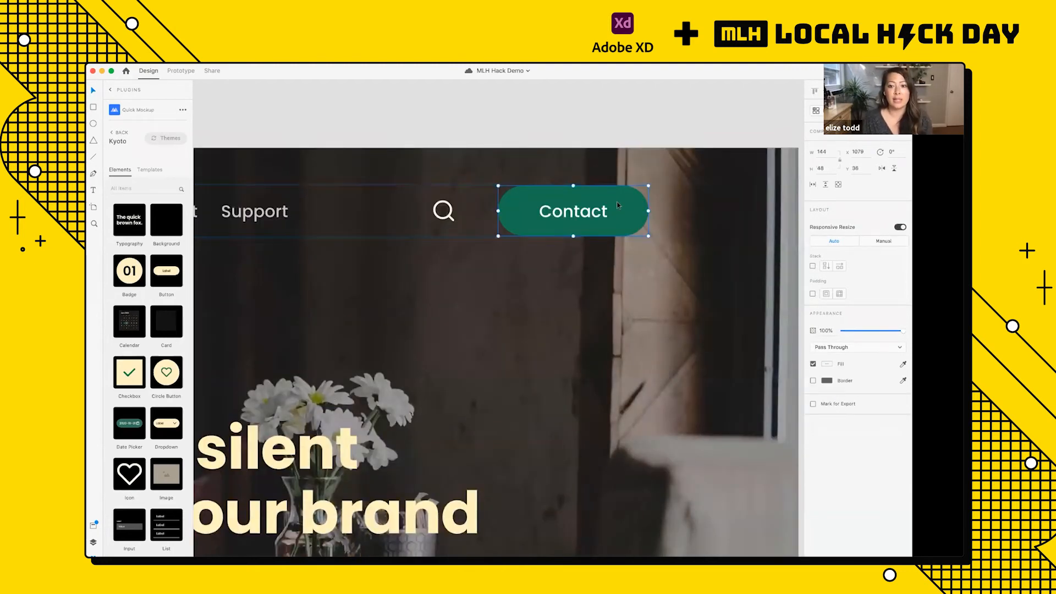
scroll(620, 138, down, 3)
click(619, 137)
double_click(612, 194)
scroll(613, 194, up, 4)
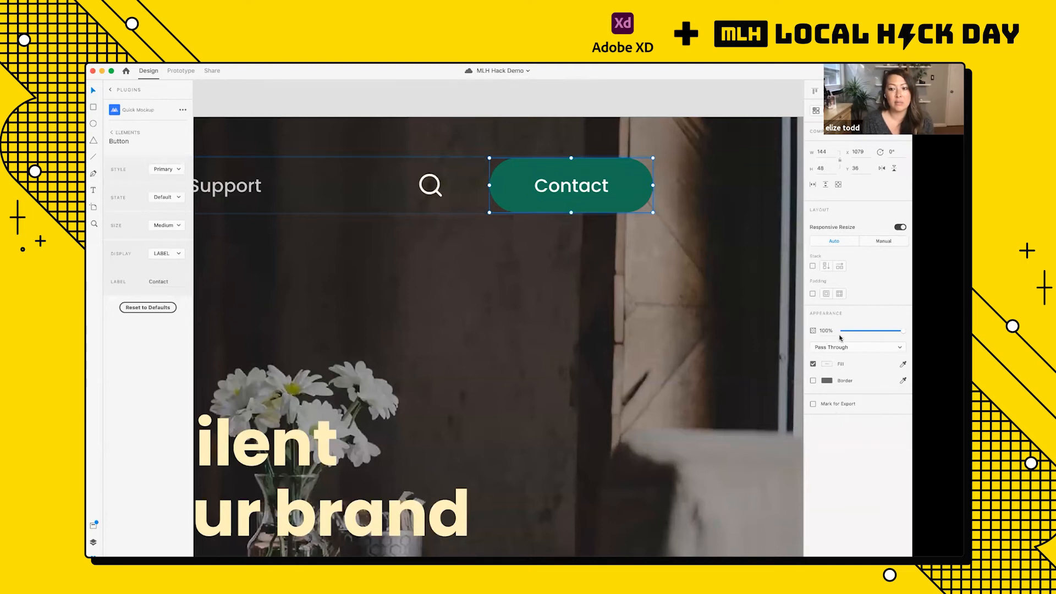
Step: Select the Contact button's background shape and inspect the layer structure of the Header's Icon and Button groups and the Hero group
double_click(611, 173)
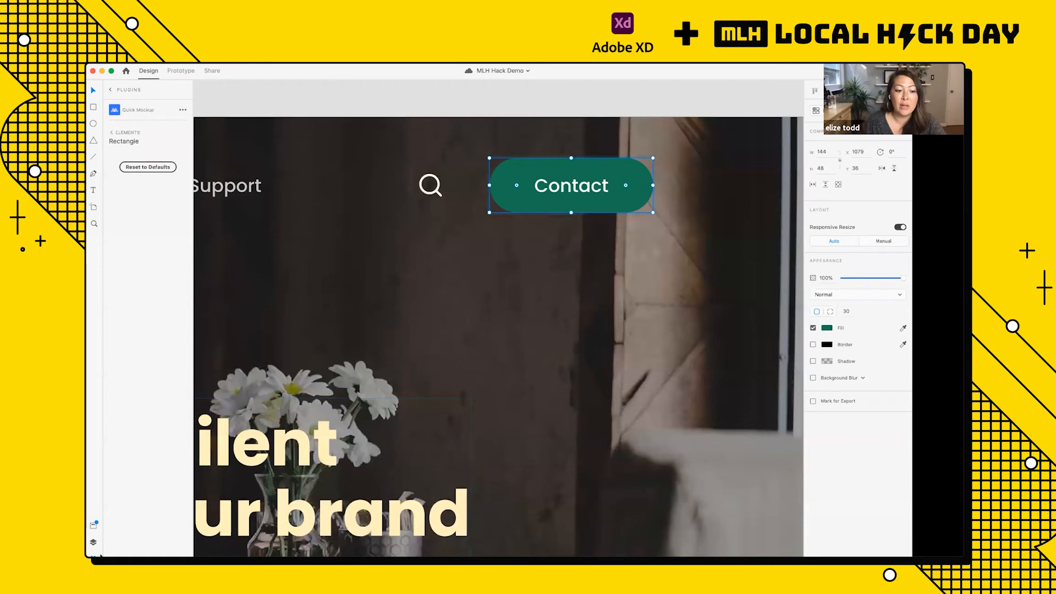
click(94, 542)
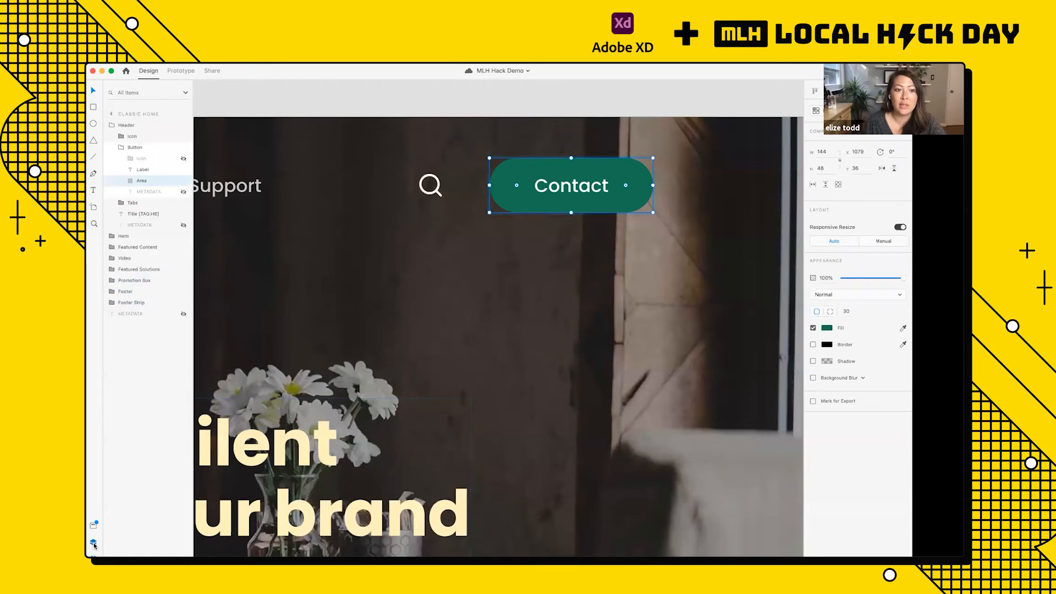
click(141, 170)
click(122, 139)
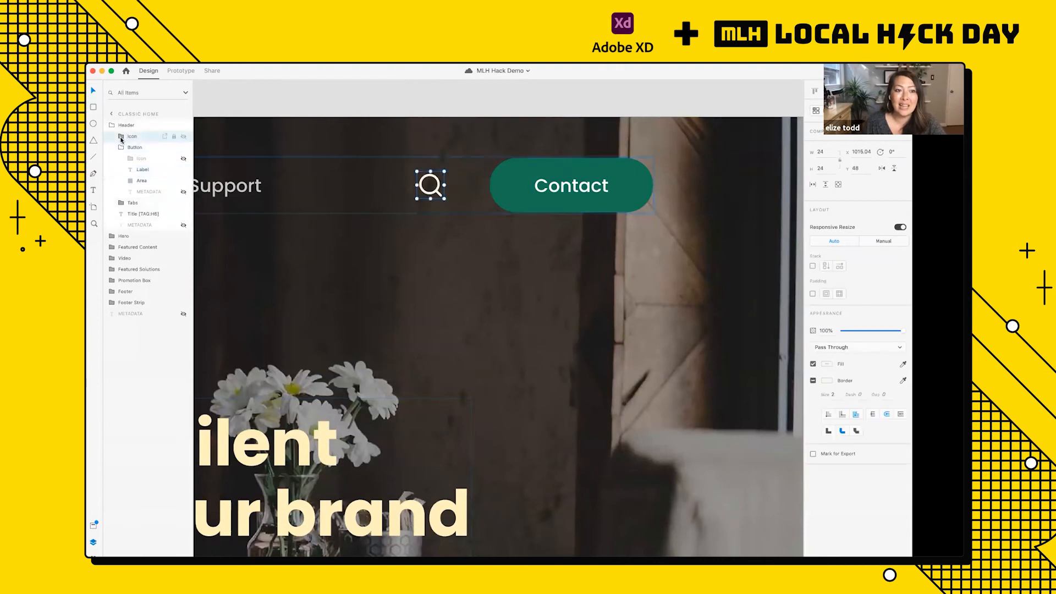
click(122, 139)
click(140, 148)
click(131, 149)
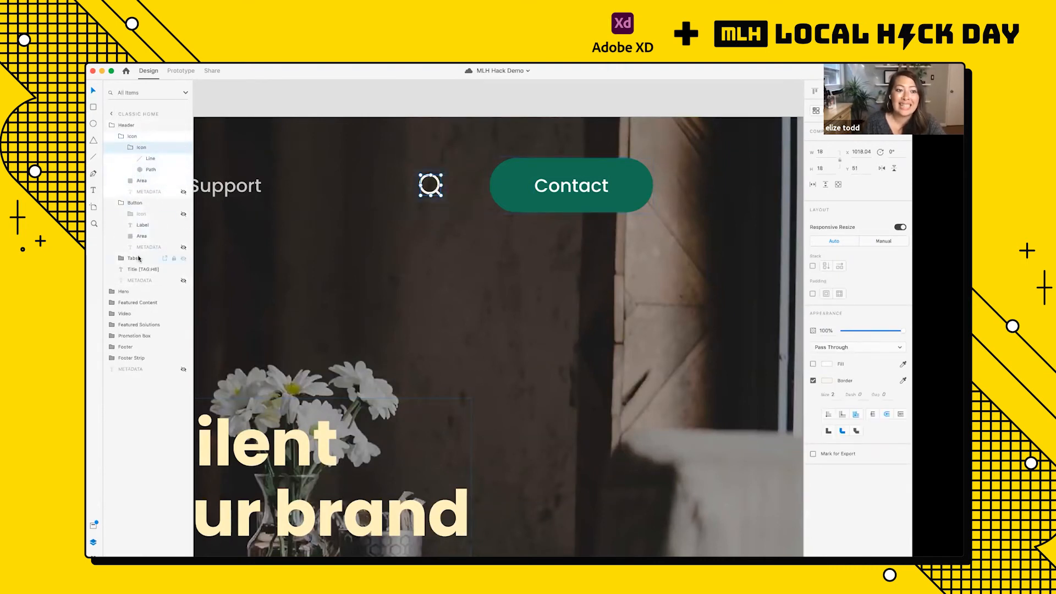
click(112, 292)
click(111, 292)
click(111, 126)
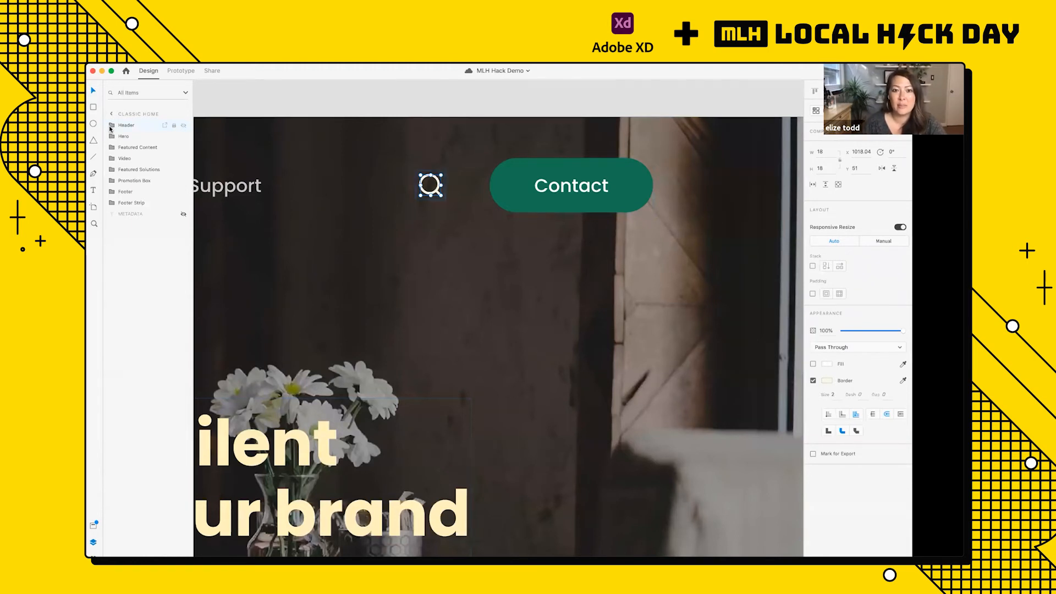
Step: Change the fill of the navigation bar Contact button's background shape to the saved mint-green swatch
click(494, 183)
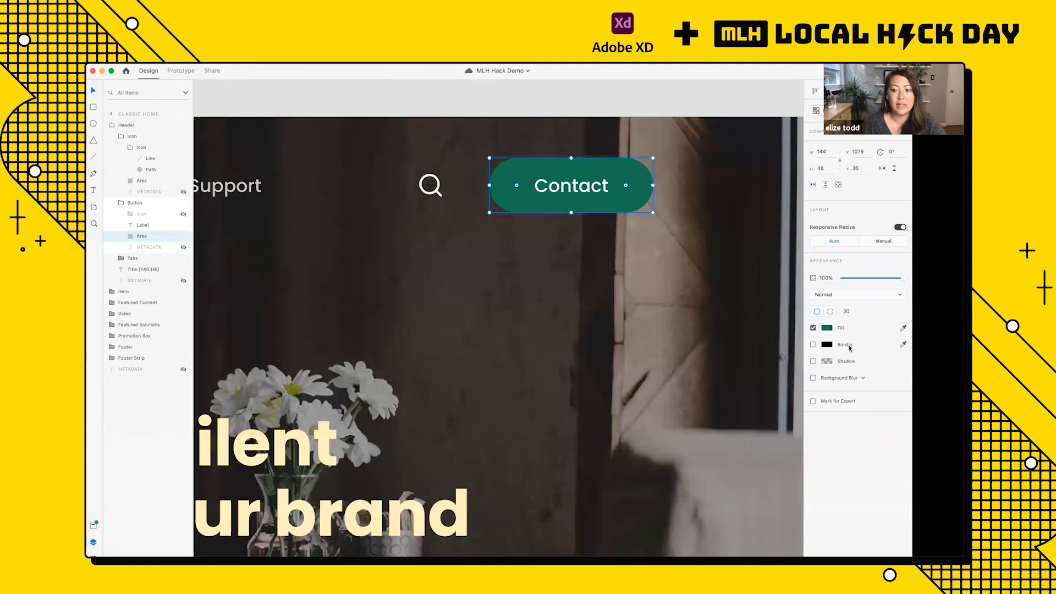
click(826, 329)
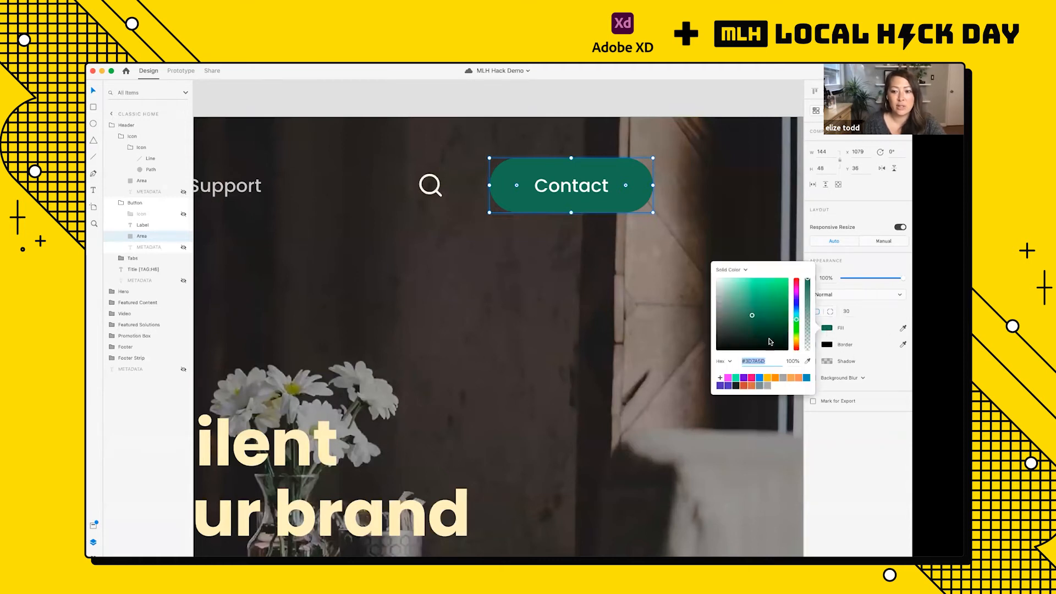
click(735, 378)
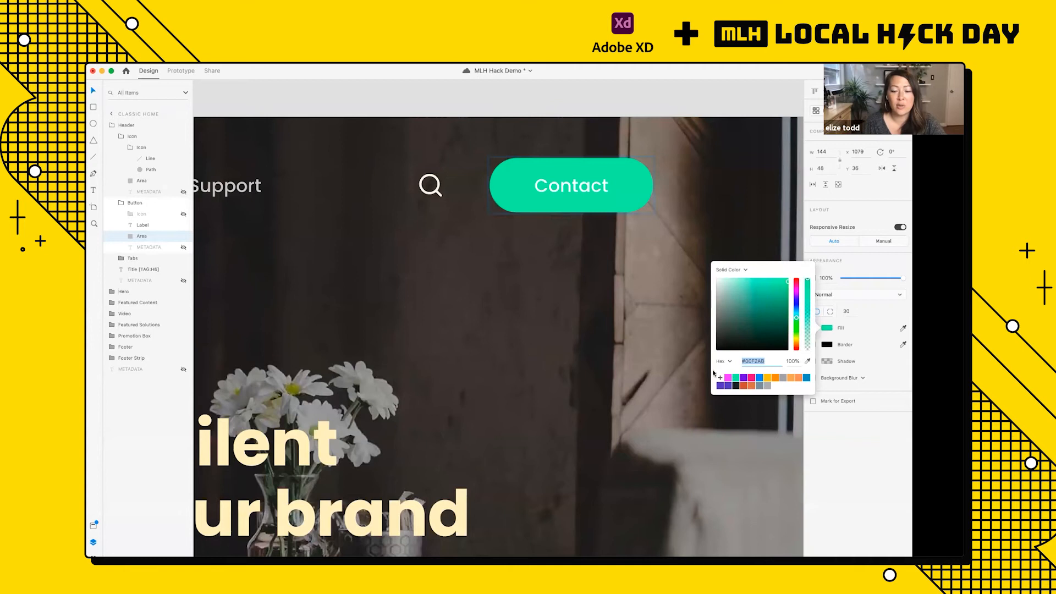
scroll(612, 345, down, 5)
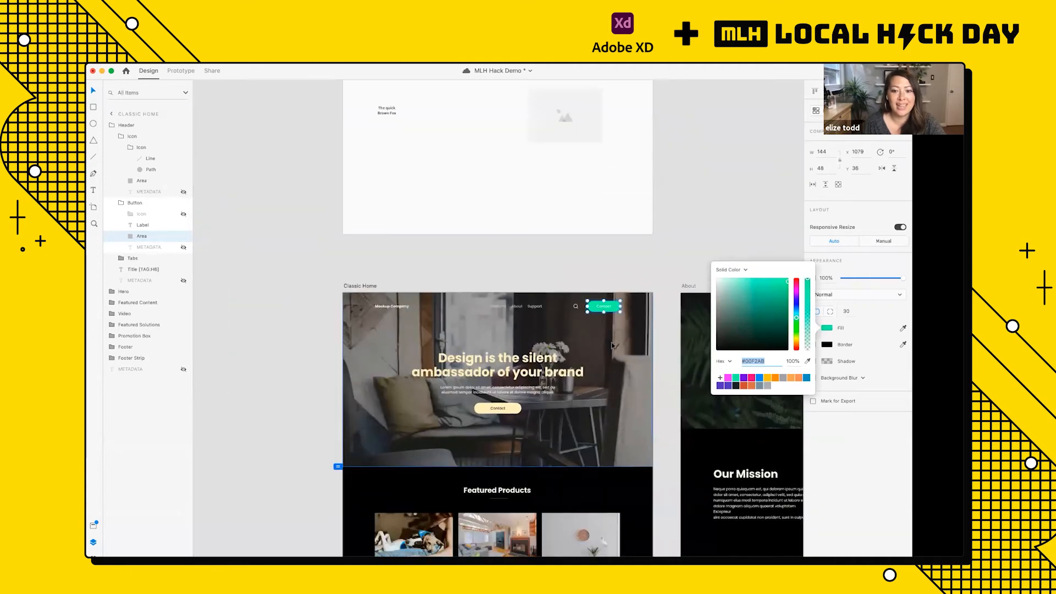
scroll(611, 345, down, 1)
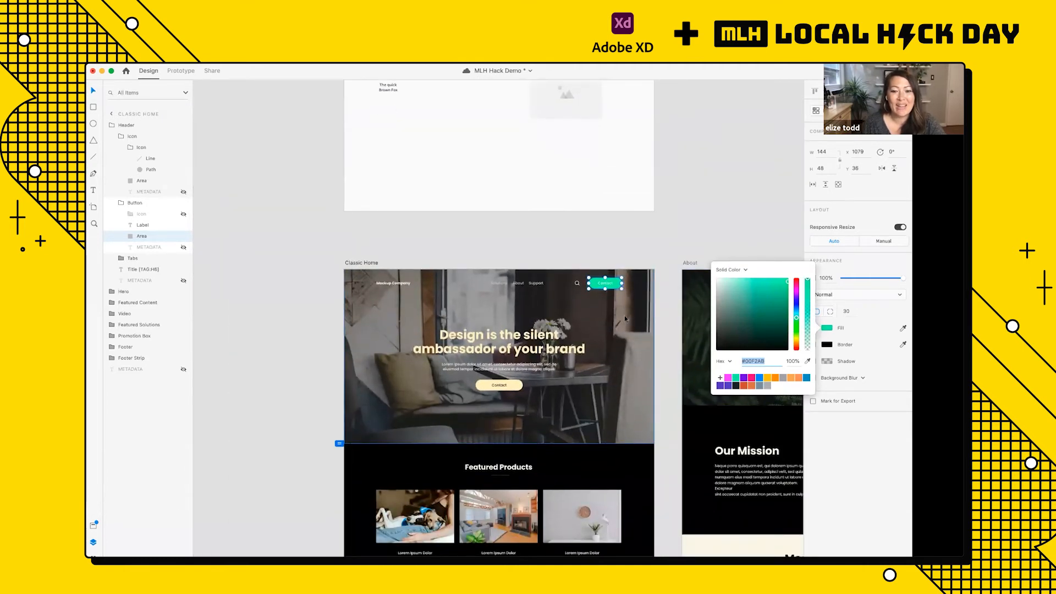
scroll(624, 315, down, 5)
scroll(627, 171, up, 3)
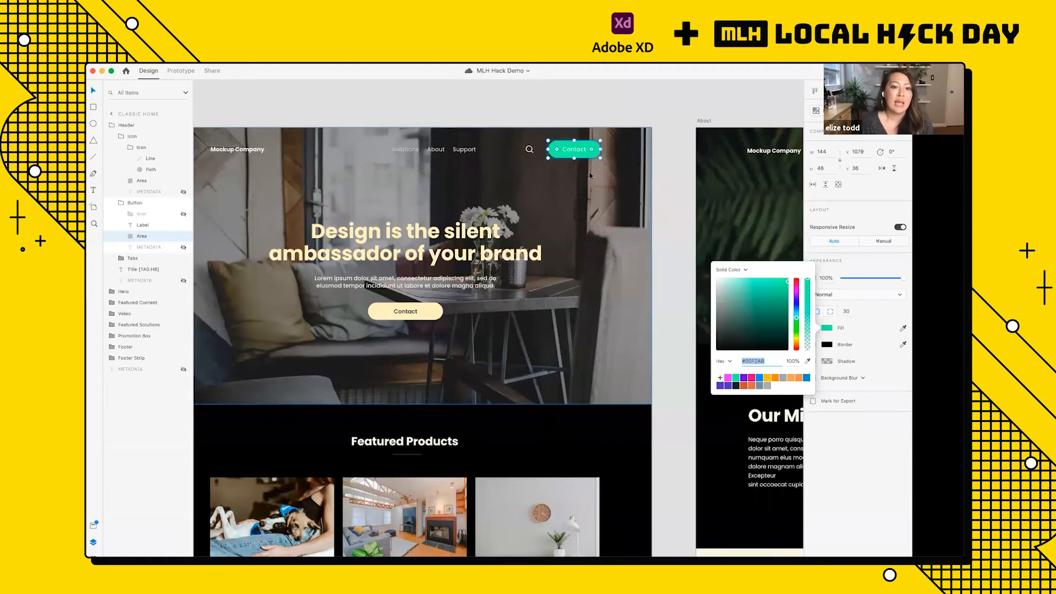
key(Escape)
Step: Examine the hero heading and compare the colors of buttons and headings across the Classic Home and About artboards
scroll(590, 175, down, 3)
click(441, 217)
scroll(441, 218, up, 3)
double_click(441, 218)
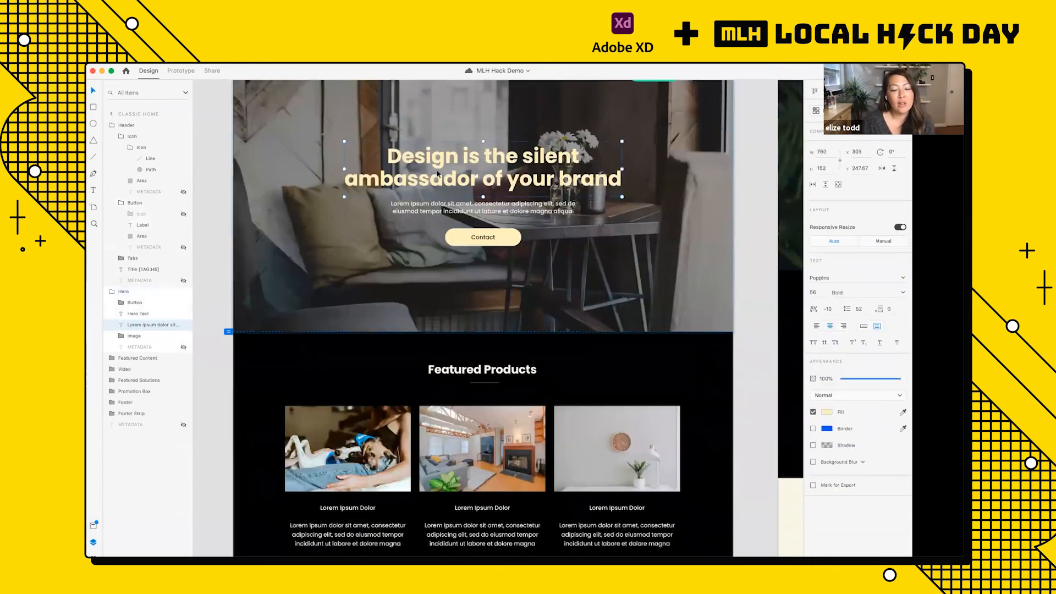
scroll(441, 175, down, 5)
scroll(294, 165, down, 3)
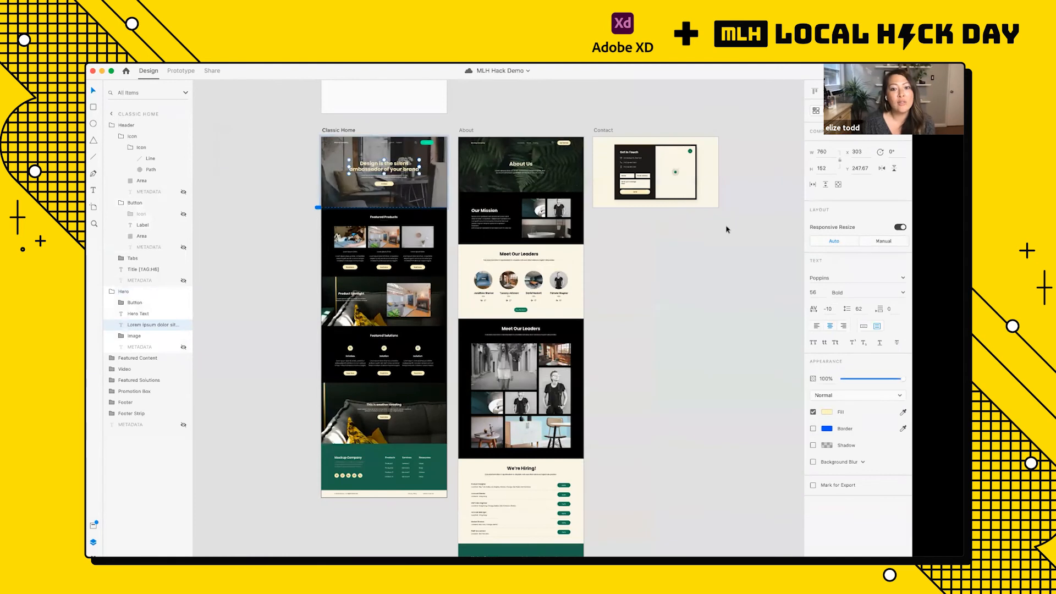
scroll(300, 159, up, 5)
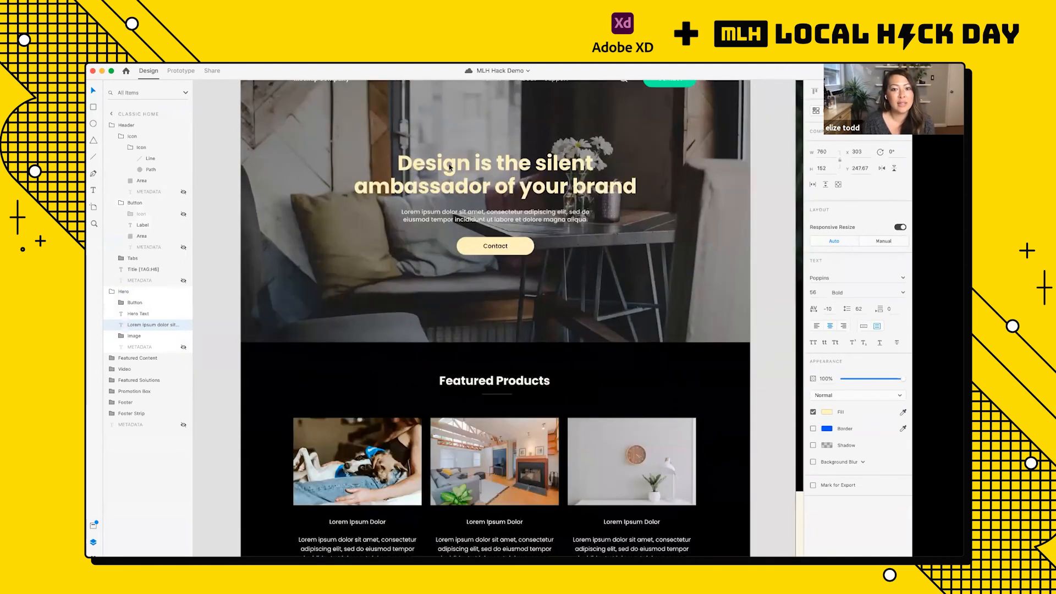
scroll(505, 201, down, 4)
scroll(605, 203, right, 3)
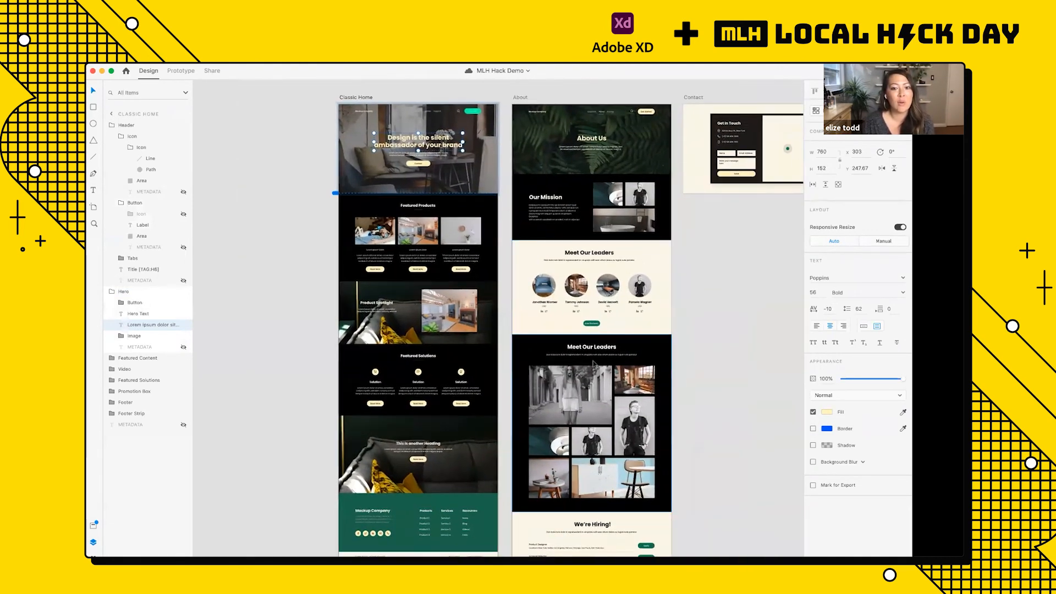
scroll(486, 222, up, 4)
scroll(486, 222, up, 3)
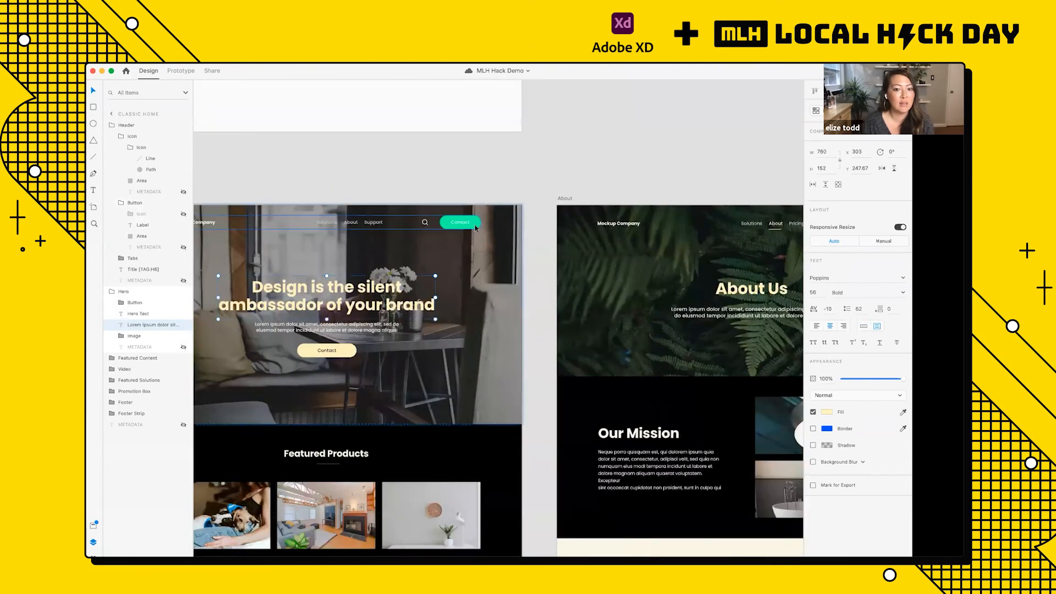
scroll(476, 228, down, 5)
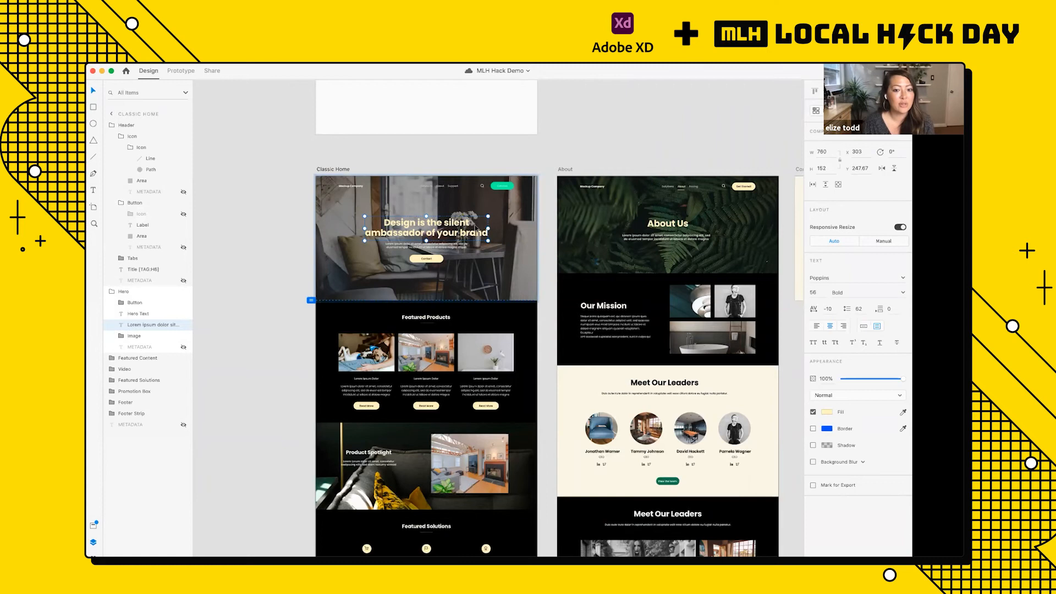
scroll(476, 228, down, 3)
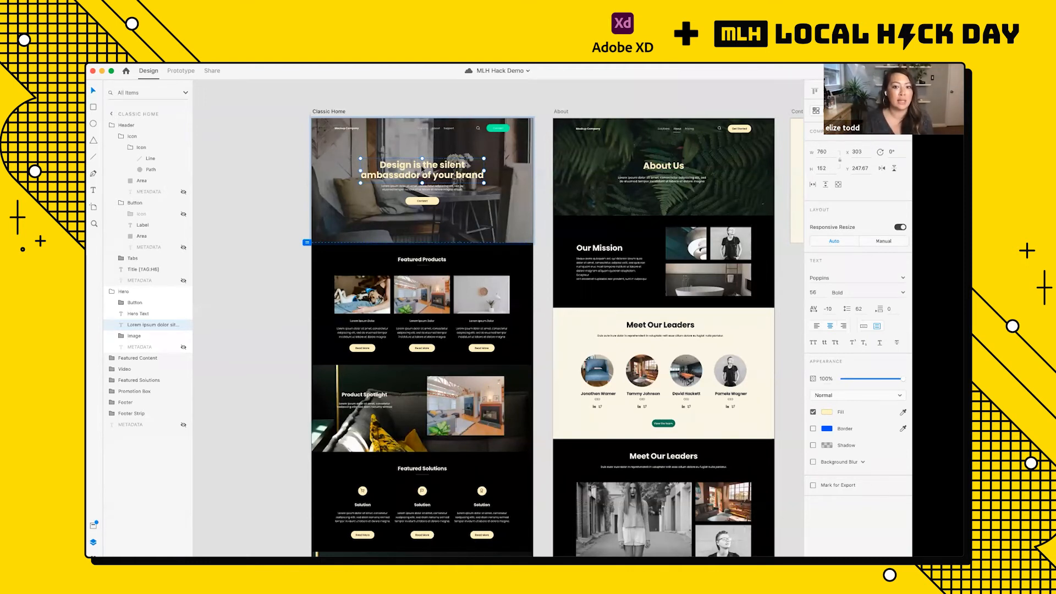
Step: Fill the background shape of the hero section's Contact button with the saved mint-green swatch
click(507, 129)
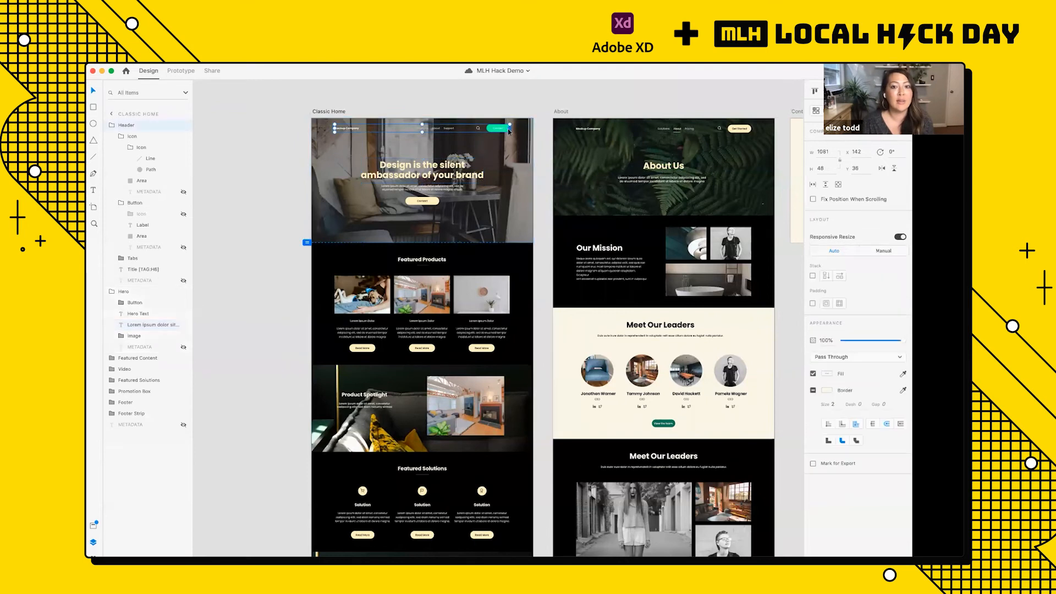
scroll(507, 130, up, 3)
scroll(503, 121, left, 3)
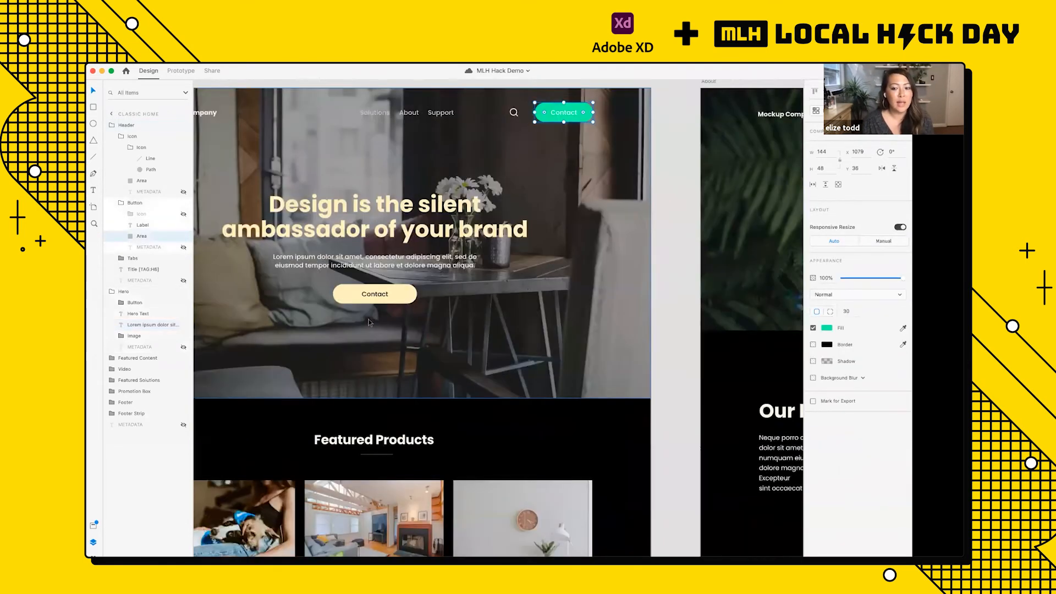
scroll(504, 121, down, 2)
click(421, 296)
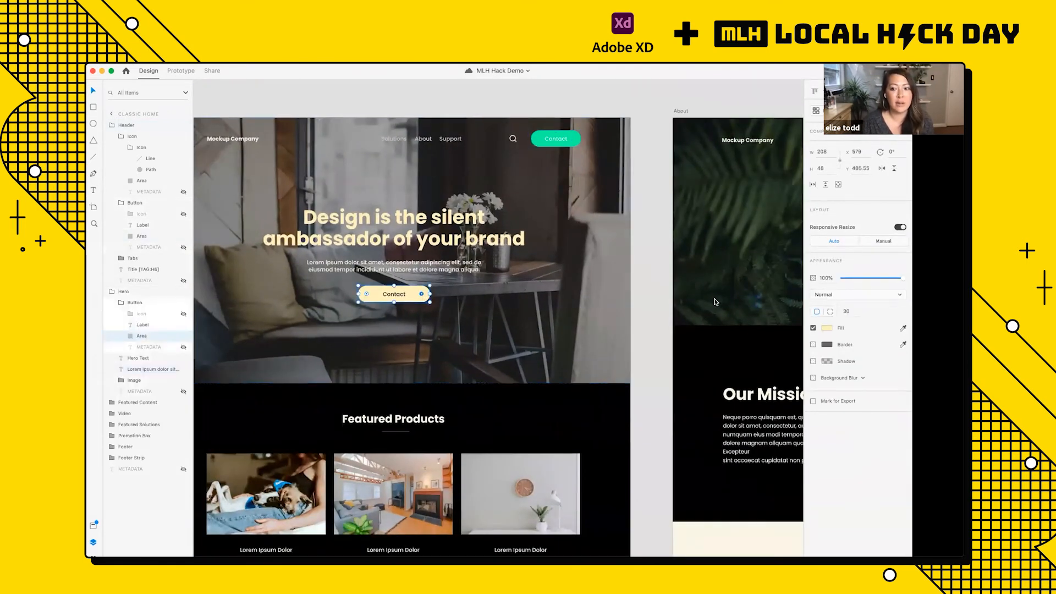
click(827, 328)
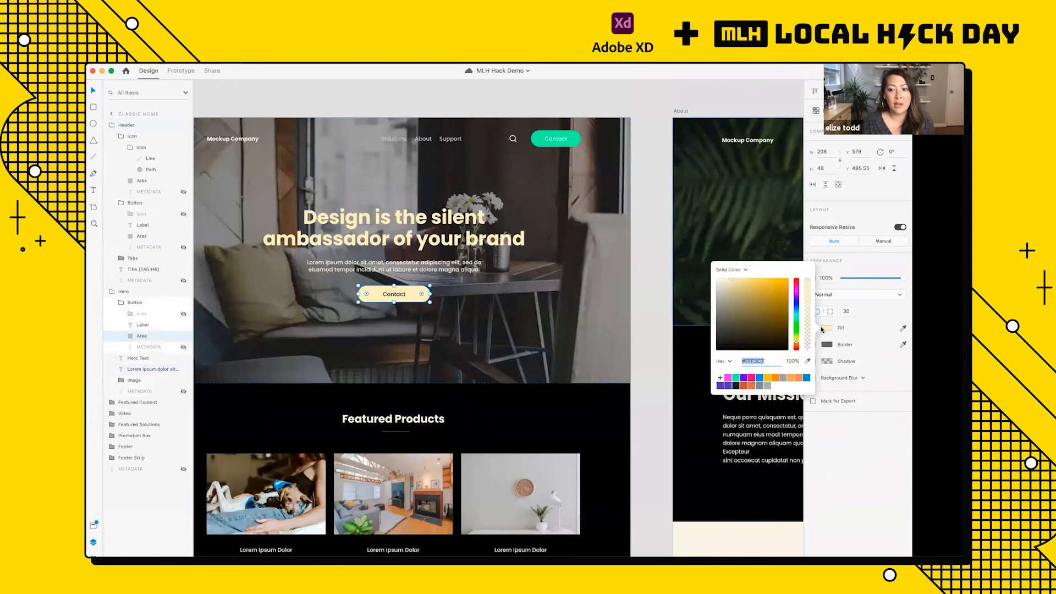
click(735, 378)
Step: Fill the middle Read More button under Featured Products with the saved mint-green swatch
scroll(479, 376, down, 5)
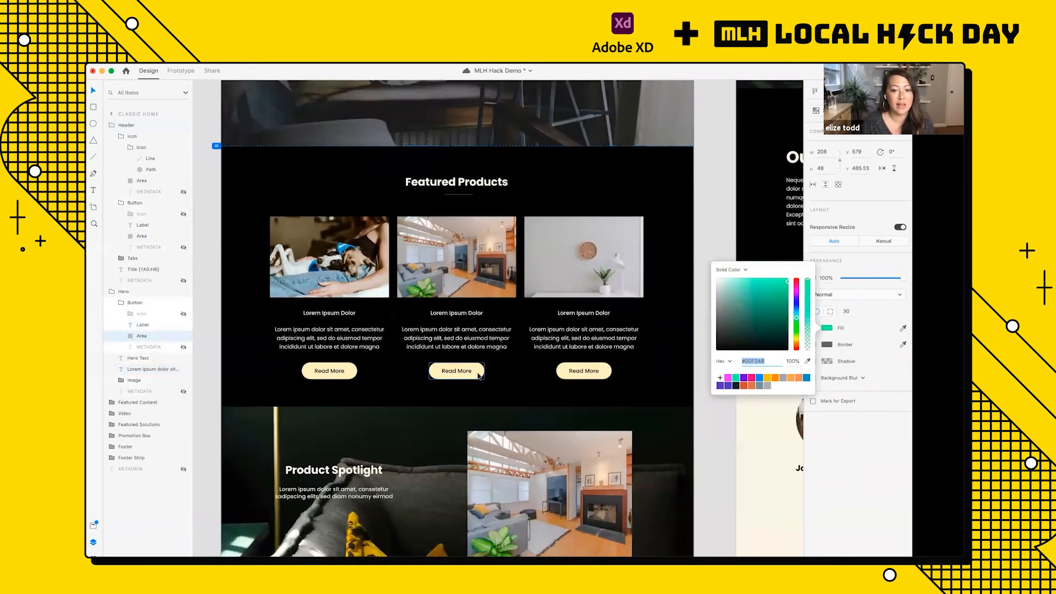
click(480, 376)
click(827, 328)
click(737, 379)
click(573, 365)
scroll(572, 365, down, 5)
Step: Undo the mint-green fills on the Read More button and both Contact buttons
key(super+z)
key(super+z)
scroll(565, 341, down, 5)
key(super+z)
scroll(432, 302, up, 5)
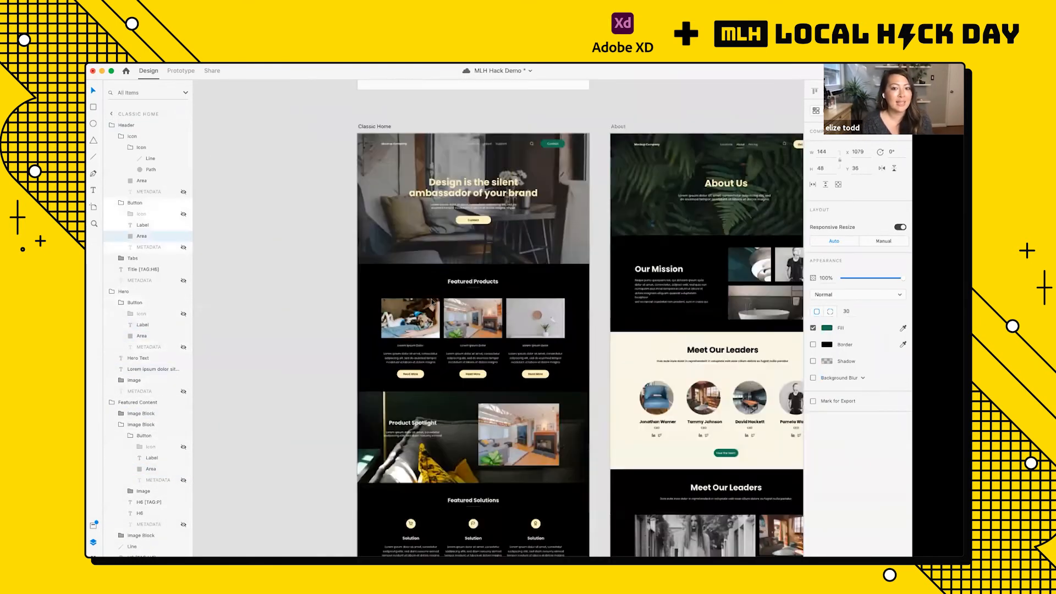
scroll(432, 301, up, 2)
click(552, 164)
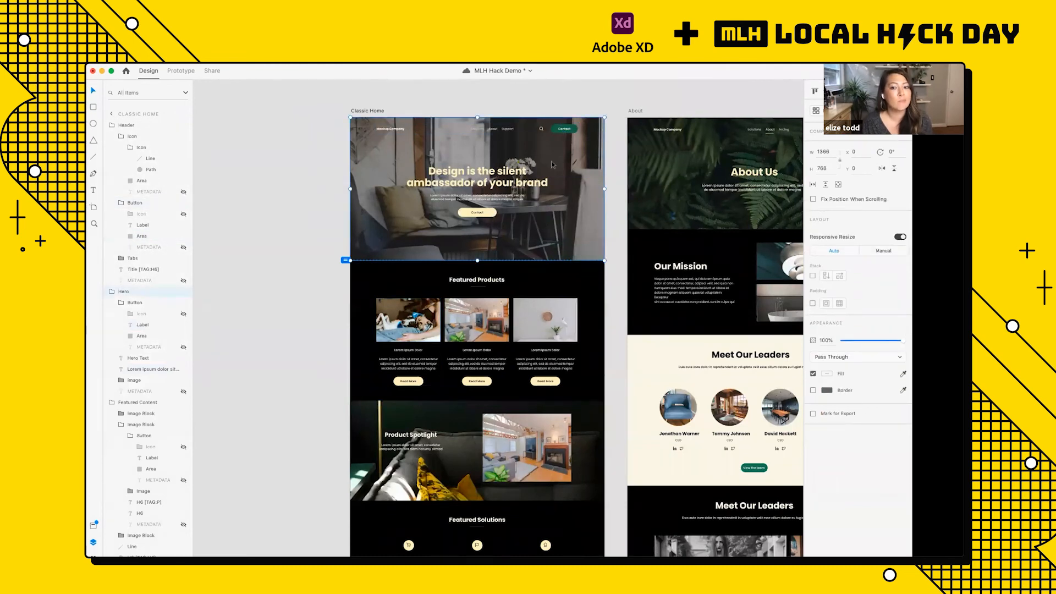
Step: Undo the earlier style changes on the Classic Home navigation bar's Contact button to restore its cream color
scroll(561, 151, up, 5)
key(super+z)
key(super+z)
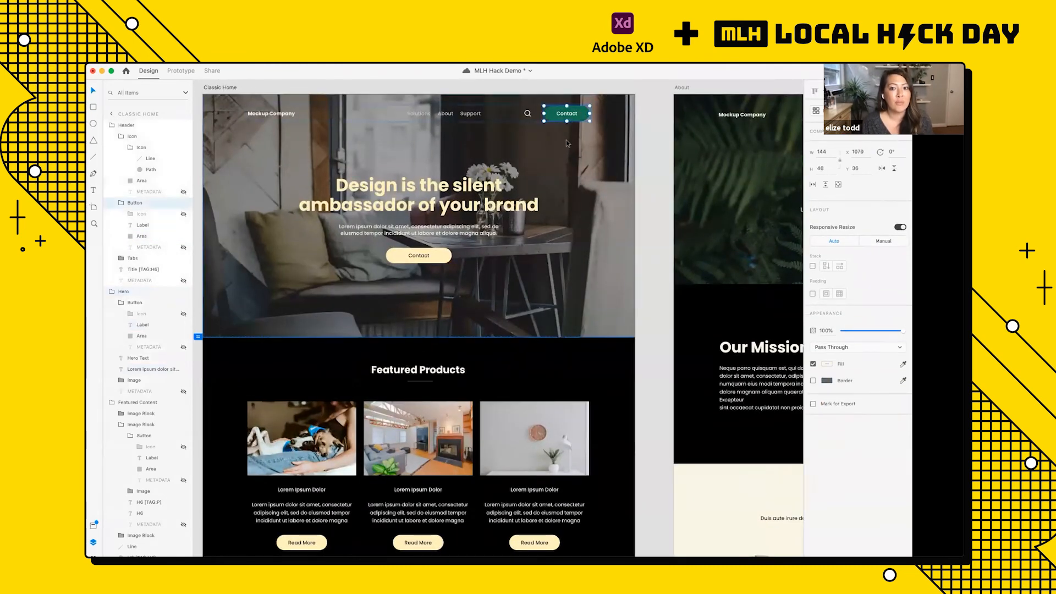
key(super+z)
scroll(502, 169, up, 2)
click(503, 173)
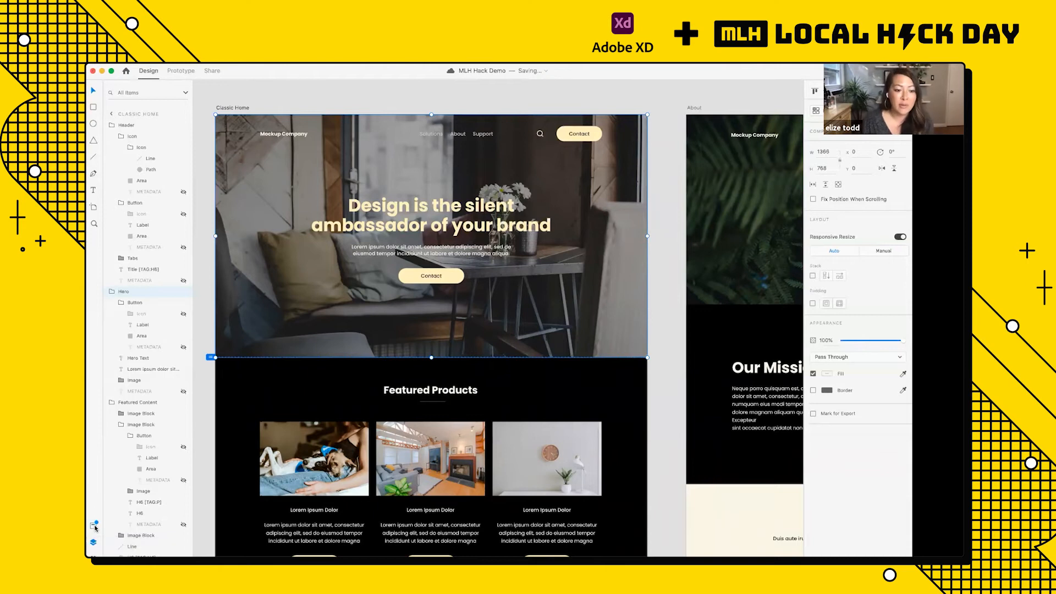
Step: Open the document assets and look through the list of saved colors
click(95, 527)
scroll(154, 385, up, 5)
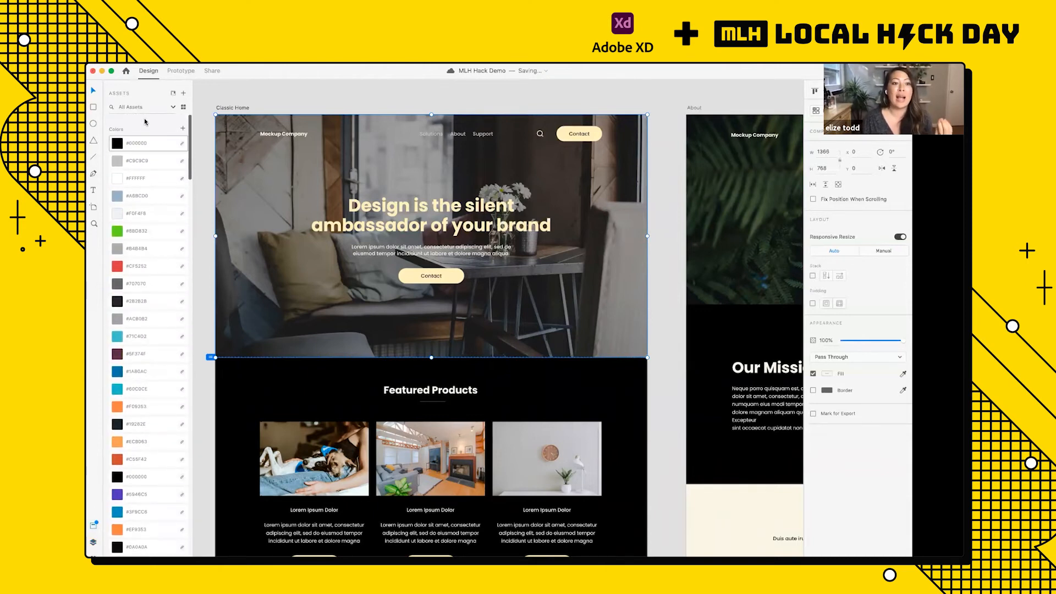
scroll(153, 218, down, 7)
scroll(152, 218, up, 7)
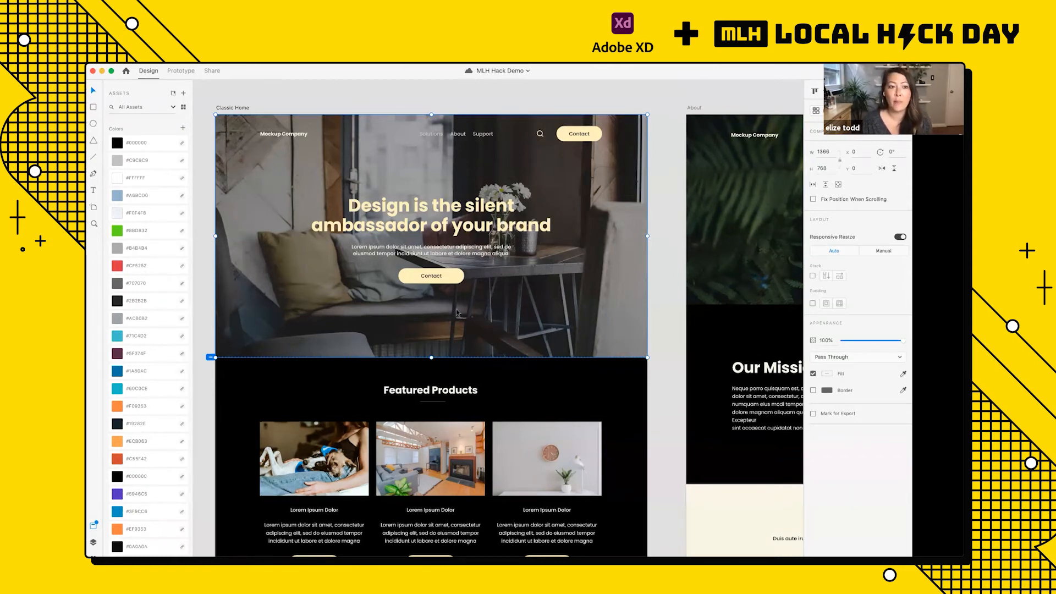
Step: Save the cream fill of the Classic Home hero's Contact button as a document color asset
click(454, 276)
double_click(454, 276)
scroll(454, 275, up, 5)
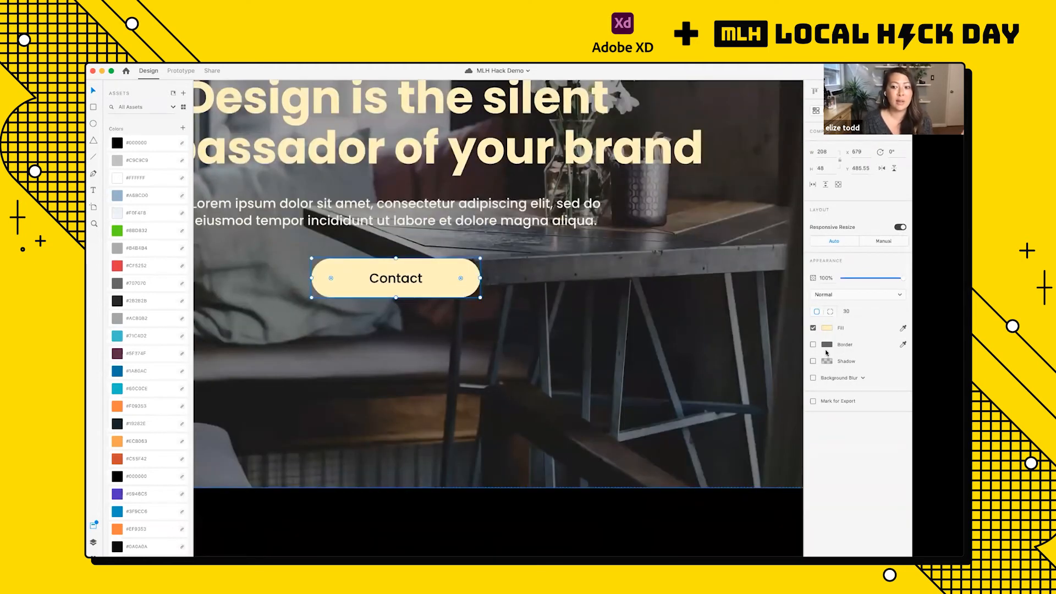
click(183, 130)
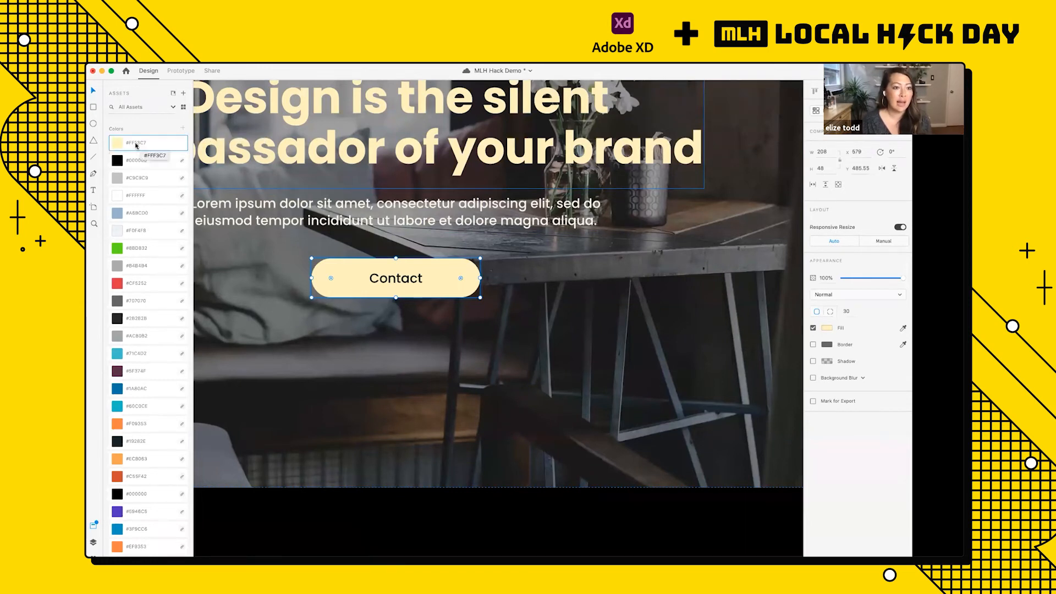
Step: Edit the saved cream color asset to mint green #C7FFC7
right_click(126, 145)
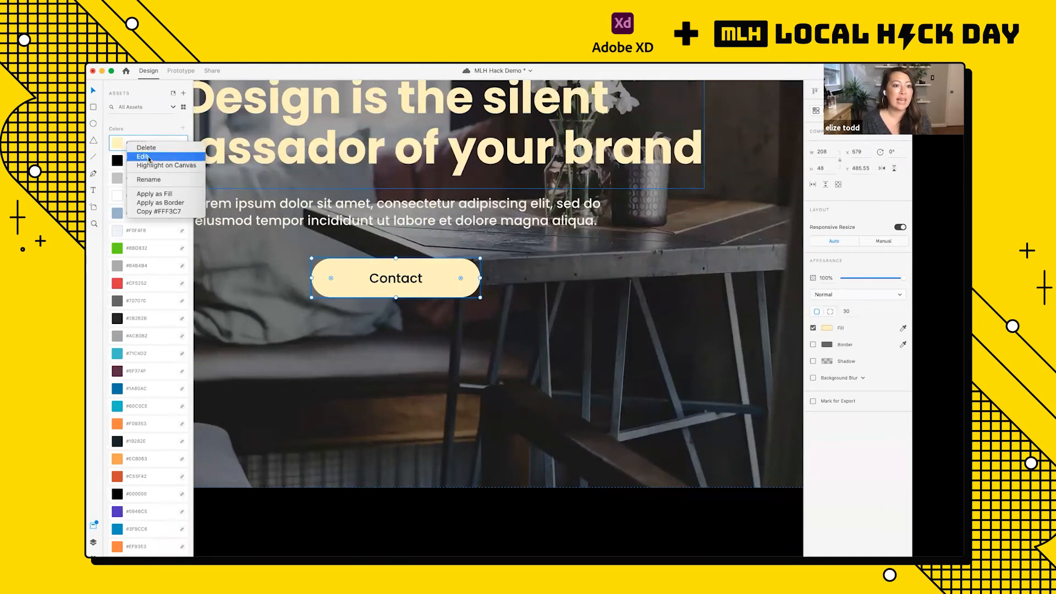
click(144, 157)
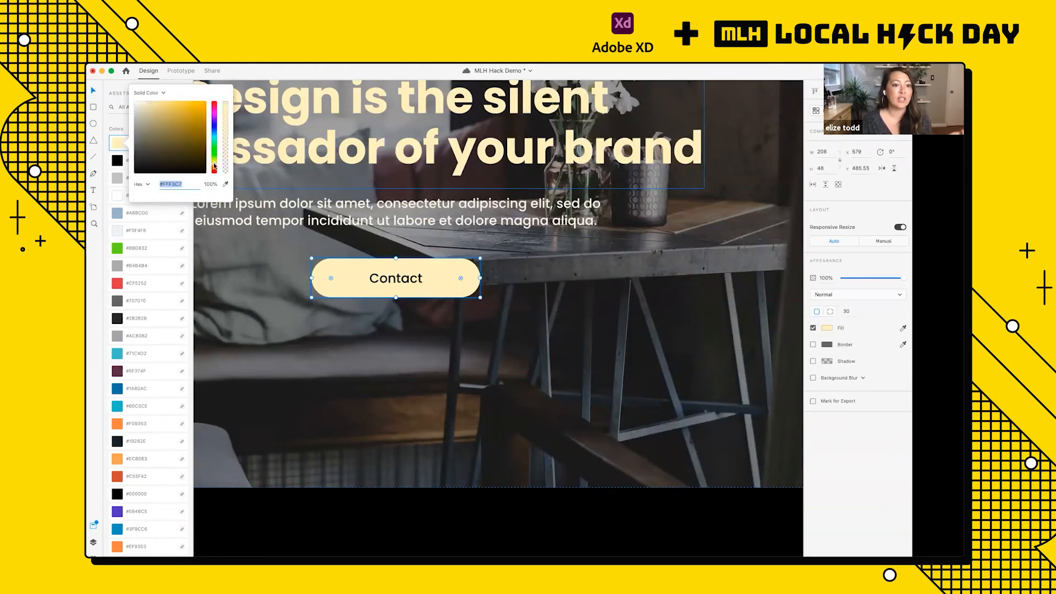
drag(214, 165, 215, 150)
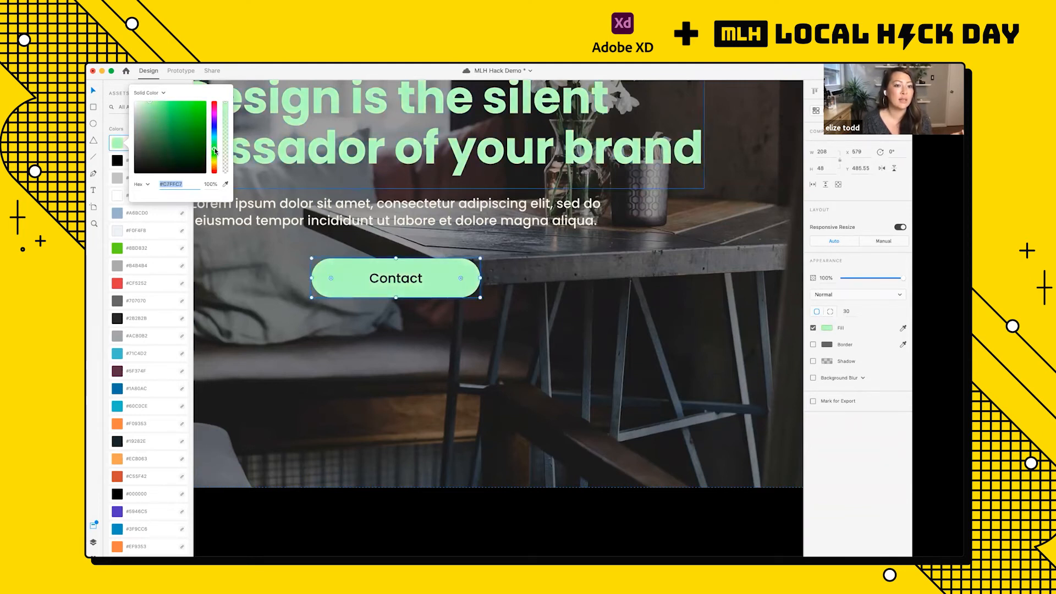
click(361, 173)
Step: Examine the buttons, headings and icons across the Classic Home, About and Contact artboards for the edited asset color
scroll(361, 173, down, 10)
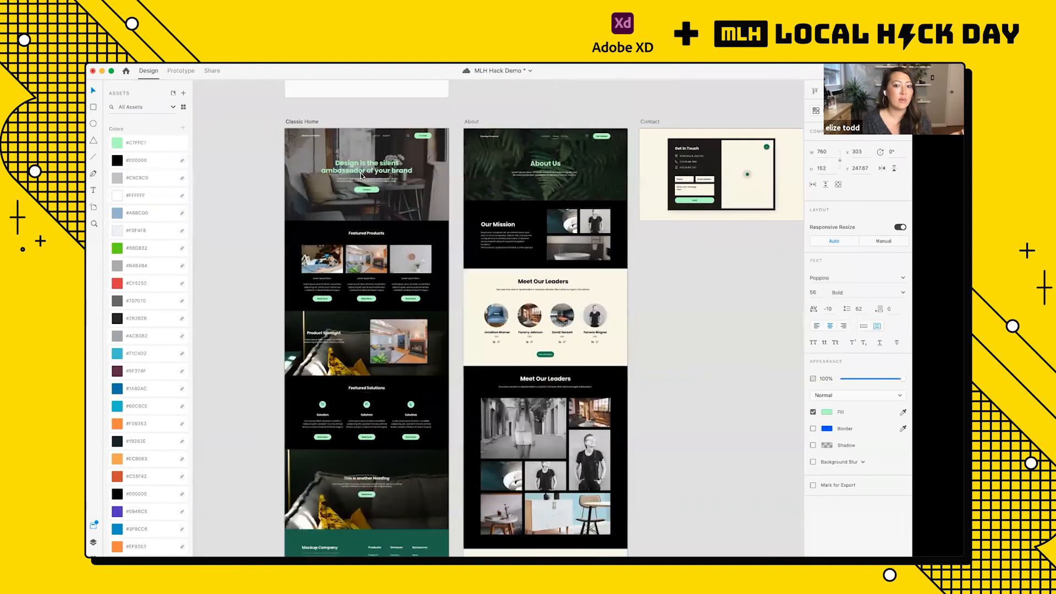
scroll(378, 457, down, 3)
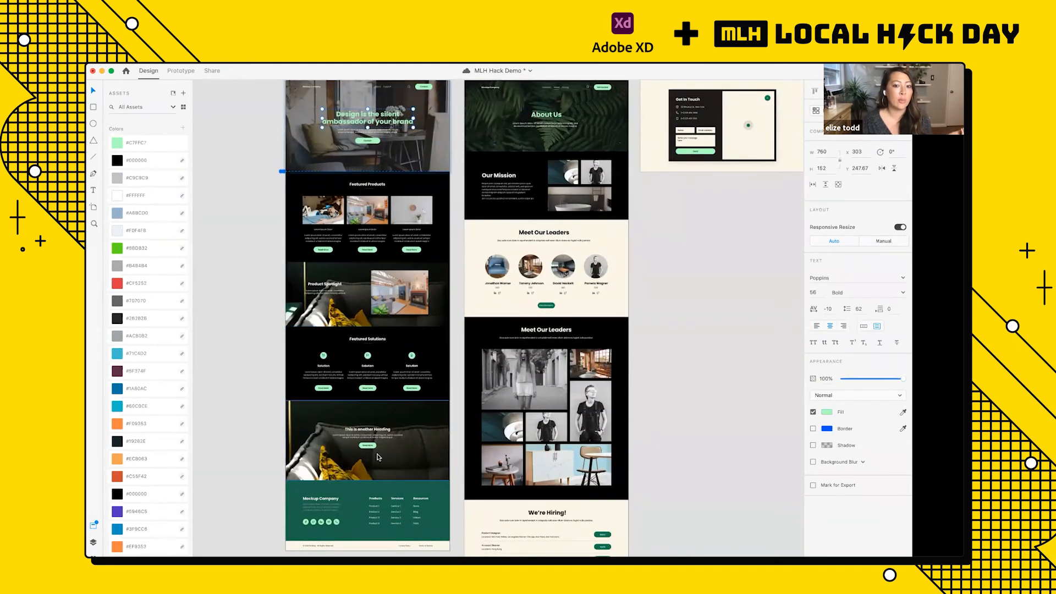
scroll(378, 455, up, 2)
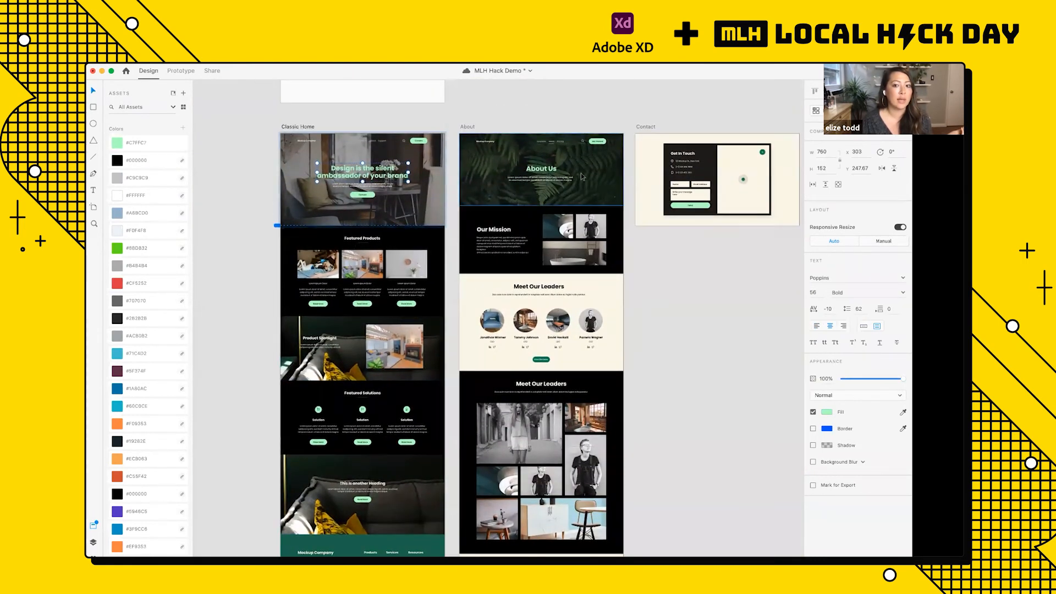
scroll(582, 176, up, 10)
scroll(583, 177, down, 5)
scroll(523, 192, right, 4)
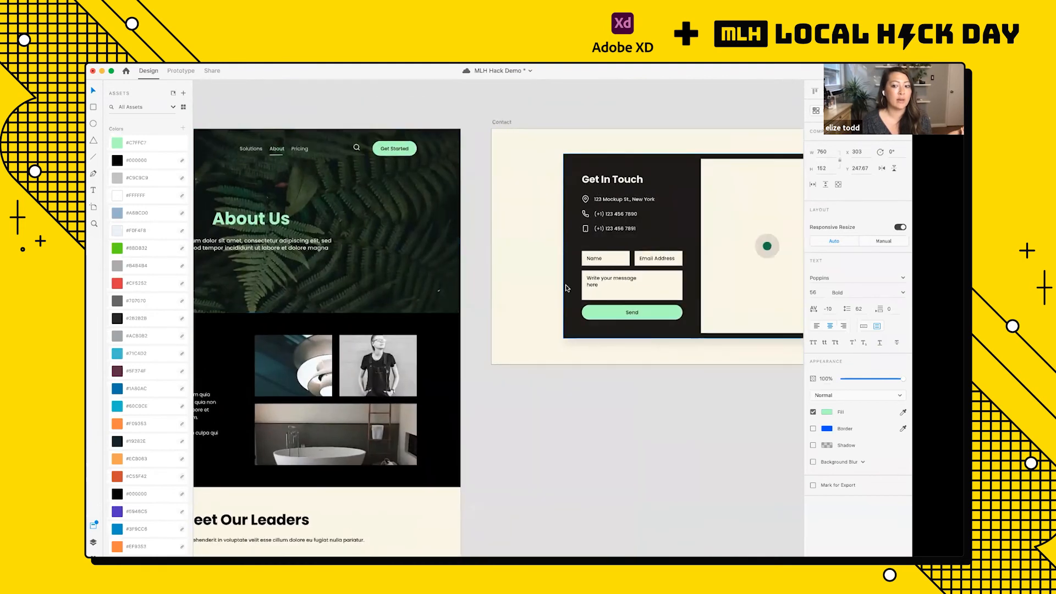
scroll(567, 288, left, 5)
scroll(566, 285, left, 8)
scroll(566, 285, down, 10)
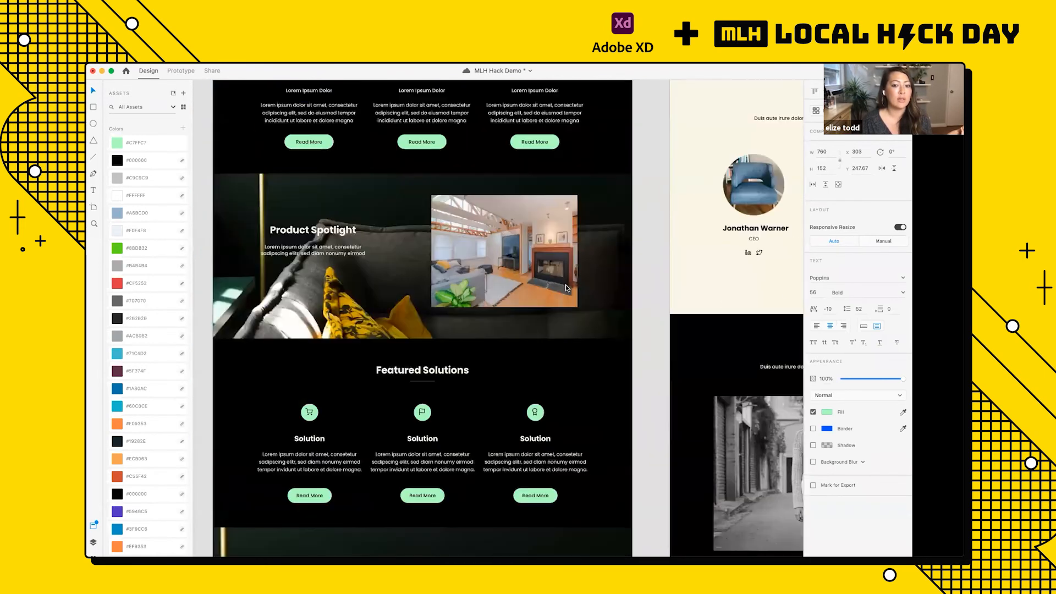
scroll(525, 312, down, 3)
scroll(407, 440, down, 5)
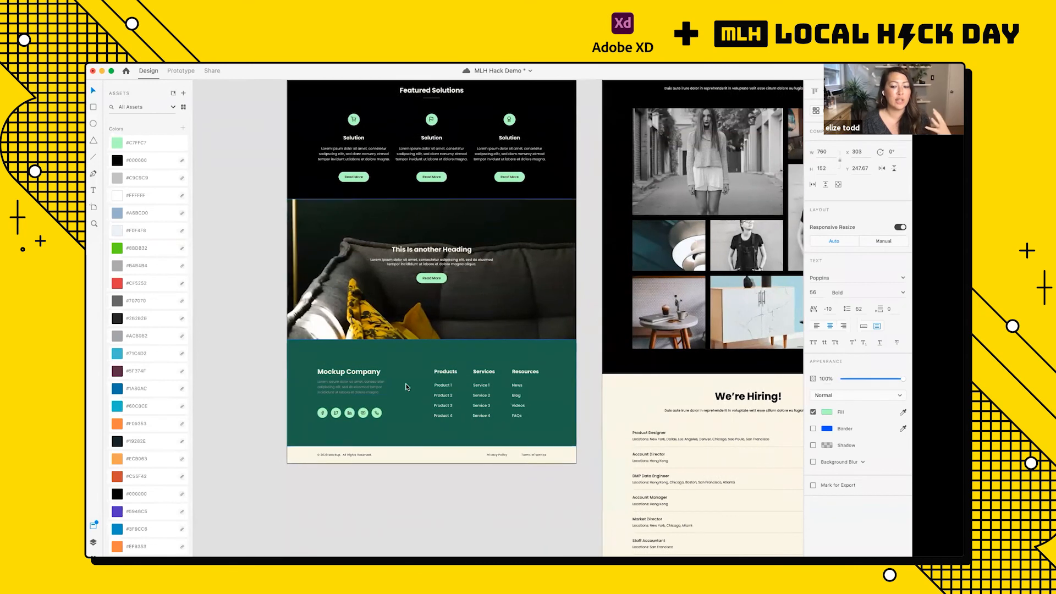
scroll(407, 386, down, 3)
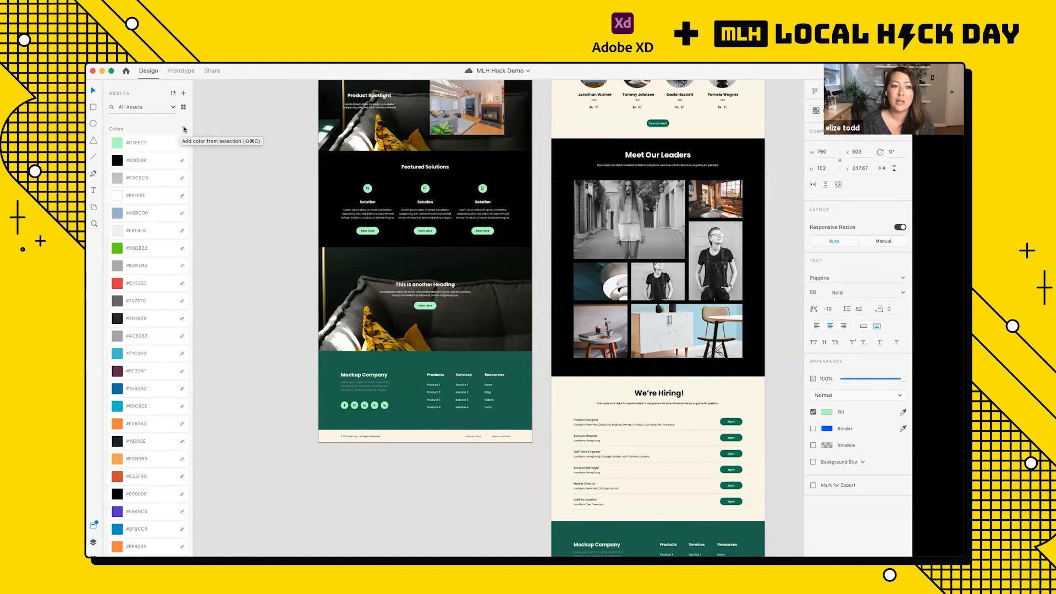
Step: Undo the mint-green edit of the saved color asset
right_click(143, 142)
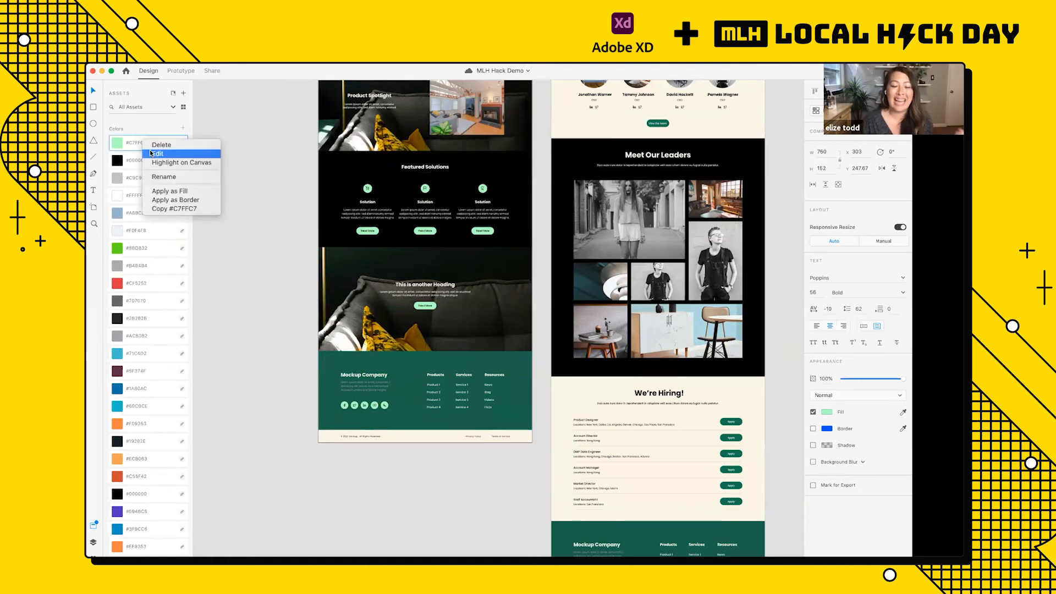
click(232, 138)
scroll(232, 137, up, 4)
scroll(233, 137, down, 4)
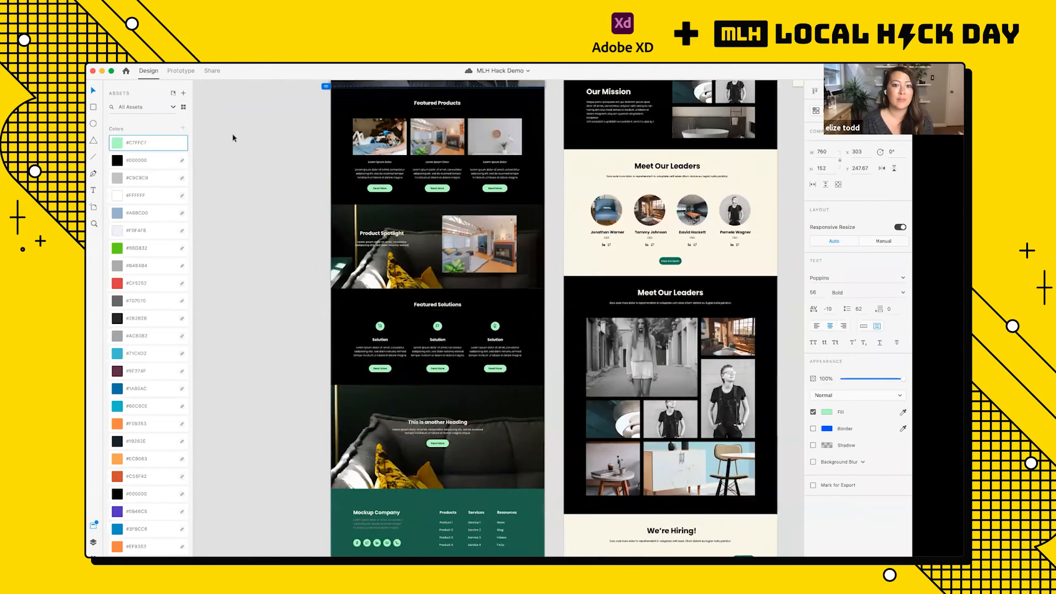
scroll(232, 138, up, 2)
click(254, 150)
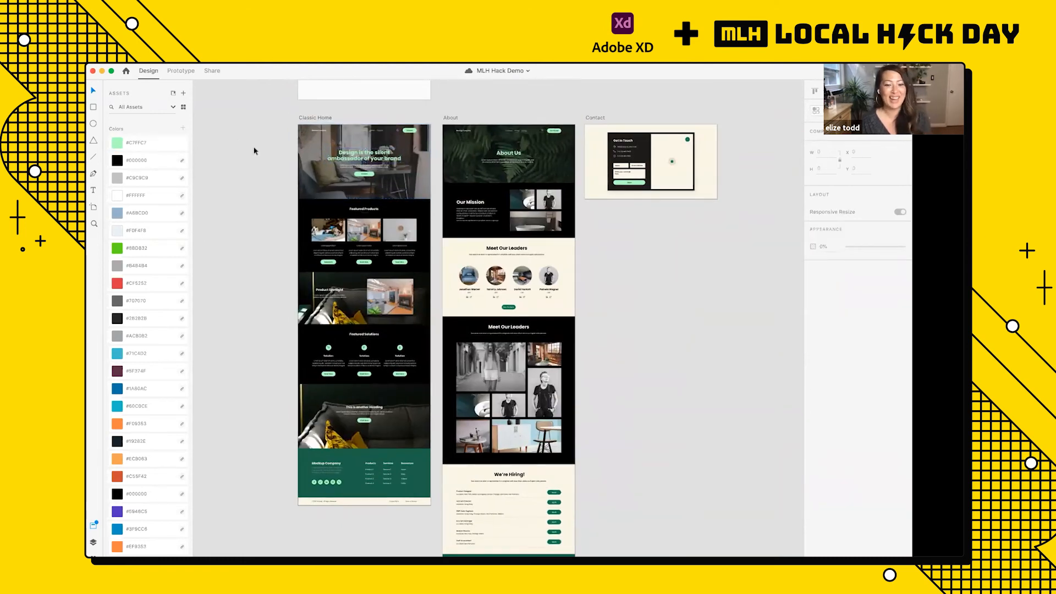
key(super+z)
click(270, 172)
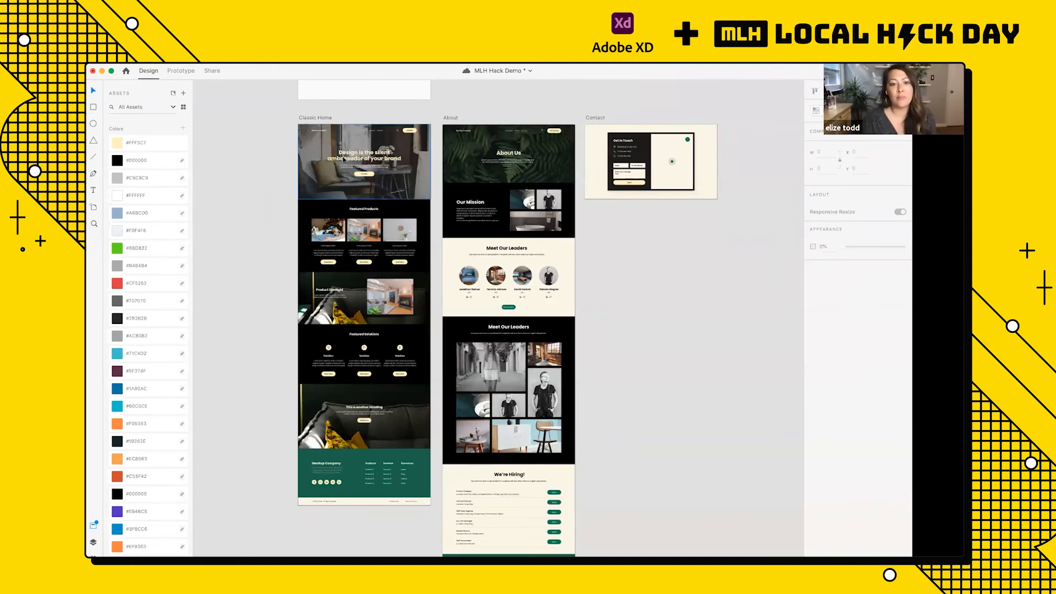
Step: Select the Classic Home hero heading and look through the fonts available for it
scroll(392, 167, up, 5)
scroll(391, 168, down, 1)
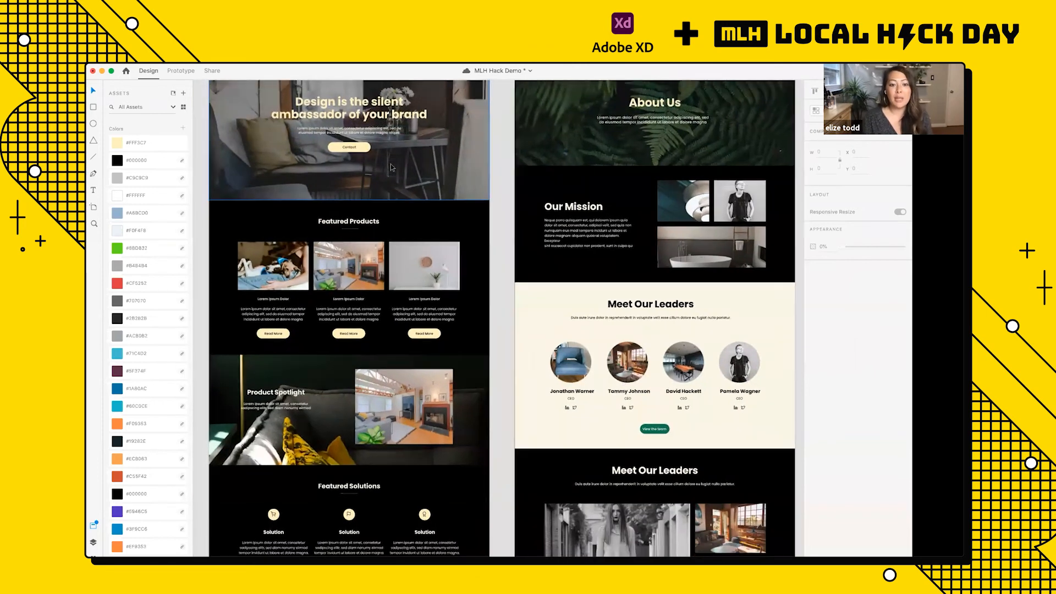
scroll(380, 187, down, 2)
scroll(371, 200, up, 3)
scroll(370, 200, up, 1)
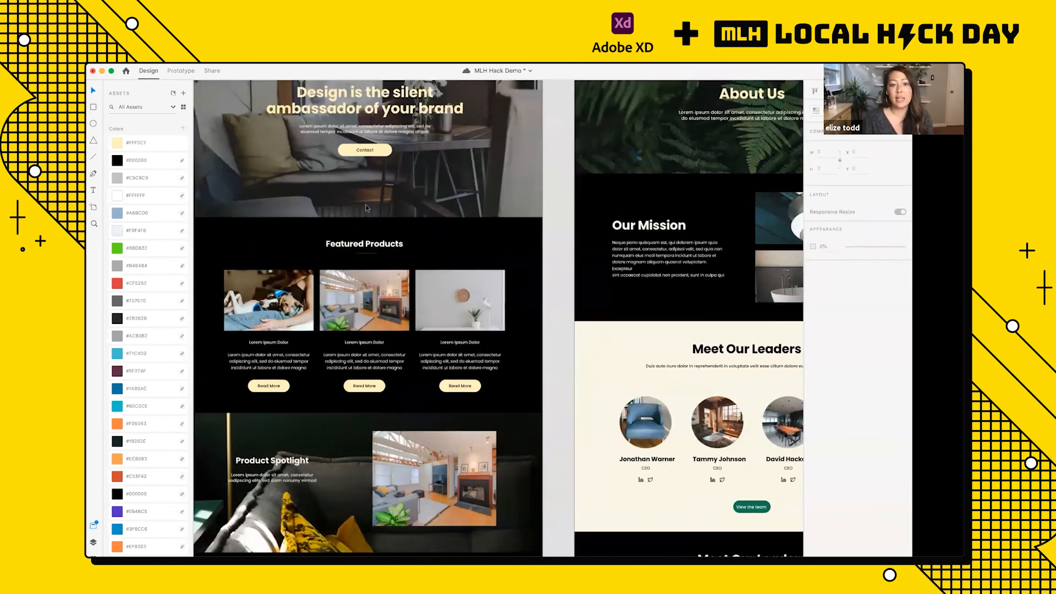
scroll(371, 200, up, 3)
double_click(371, 203)
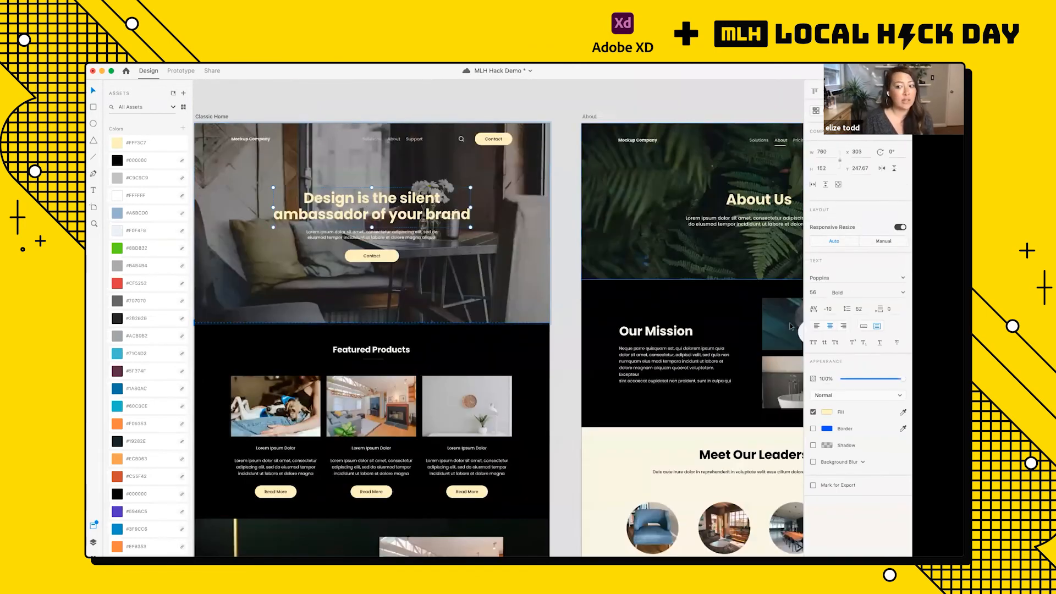
click(903, 278)
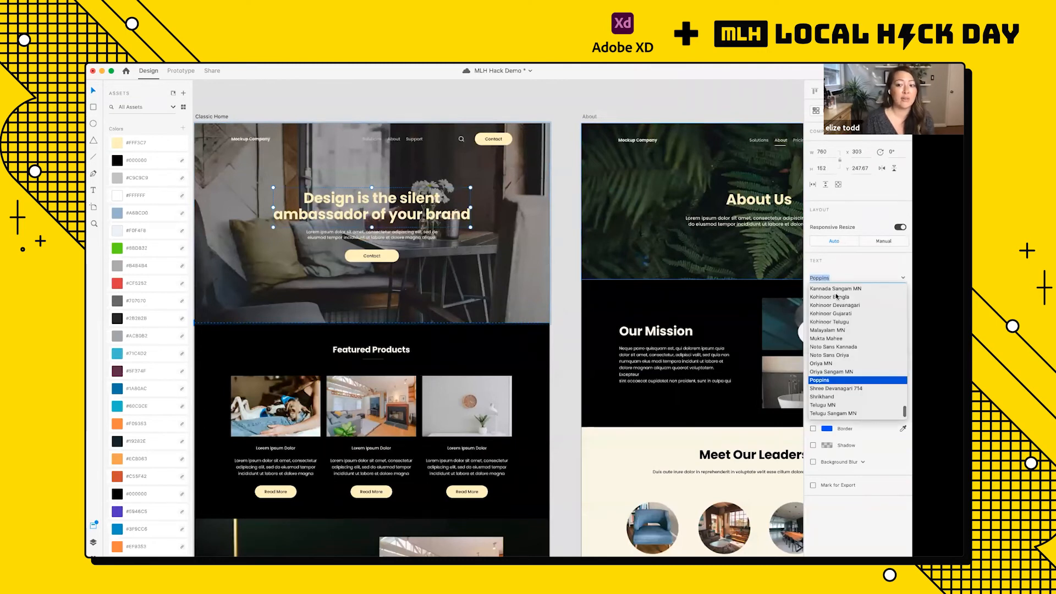
click(846, 263)
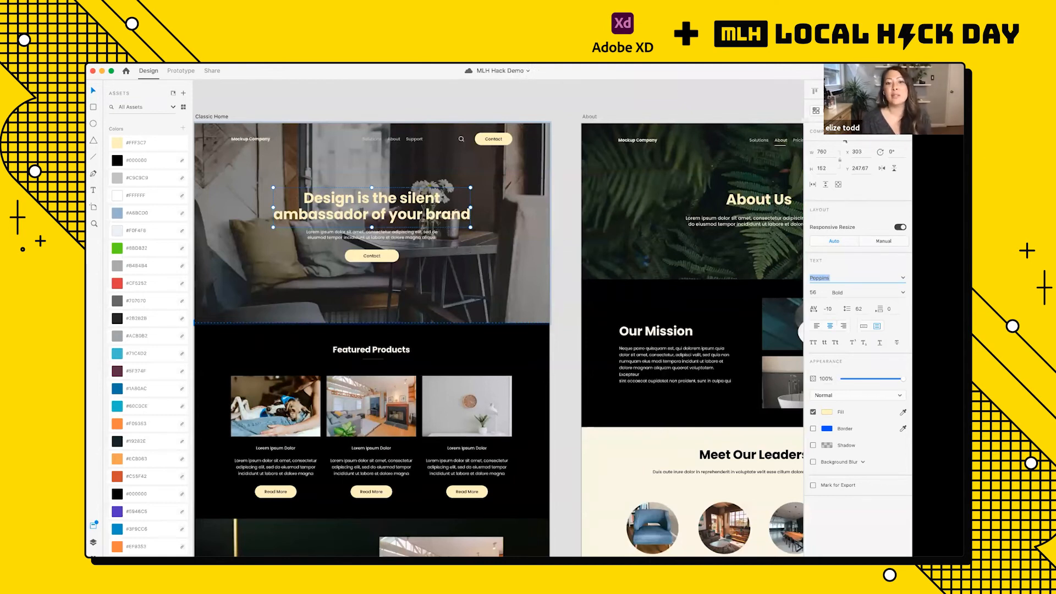
Step: Deselect the hero heading and review the Classic Home, About and Contact artboards side by side
click(400, 96)
click(400, 96)
scroll(400, 96, down, 5)
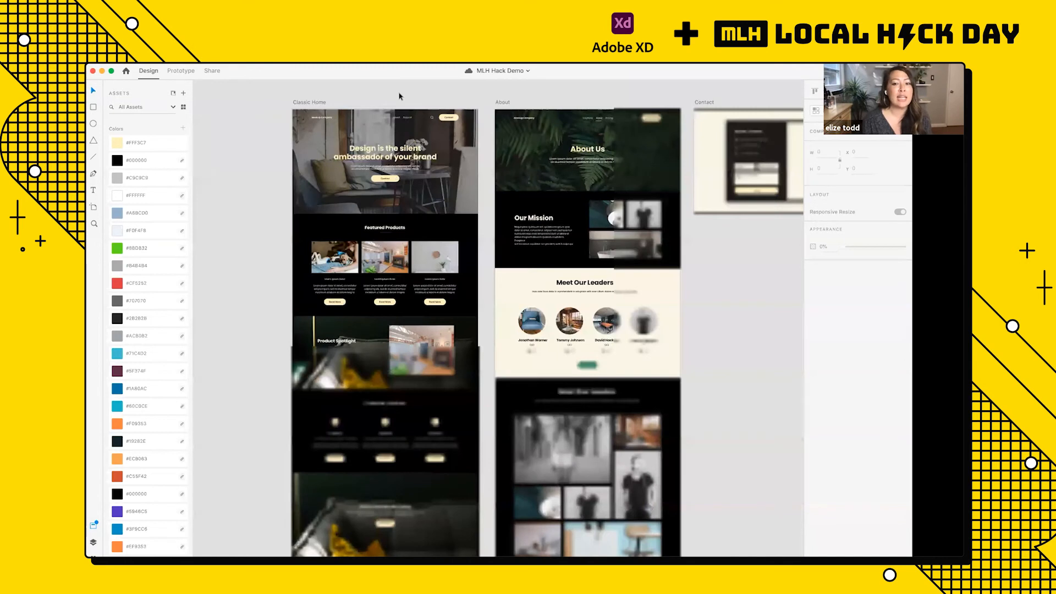
scroll(399, 96, right, 1)
scroll(399, 96, right, 1)
scroll(399, 96, right, 1)
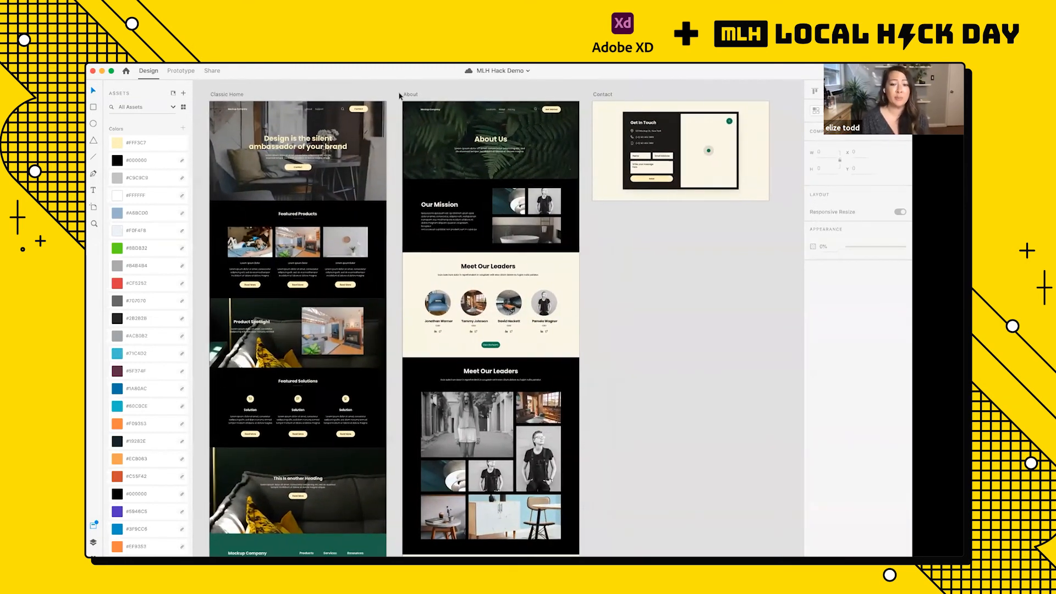
scroll(399, 96, up, 1)
scroll(399, 96, left, 1)
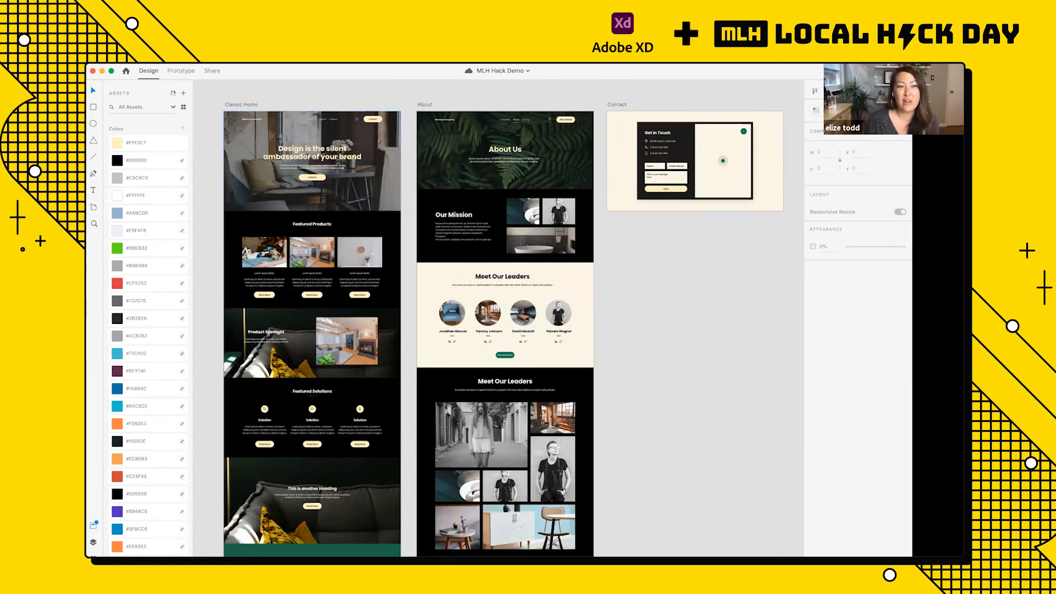
Step: Switch the document to Prototype mode and hide the document assets
click(187, 72)
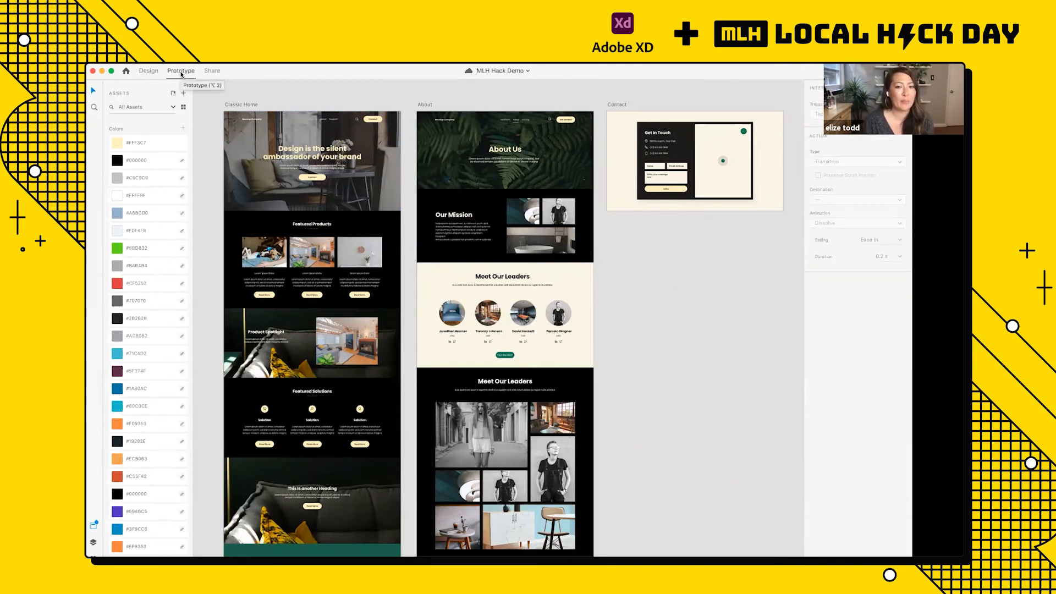
click(146, 71)
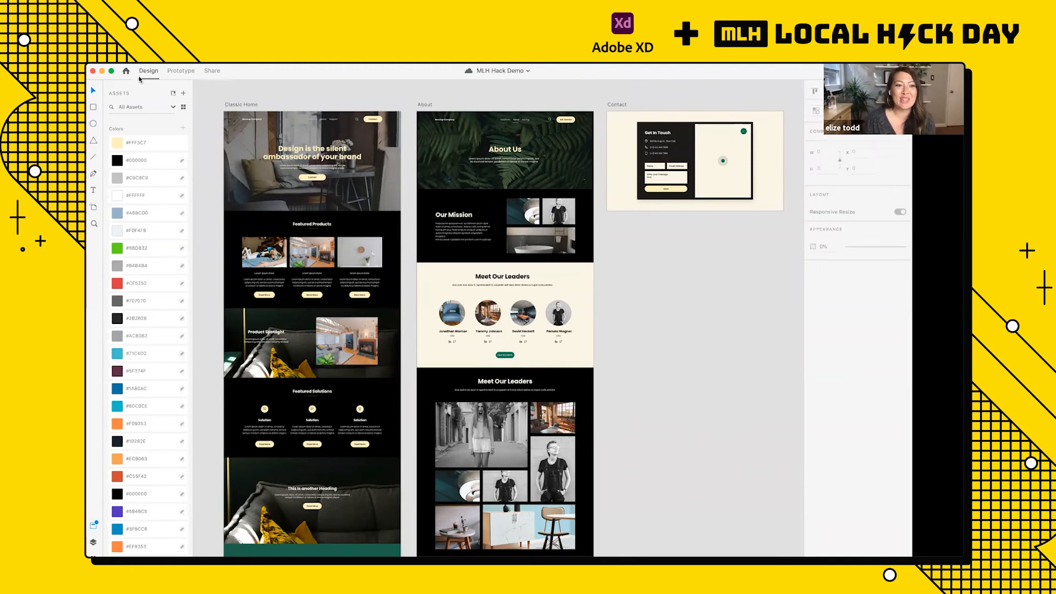
click(180, 72)
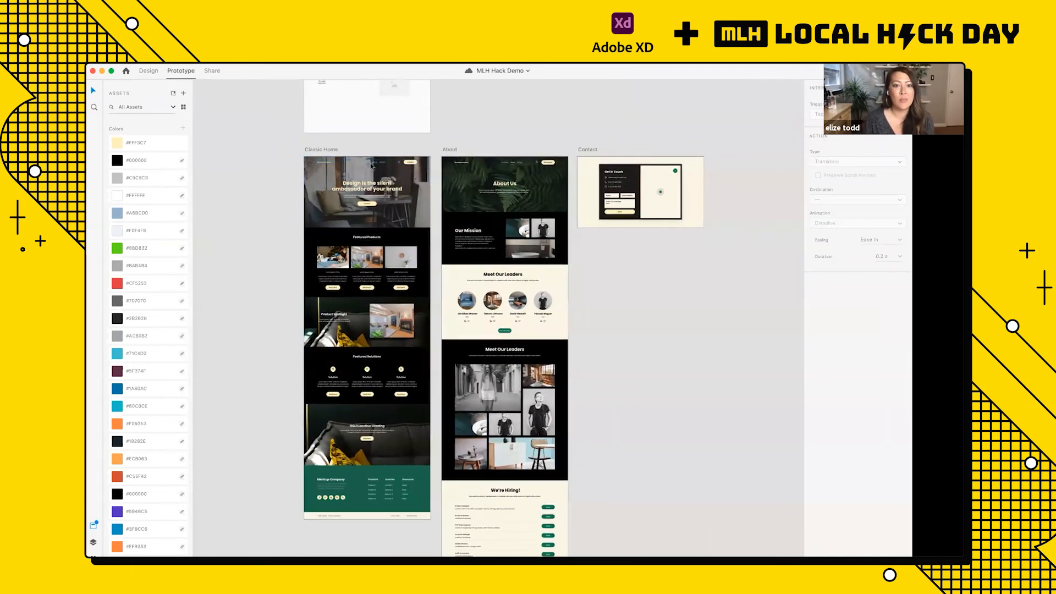
scroll(372, 166, up, 5)
scroll(372, 166, left, 2)
scroll(371, 166, down, 1)
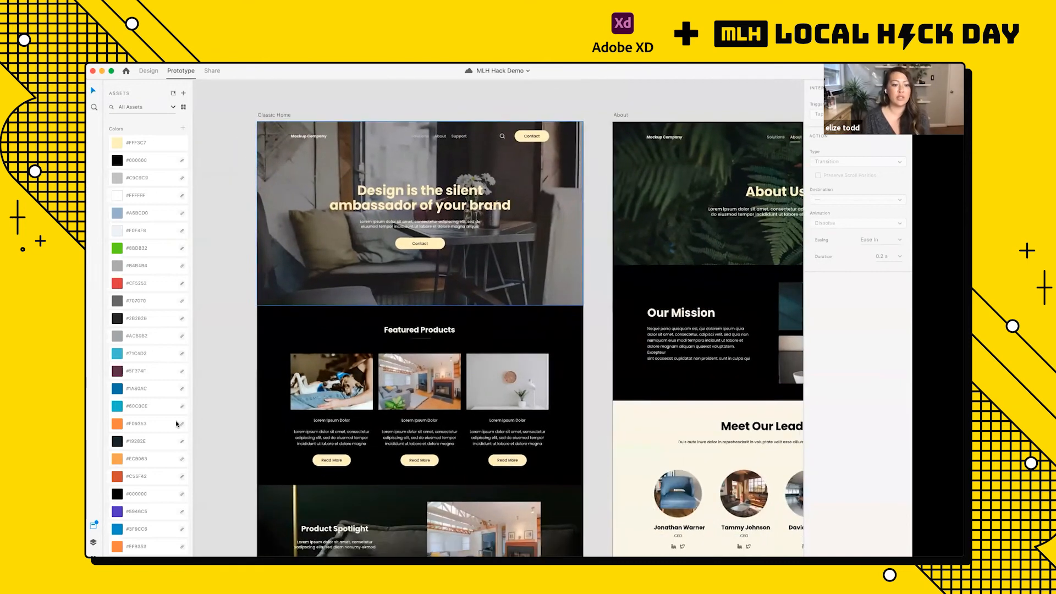
click(92, 525)
Step: Select the Contact button in the Classic Home navigation bar and examine its prototype connector handle up close
scroll(194, 474, up, 3)
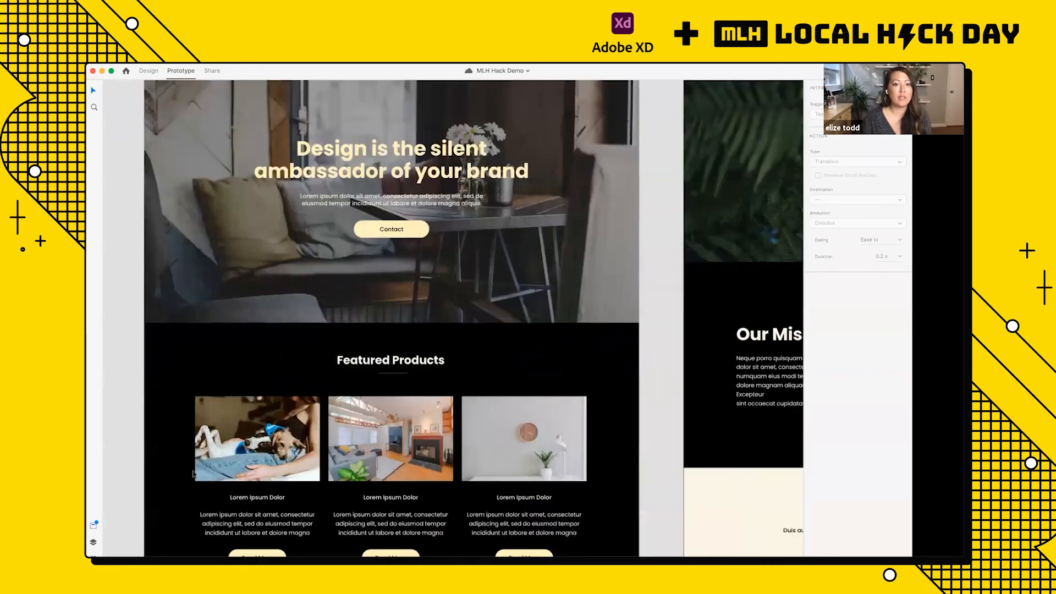
scroll(194, 474, up, 2)
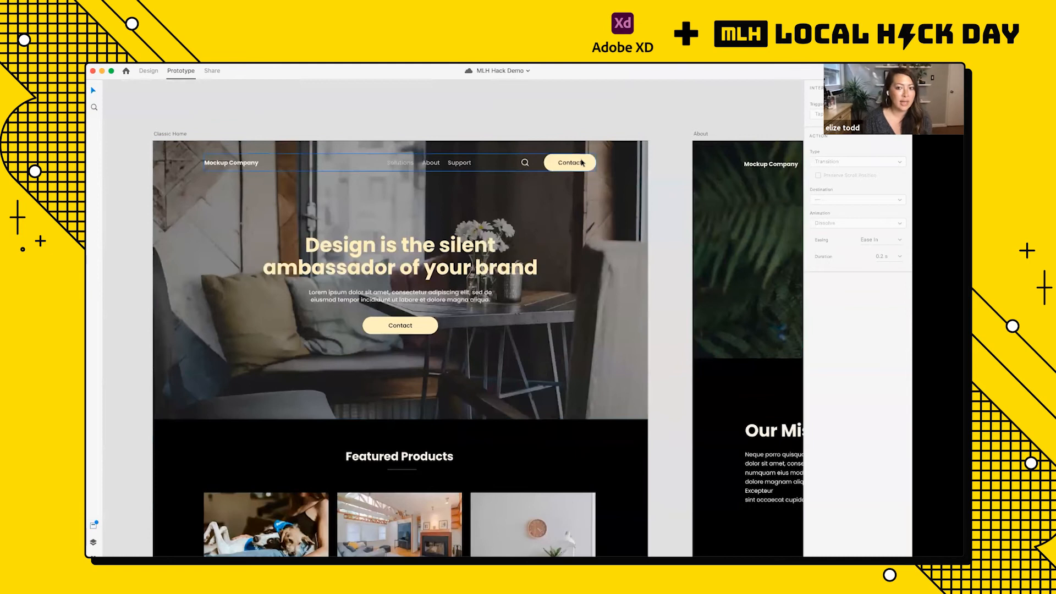
scroll(582, 162, down, 3)
scroll(606, 251, up, 5)
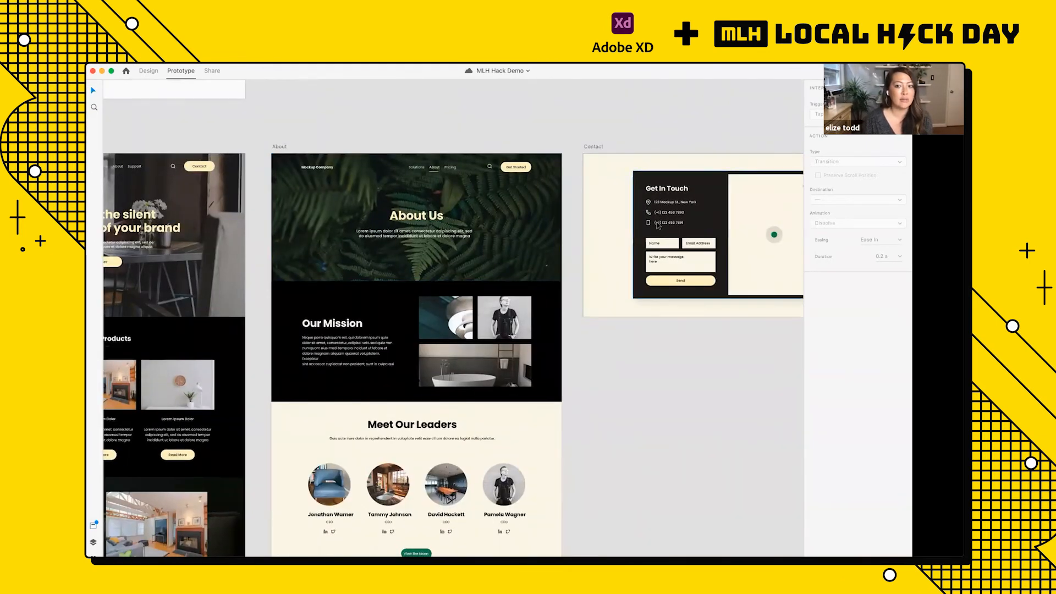
scroll(404, 183, left, 2)
scroll(404, 184, left, 5)
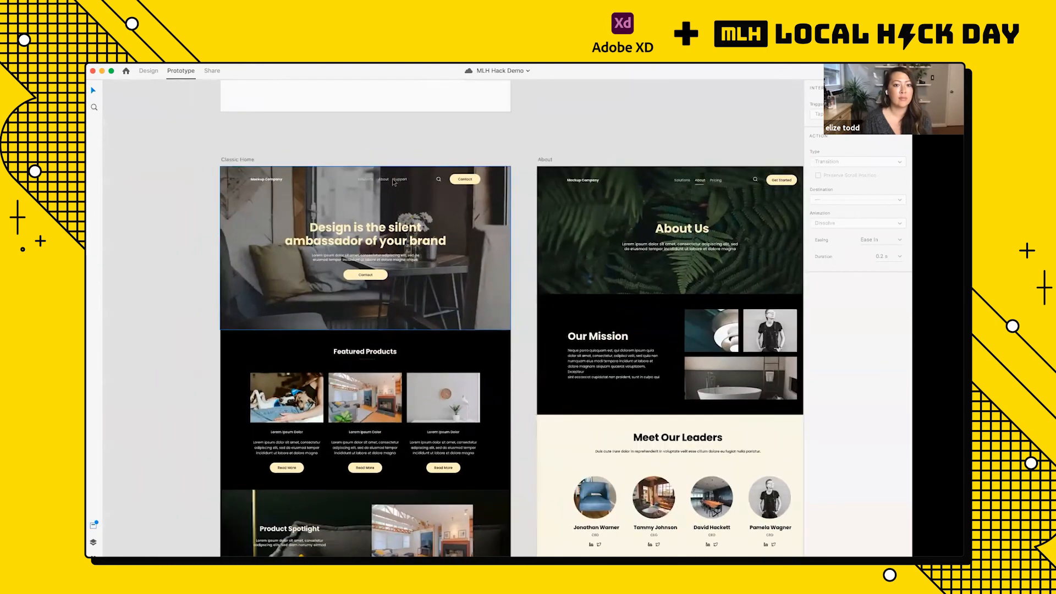
scroll(396, 182, up, 3)
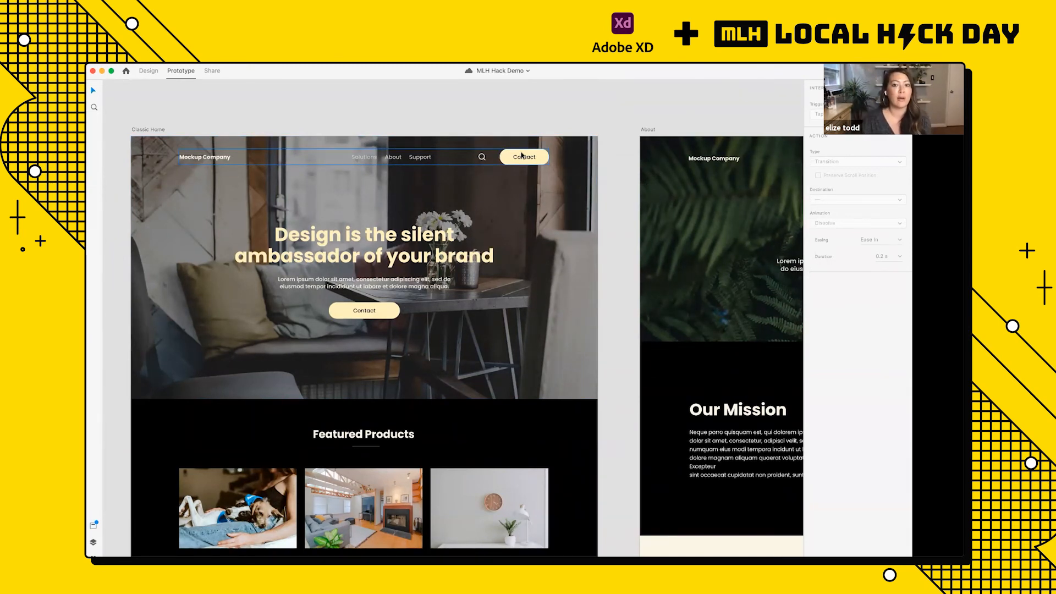
click(522, 155)
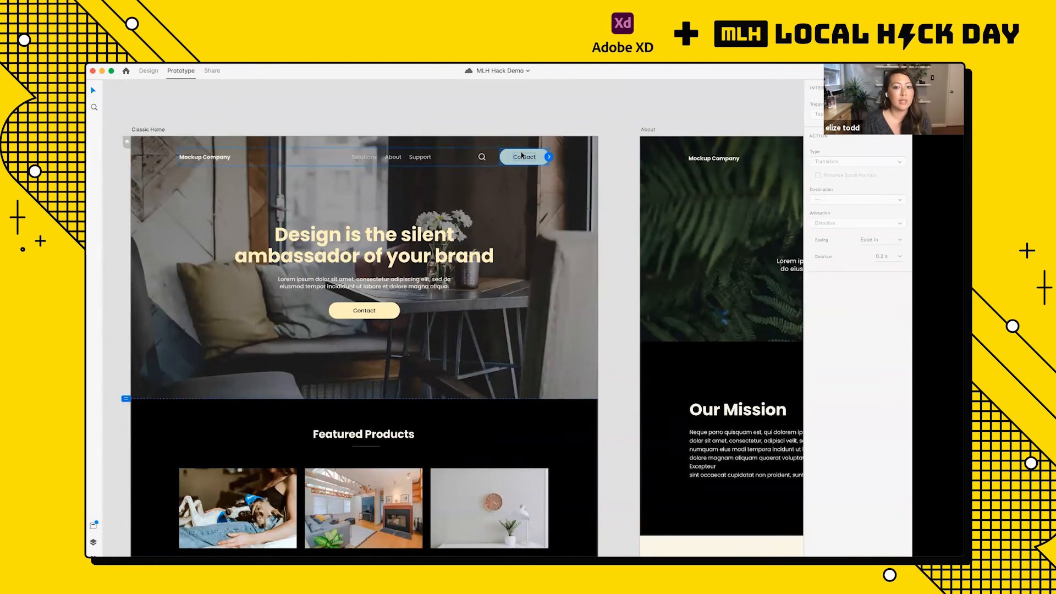
scroll(522, 155, up, 3)
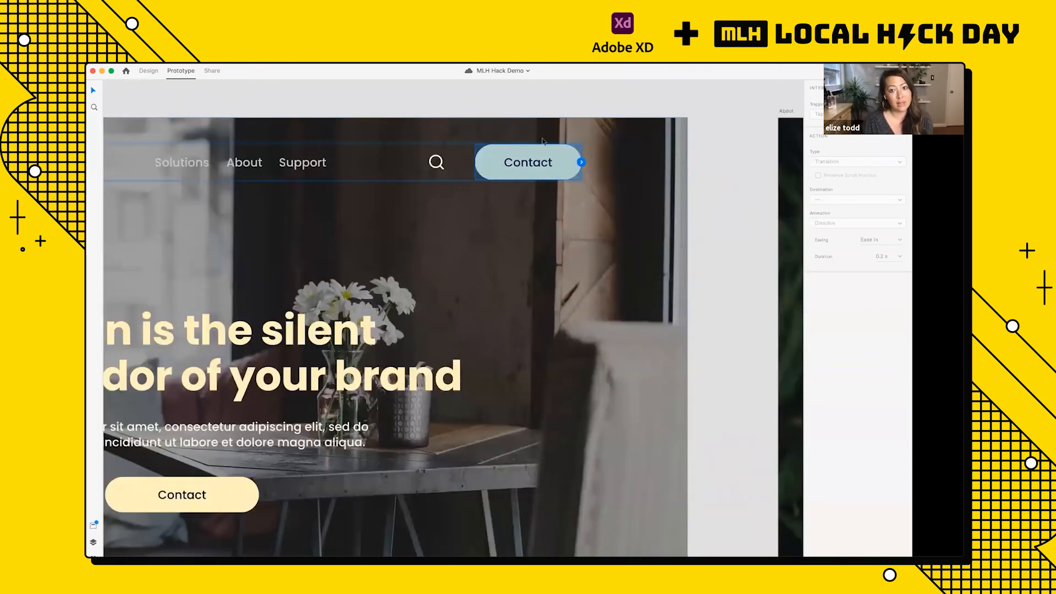
scroll(540, 139, up, 5)
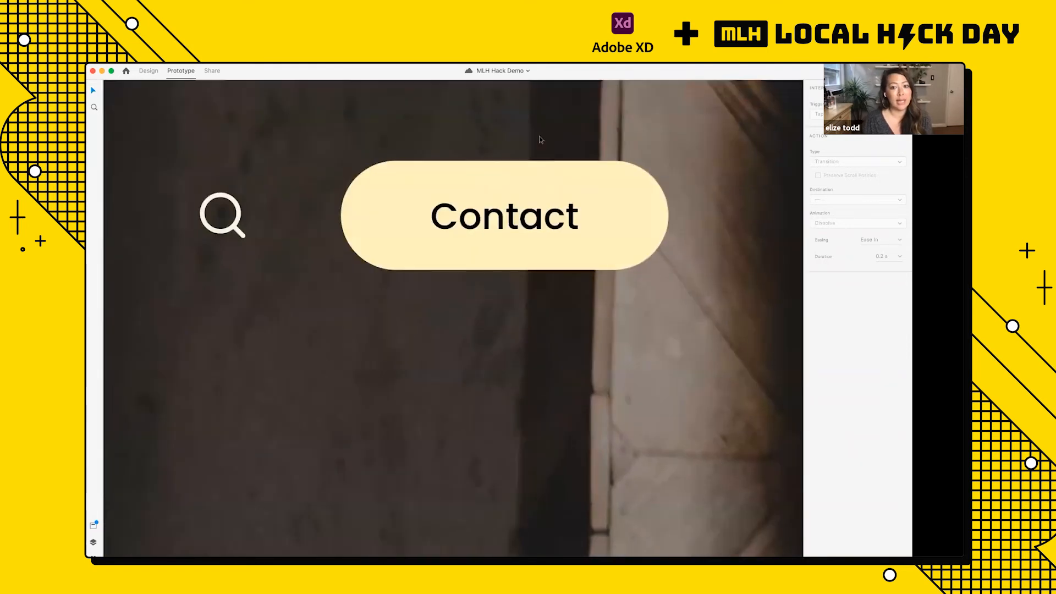
scroll(540, 140, up, 1)
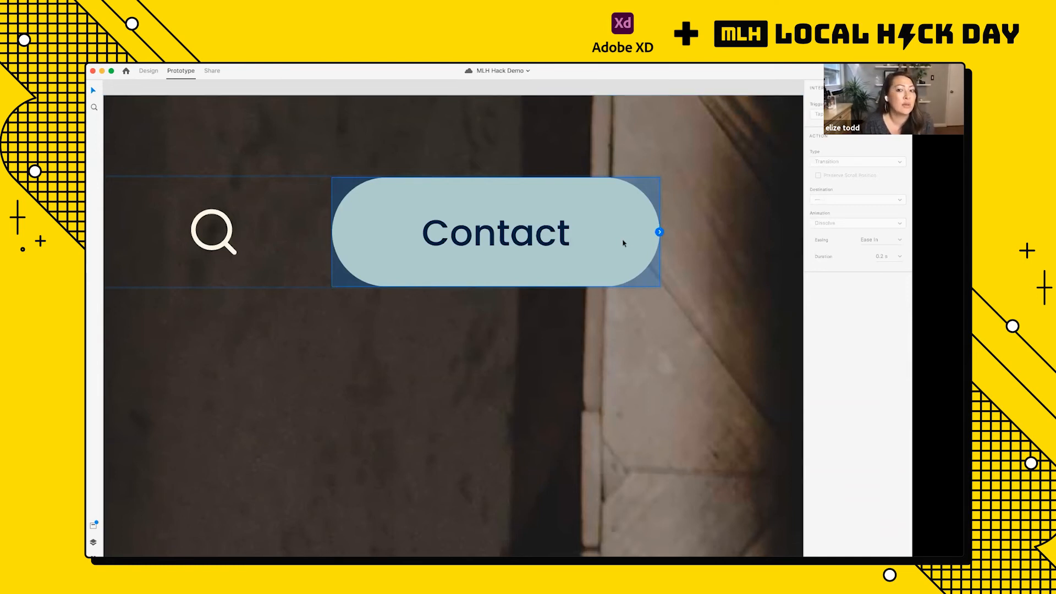
Step: Link the Classic Home navigation bar's Contact button to the Contact artboard
scroll(623, 243, down, 10)
scroll(623, 243, right, 5)
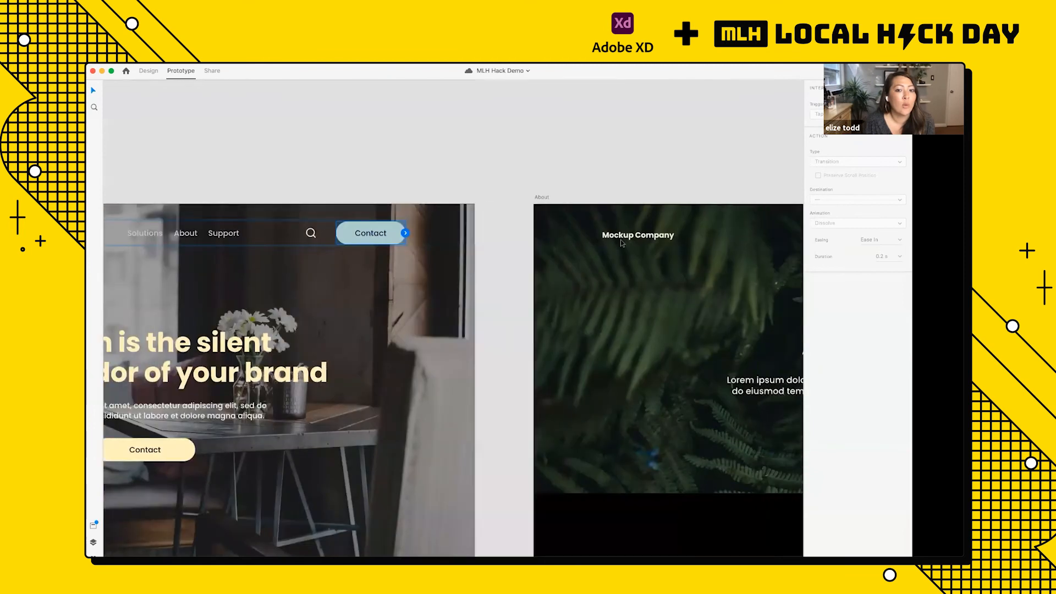
scroll(622, 244, down, 3)
scroll(622, 243, down, 5)
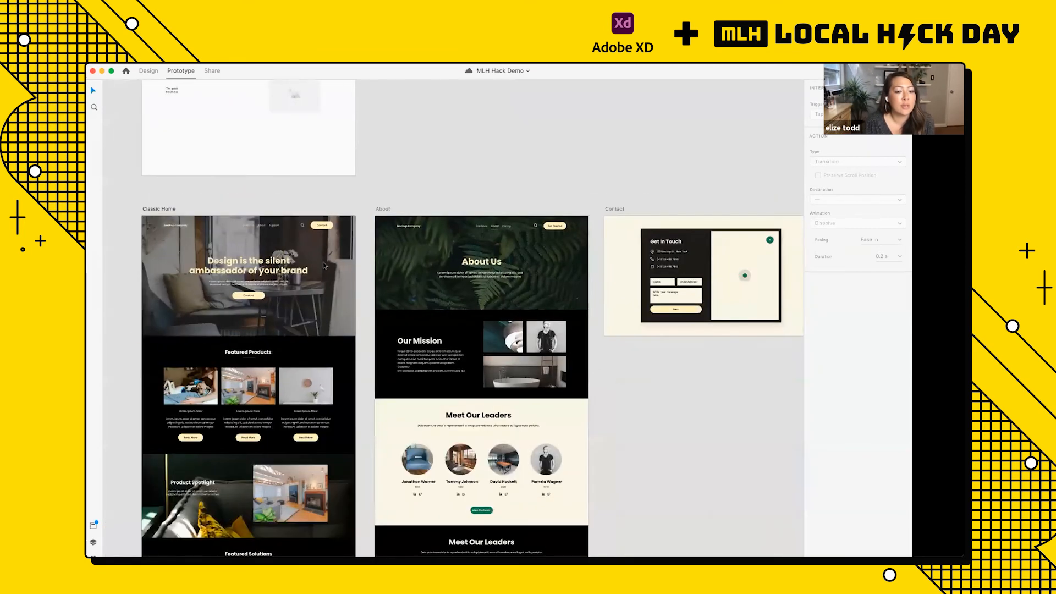
scroll(324, 265, left, 3)
scroll(323, 265, down, 1)
scroll(323, 265, right, 1)
scroll(324, 265, up, 1)
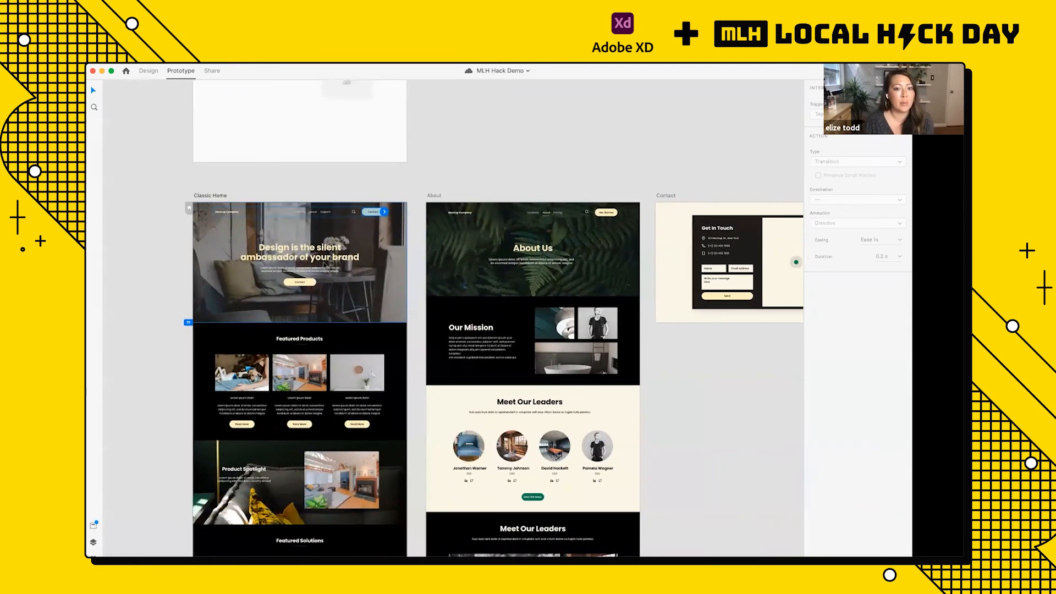
drag(384, 212, 522, 244)
Step: Look through the triggers available for the Contact button's link, keeping Tap, and save the document
scroll(654, 256, right, 5)
scroll(579, 257, up, 2)
scroll(579, 256, up, 5)
scroll(580, 257, right, 8)
scroll(461, 240, down, 10)
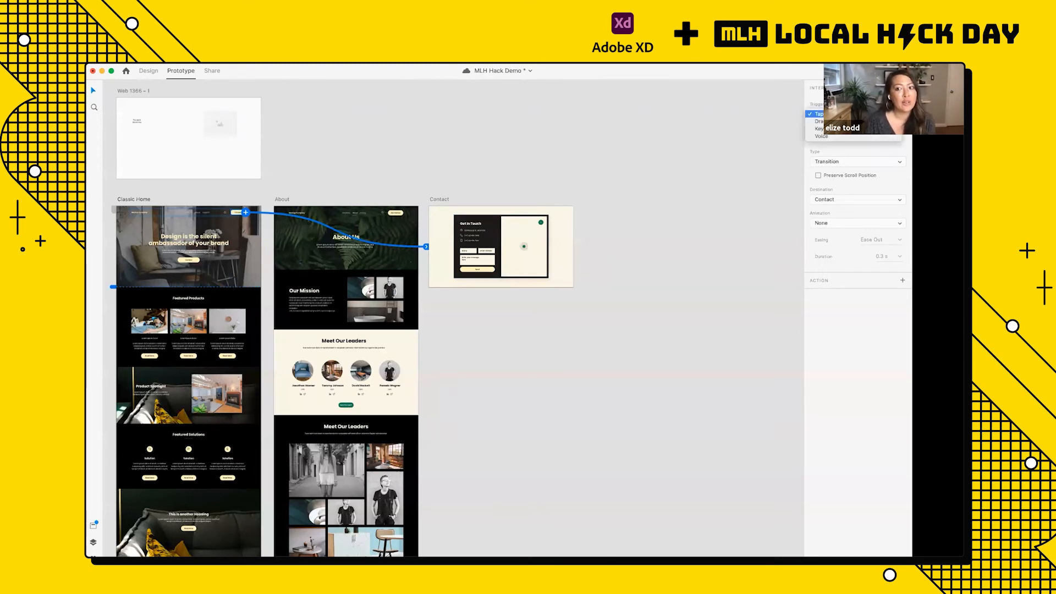
key(super+s)
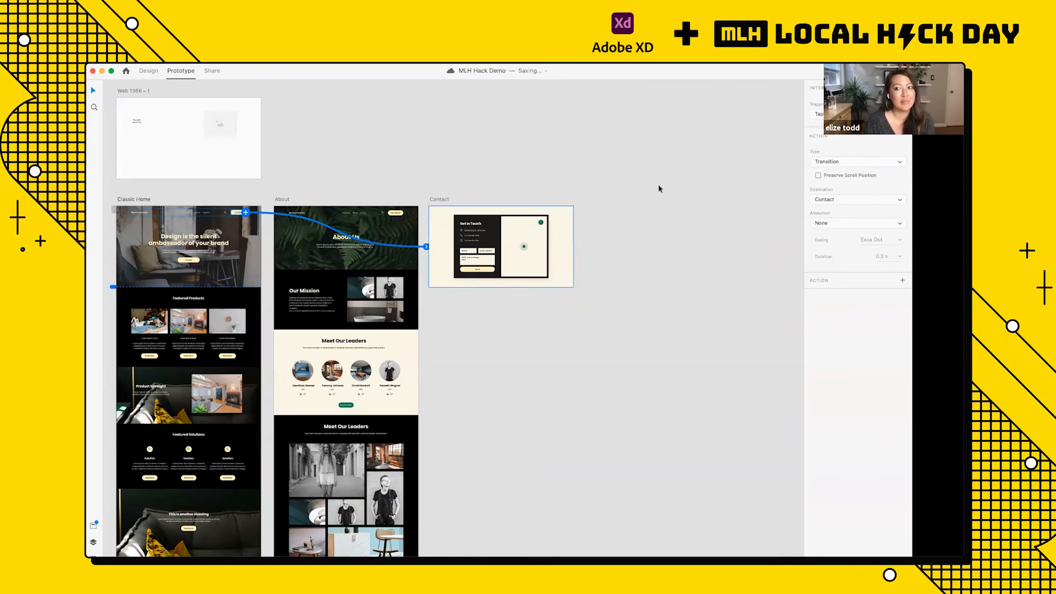
Step: Look through the action types and animations available for the Contact link, keeping Transition and None
click(845, 163)
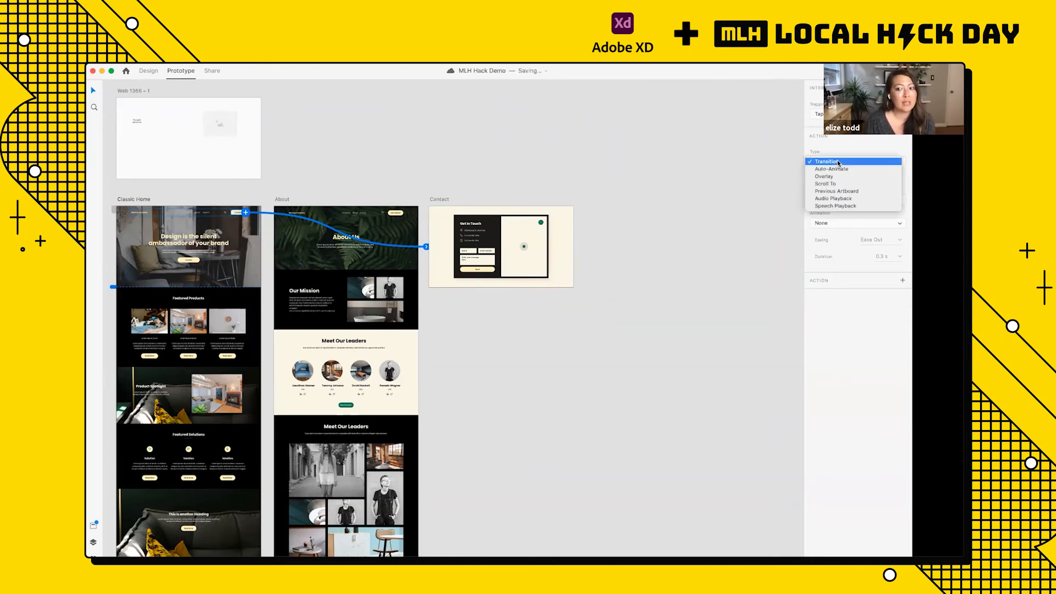
click(838, 162)
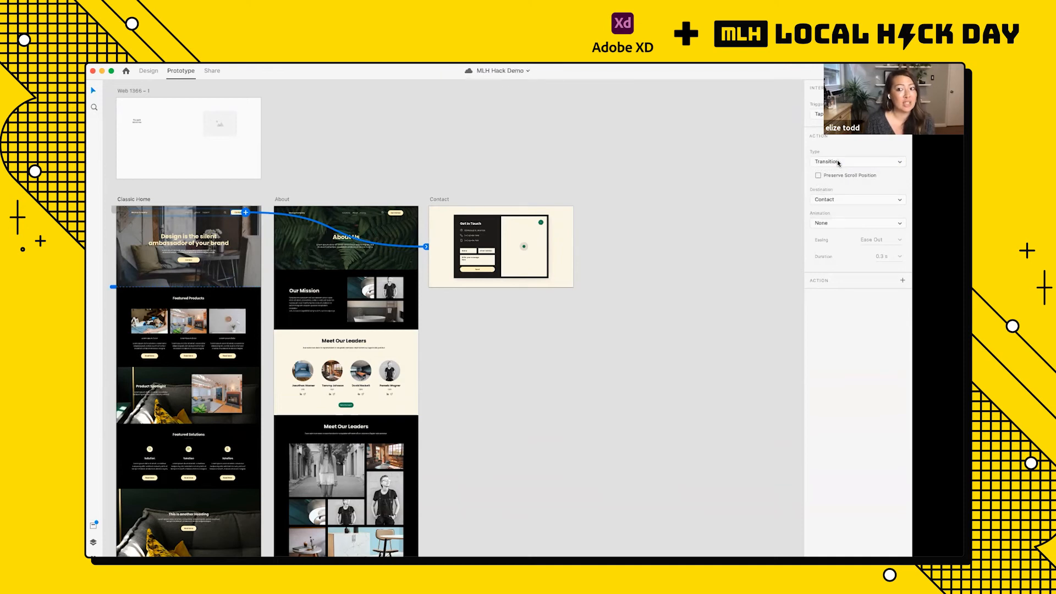
click(838, 162)
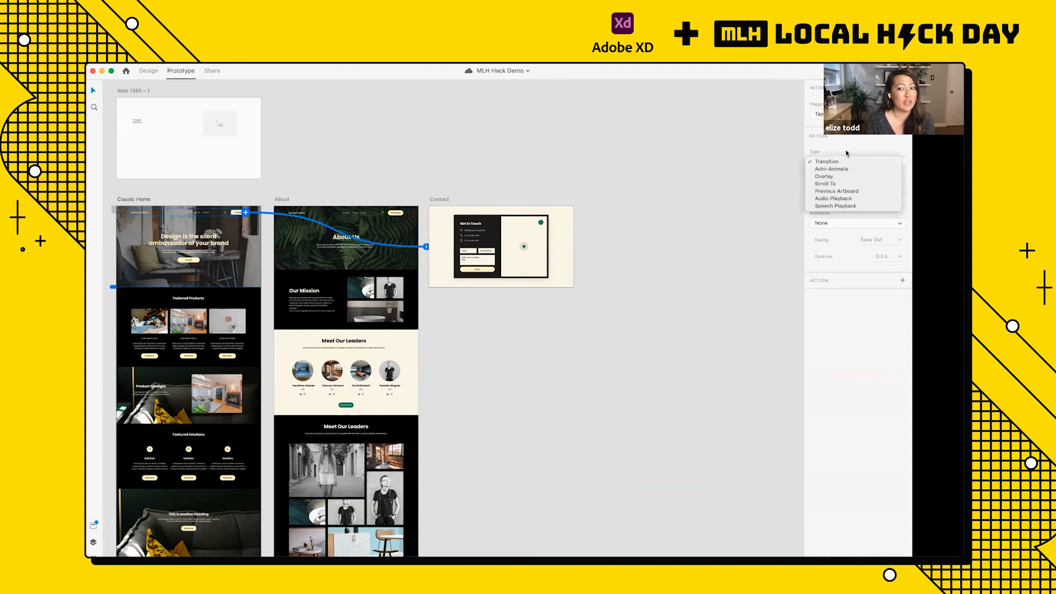
click(846, 153)
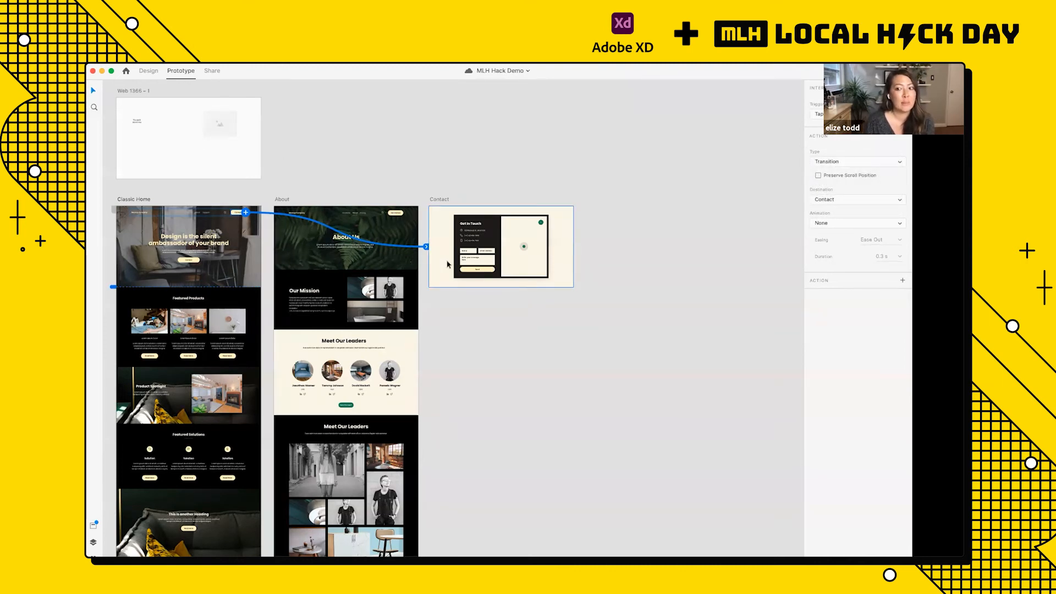
click(824, 226)
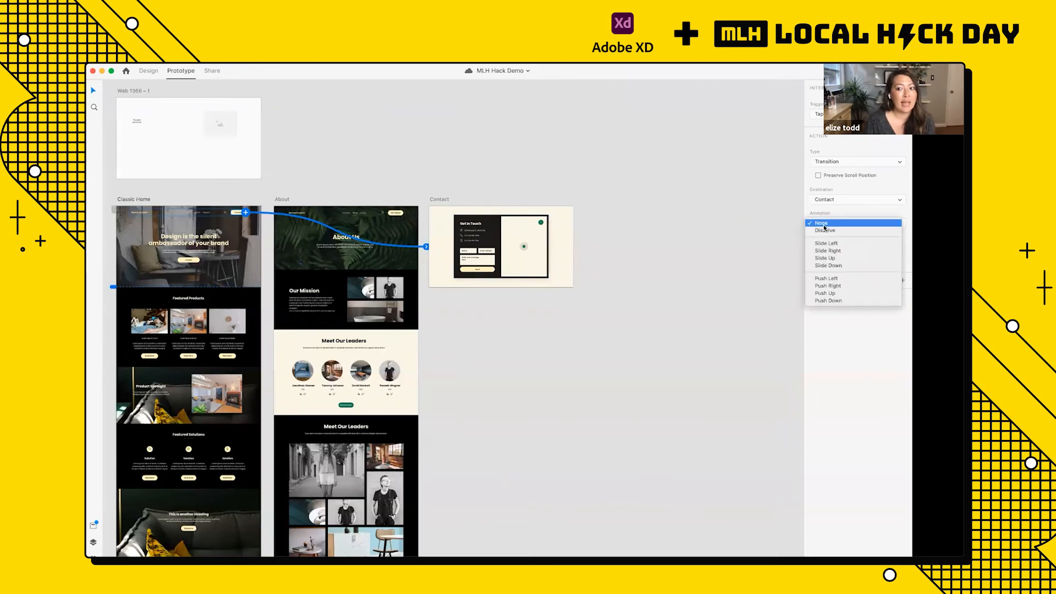
click(823, 225)
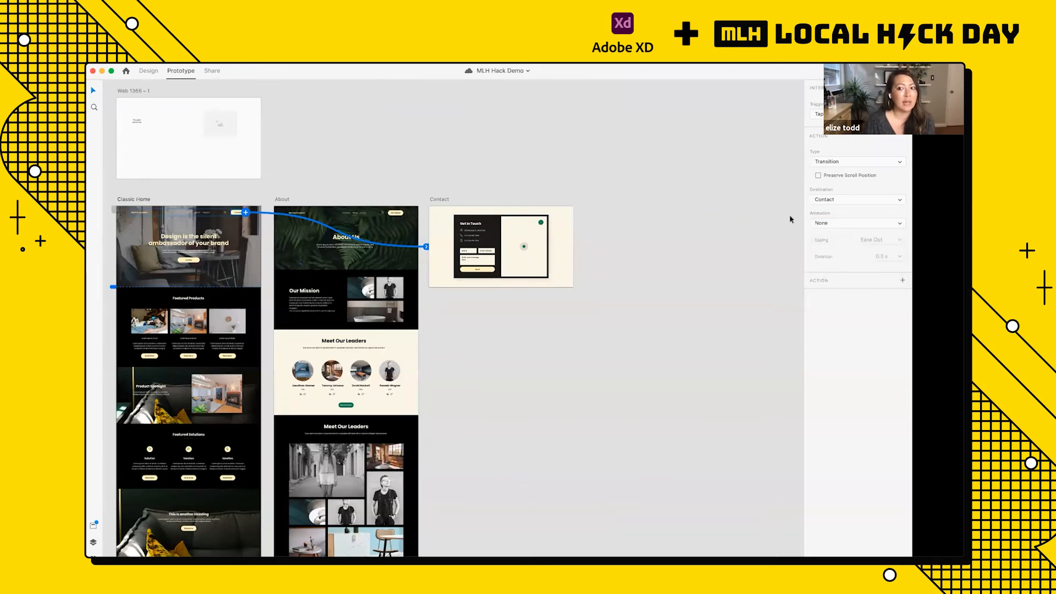
Step: Link the Get Started button in the About navigation bar to the Contact artboard
scroll(572, 218, left, 3)
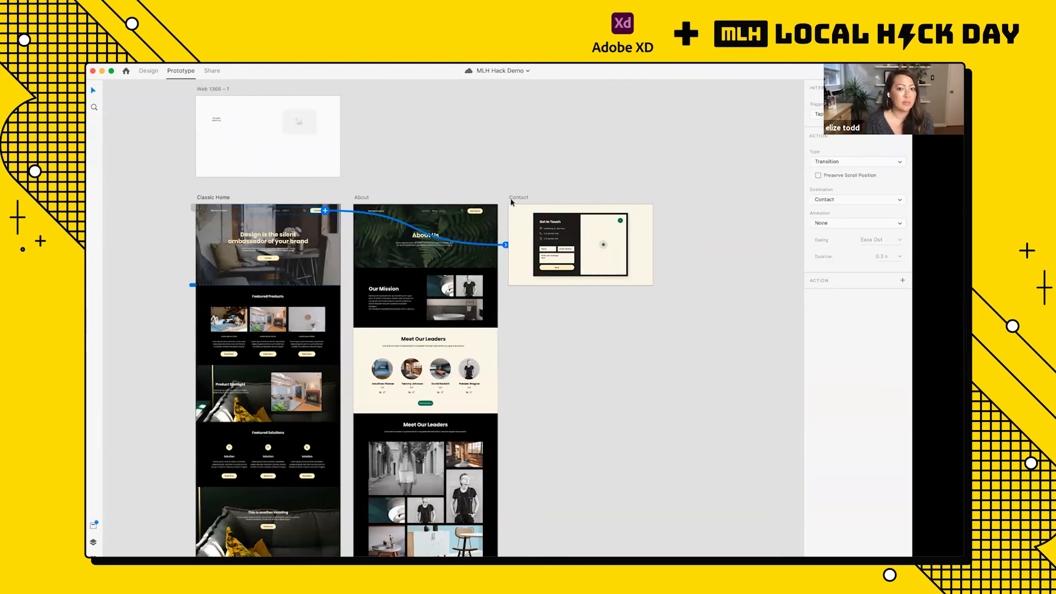
scroll(511, 202, up, 5)
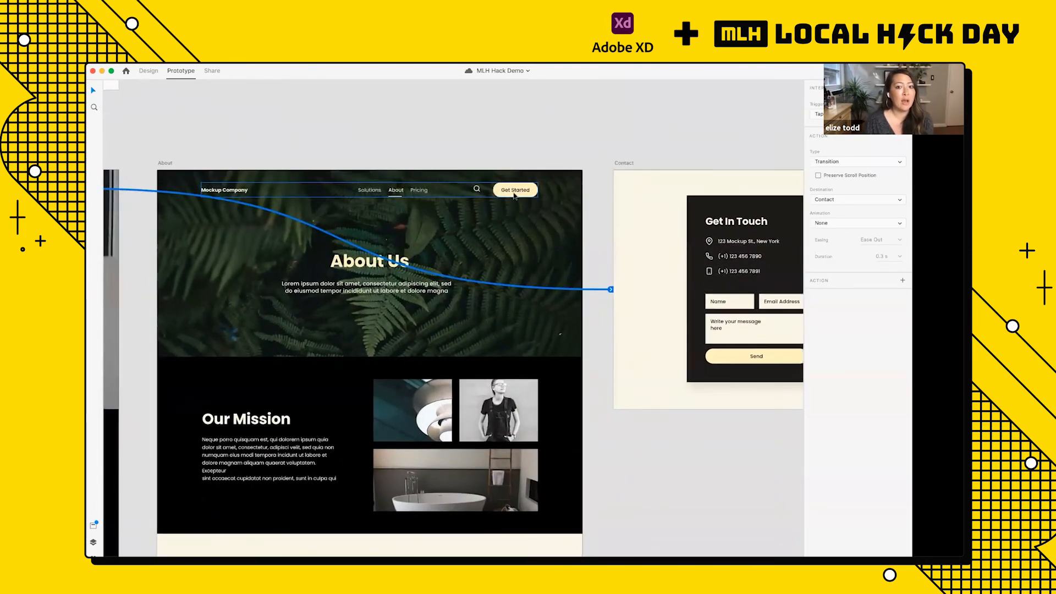
click(514, 196)
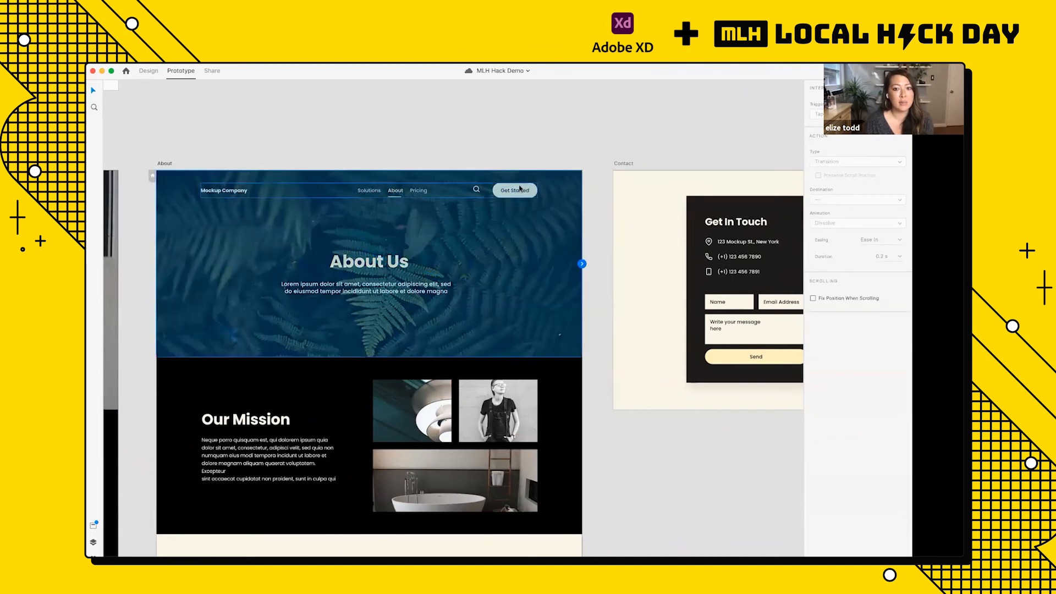
scroll(519, 188, up, 5)
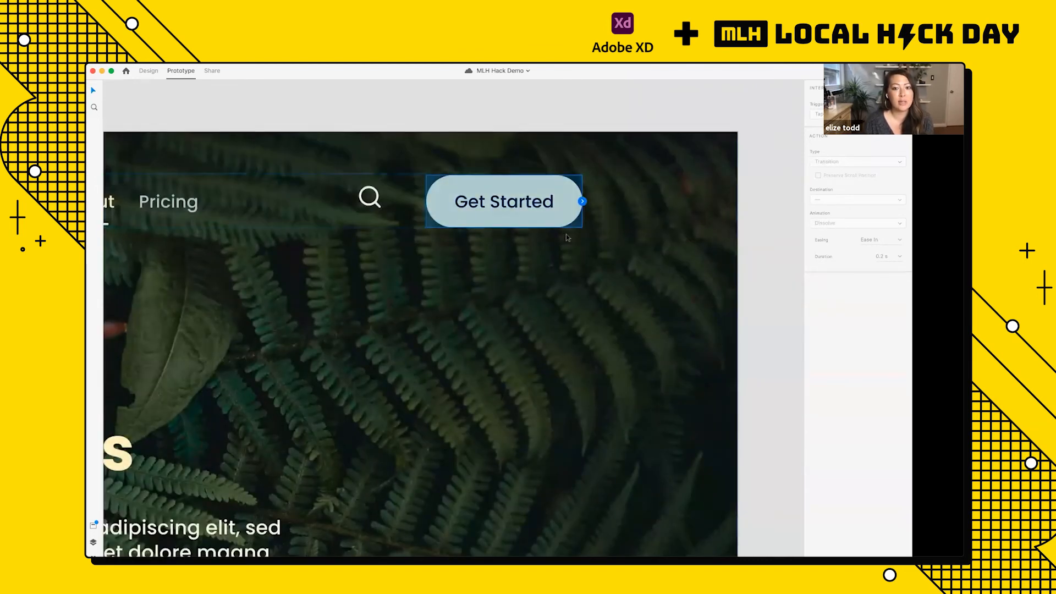
scroll(520, 188, down, 5)
drag(447, 221, 603, 249)
scroll(603, 249, down, 5)
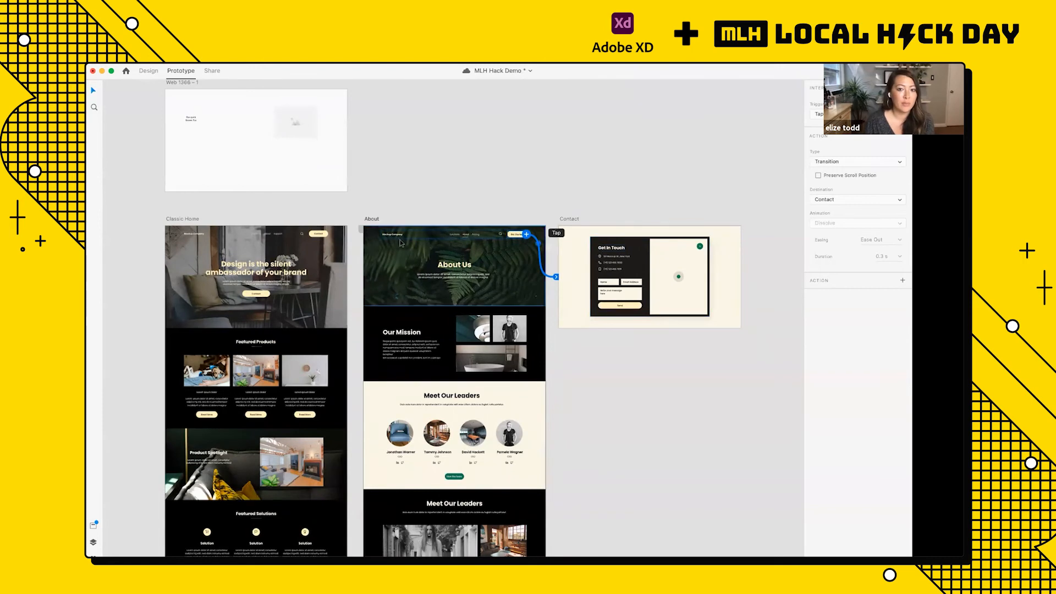
Step: Select the whole Classic Home artboard by its title and open a prototype preview from it
scroll(400, 243, left, 2)
scroll(330, 247, up, 5)
scroll(330, 247, down, 4)
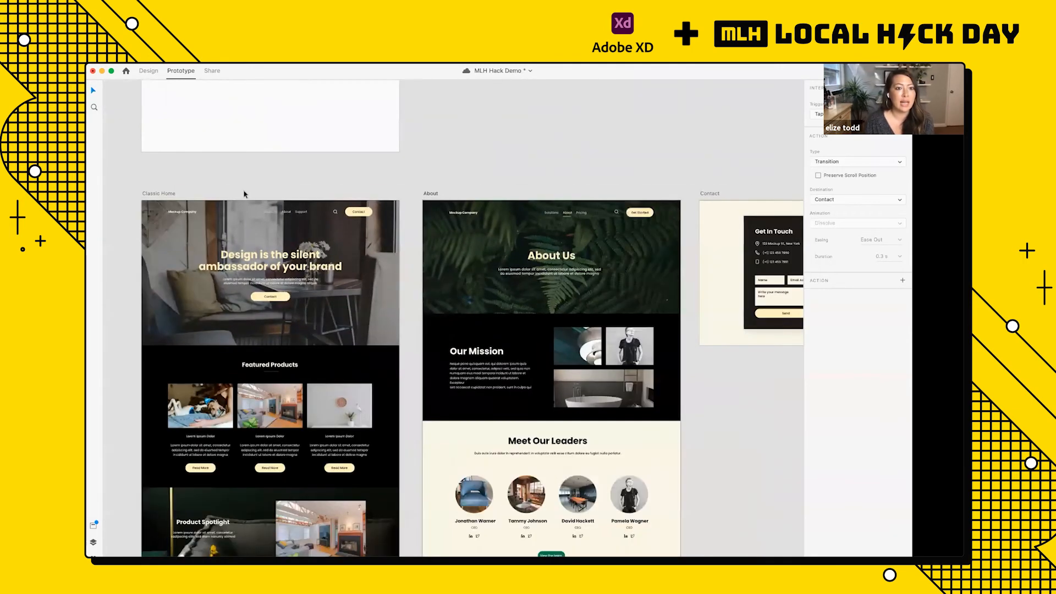
scroll(237, 187, left, 2)
click(229, 182)
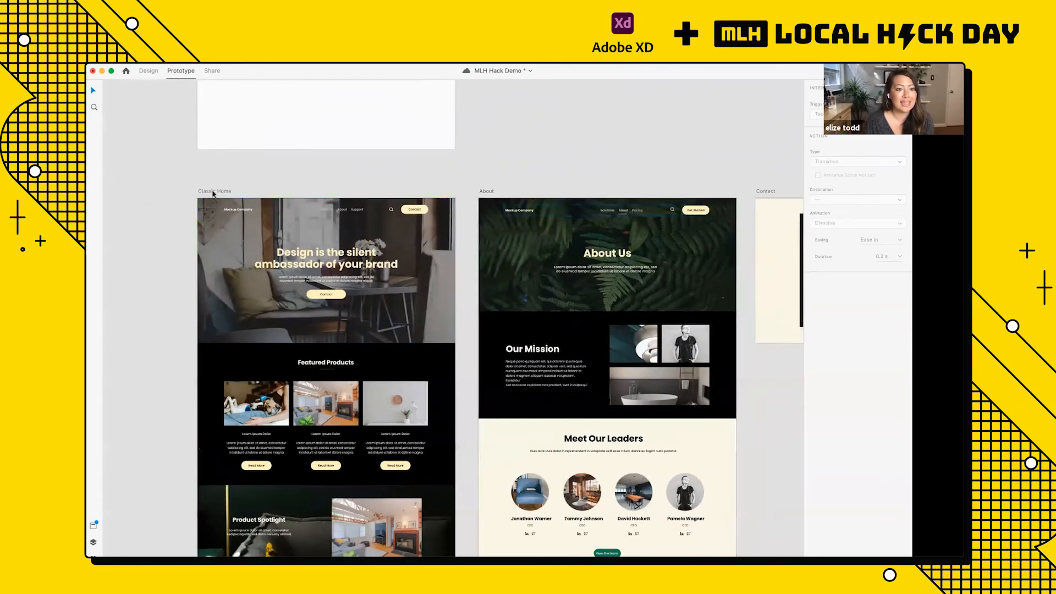
scroll(214, 193, up, 5)
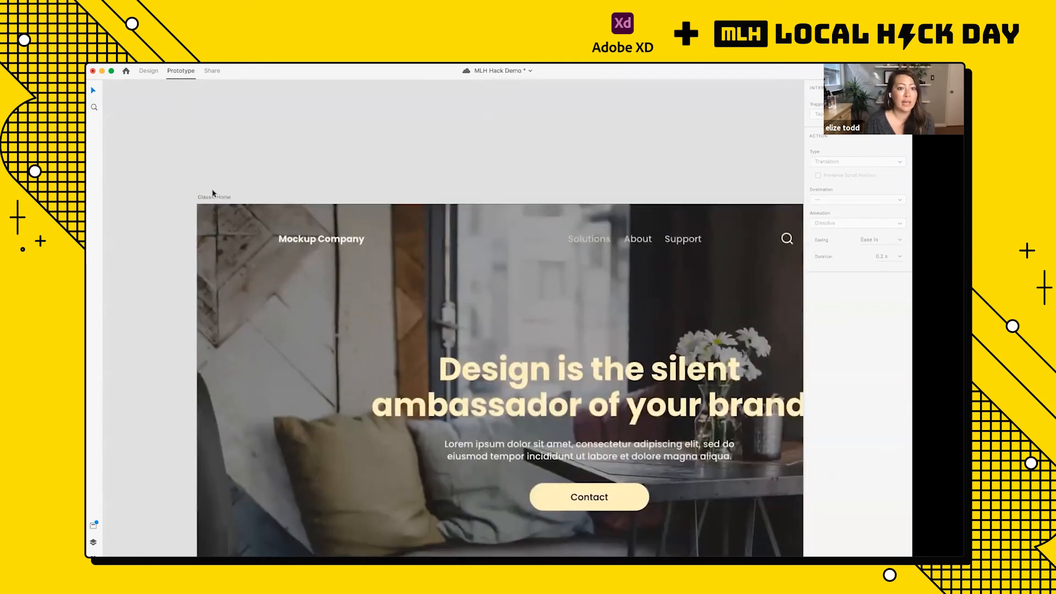
scroll(214, 167, up, 5)
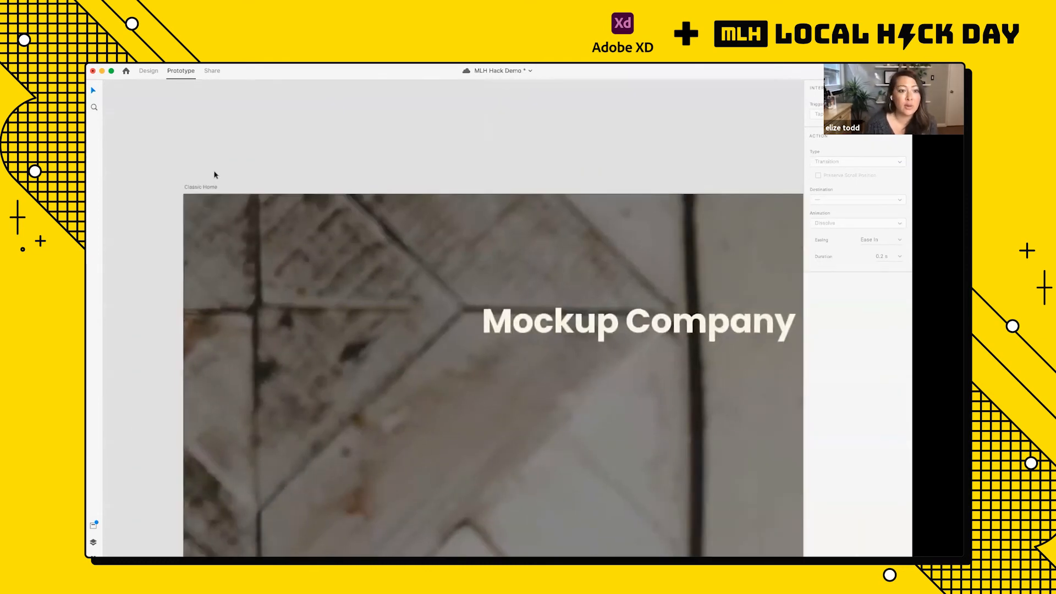
click(200, 189)
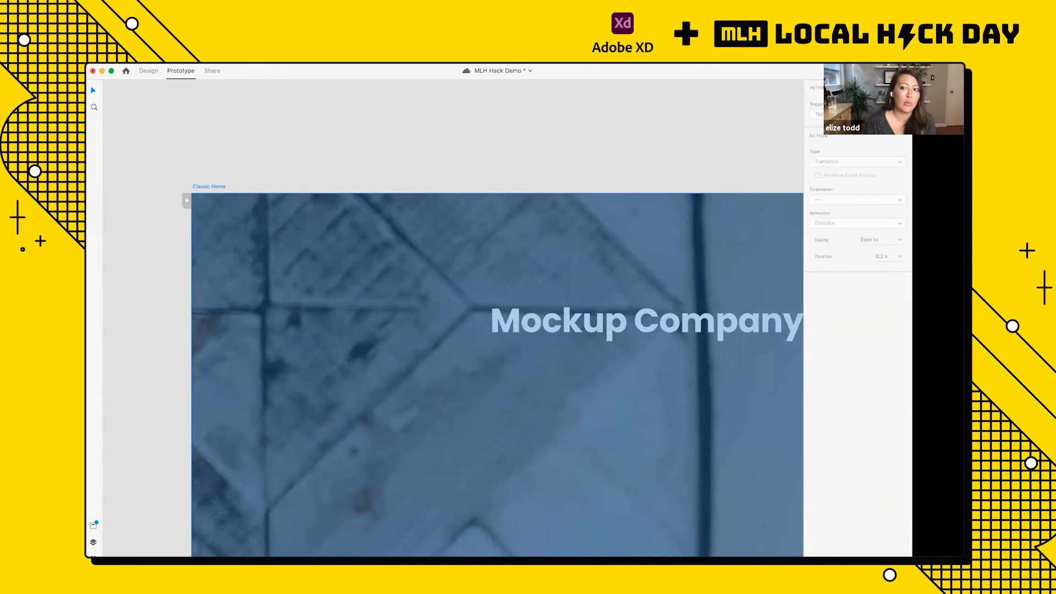
click(871, 71)
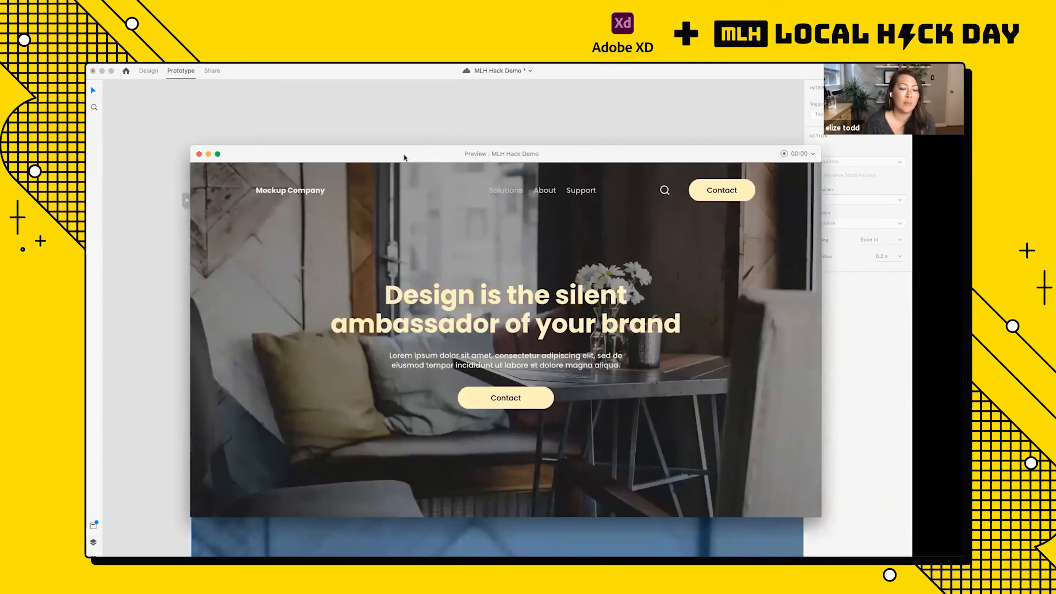
Step: Test the navigation bar's Contact button in the Classic Home preview and close the preview
drag(404, 155, 382, 137)
click(691, 179)
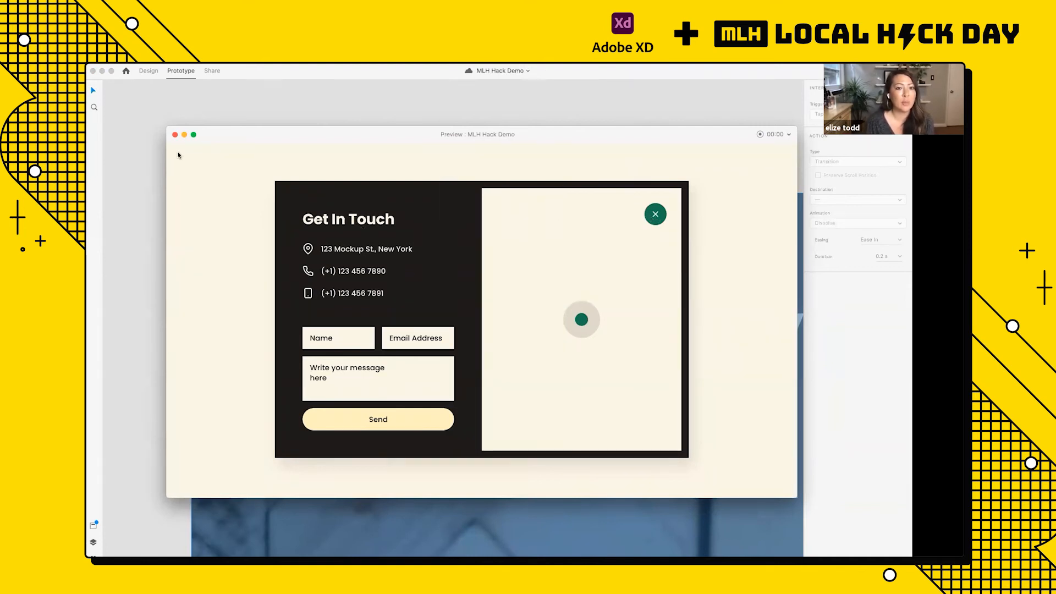
click(175, 137)
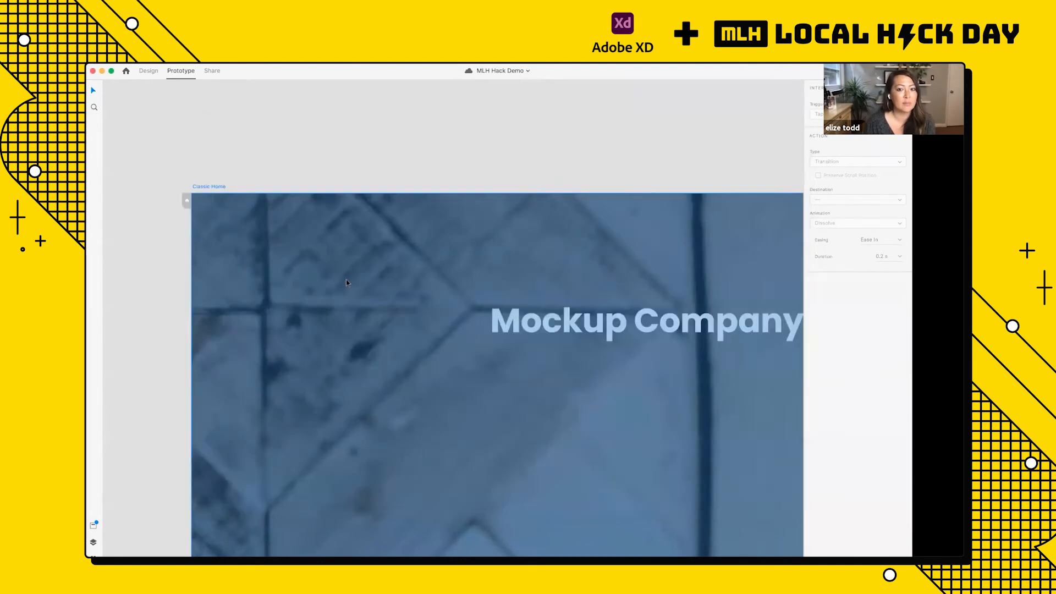
Step: Select the whole About artboard by its title and open a prototype preview from it
scroll(374, 260, down, 5)
scroll(406, 255, right, 5)
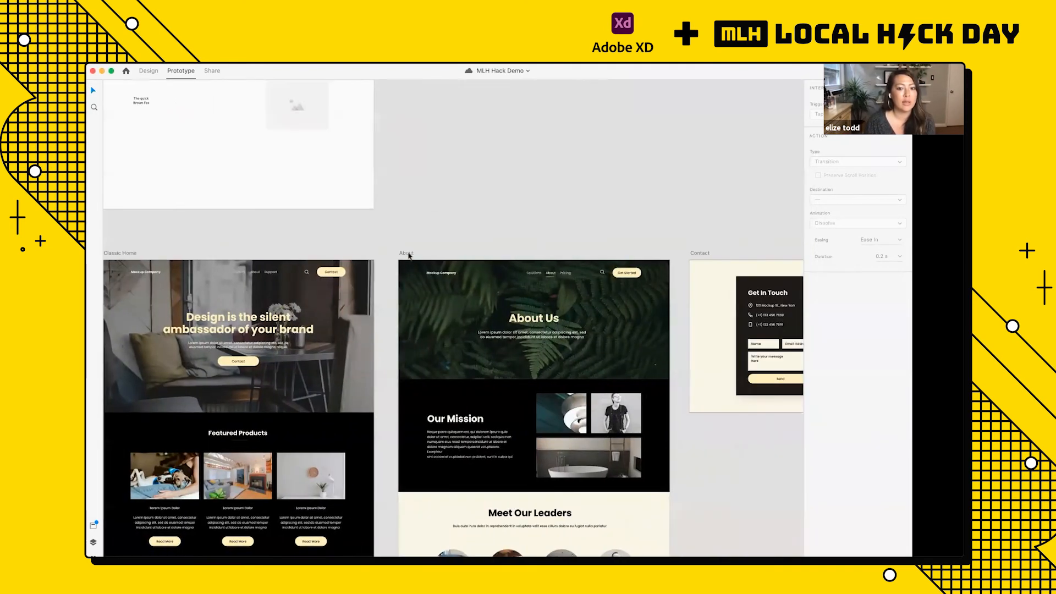
click(407, 254)
key(super+Return)
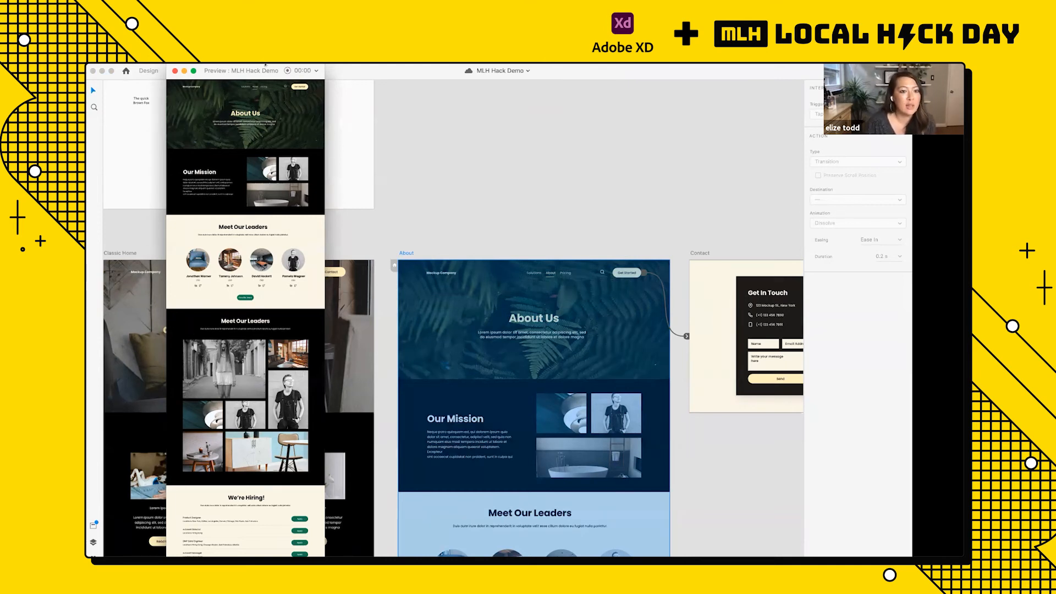
Step: Look through the full-height About preview from hero to hiring section and close it
scroll(207, 501, down, 4)
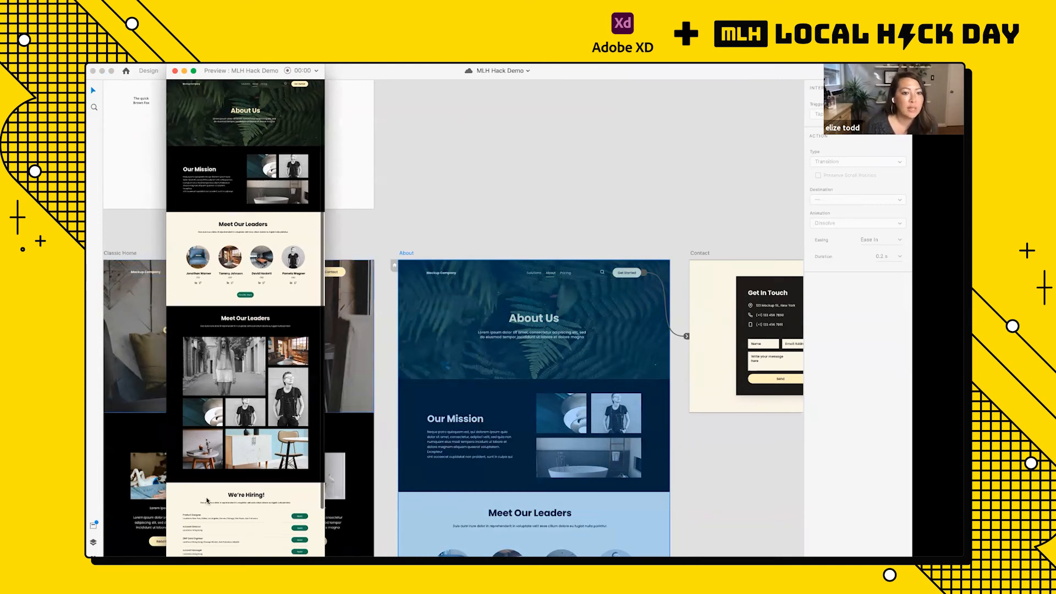
scroll(207, 501, up, 5)
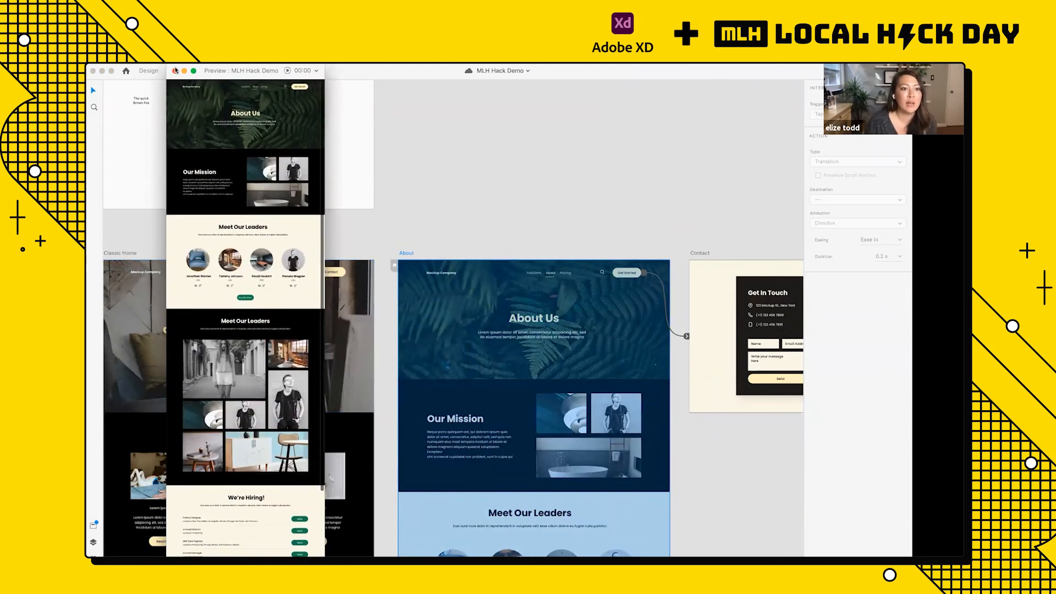
Step: Preview the Classic Home artboard to compare its window height, and close the preview
click(129, 309)
click(128, 309)
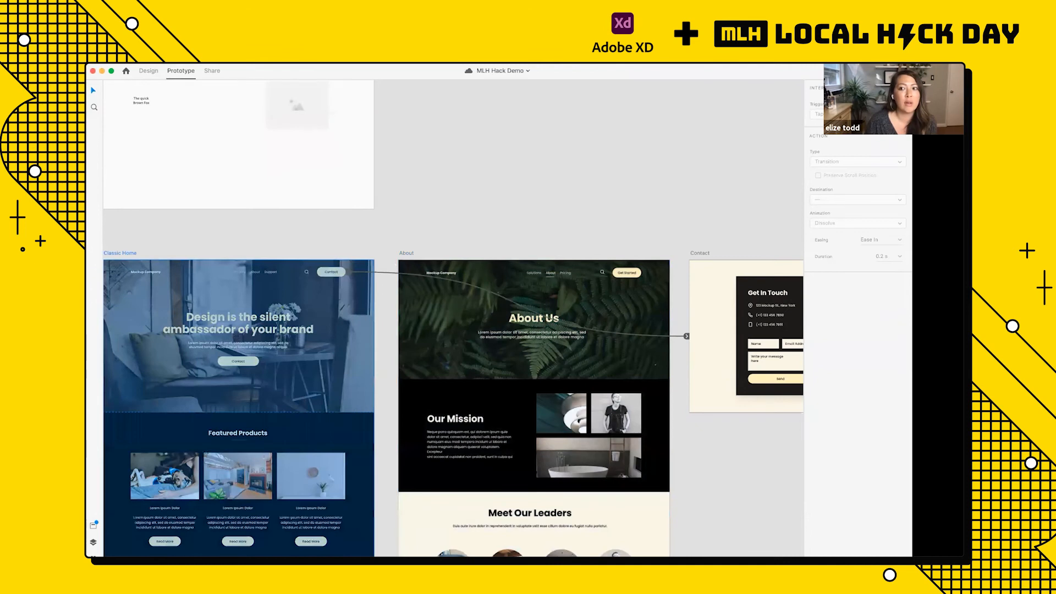
key(super+Return)
drag(209, 204, 193, 160)
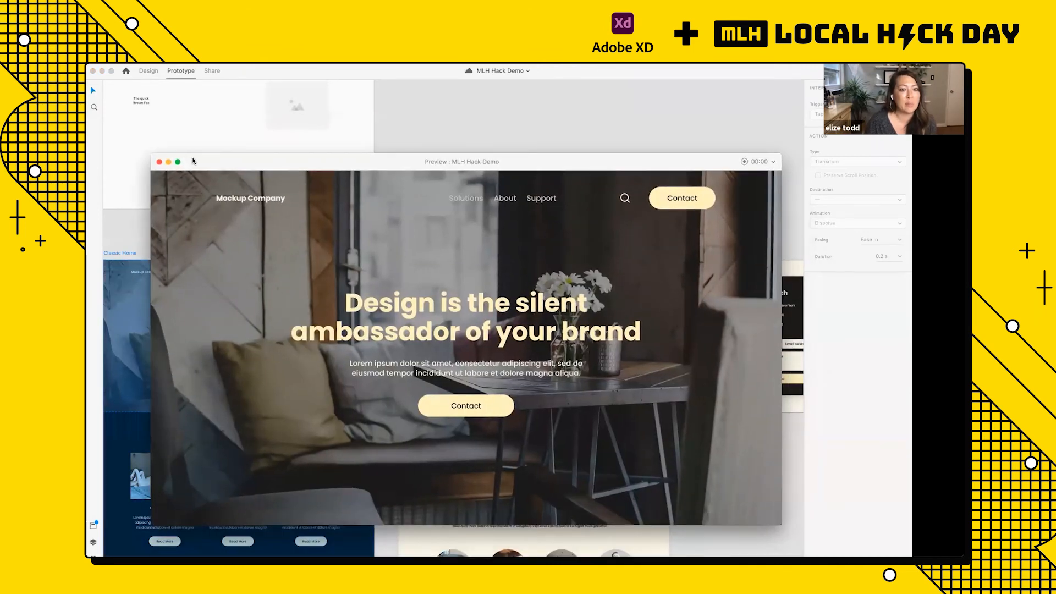
click(159, 162)
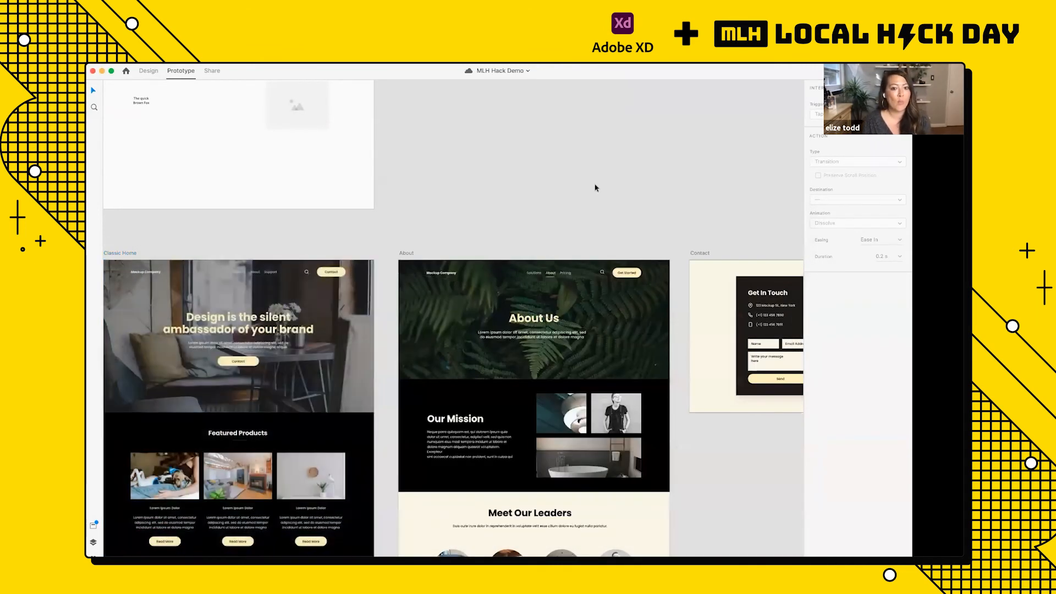
Step: Select the Classic Home artboard in Design mode and check its viewport height
scroll(111, 258, down, 1)
scroll(110, 257, left, 1)
click(147, 226)
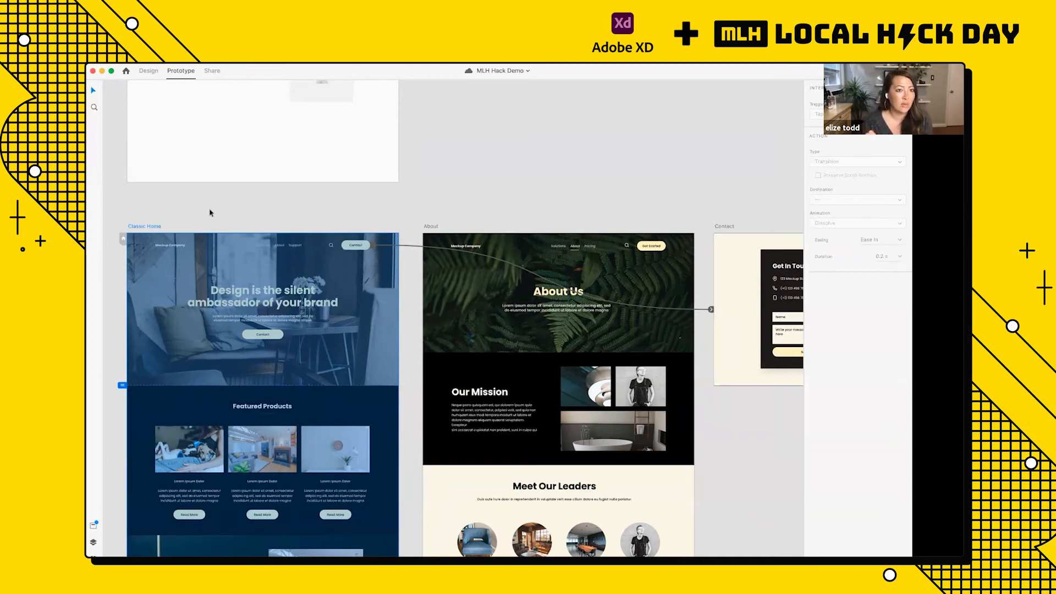
click(149, 71)
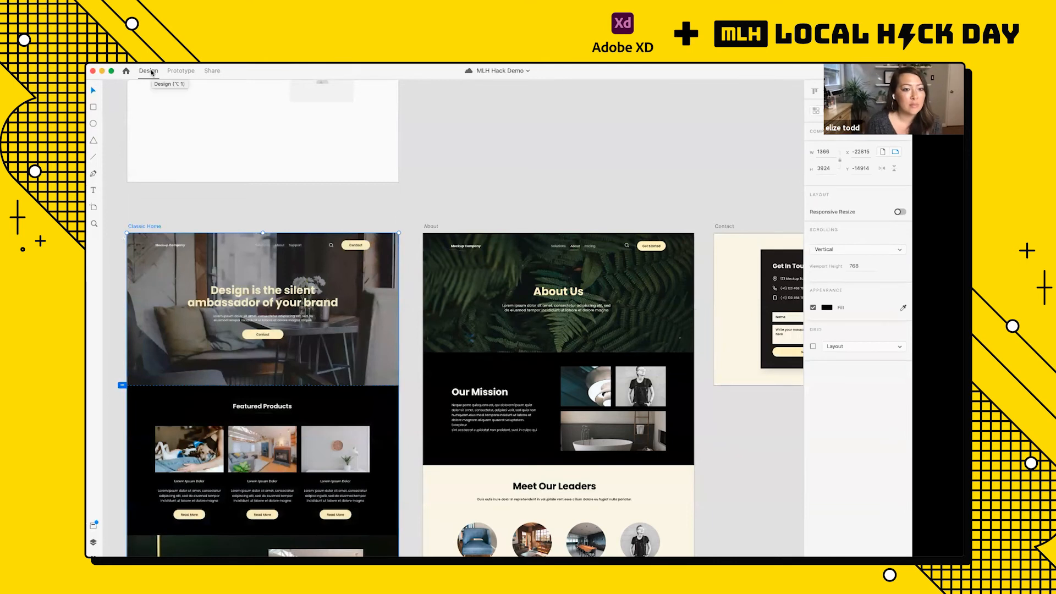
scroll(187, 220, down, 1)
scroll(187, 220, down, 4)
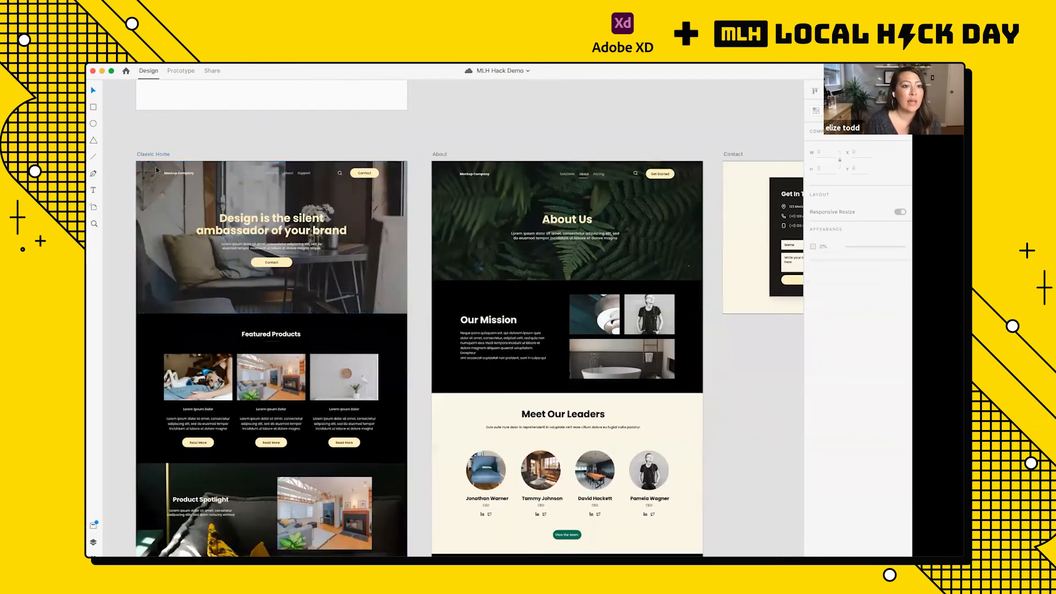
scroll(153, 158, up, 5)
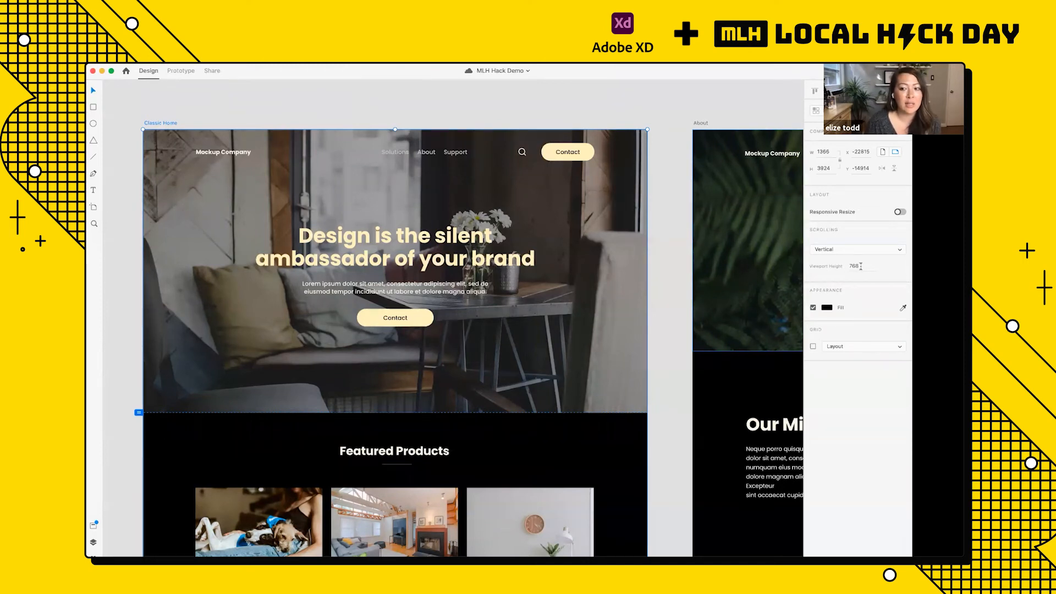
Step: Set the About artboard's viewport height to 768
scroll(585, 116, right, 1)
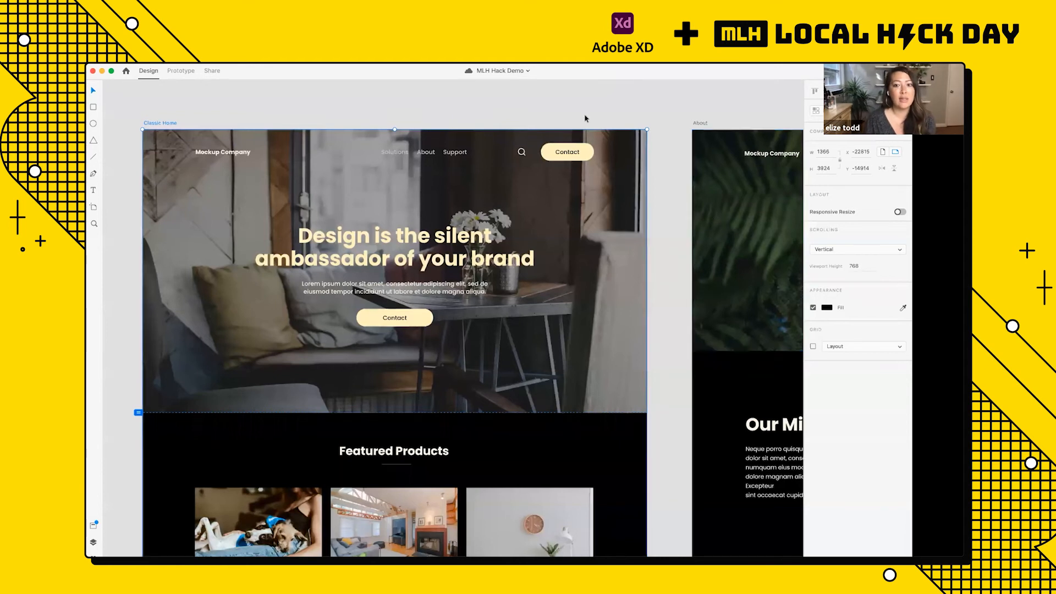
click(694, 122)
scroll(715, 165, right, 6)
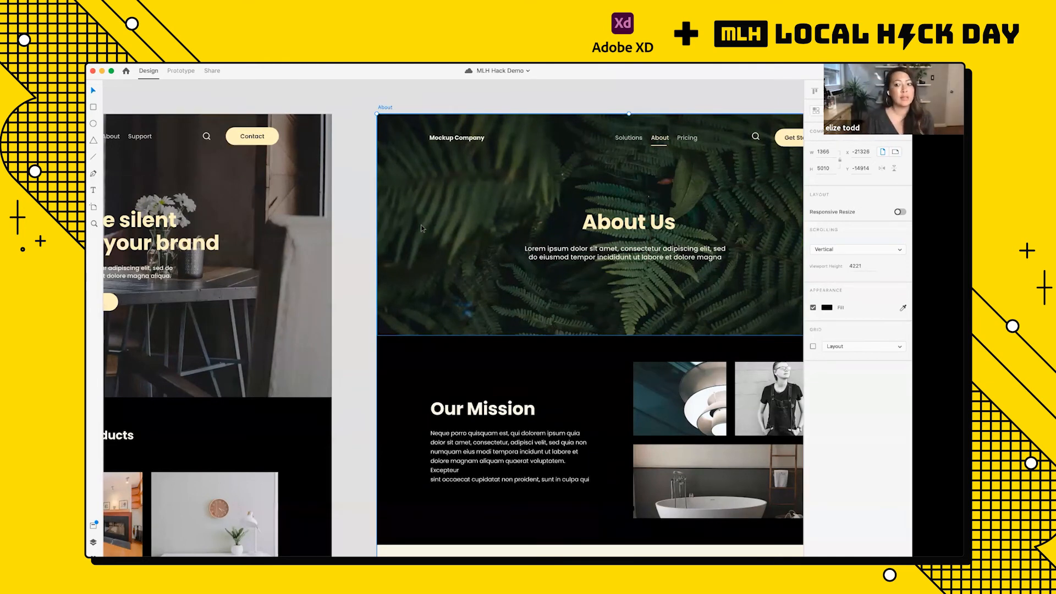
click(857, 265)
text(7)
key(Return)
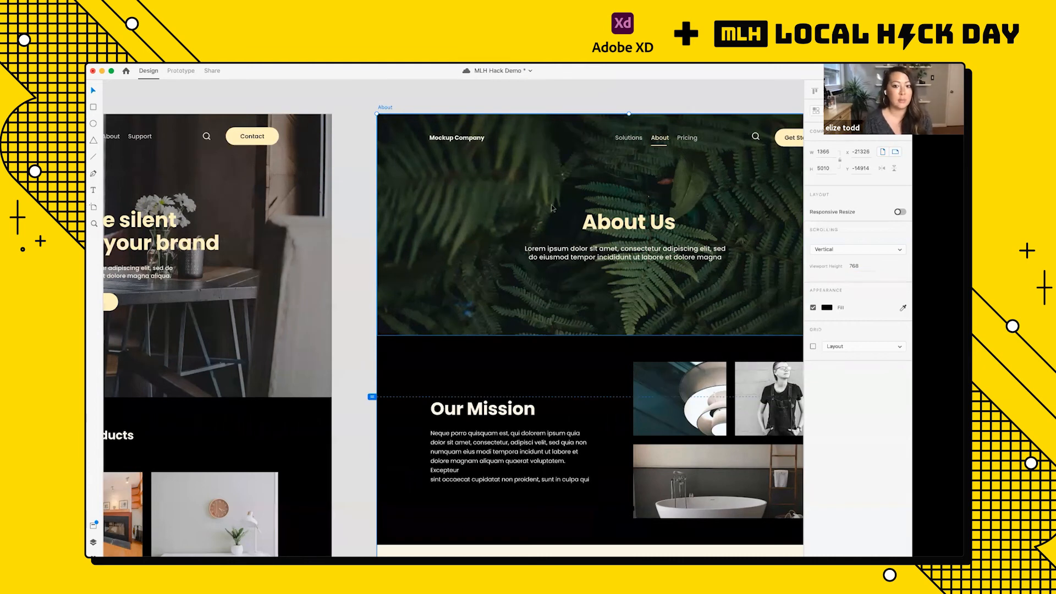
Step: Return to Prototype mode and select the whole Classic Home artboard by its title
scroll(552, 208, down, 5)
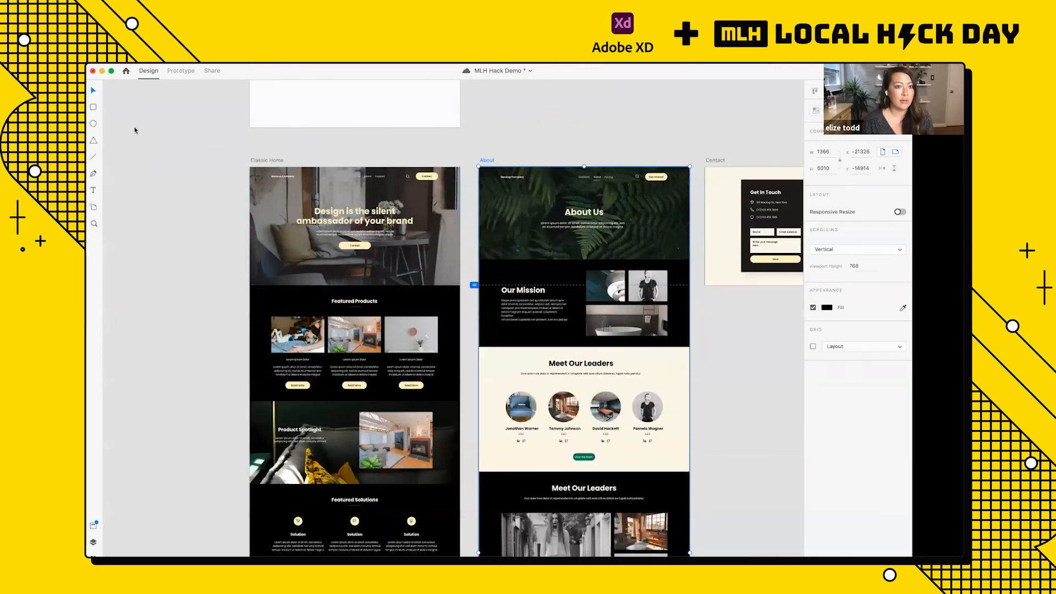
click(174, 71)
scroll(304, 192, up, 5)
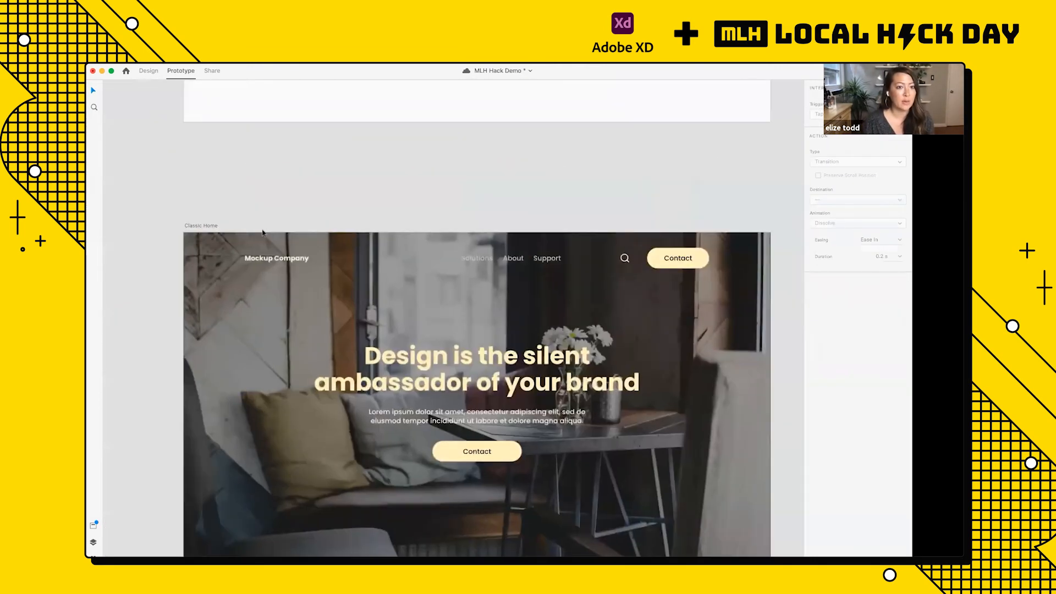
scroll(263, 232, down, 2)
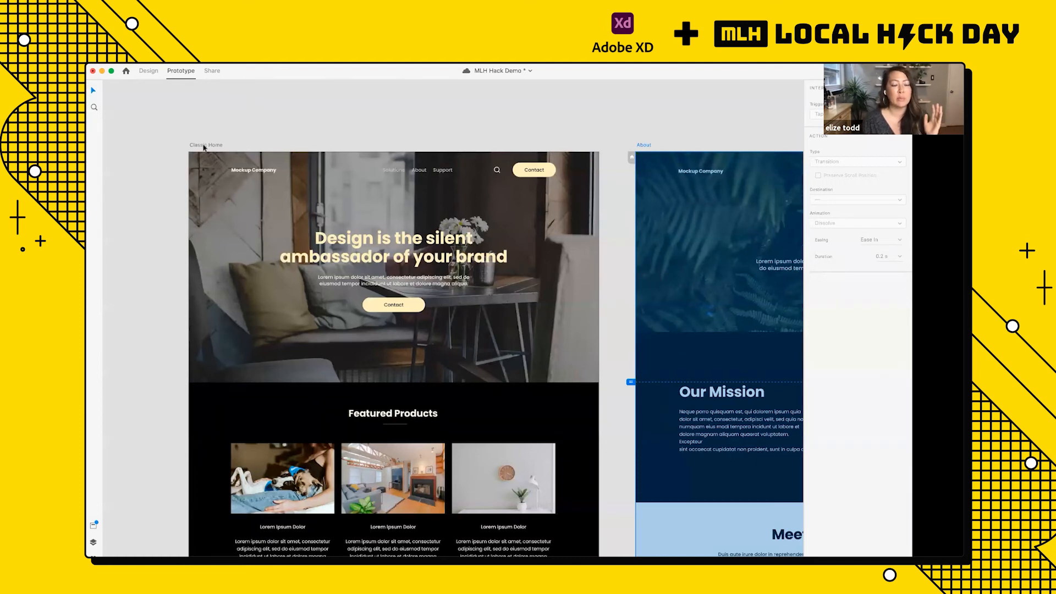
click(203, 146)
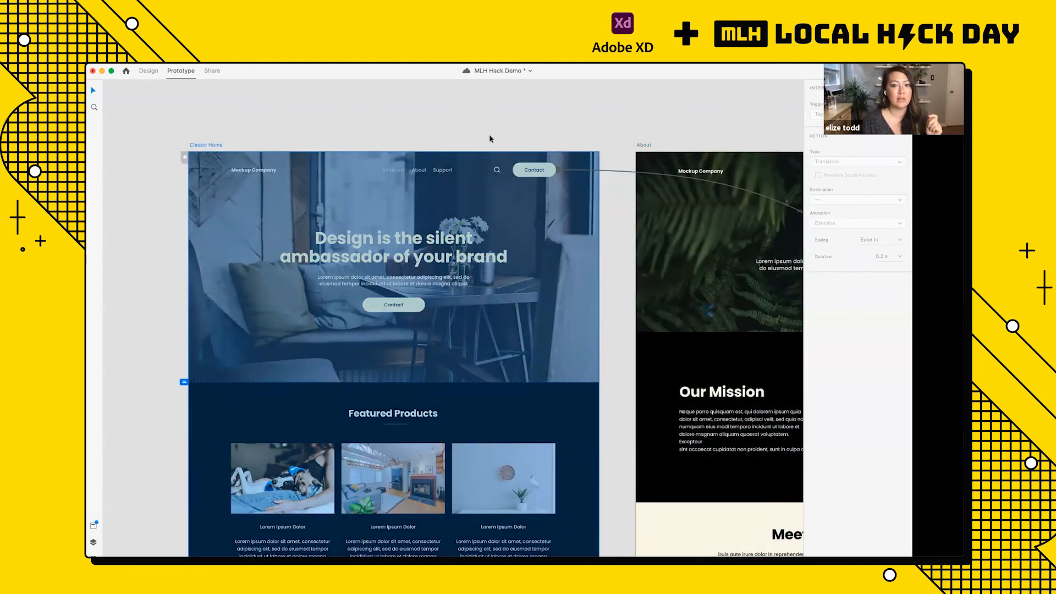
Step: Preview Classic Home, test the navigation bar's Contact button and close the preview
scroll(491, 138, down, 2)
scroll(490, 139, up, 4)
scroll(491, 139, down, 2)
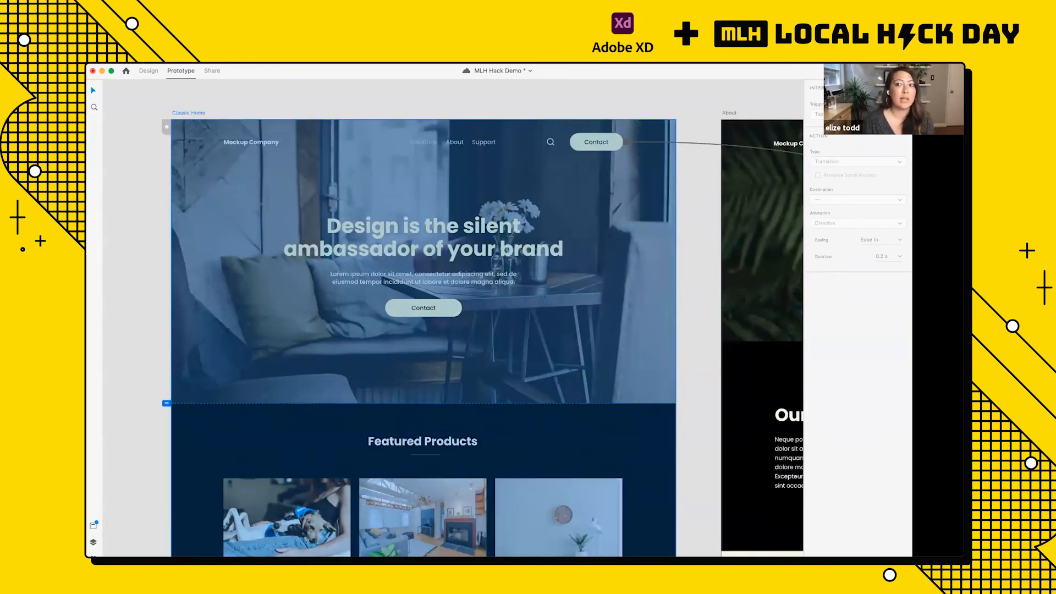
key(super+Return)
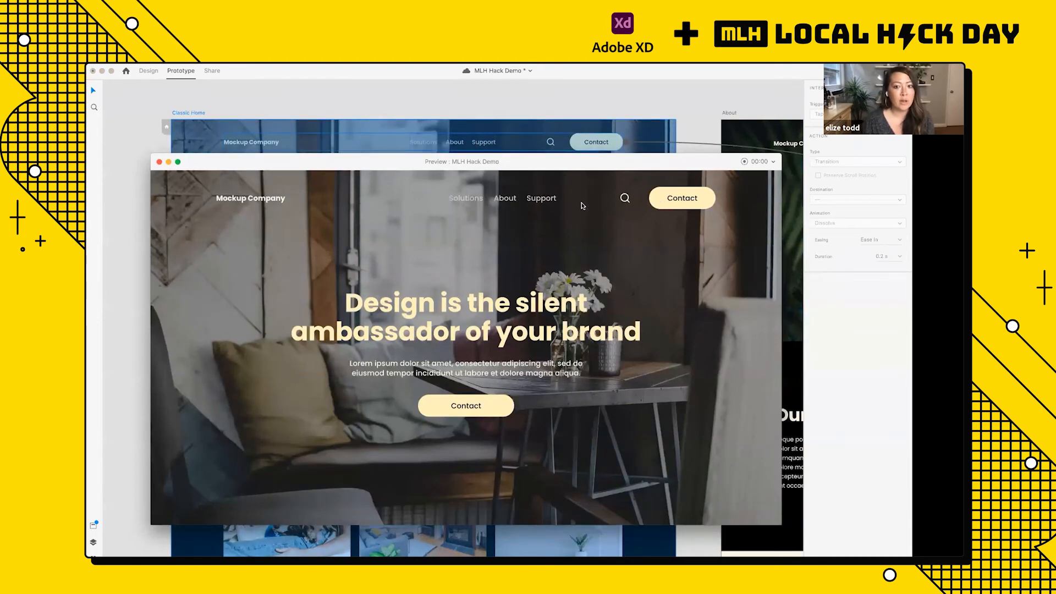
click(684, 207)
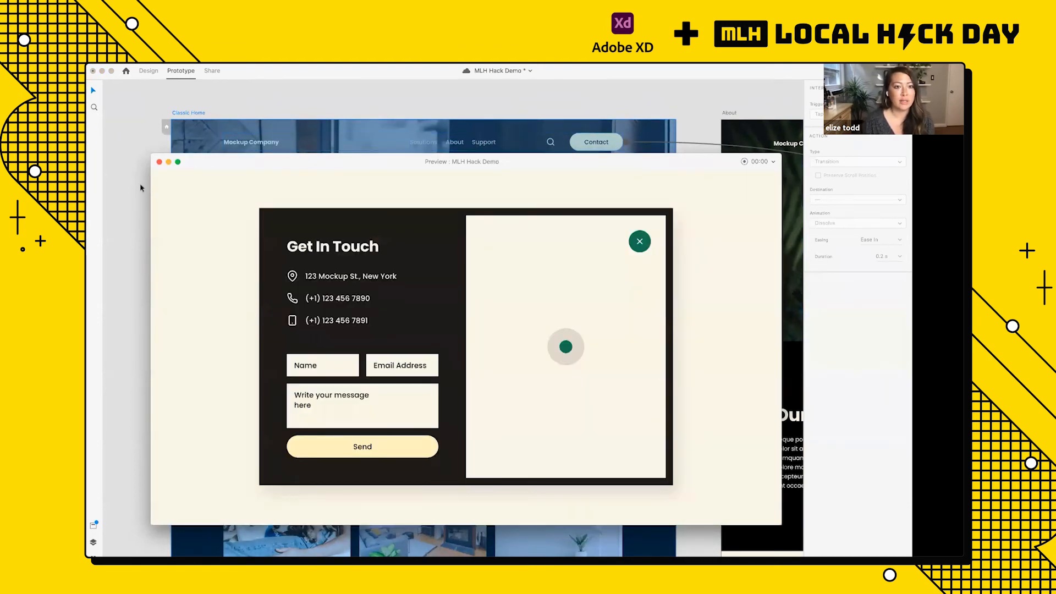
click(159, 162)
Step: Preview the About artboard, test its vertical scrolling and Get Started button, and close the preview
scroll(154, 164, right, 10)
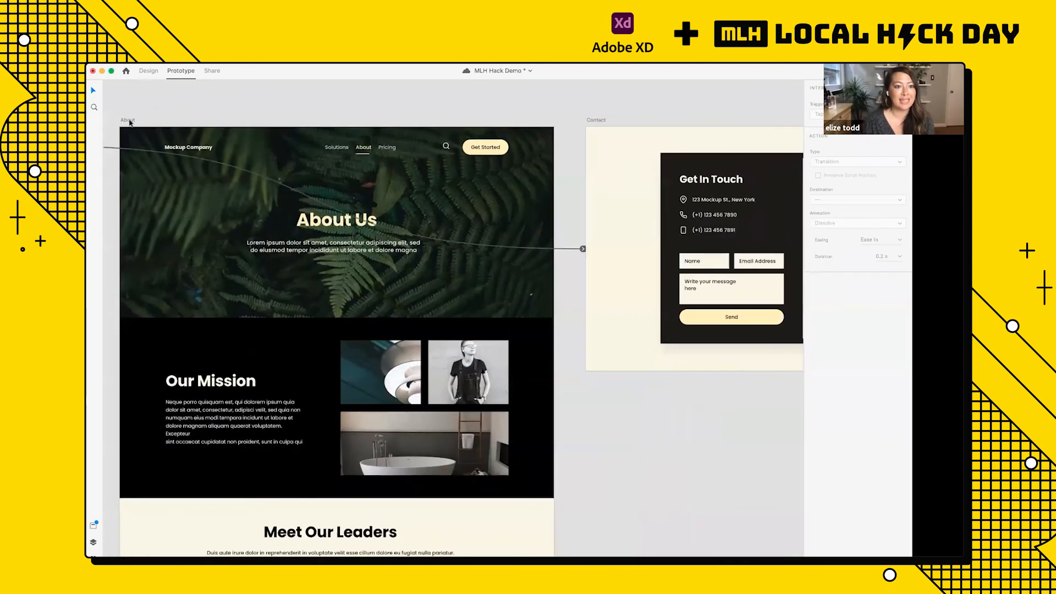
click(129, 120)
click(875, 70)
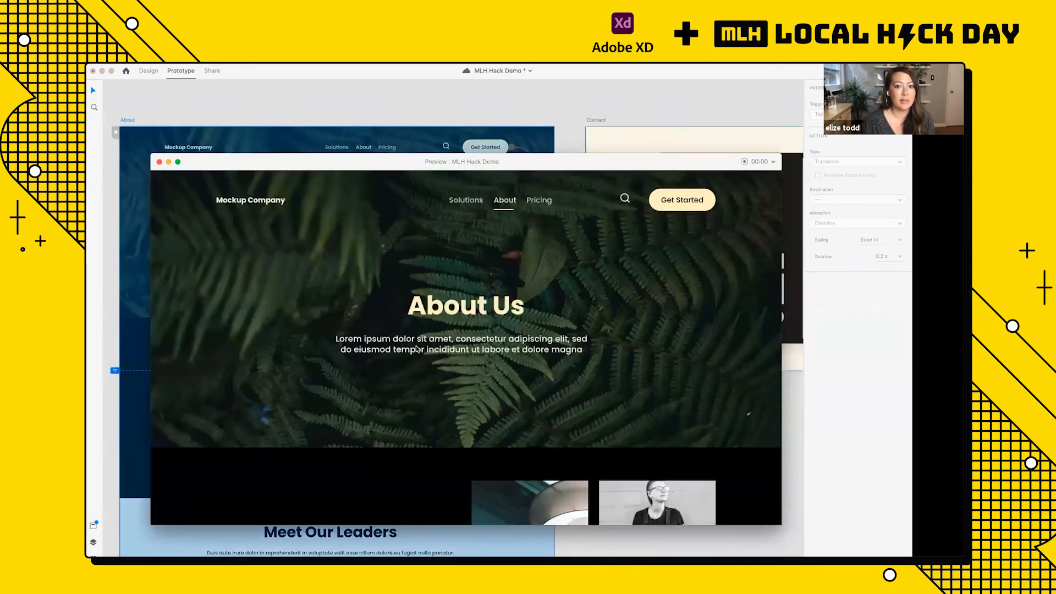
scroll(415, 346, down, 5)
scroll(416, 346, up, 5)
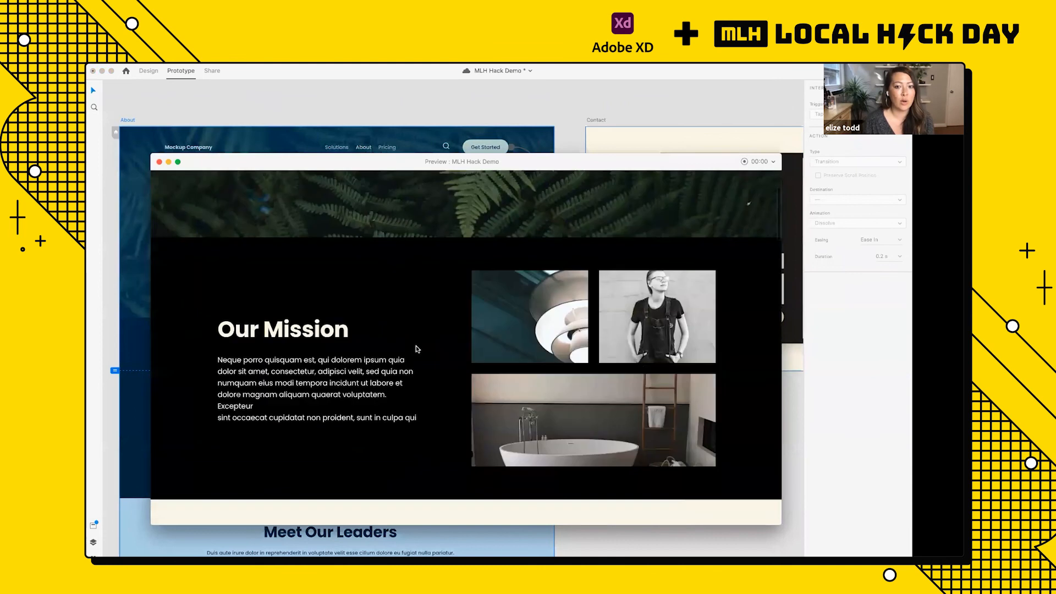
click(689, 202)
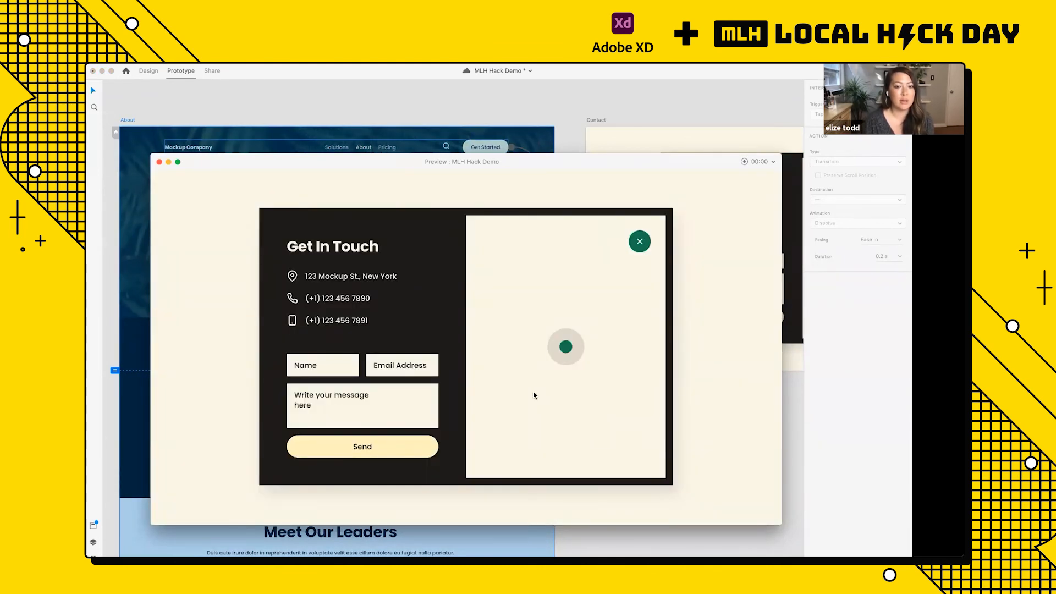
click(159, 162)
Step: Select the individual About text inside the nested navigation bar group of the Classic Home artboard
key(super+minus)
scroll(364, 103, left, 2)
scroll(365, 103, down, 2)
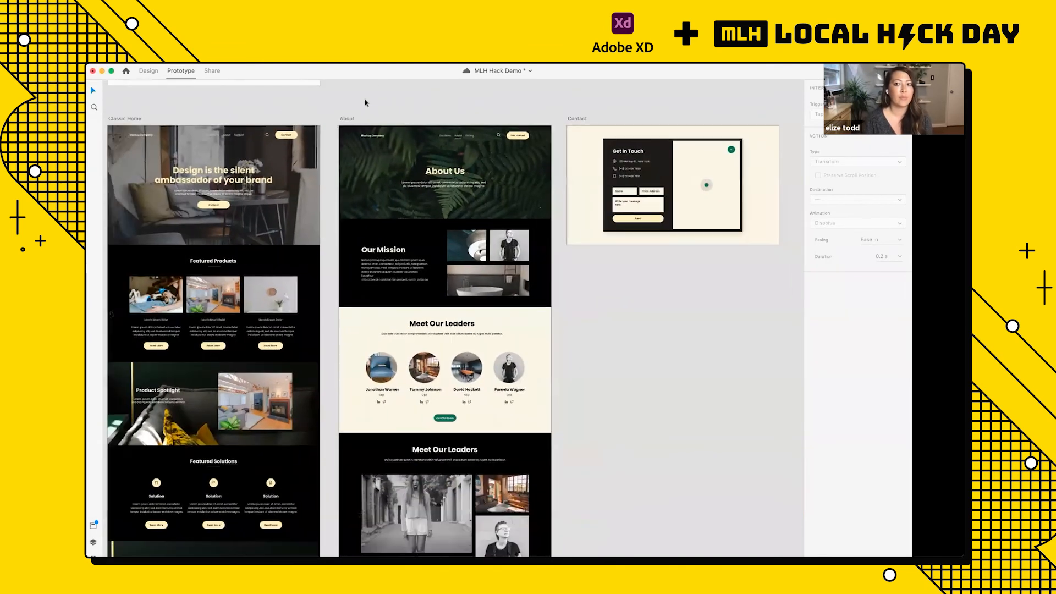
scroll(365, 102, left, 4)
scroll(319, 128, up, 5)
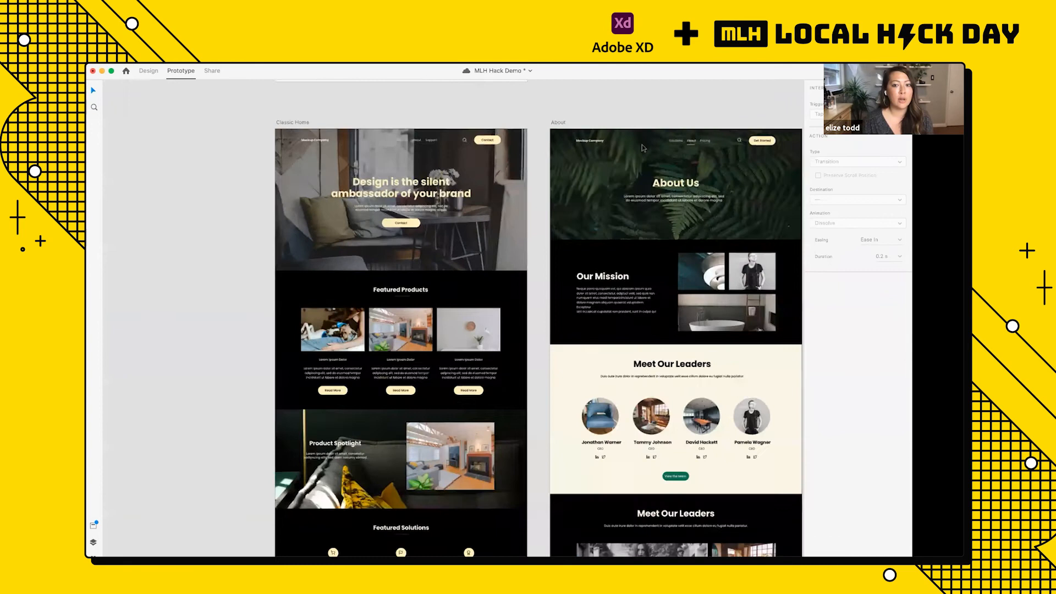
scroll(319, 127, right, 2)
scroll(555, 132, down, 2)
scroll(555, 133, right, 4)
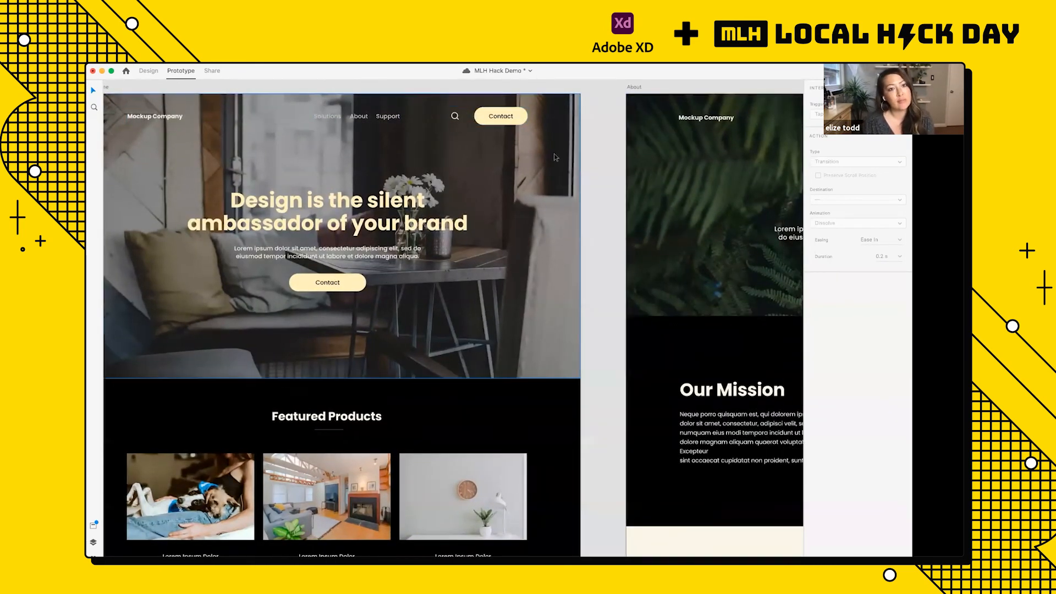
scroll(553, 153, left, 3)
scroll(446, 124, up, 5)
double_click(445, 124)
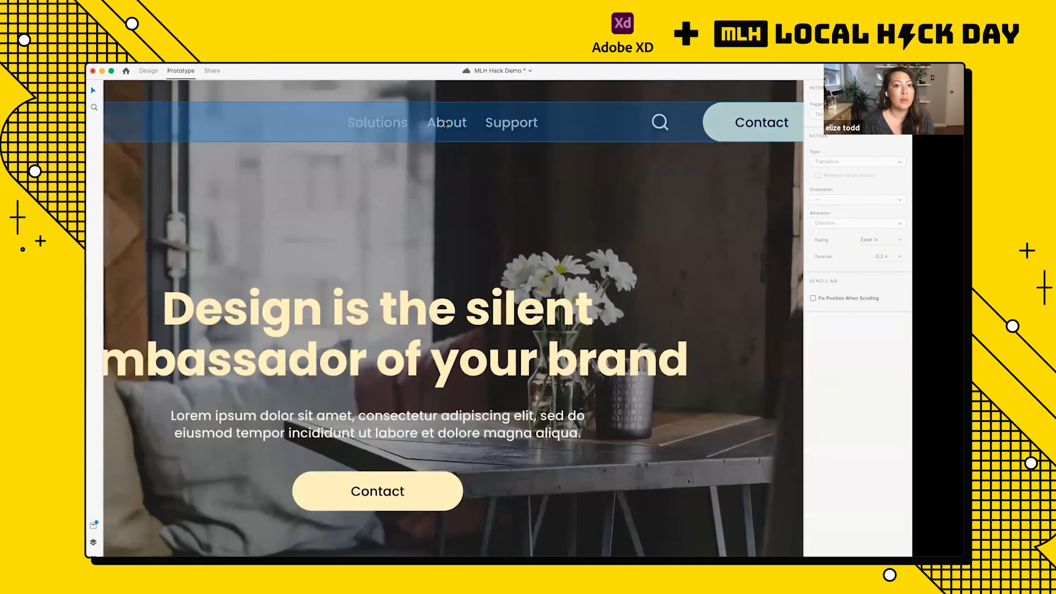
double_click(445, 124)
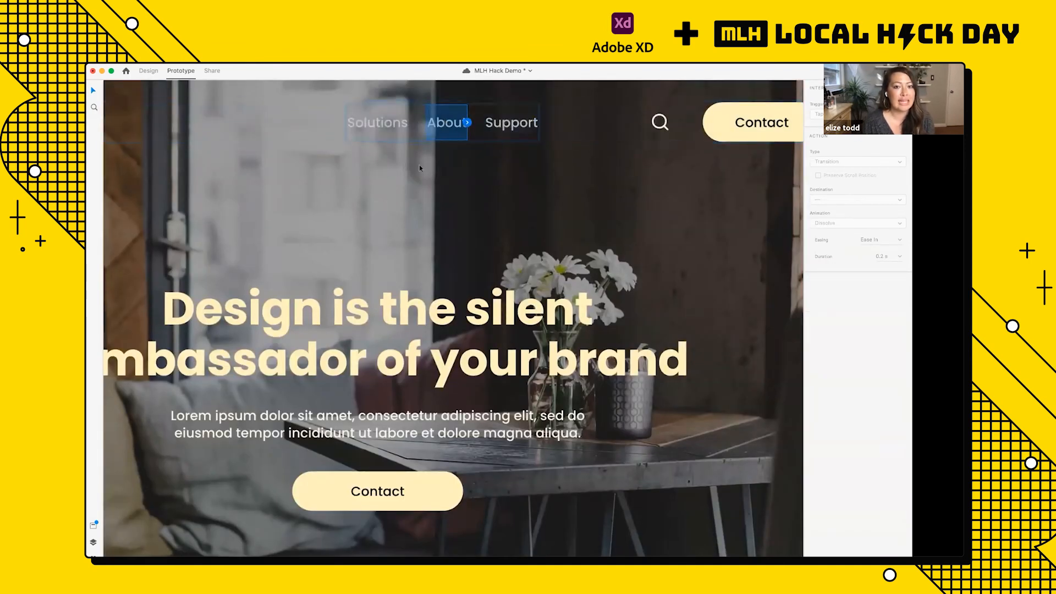
scroll(419, 166, up, 5)
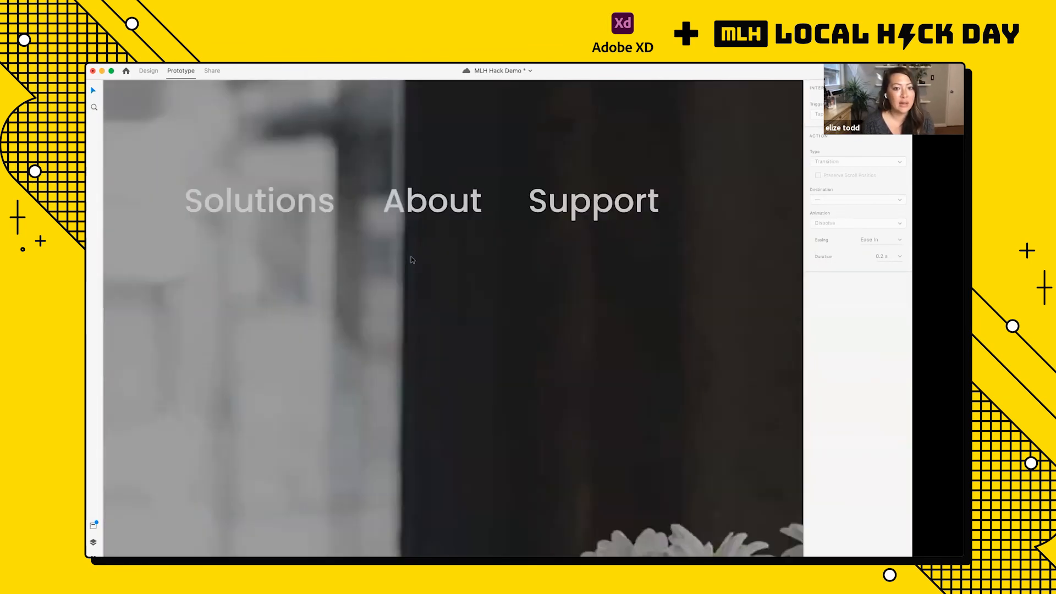
scroll(412, 260, down, 3)
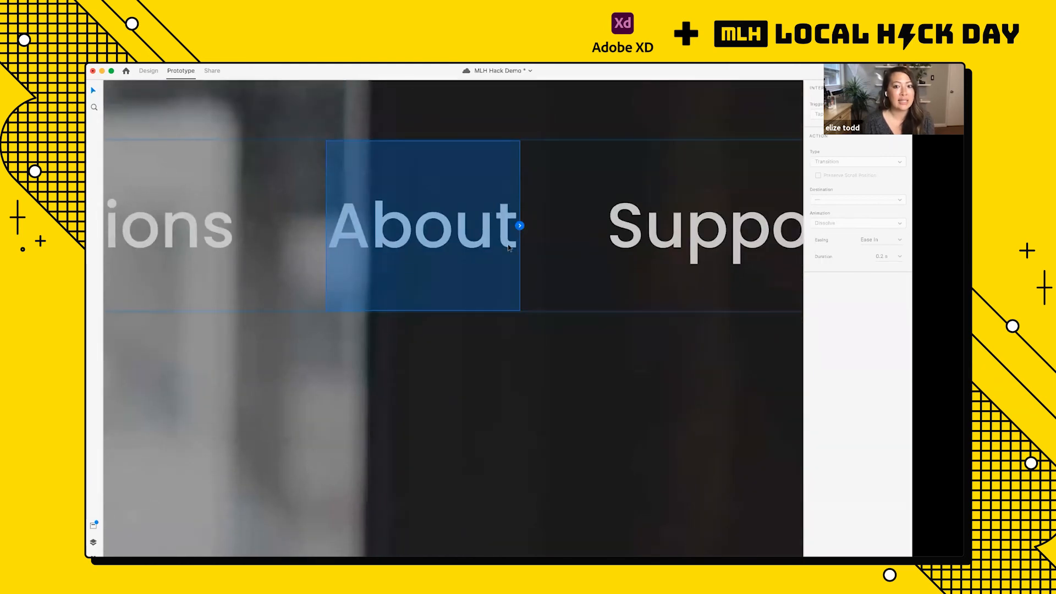
Step: Link the About text in the Classic Home navigation bar to the About artboard
scroll(508, 247, down, 3)
scroll(509, 248, down, 5)
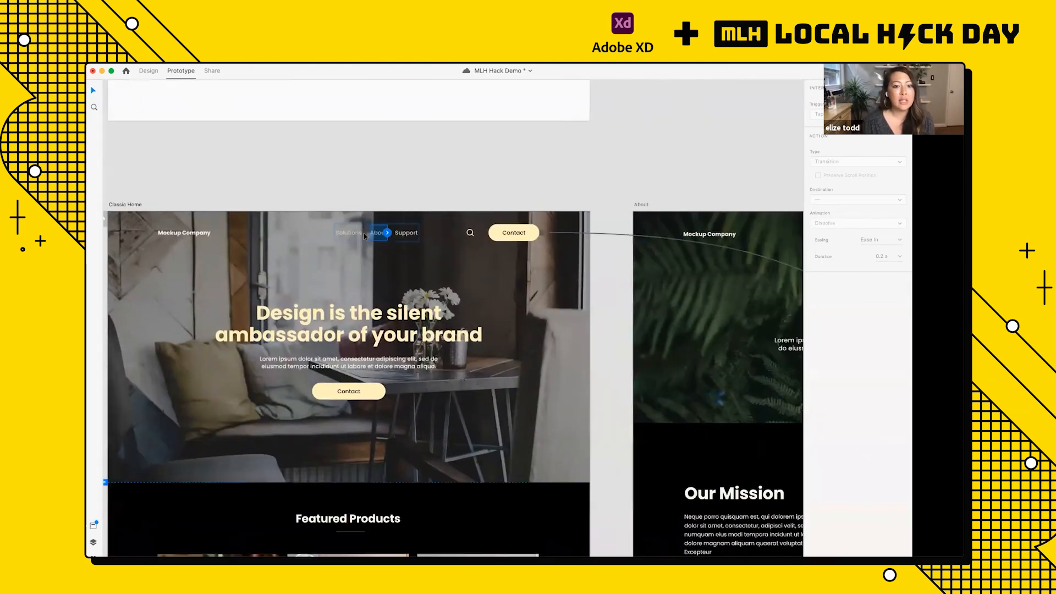
drag(357, 235, 681, 284)
scroll(407, 293, up, 5)
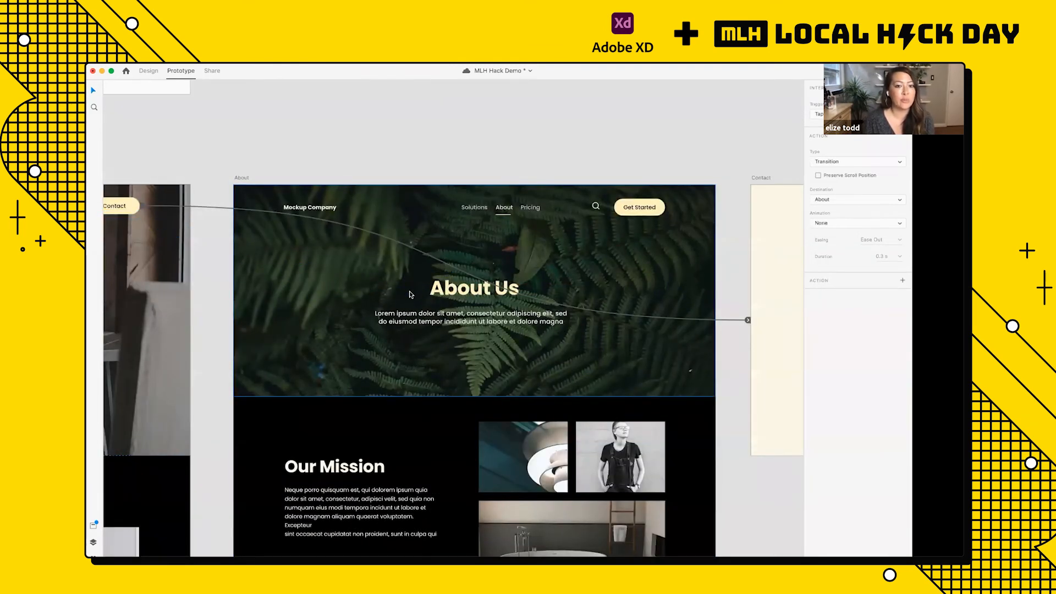
scroll(410, 294, down, 3)
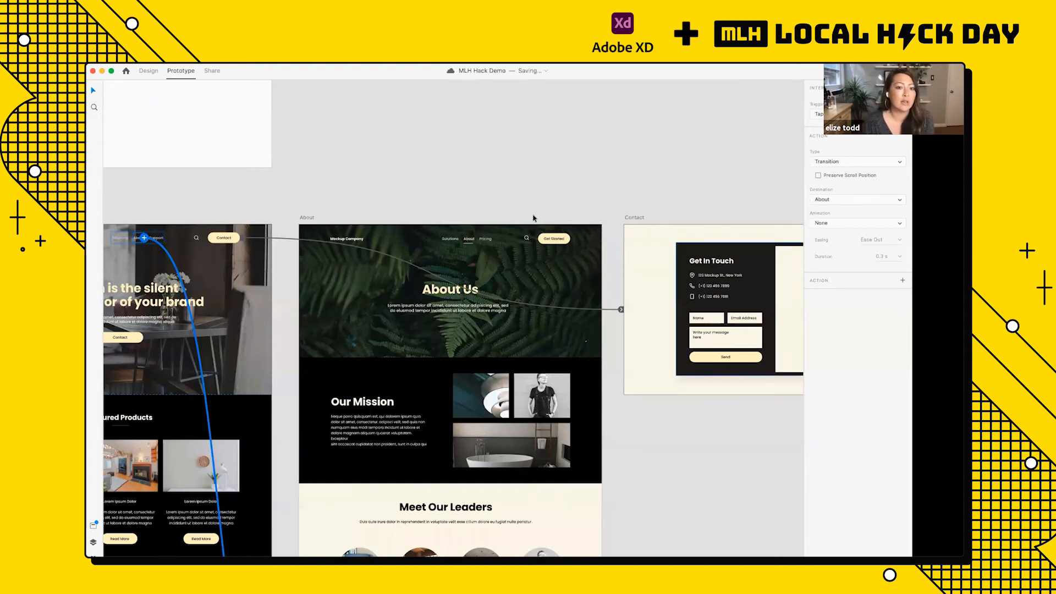
Step: Preview the Classic Home artboard, test the About link in its navigation bar and close the preview
scroll(532, 217, down, 5)
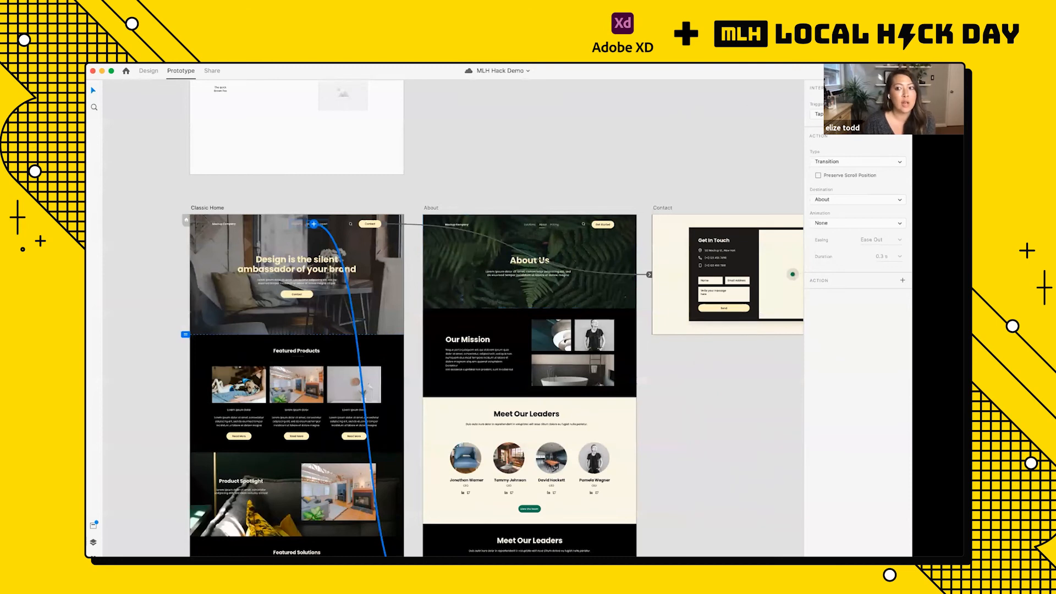
key(super+Return)
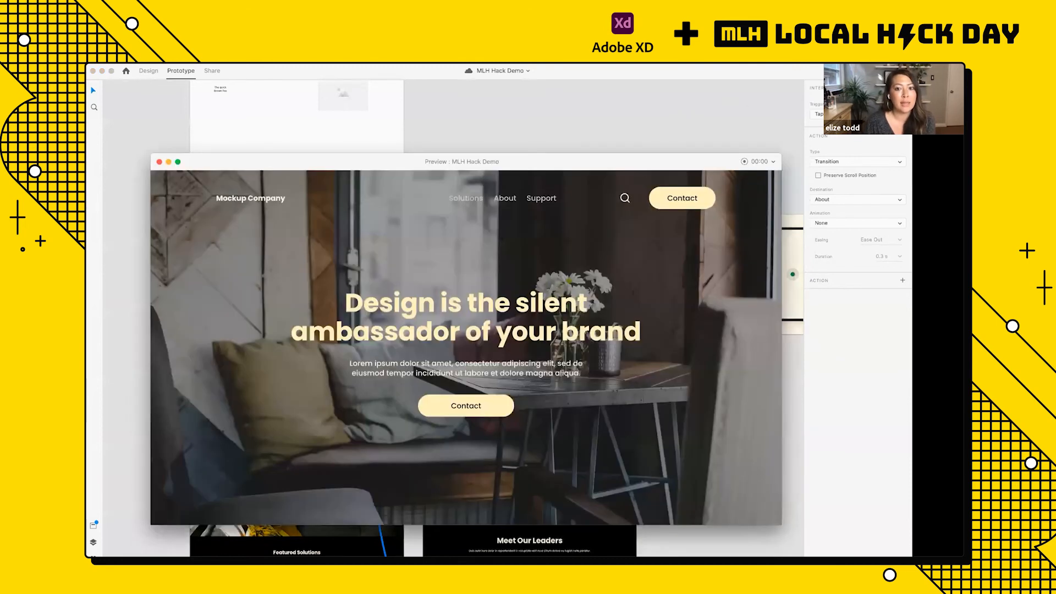
click(510, 200)
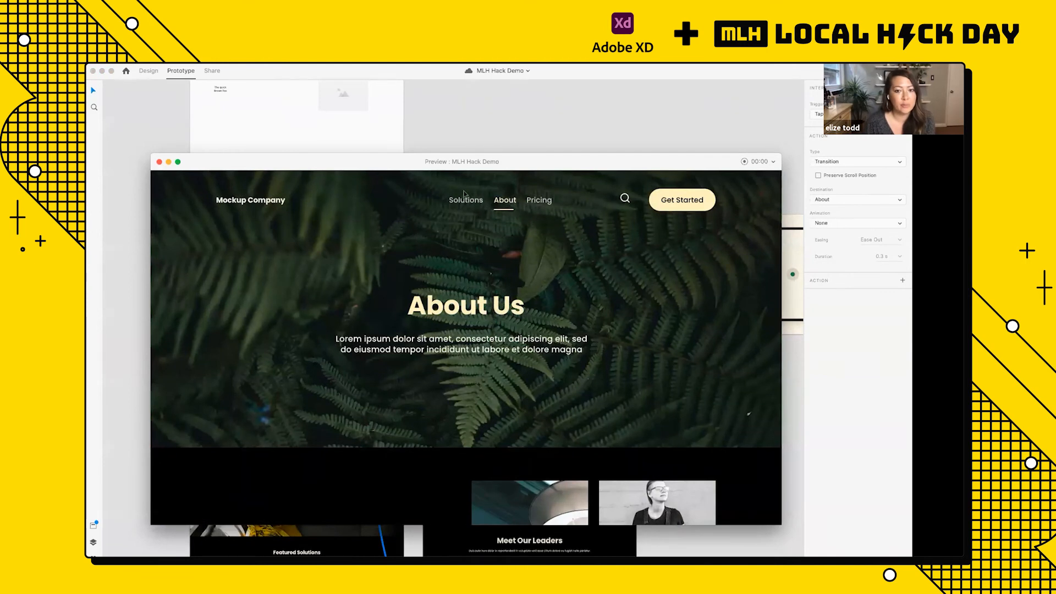
click(160, 163)
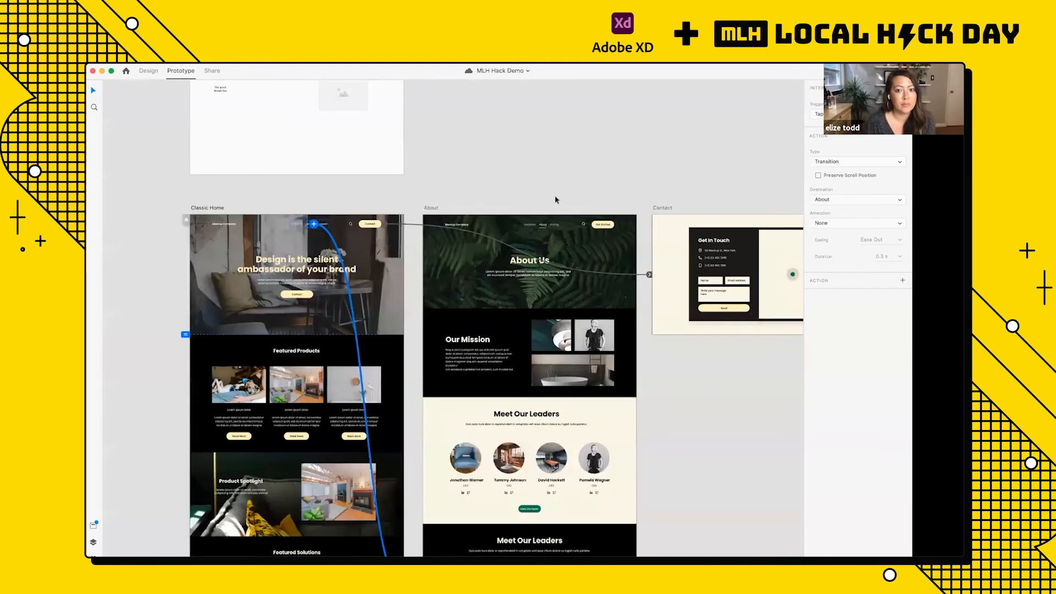
Step: Examine the link of the navigation bar's Contact button on Classic Home and look over the three artboards
scroll(555, 197, down, 2)
scroll(555, 196, down, 2)
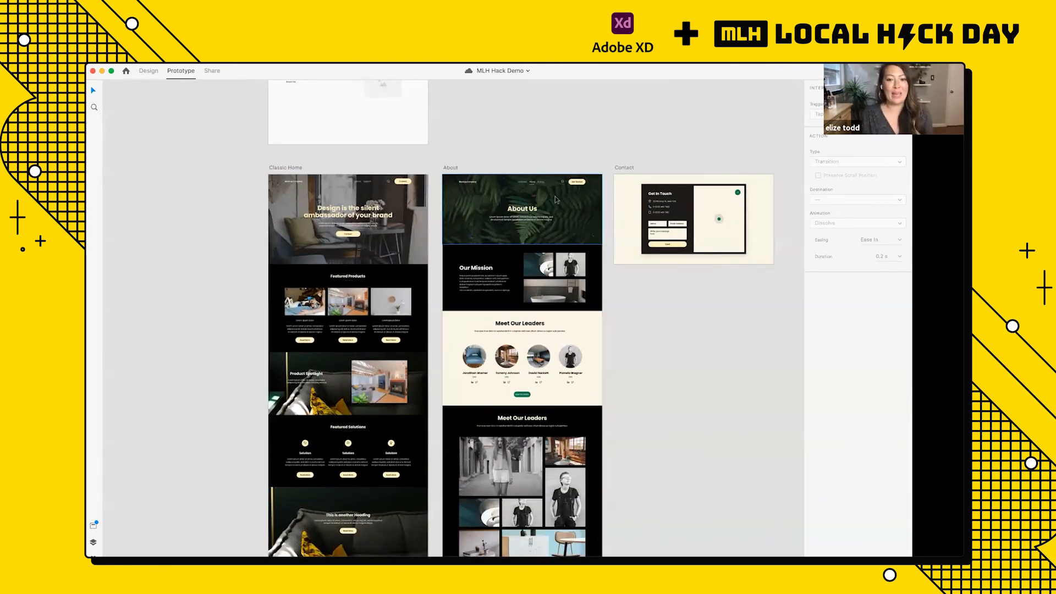
scroll(556, 198, up, 2)
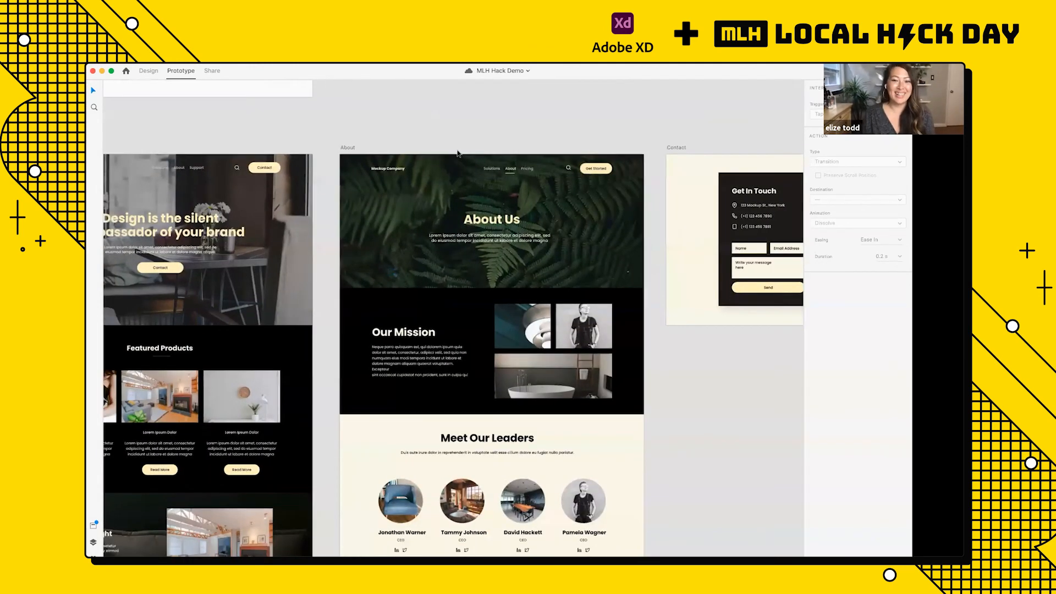
scroll(555, 197, down, 2)
click(357, 182)
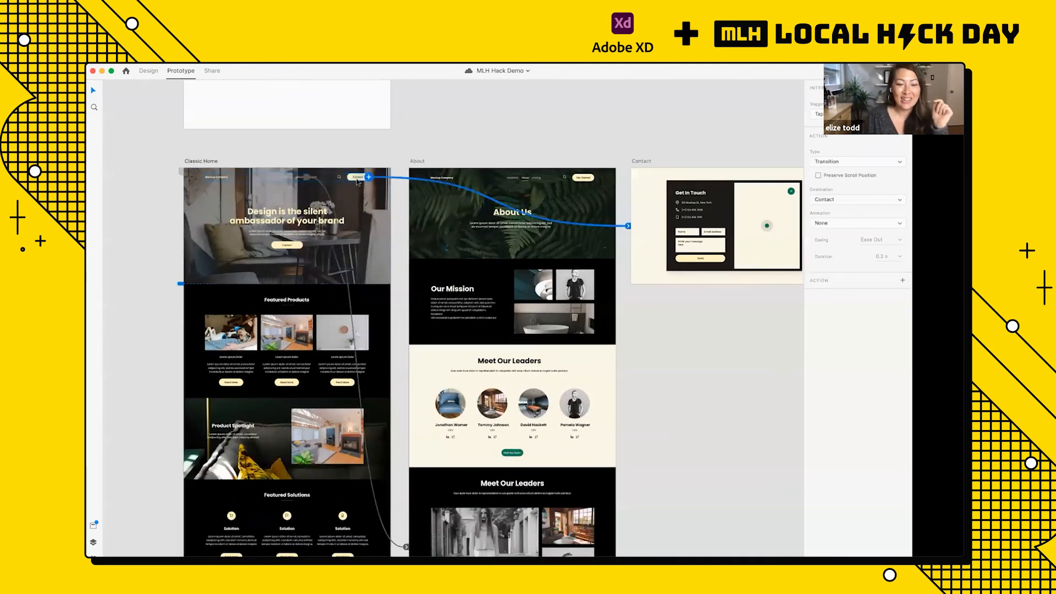
click(385, 160)
scroll(383, 160, up, 2)
scroll(384, 160, left, 3)
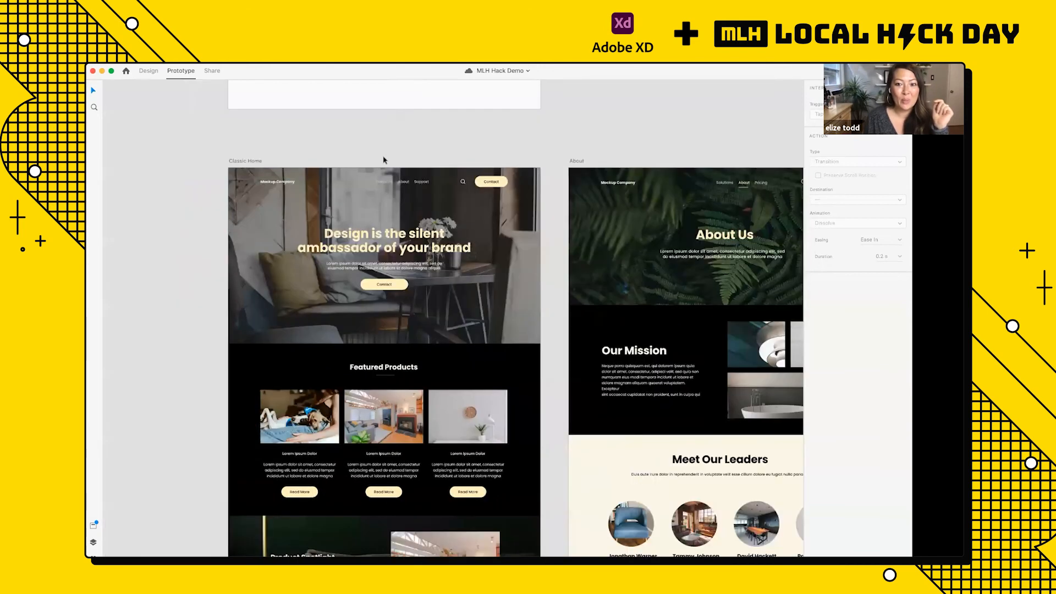
scroll(384, 158, up, 3)
scroll(385, 158, down, 3)
scroll(522, 144, down, 3)
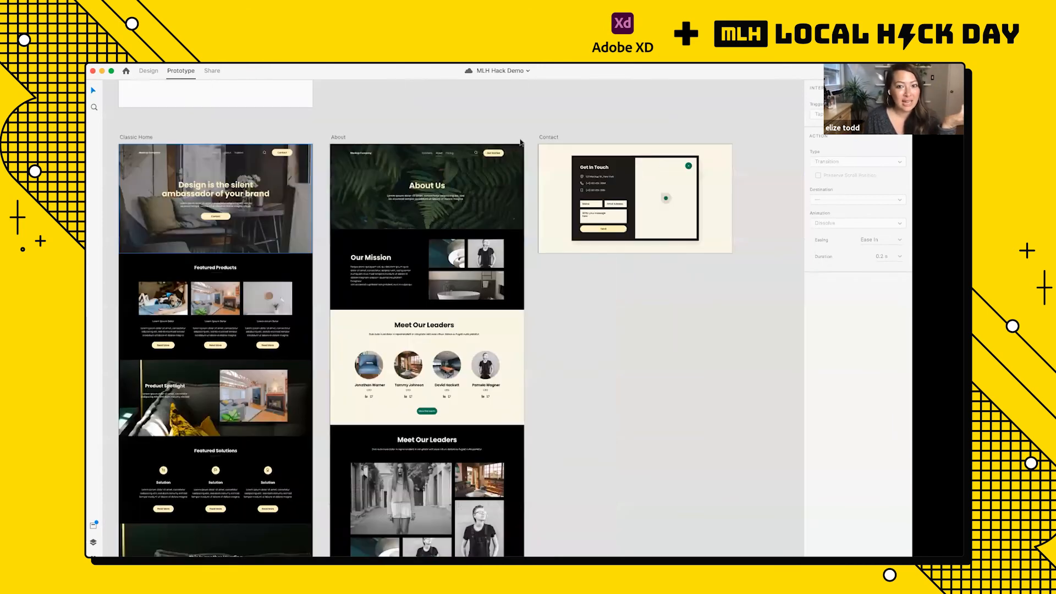
click(520, 142)
click(257, 107)
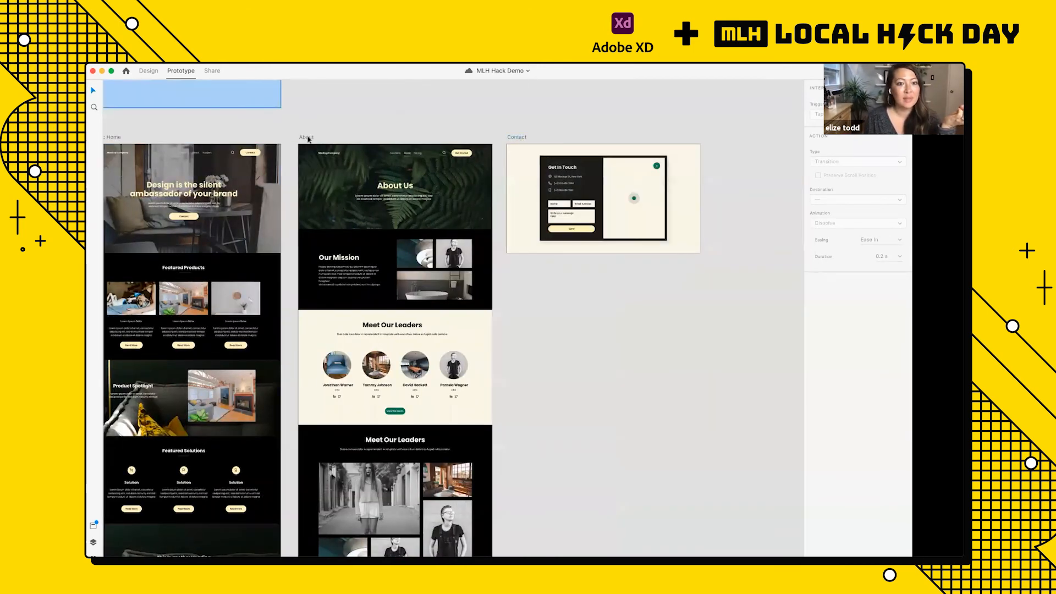
Step: Inspect the outgoing links of the About and Contact artboards
scroll(309, 139, up, 3)
click(312, 152)
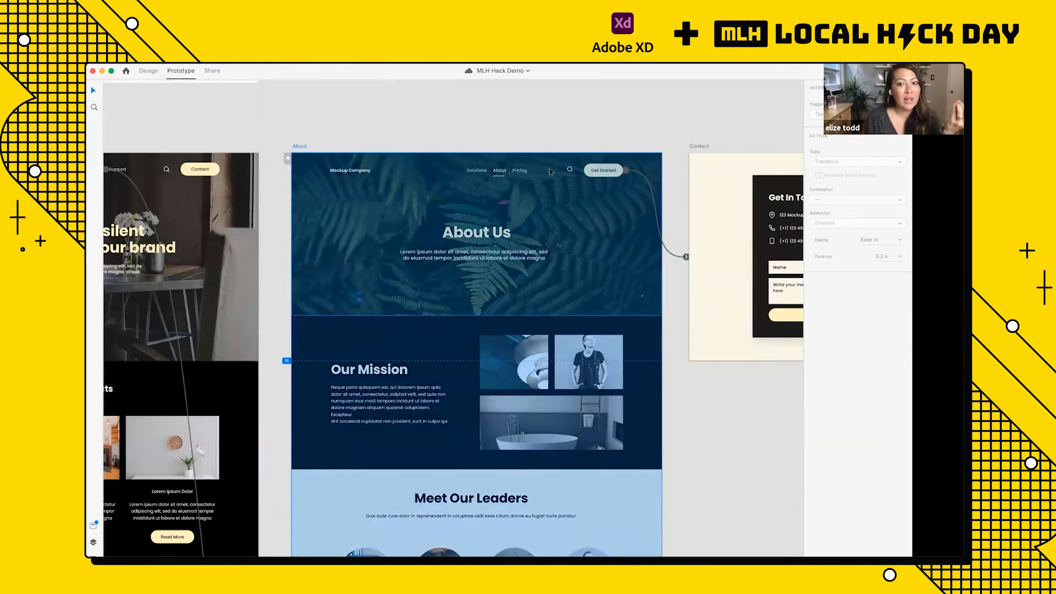
scroll(610, 164, right, 5)
click(625, 165)
scroll(624, 166, down, 3)
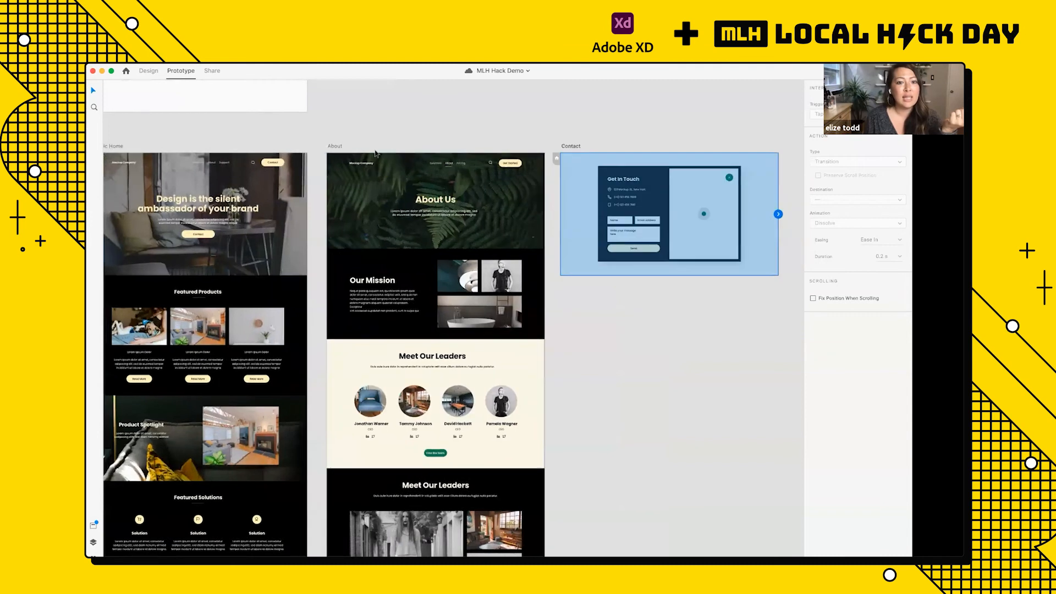
Step: Preview the About artboard, test its Get Started button and close the preview
scroll(372, 153, left, 2)
click(373, 153)
key(super+Return)
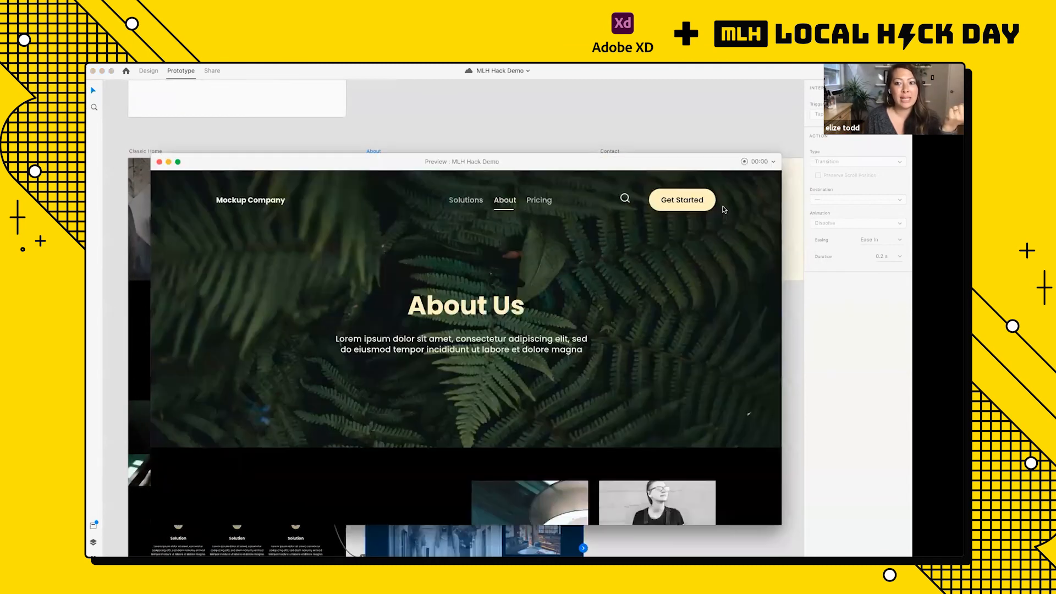
click(680, 204)
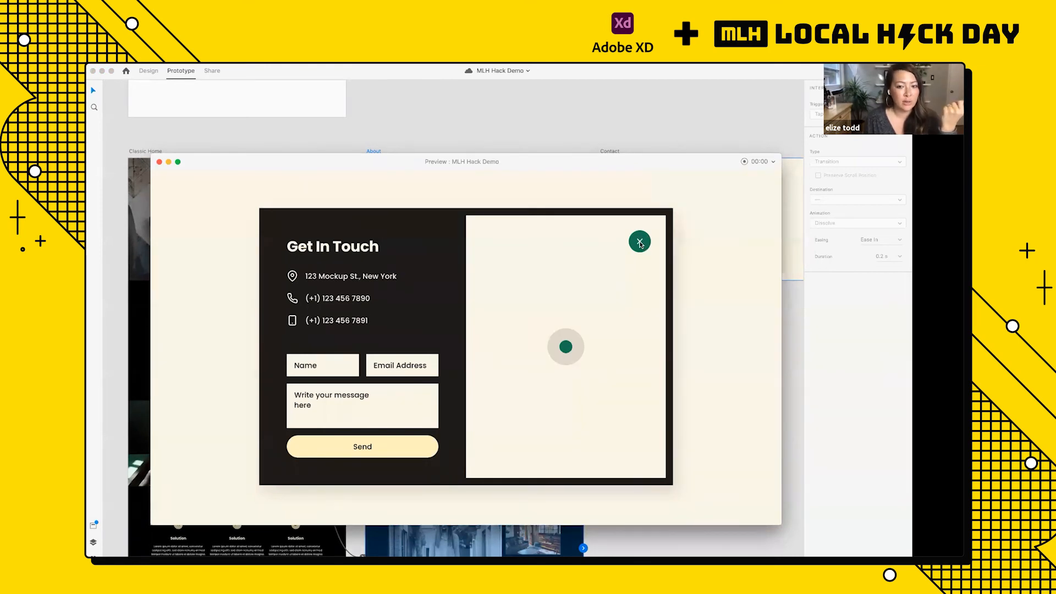
click(159, 162)
Step: Try to link the close icon of the Contact artboard's form to the About artboard
scroll(550, 200, right, 5)
scroll(601, 195, up, 5)
click(561, 199)
scroll(560, 200, down, 6)
drag(561, 200, 379, 212)
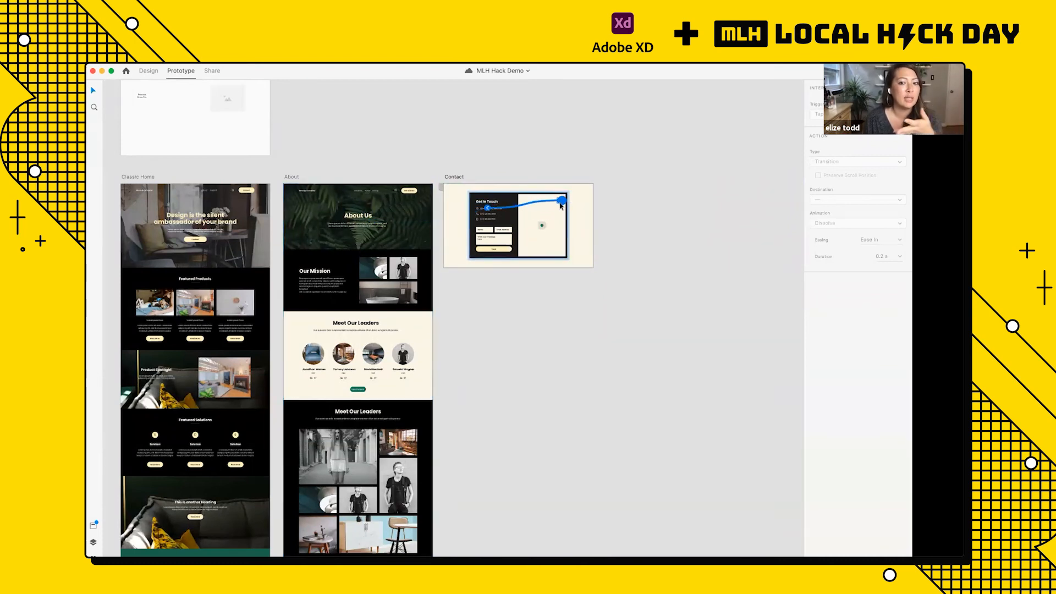
click(556, 174)
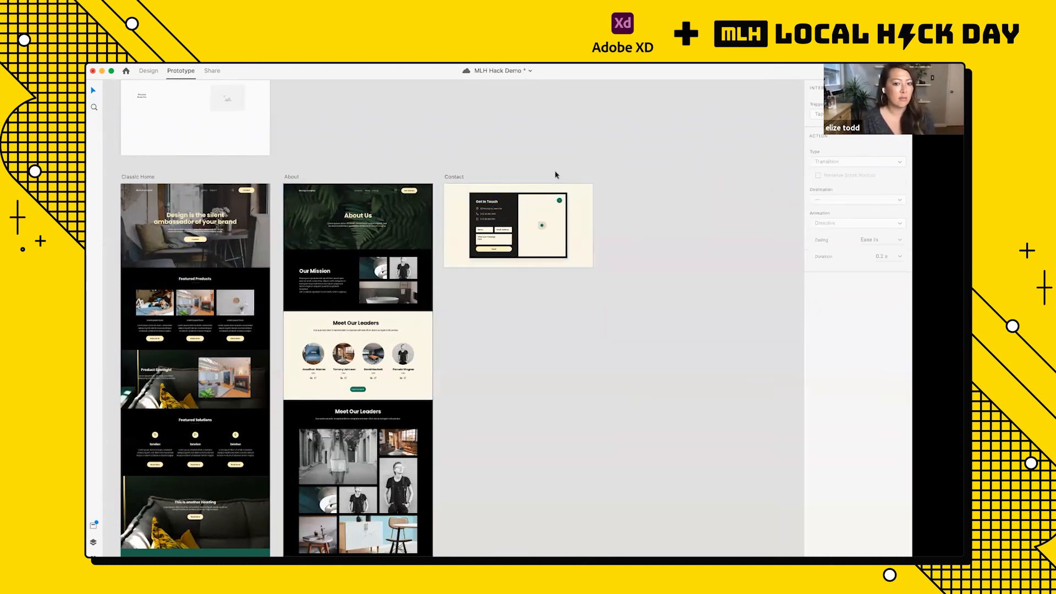
Step: Select the green close icon nested inside the Contact artboard's form and add an interaction to it without choosing a destination
scroll(582, 186, left, 2)
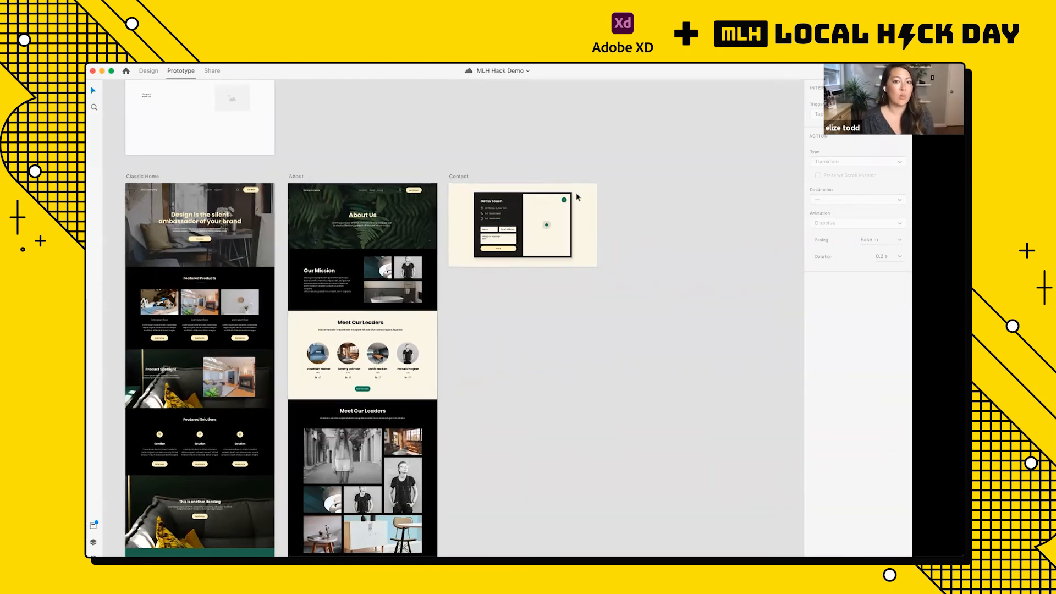
scroll(583, 184, right, 1)
scroll(584, 183, up, 8)
click(584, 182)
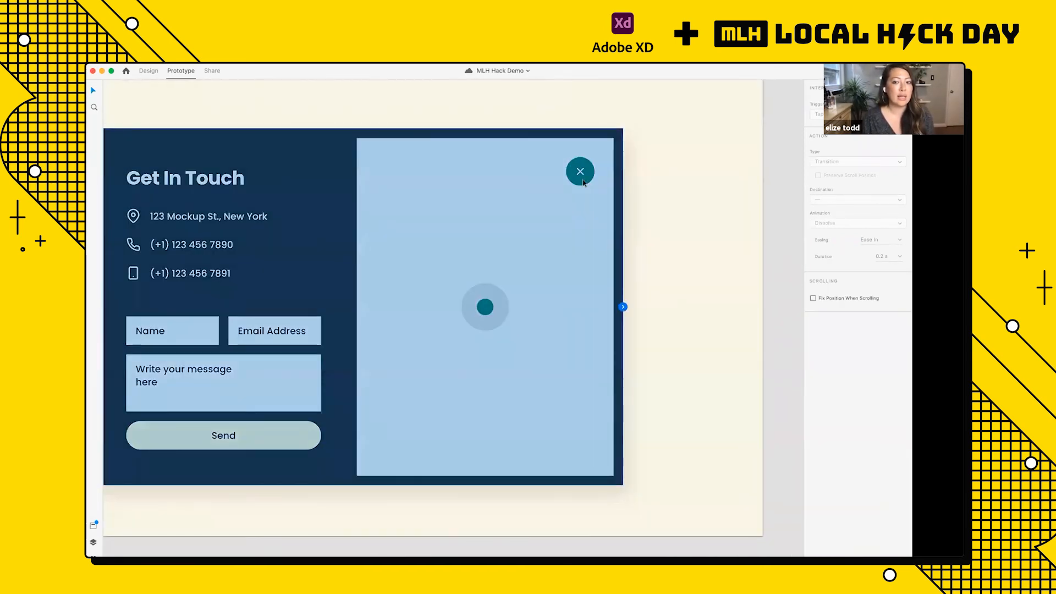
scroll(583, 183, up, 4)
double_click(583, 182)
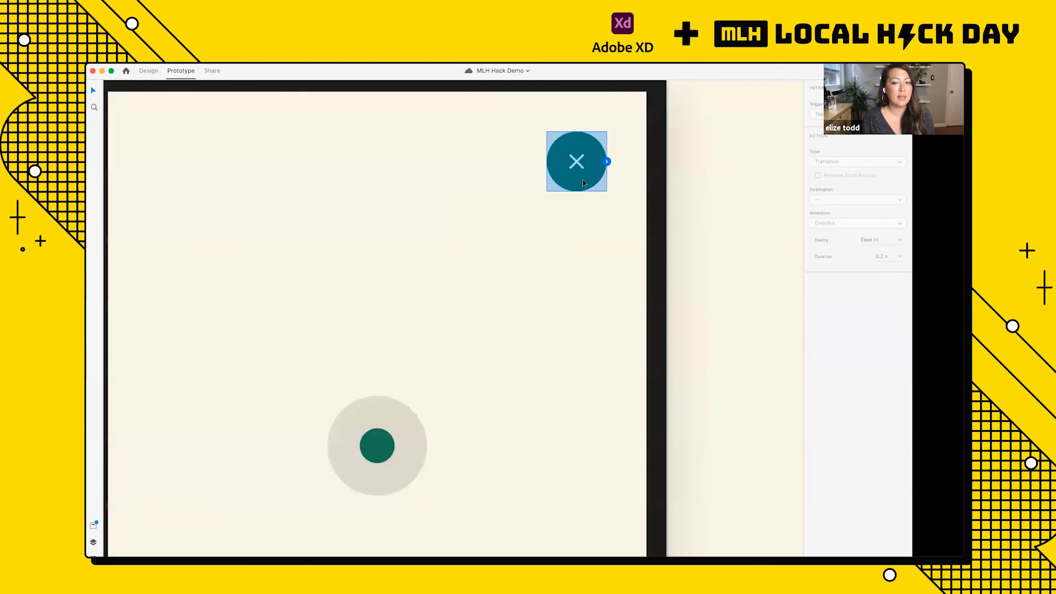
scroll(583, 182, right, 1)
scroll(583, 183, up, 1)
scroll(584, 182, up, 3)
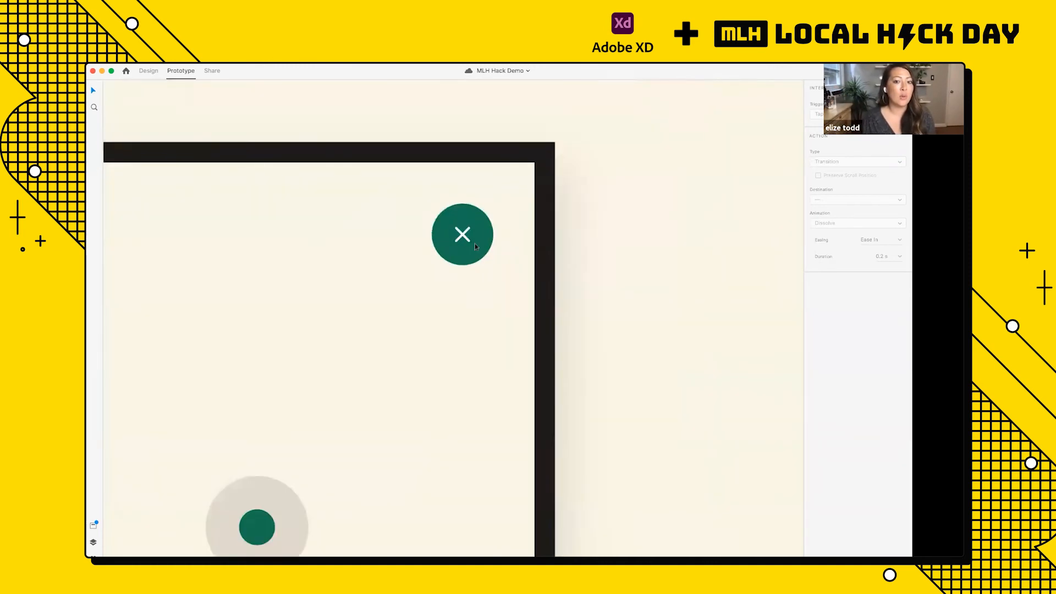
click(474, 243)
click(494, 235)
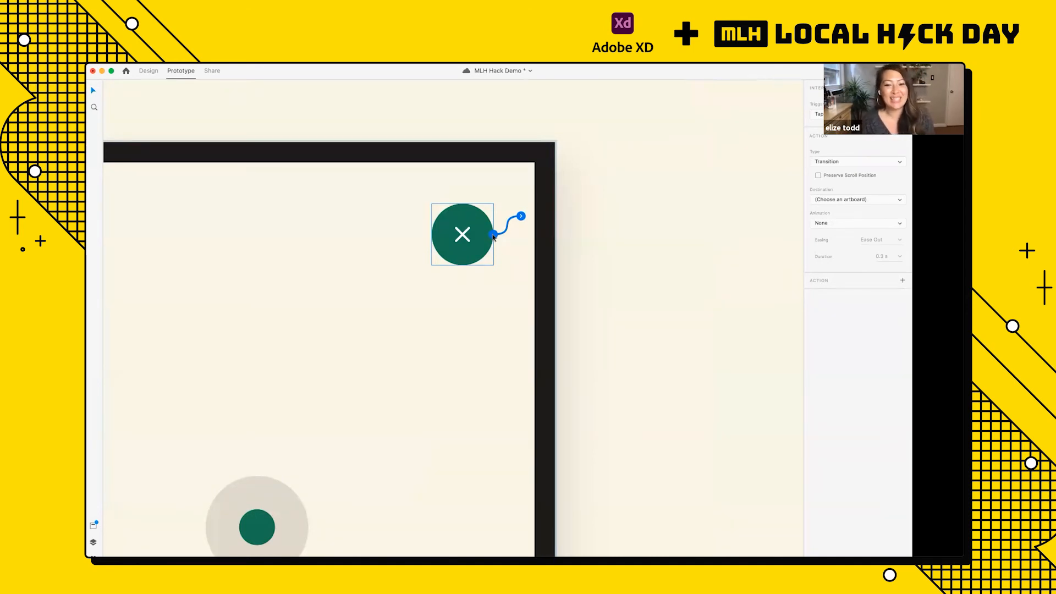
Step: Set the close icon's interaction to the Previous Artboard action type, keeping the Tap trigger
scroll(493, 237, down, 1)
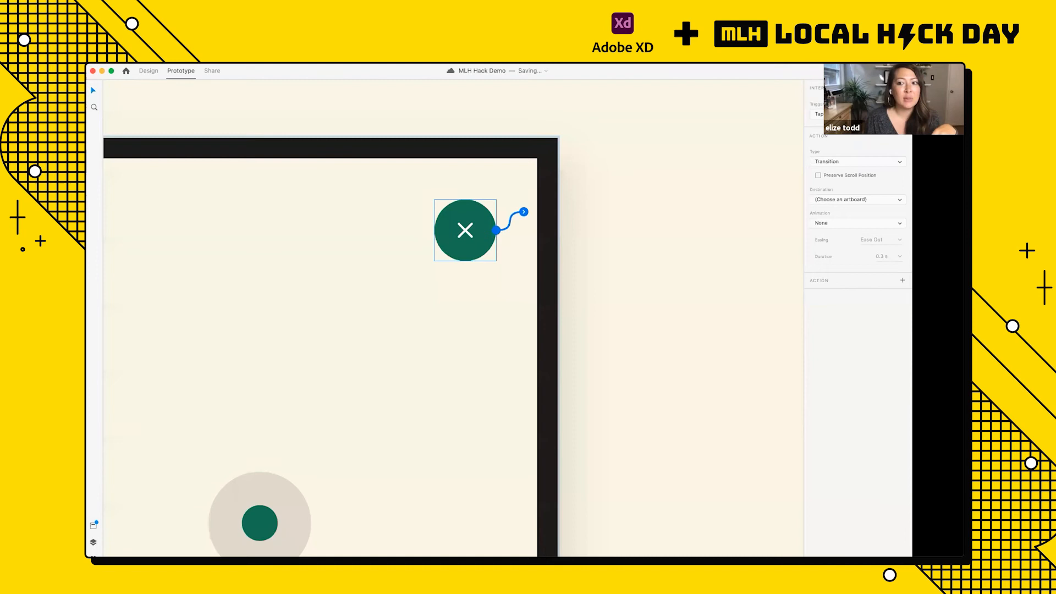
click(844, 114)
click(844, 113)
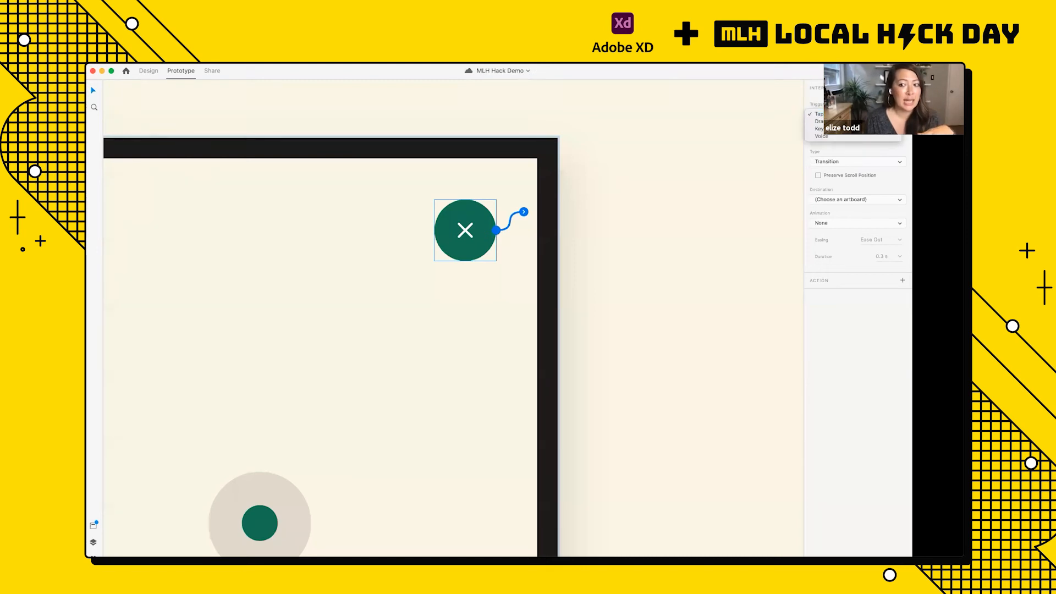
click(838, 161)
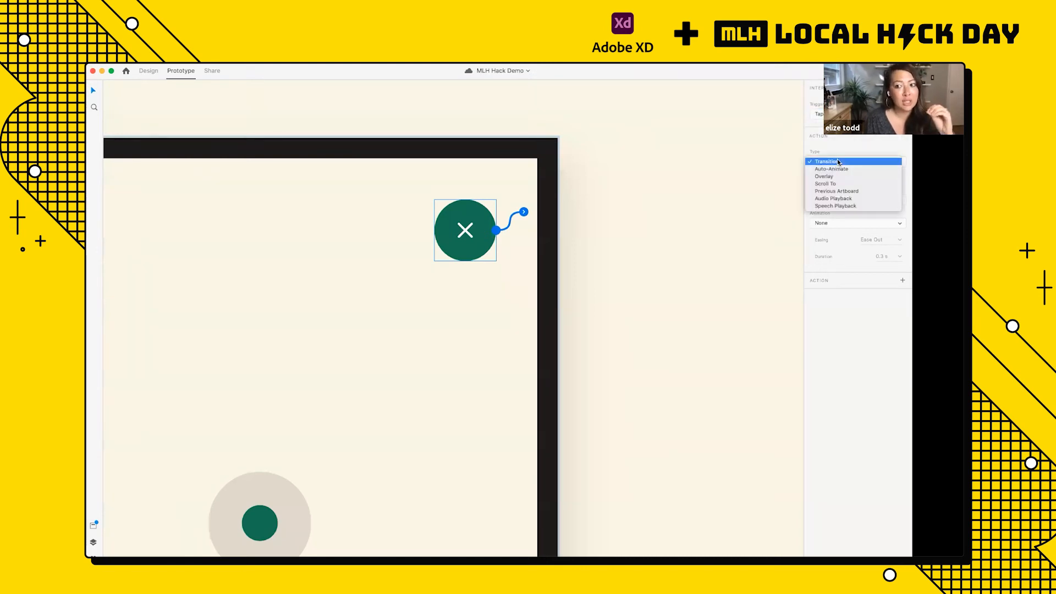
click(839, 191)
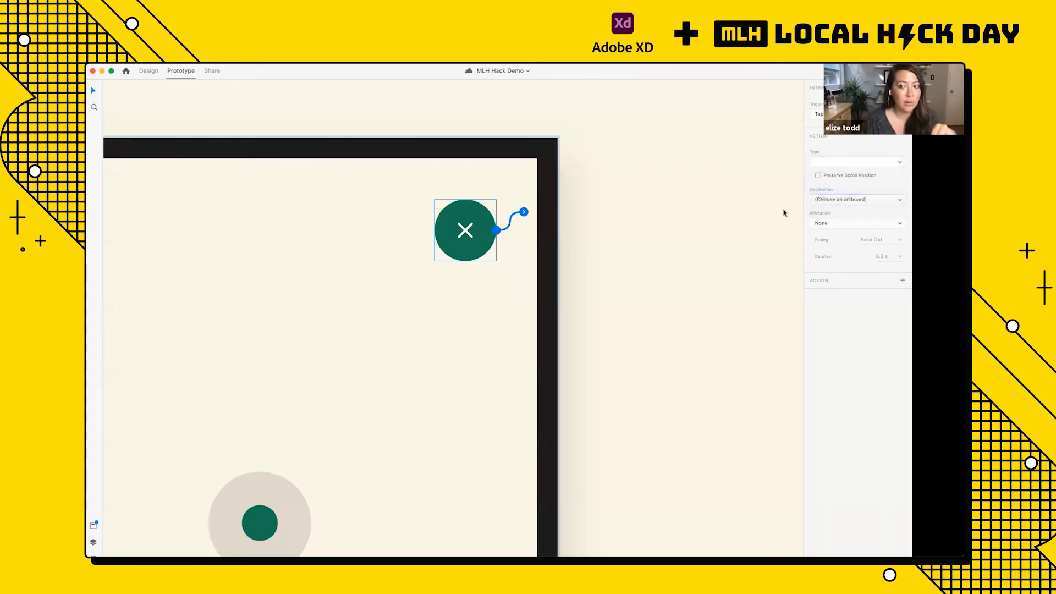
key(super+minus)
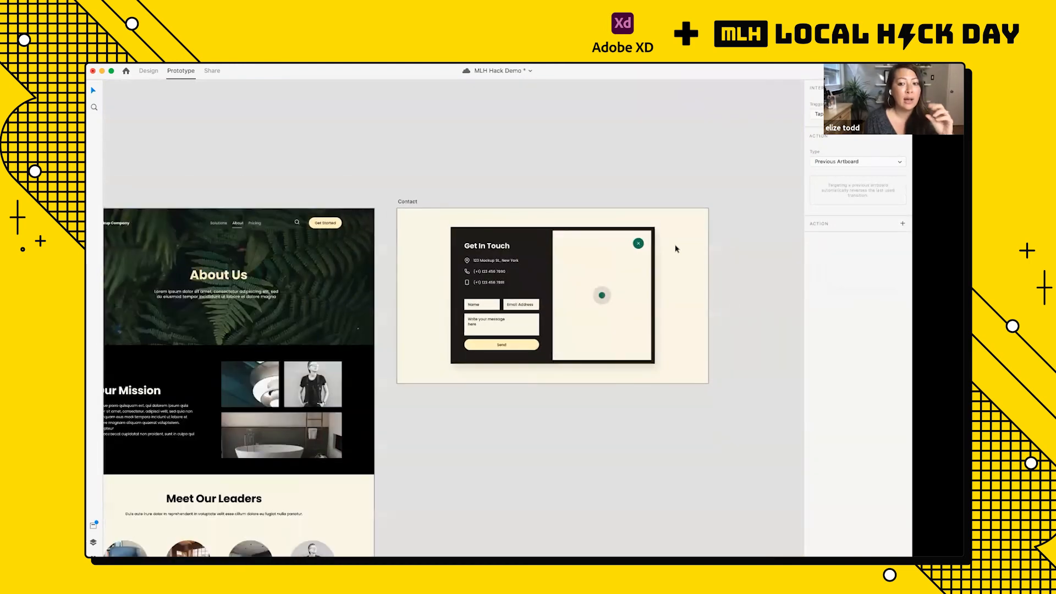
Step: Preview Classic Home and test its navigation bar's Contact button and the Contact form's close icon
scroll(676, 248, down, 3)
scroll(676, 249, up, 5)
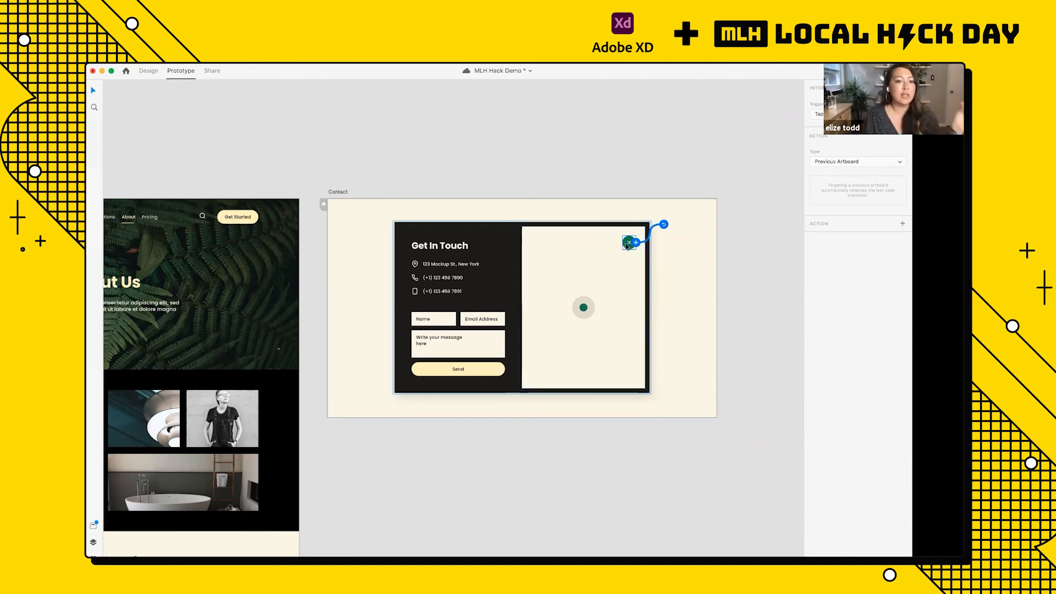
scroll(624, 245, left, 1)
scroll(627, 246, left, 3)
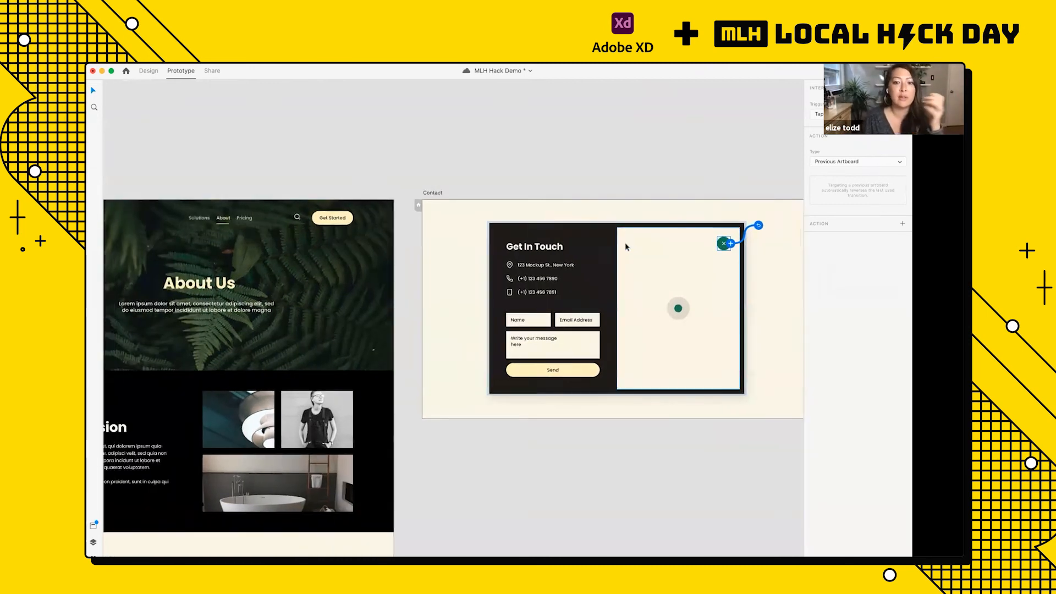
scroll(627, 246, down, 3)
scroll(626, 247, left, 3)
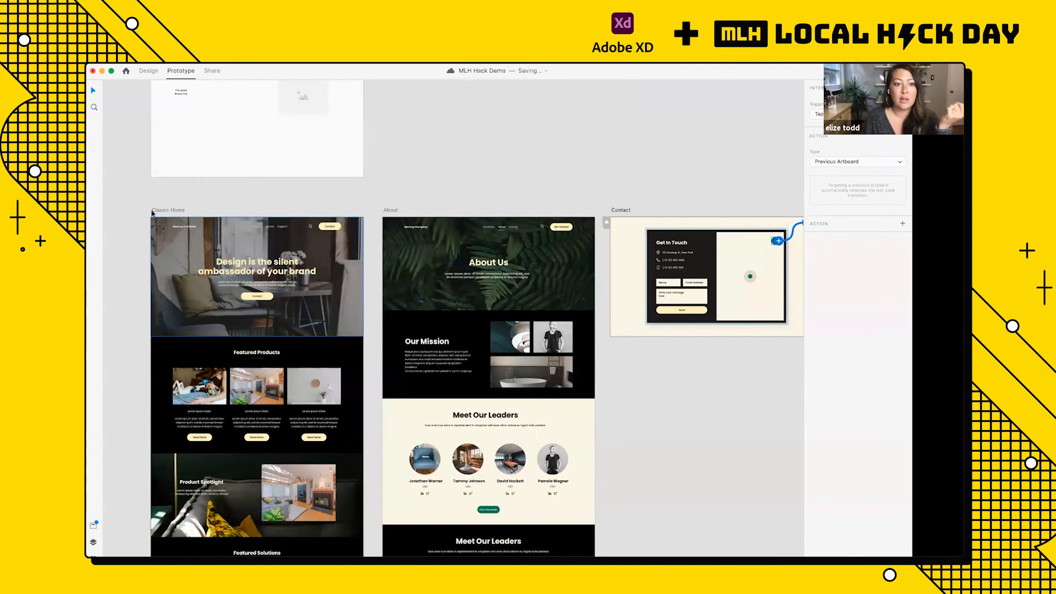
click(171, 211)
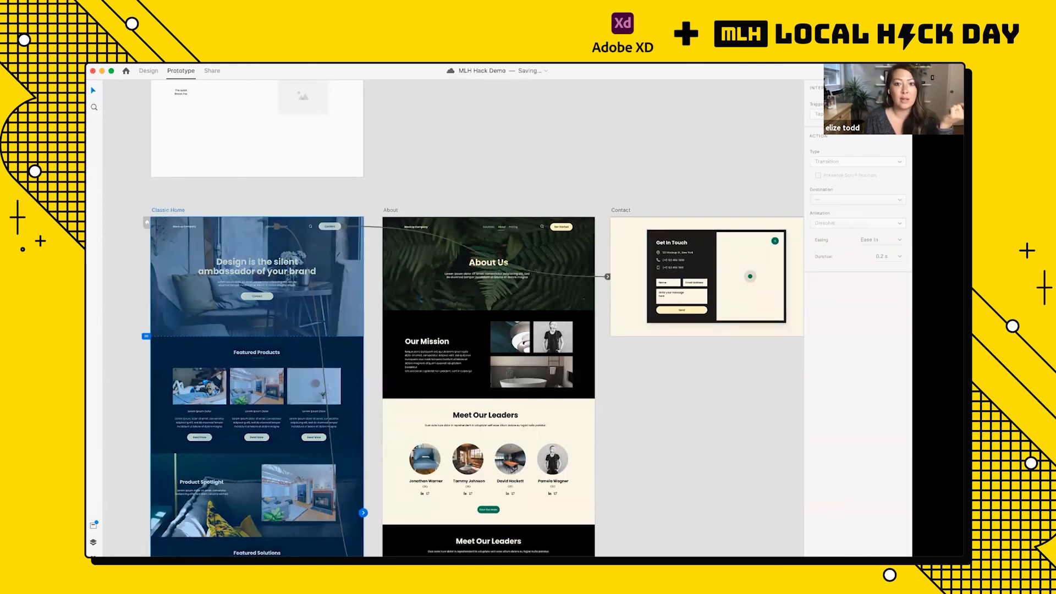
key(super+Return)
click(687, 202)
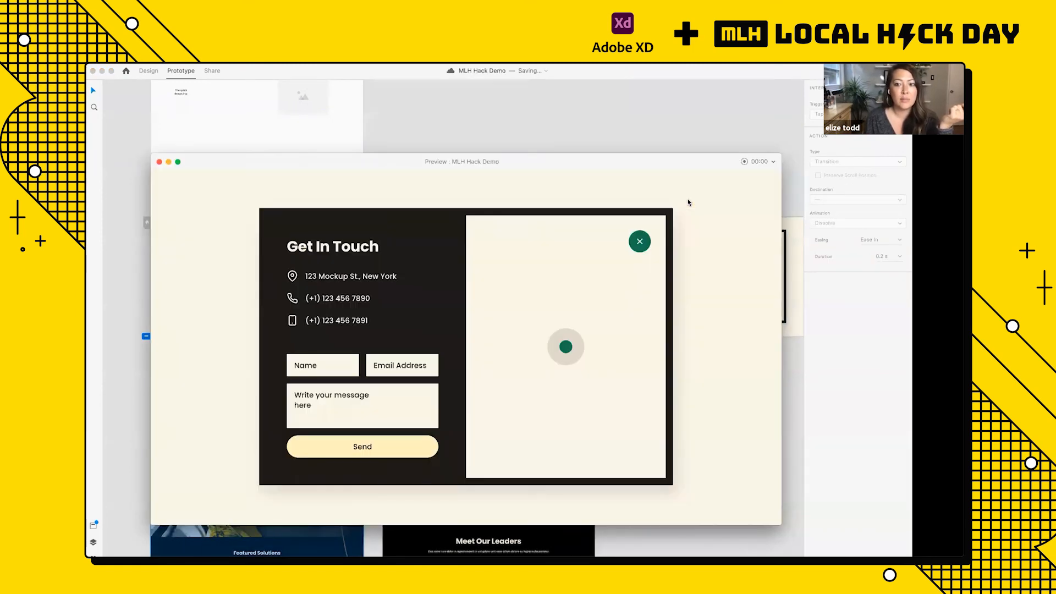
click(639, 245)
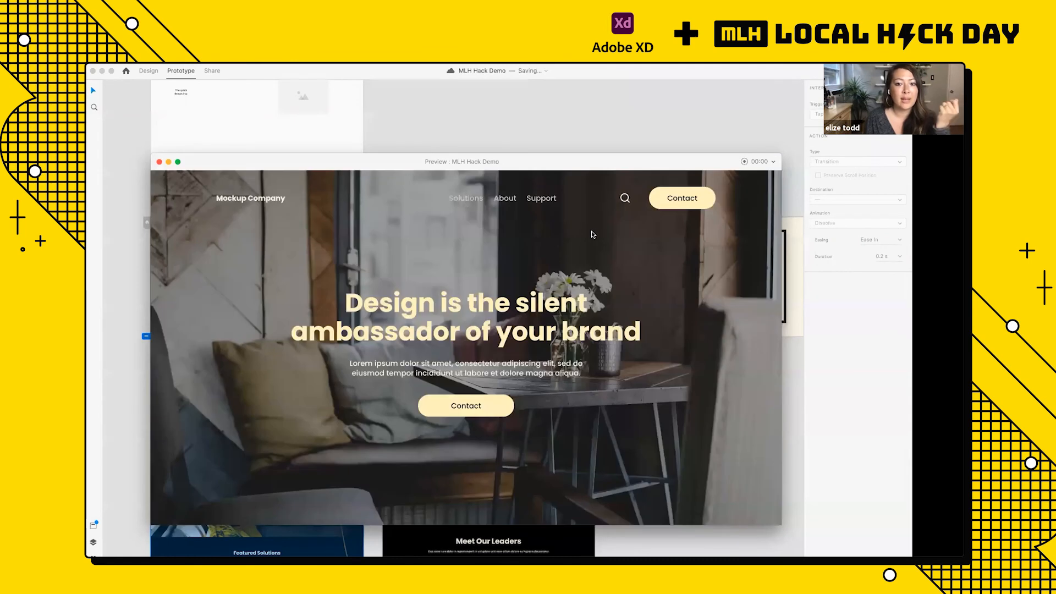
Step: In the preview, go to About, test Get Started and the Contact form's close icon, and close the preview
click(506, 202)
click(685, 201)
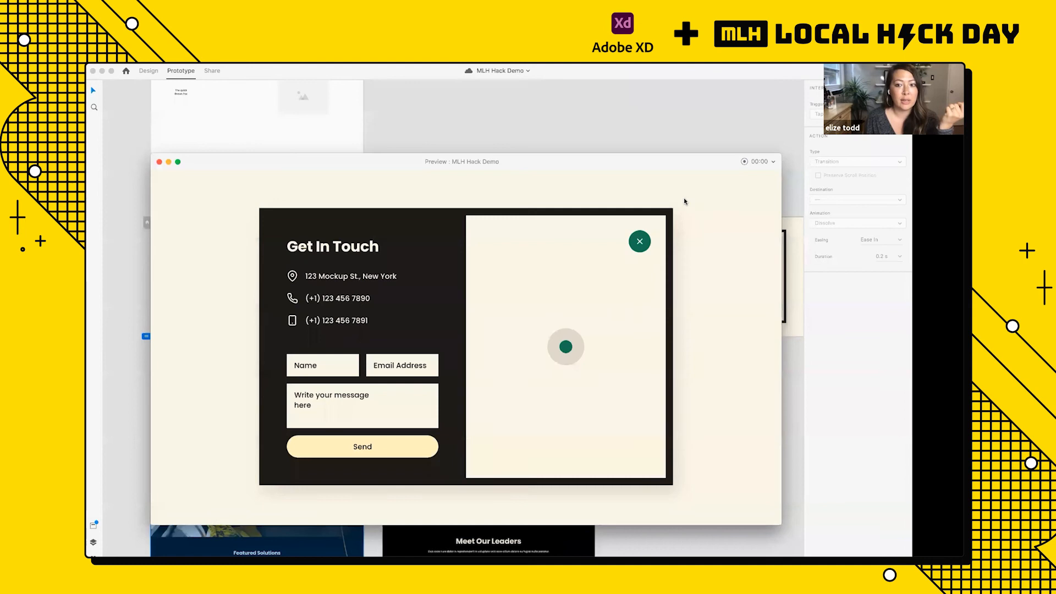
click(640, 241)
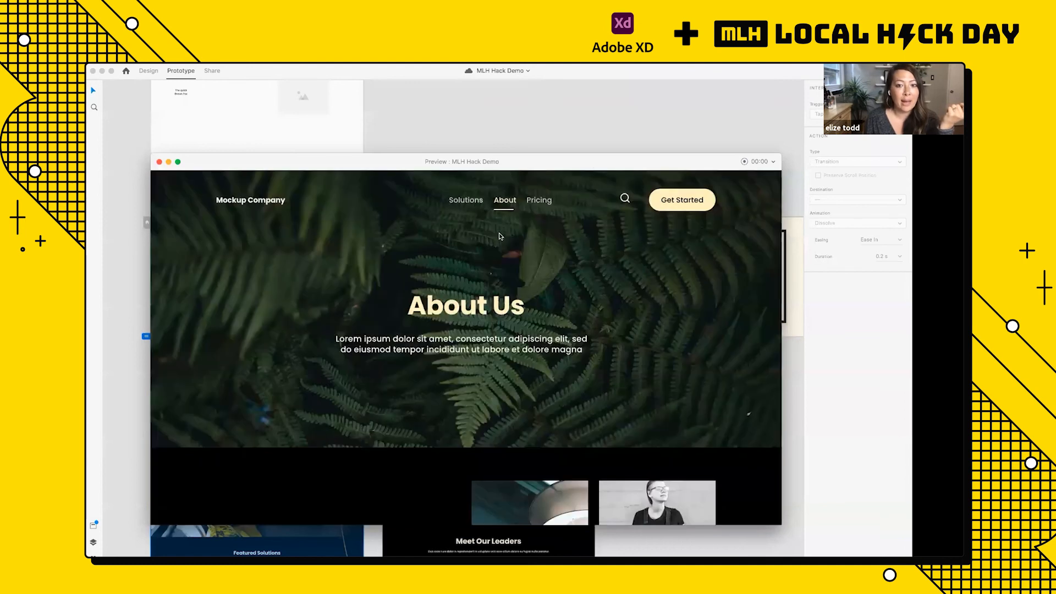
click(159, 162)
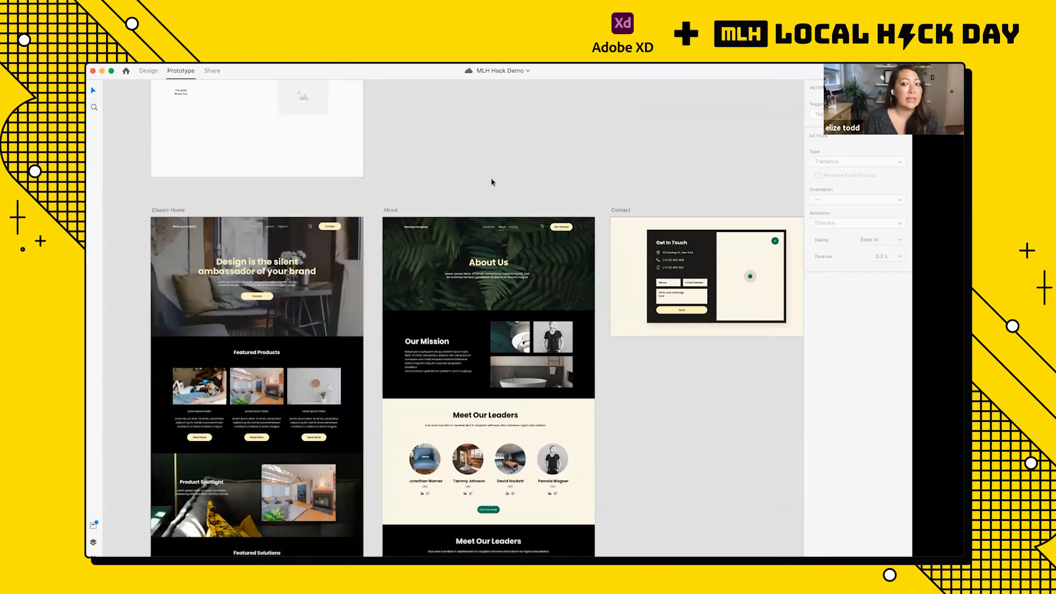
Step: Select the navigation bar's Contact button on Classic Home and review its interaction settings and available action types
scroll(492, 182, down, 2)
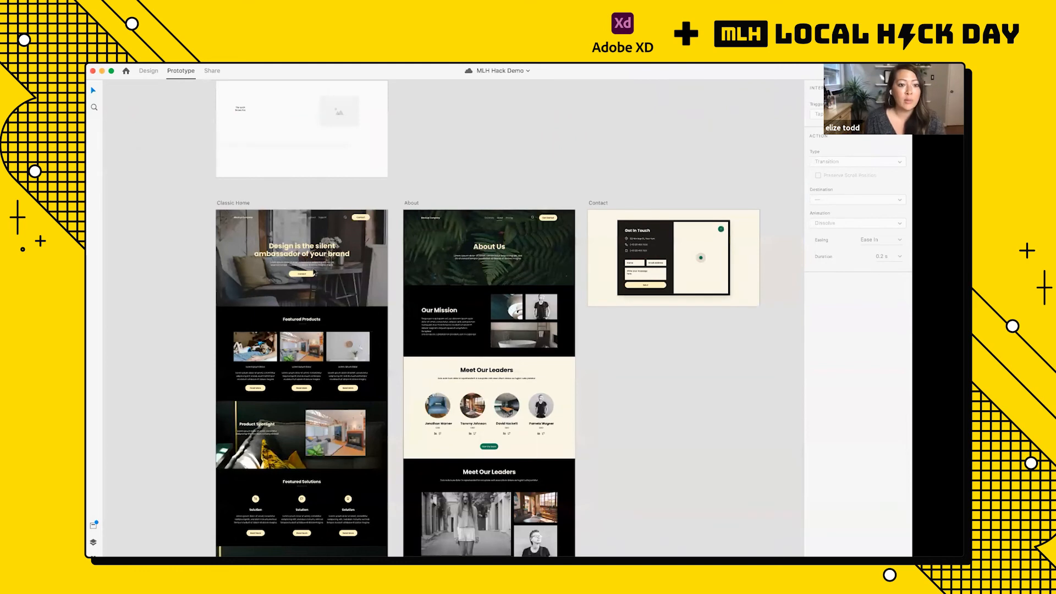
click(319, 254)
click(318, 253)
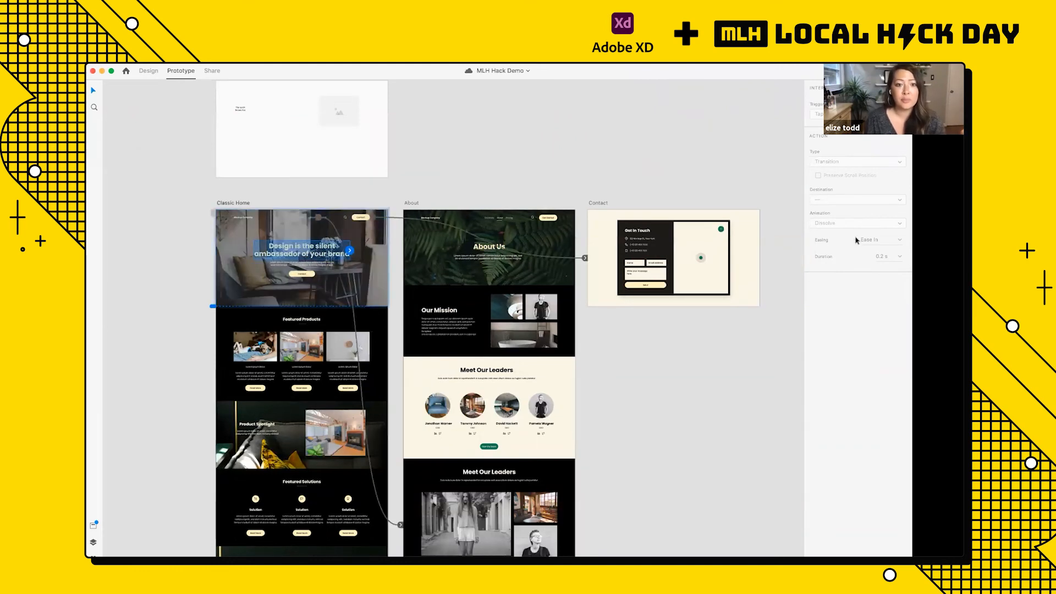
scroll(421, 229, up, 3)
click(315, 206)
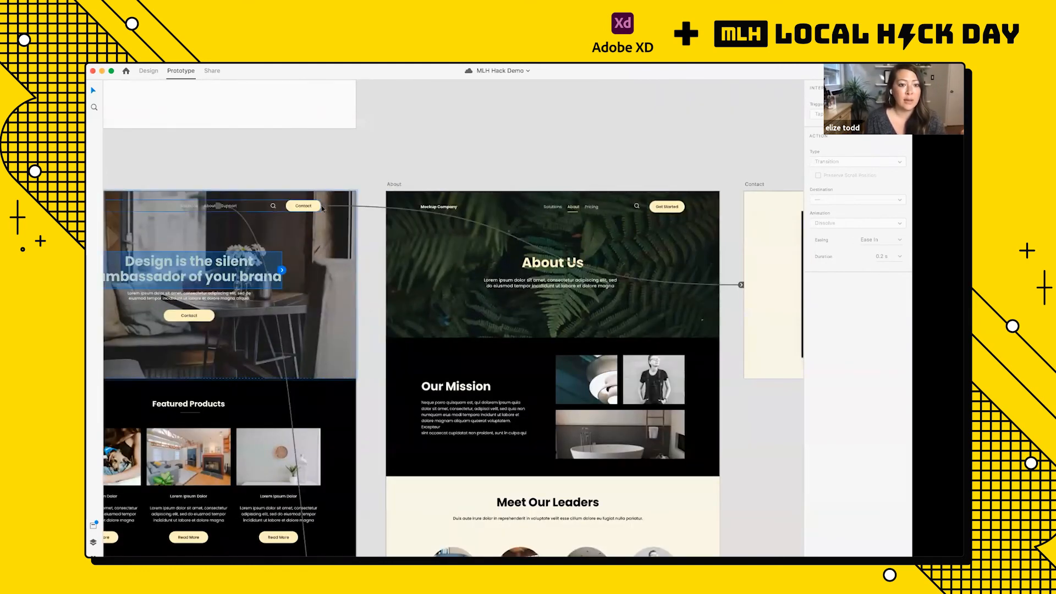
scroll(322, 206, up, 4)
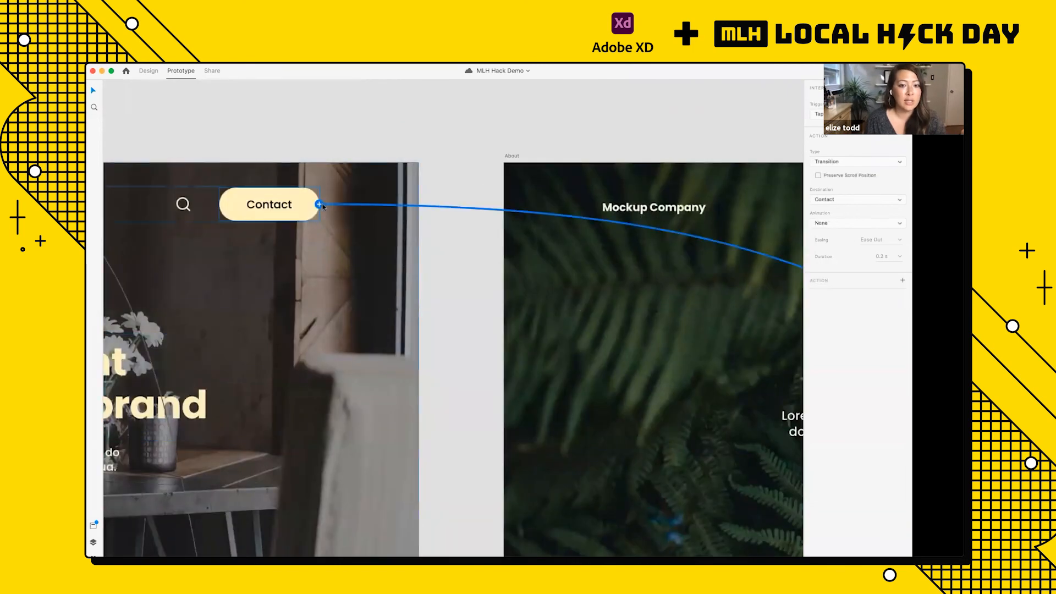
click(833, 224)
click(836, 213)
click(842, 161)
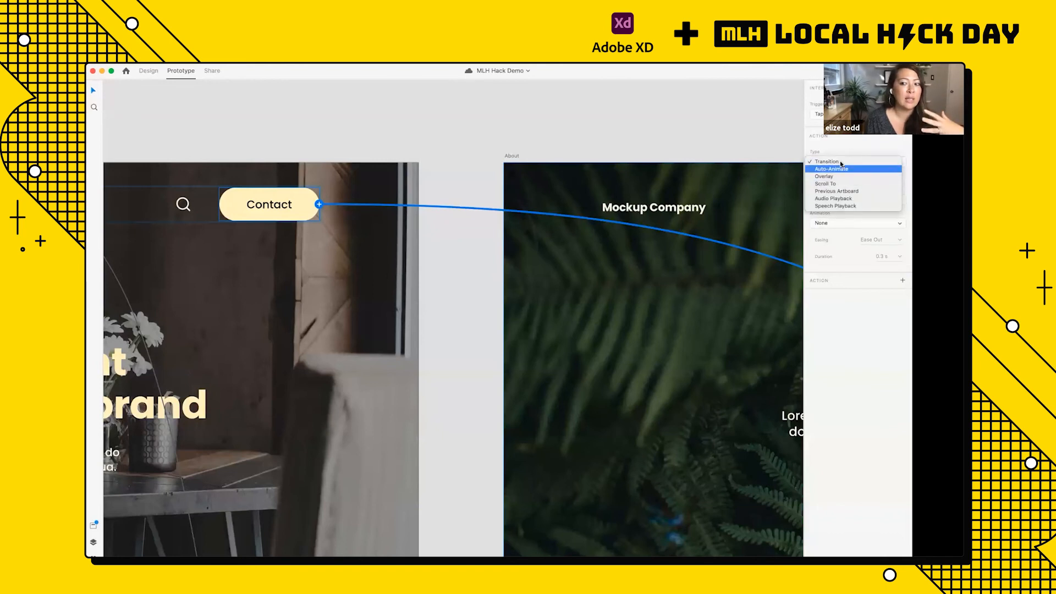
click(839, 146)
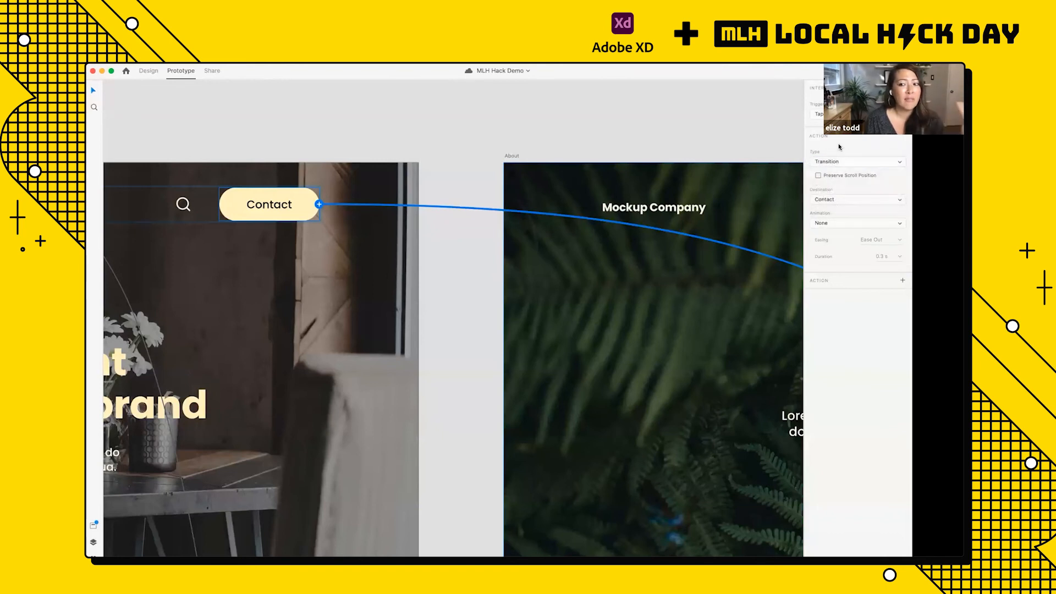
Step: Examine the link running from Classic Home's navigation bar Contact button across About to the Contact artboard
click(614, 138)
scroll(614, 138, down, 5)
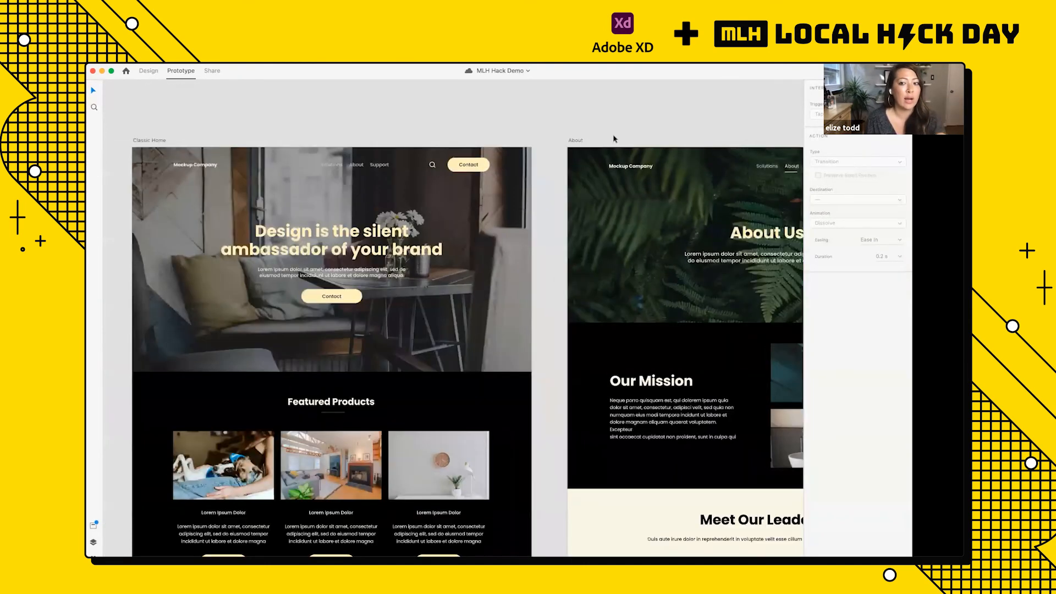
scroll(614, 138, down, 5)
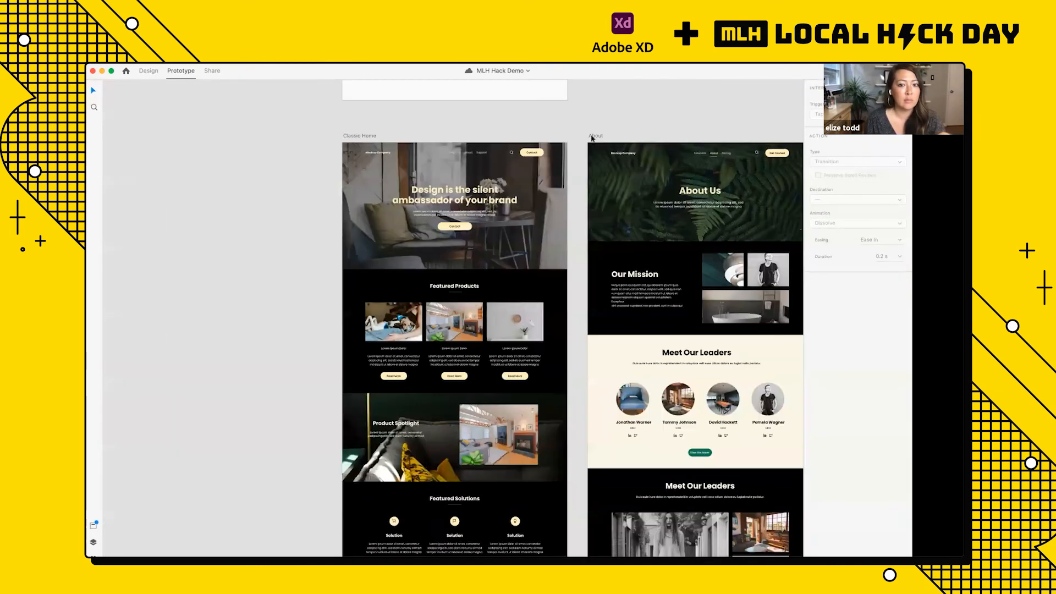
scroll(477, 139, up, 10)
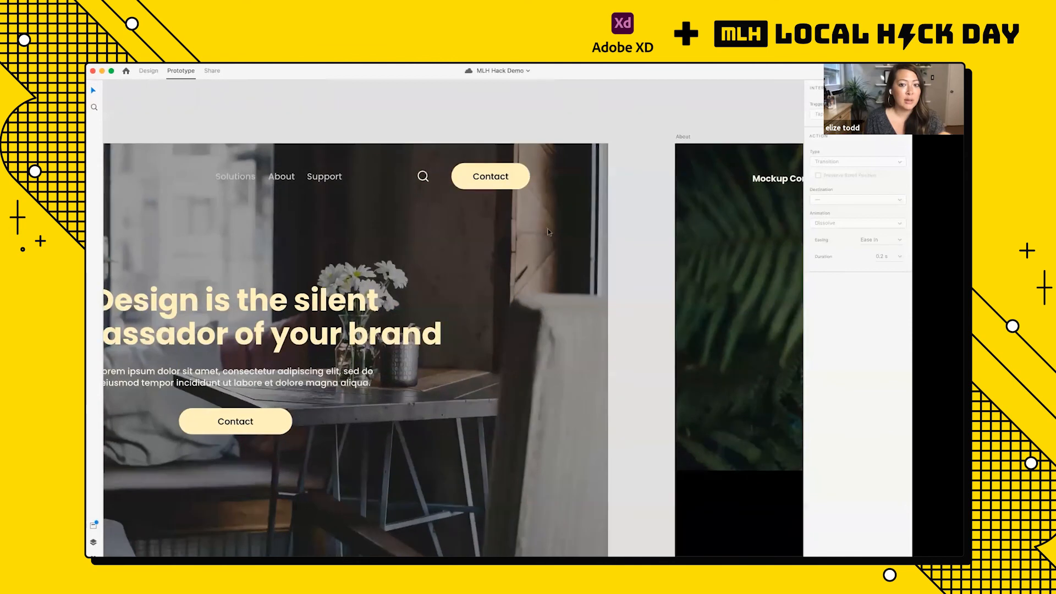
click(550, 211)
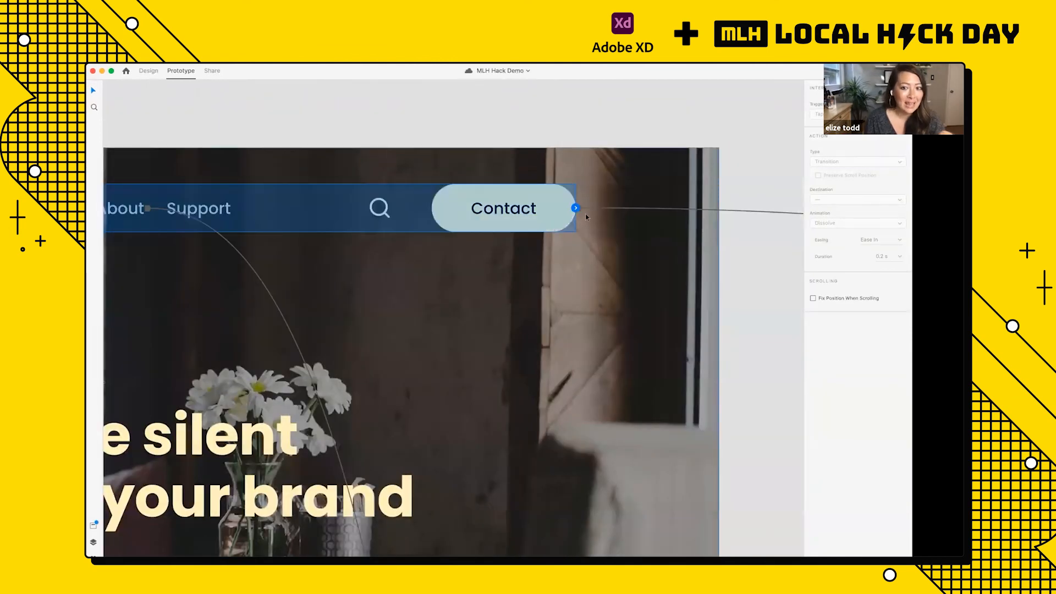
scroll(585, 214, up, 5)
scroll(565, 206, right, 5)
scroll(566, 206, down, 3)
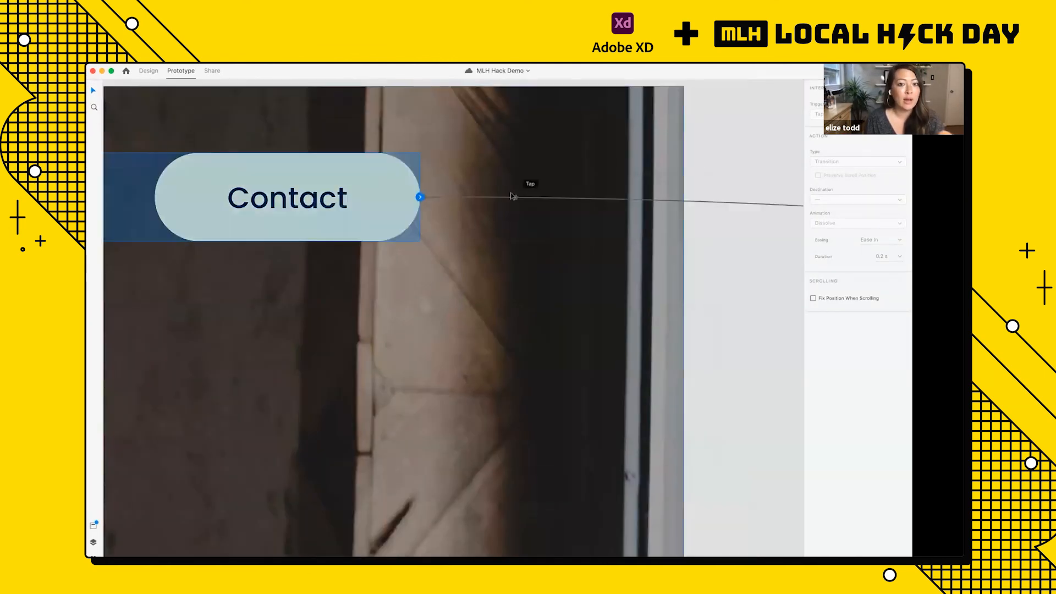
scroll(488, 205, right, 5)
scroll(486, 205, down, 5)
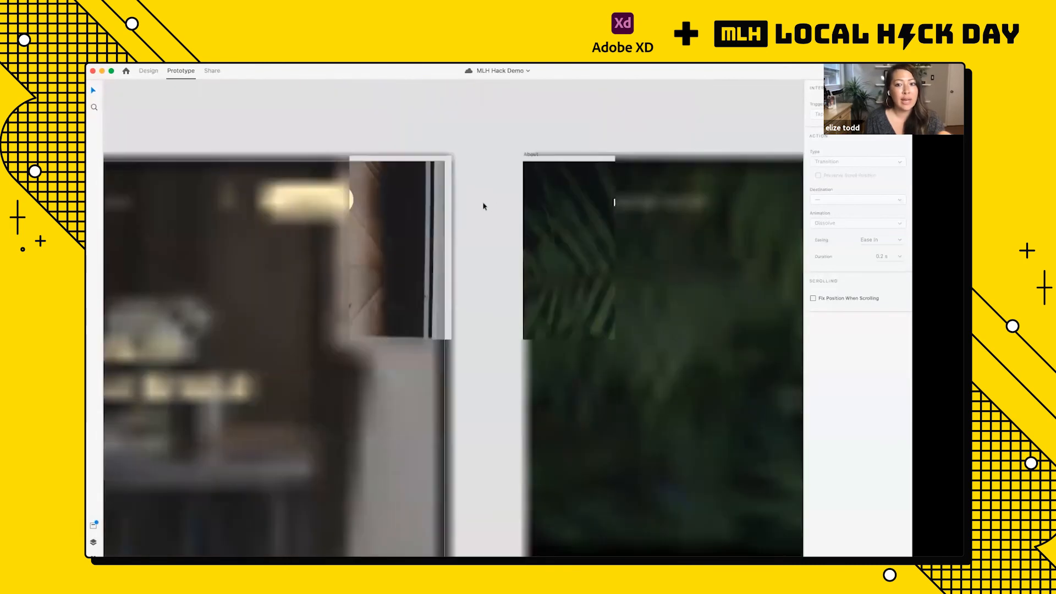
scroll(596, 236, right, 8)
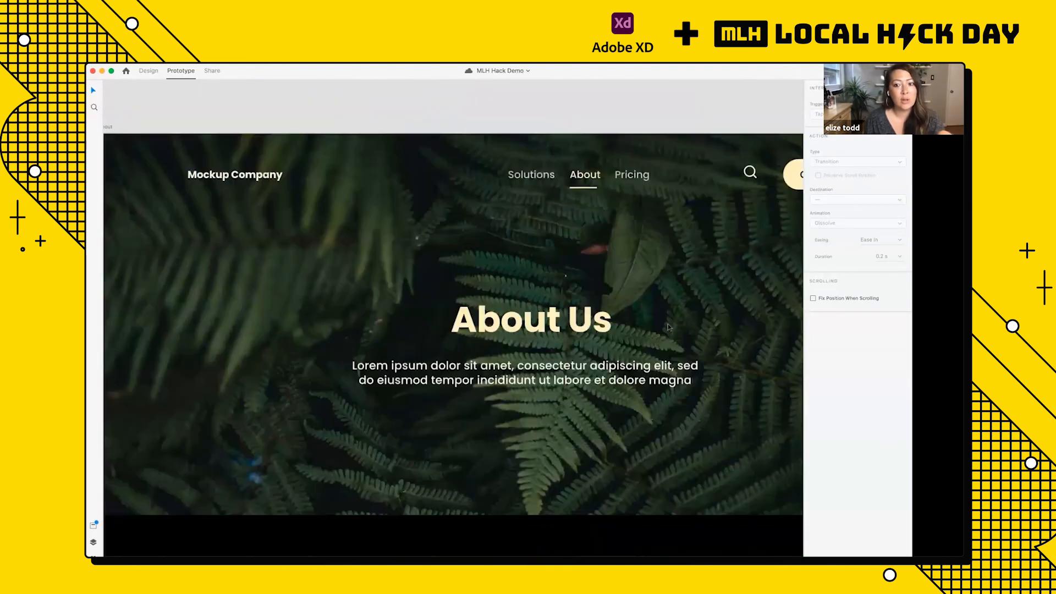
scroll(667, 323, down, 4)
Step: Remove the link between Classic Home's navigation bar Contact button and the Contact artboard by detaching its connector
drag(710, 285, 743, 286)
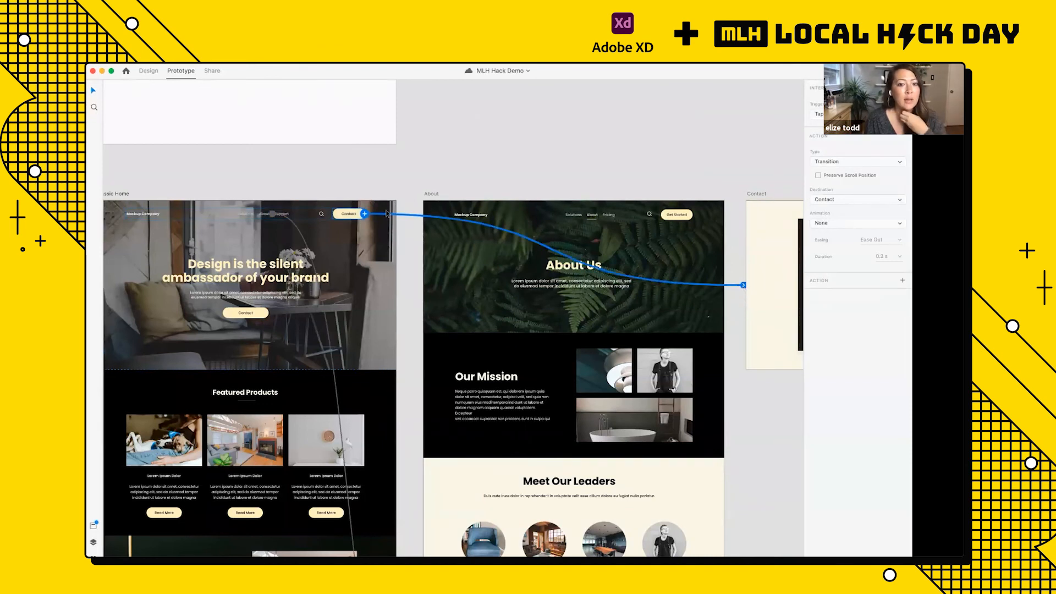
key(super+z)
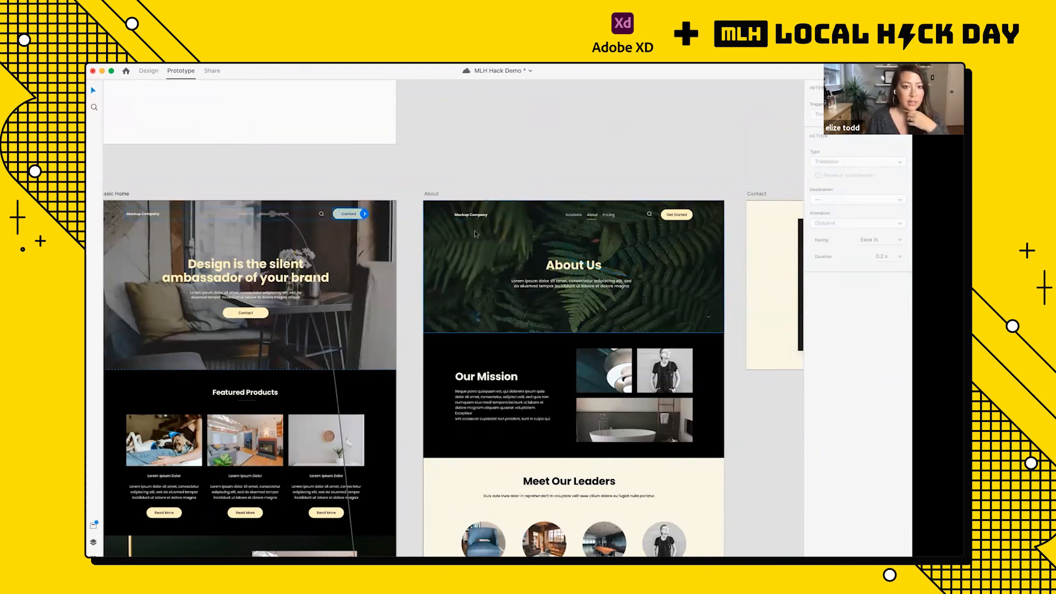
key(super+shift+z)
scroll(474, 230, up, 5)
scroll(324, 200, down, 5)
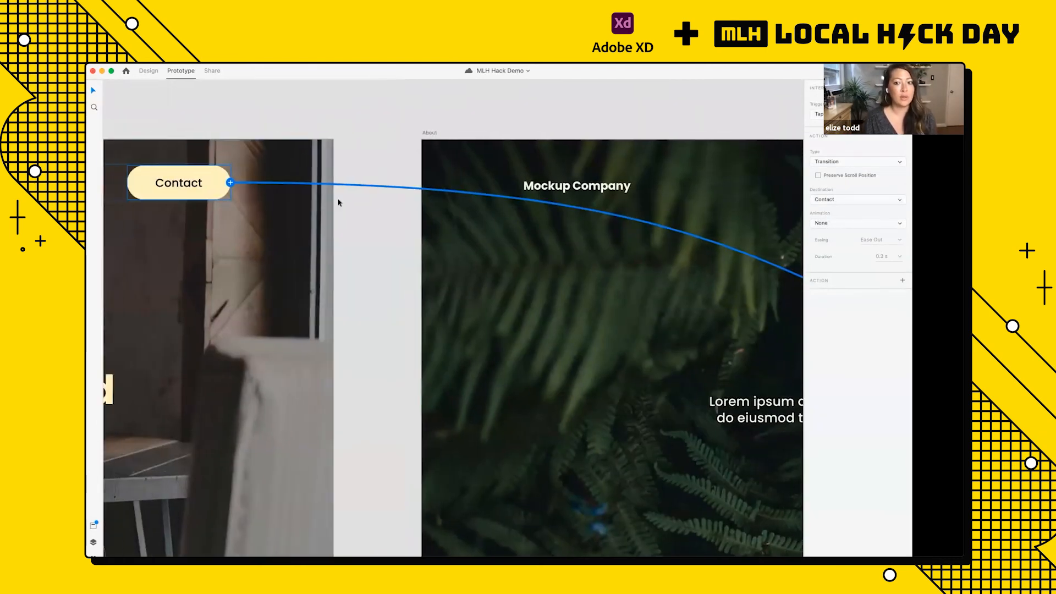
drag(738, 278, 394, 116)
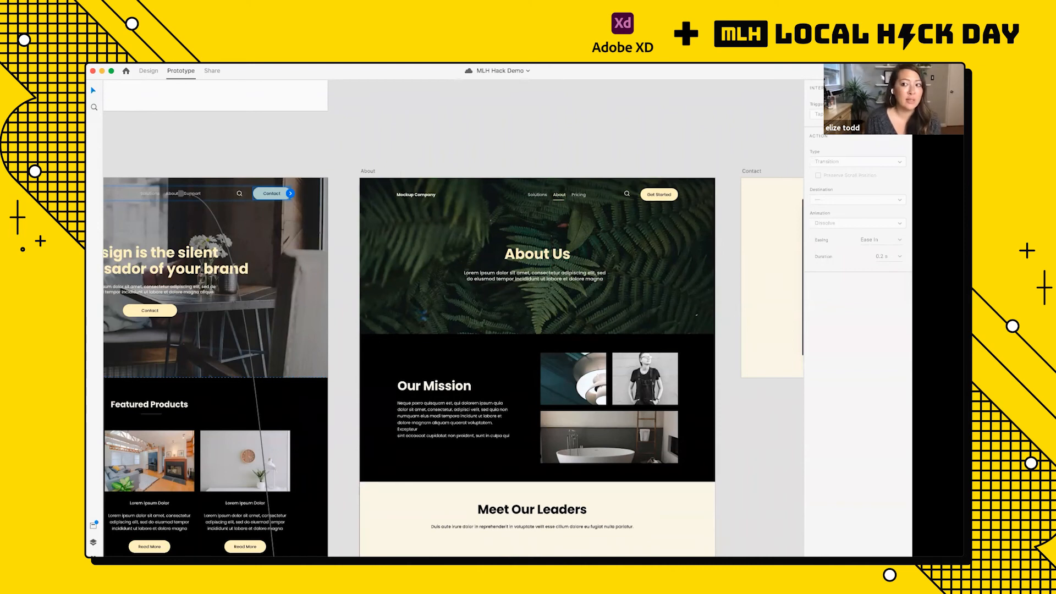
Step: View the document's invitation and coediting options, minimizing the Creative Cloud window, and dismiss them
click(841, 71)
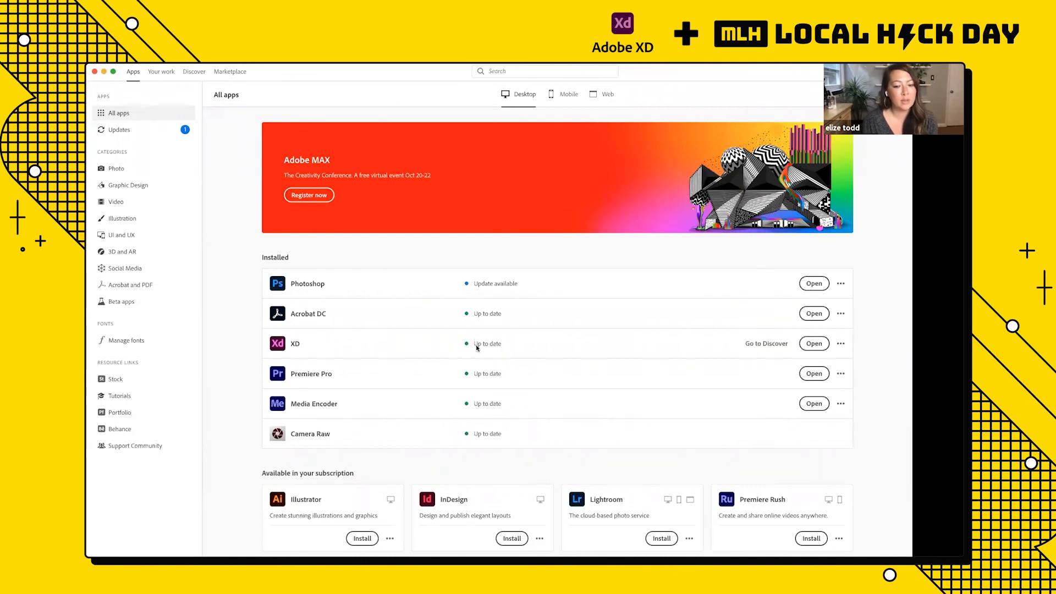
click(104, 72)
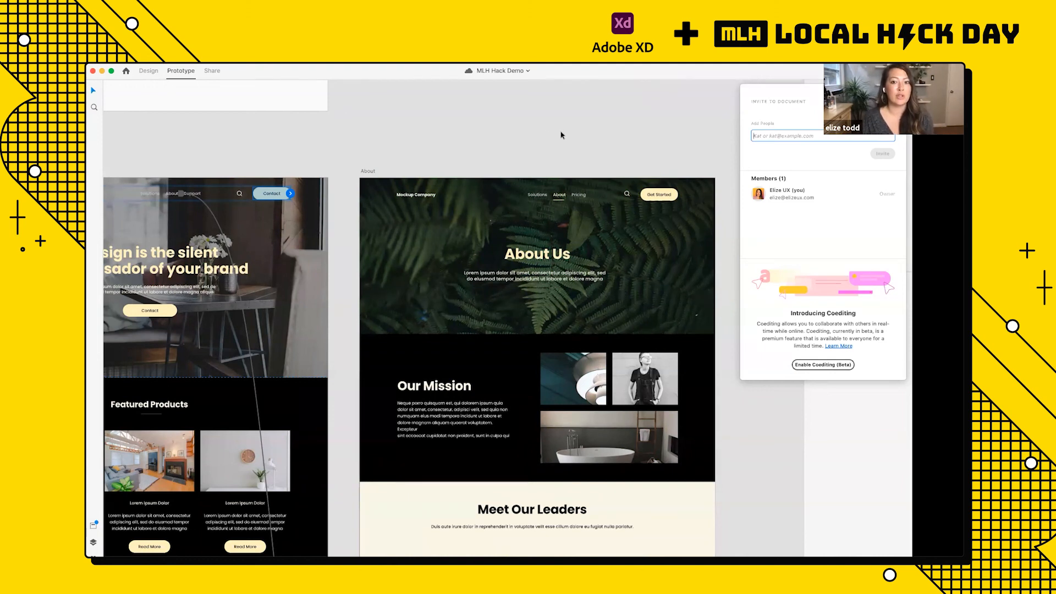
click(601, 135)
Step: Switch to Share mode and check which artboards belong to a shareable flow, including the Classic Home, About and Contact group
scroll(601, 136, down, 3)
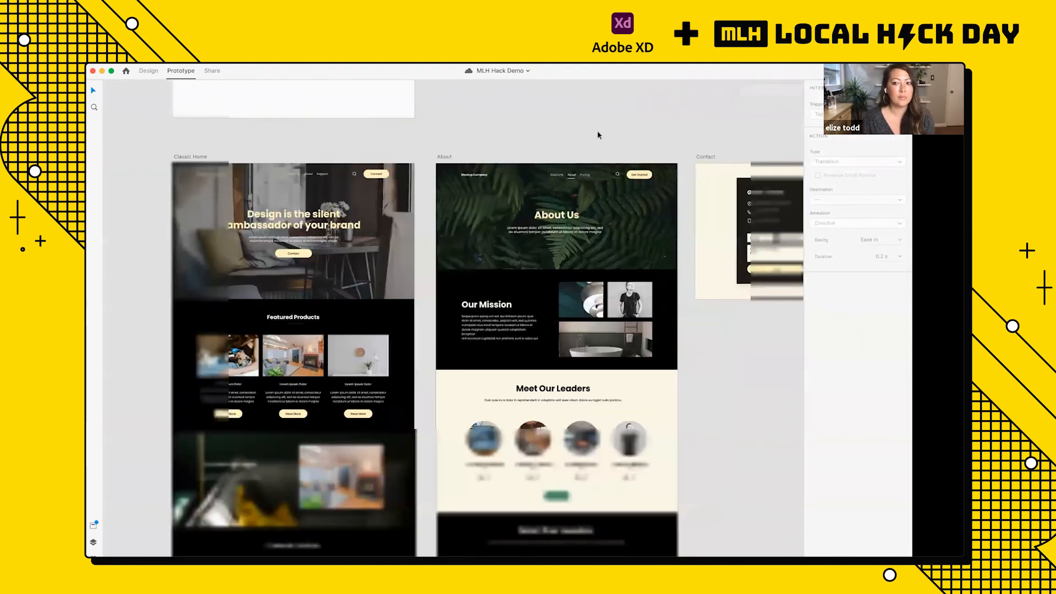
scroll(600, 135, down, 2)
scroll(599, 135, down, 4)
scroll(599, 135, right, 2)
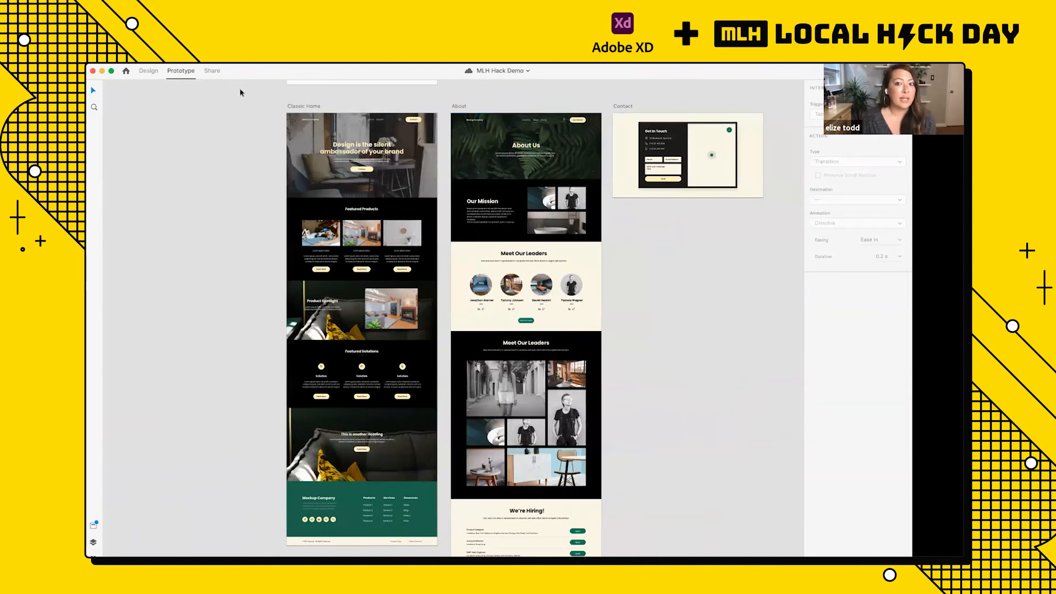
click(213, 73)
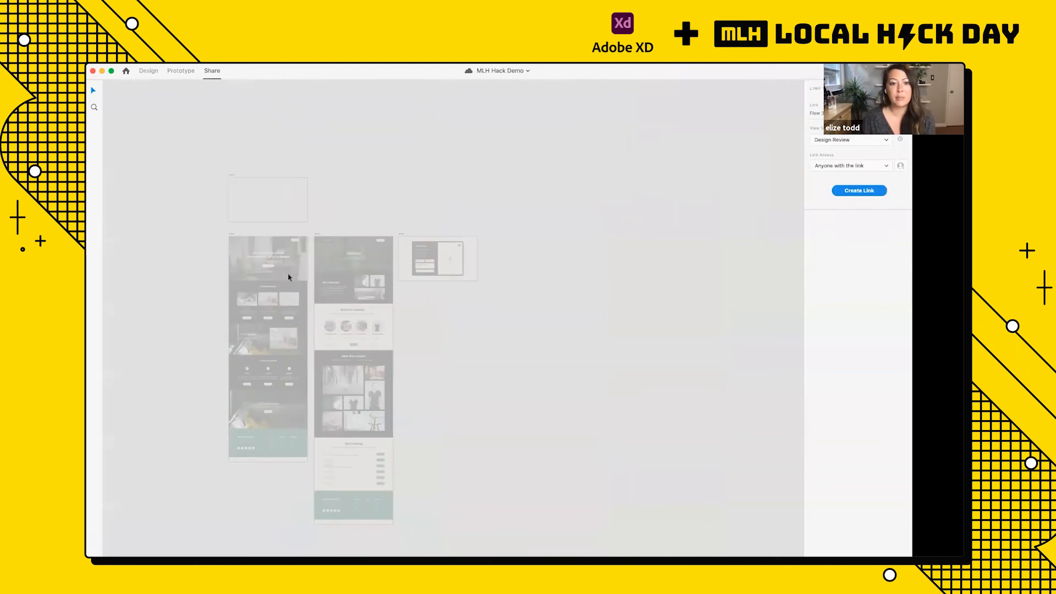
scroll(288, 276, down, 4)
scroll(391, 237, down, 8)
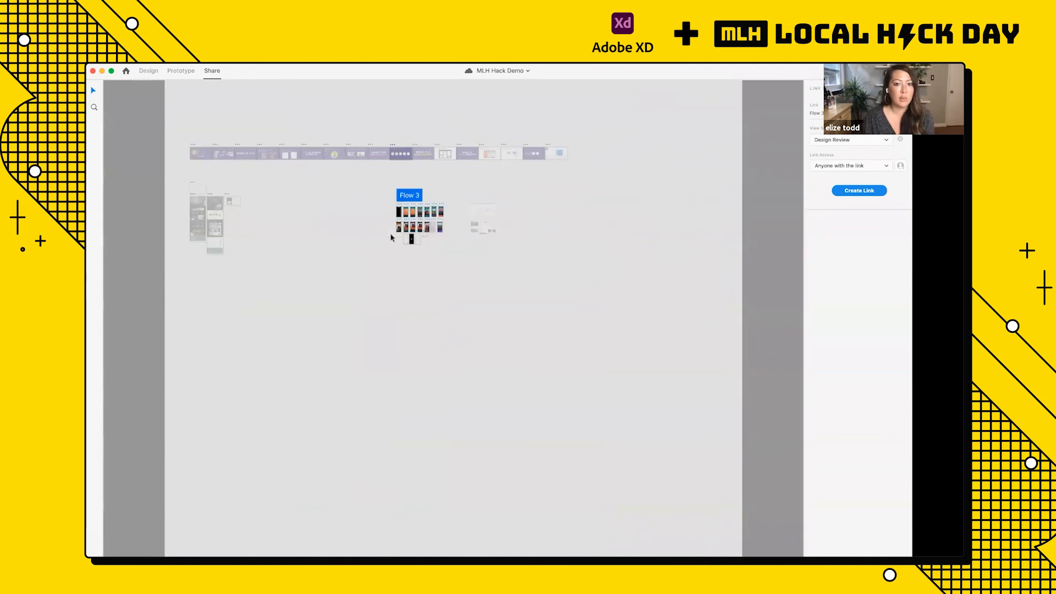
scroll(391, 237, up, 6)
scroll(391, 237, left, 9)
scroll(231, 170, up, 3)
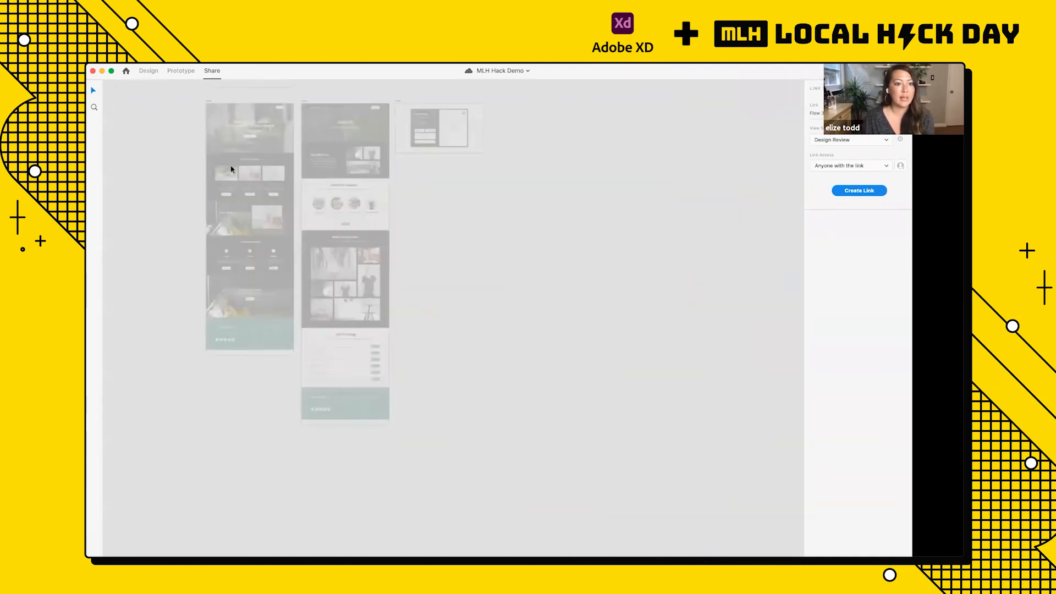
scroll(231, 170, up, 3)
scroll(231, 169, up, 2)
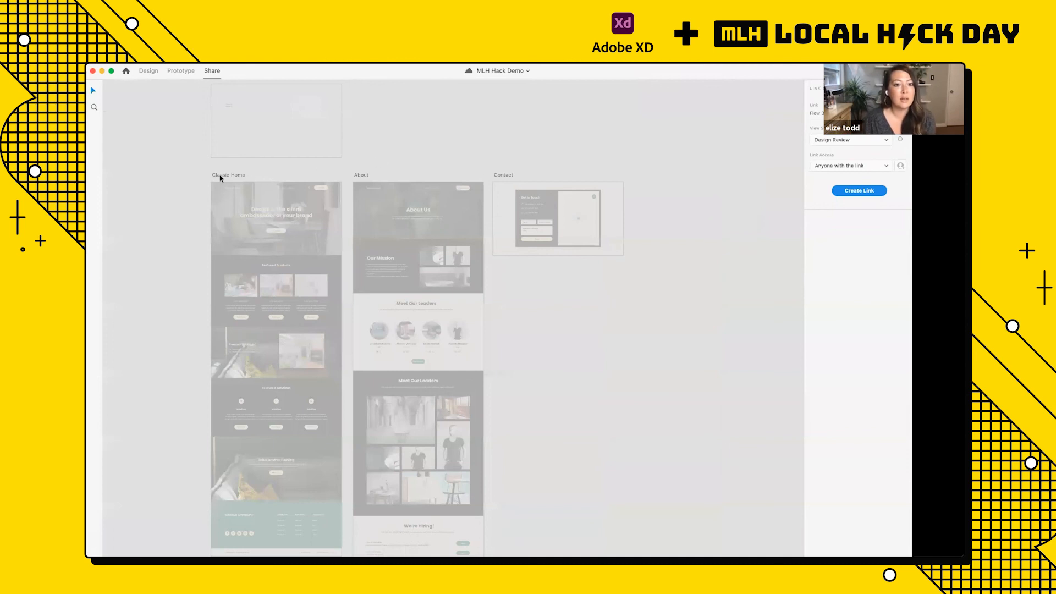
scroll(219, 176, down, 3)
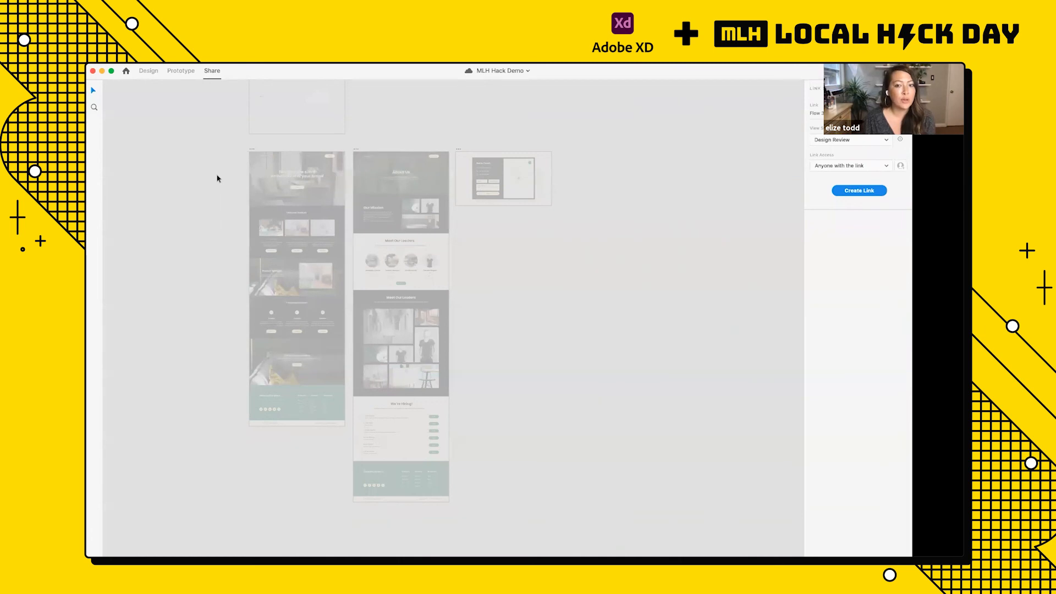
Step: Return to Prototype mode and set the Classic Home artboard as the starting point of a flow
click(185, 77)
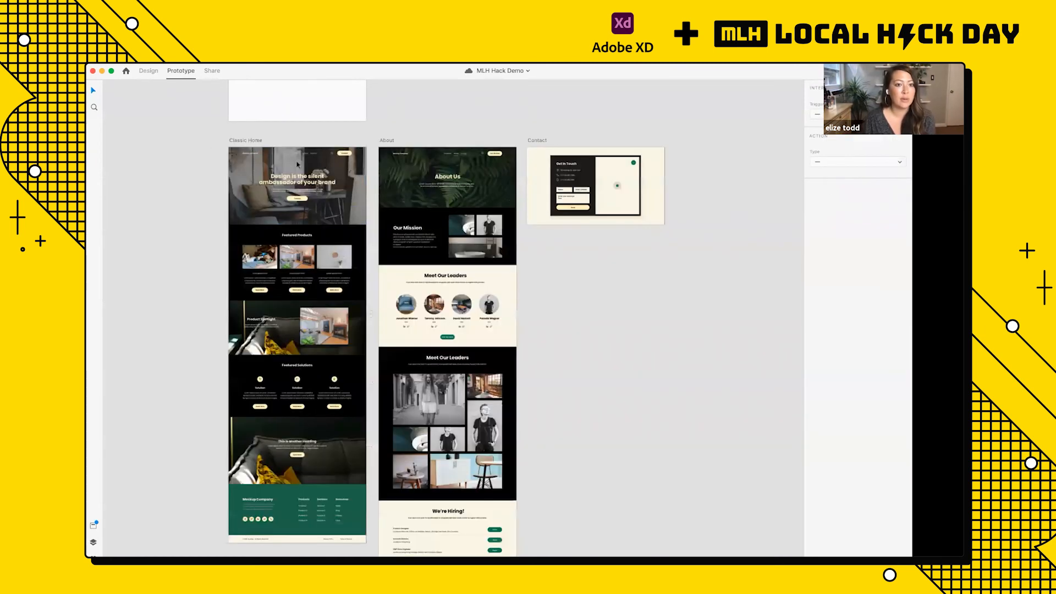
scroll(297, 165, up, 5)
scroll(296, 164, left, 2)
scroll(295, 163, up, 5)
scroll(187, 146, up, 1)
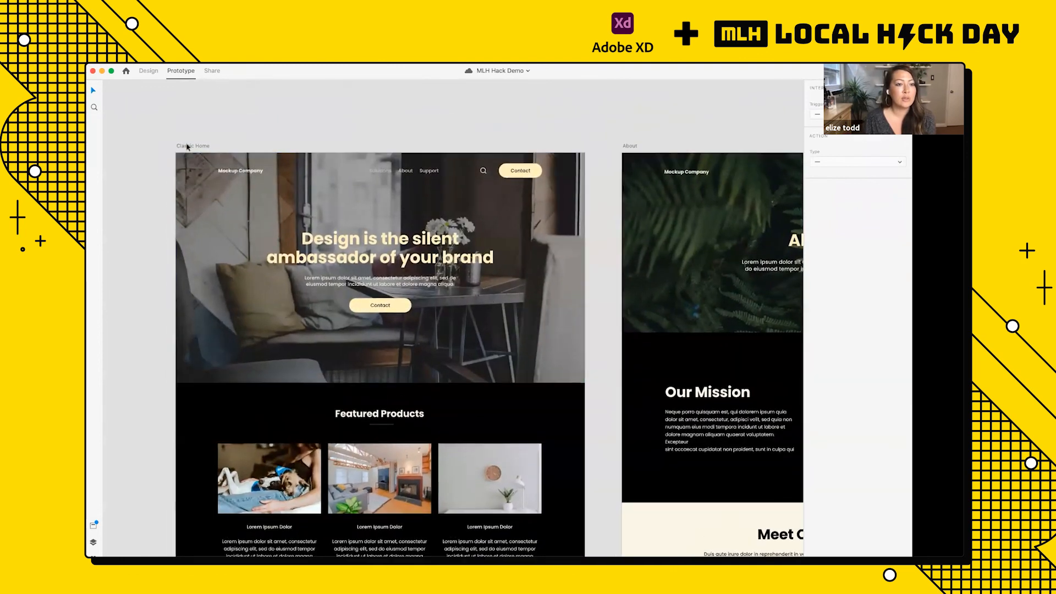
click(187, 146)
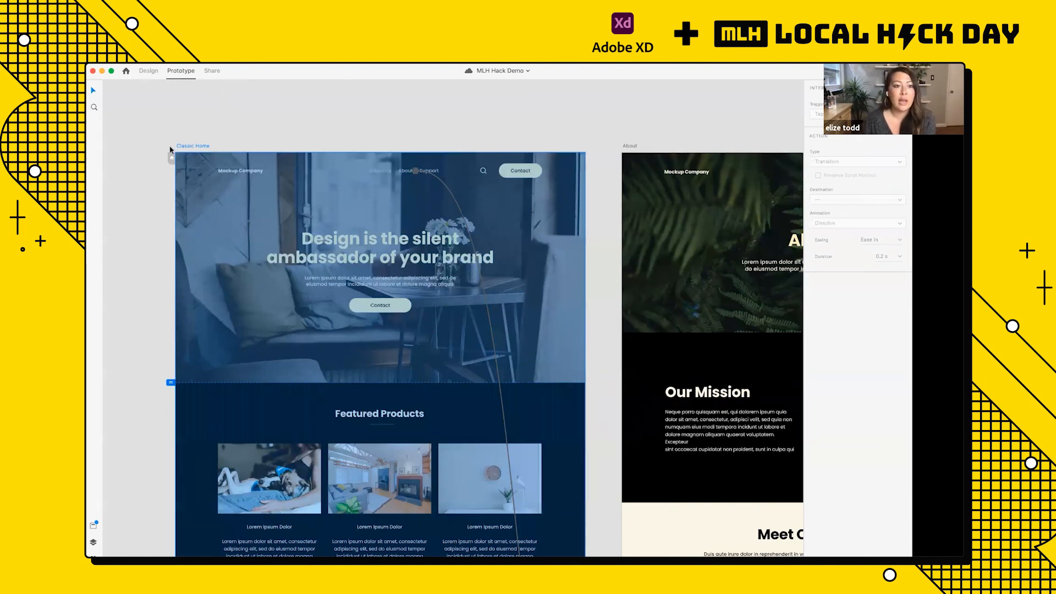
scroll(169, 171, up, 5)
scroll(168, 170, up, 10)
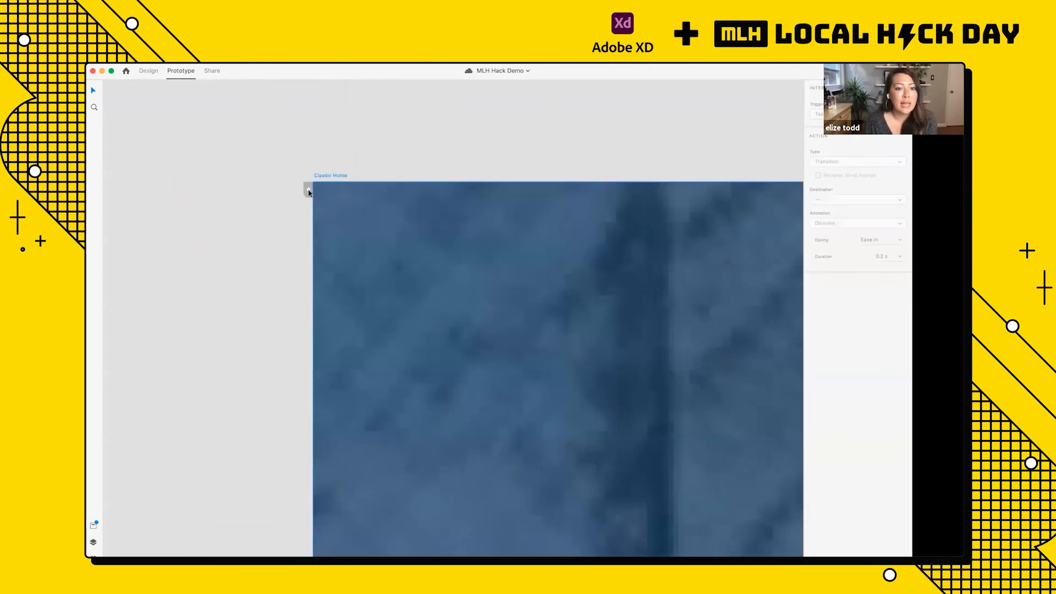
scroll(309, 192, up, 3)
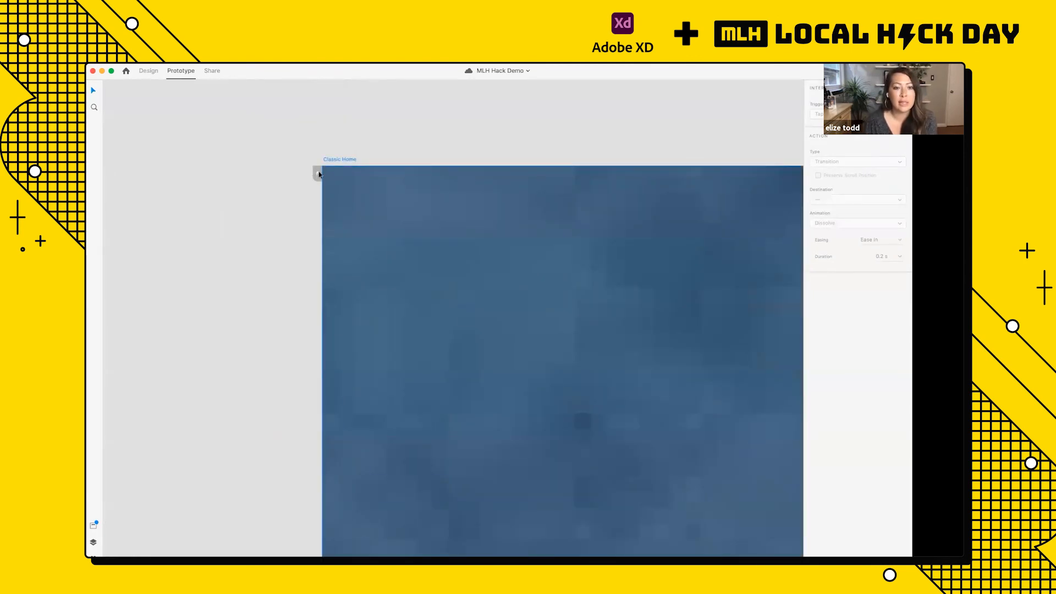
click(317, 175)
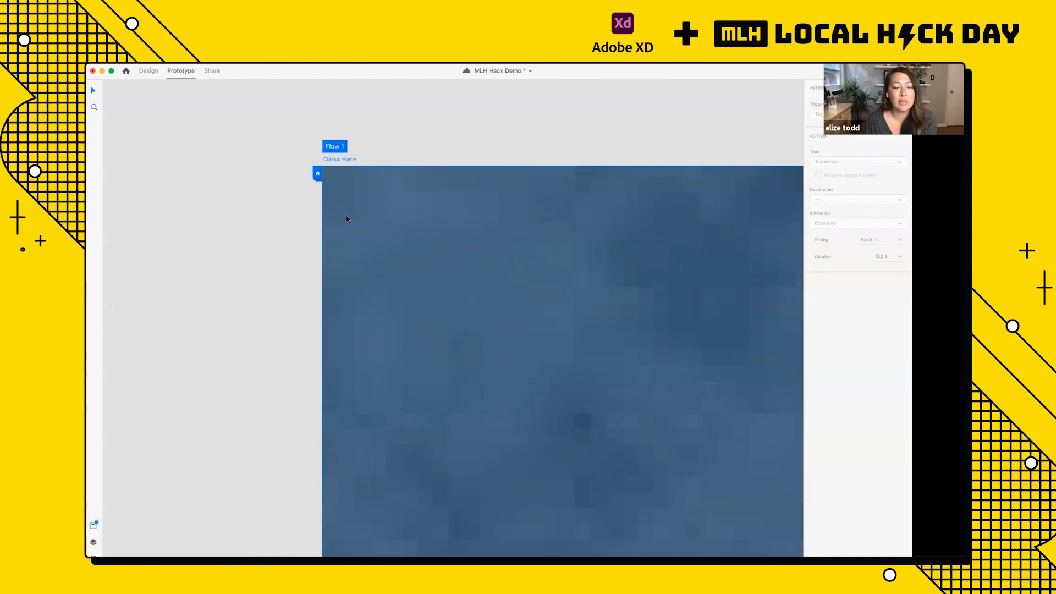
Step: Rename the flow starting at the Classic Home artboard to Ecom
scroll(346, 216, down, 5)
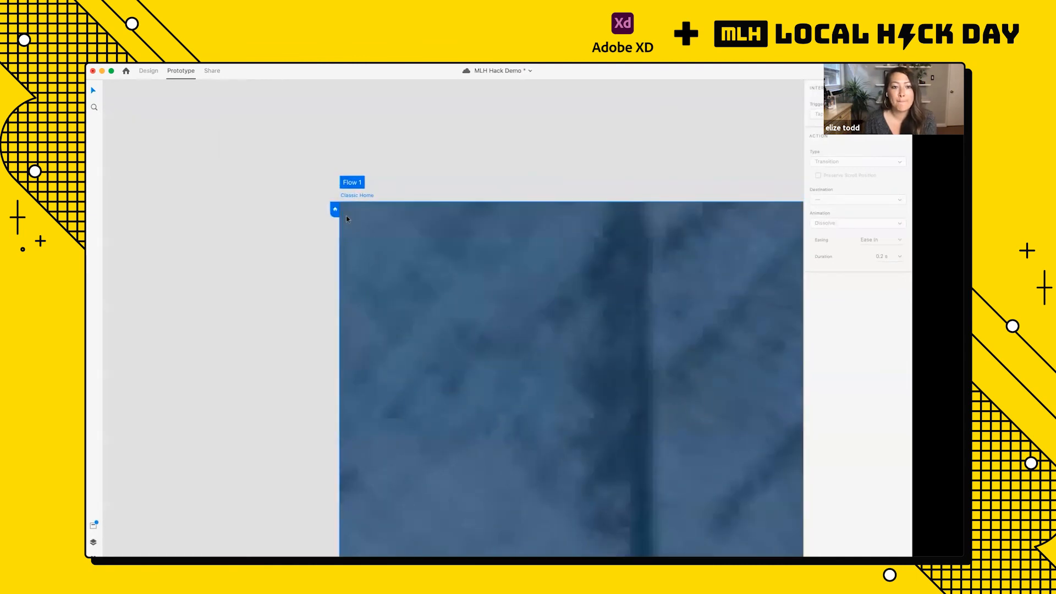
scroll(346, 218, down, 2)
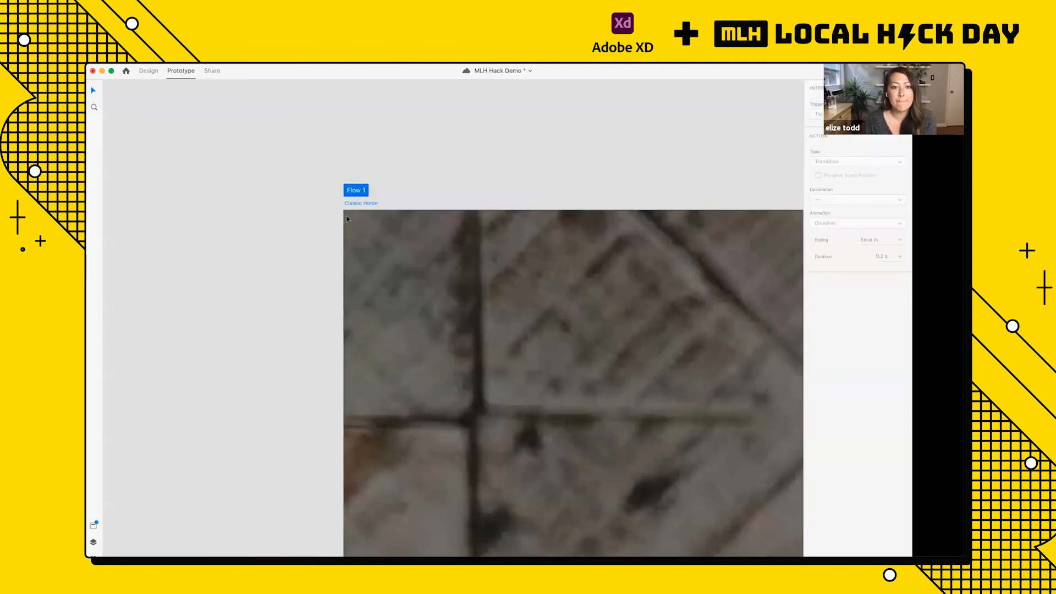
double_click(359, 190)
text(Ecom)
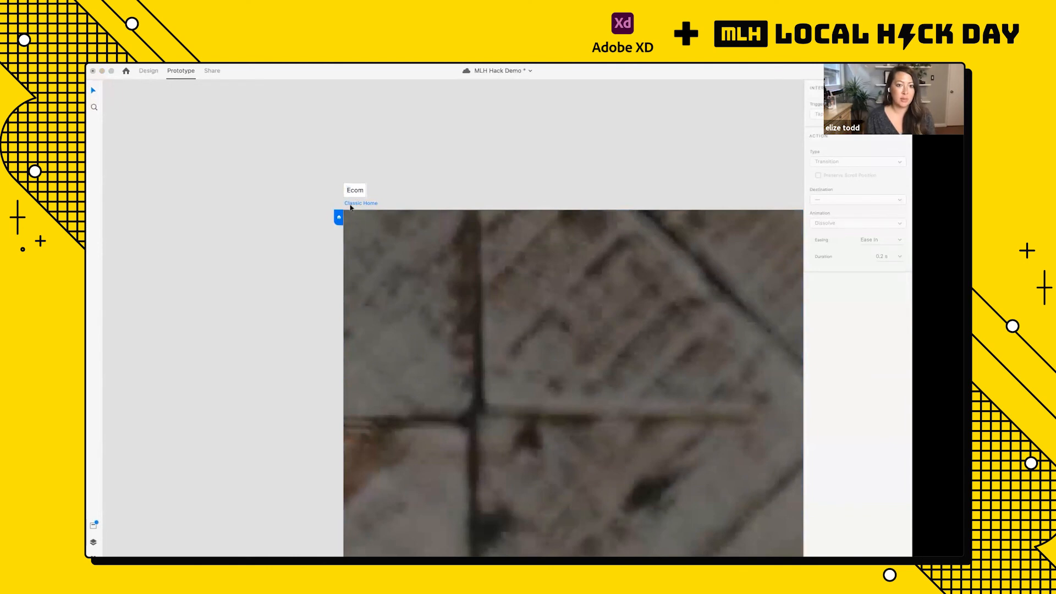
key(Return)
Step: Switch to Share mode, compare the artboards included in Flow 3 and Ecom, and leave the Ecom flow selected
scroll(382, 182, down, 3)
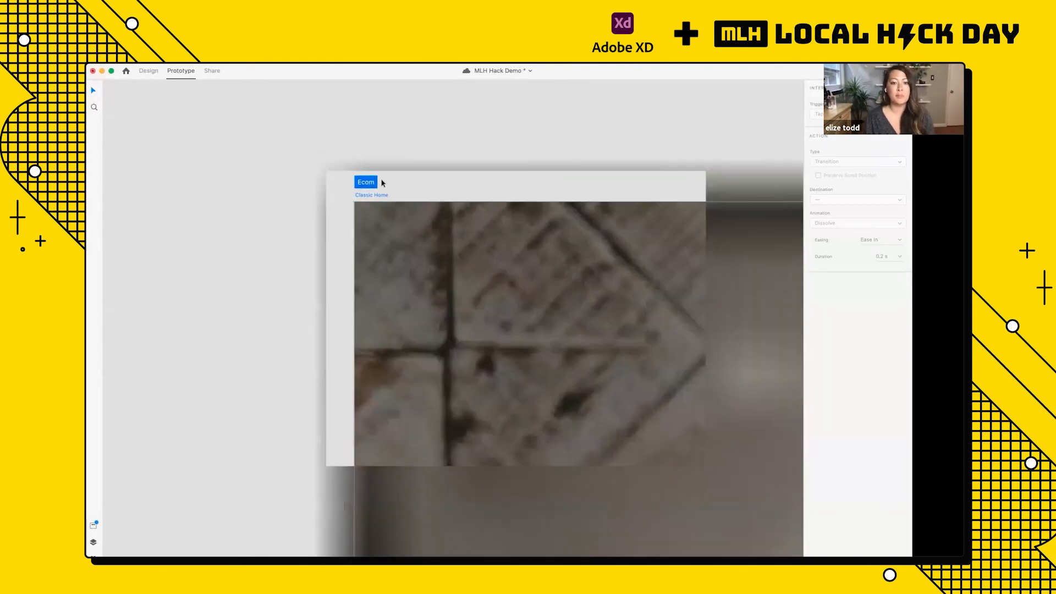
scroll(361, 162, down, 5)
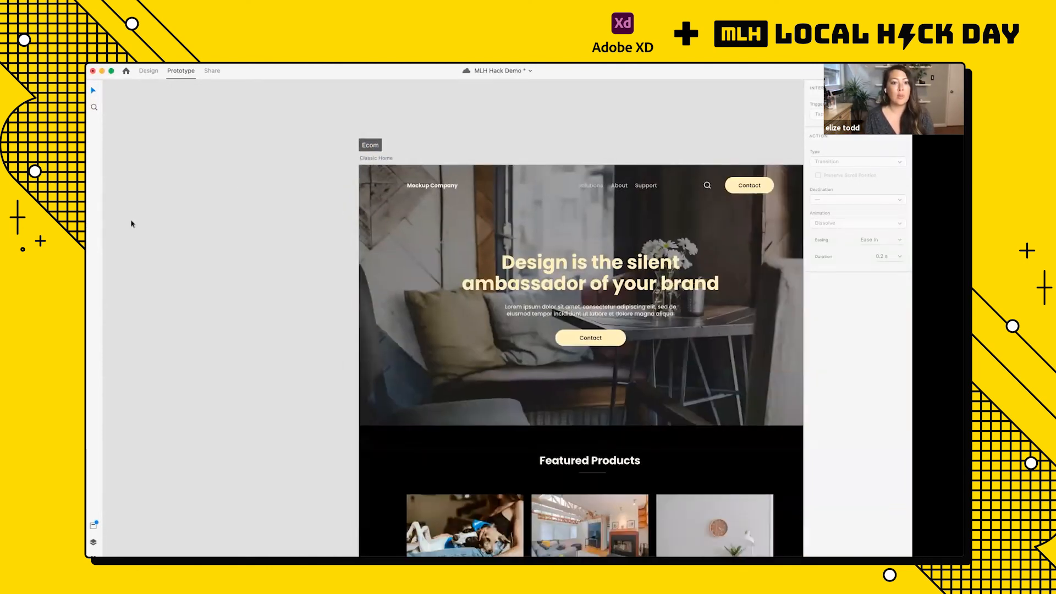
scroll(132, 223, down, 4)
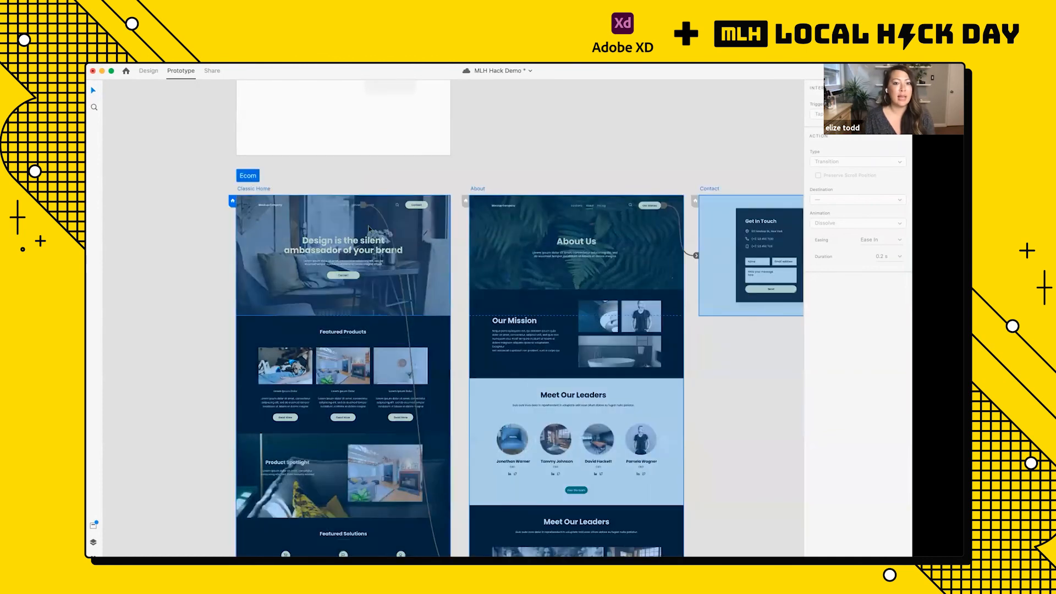
scroll(369, 229, down, 3)
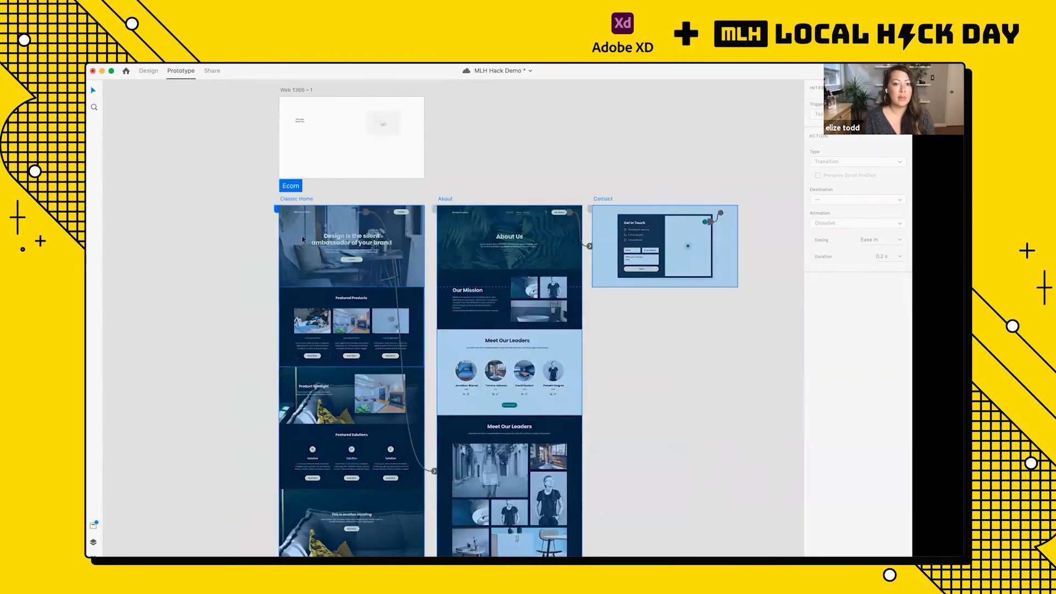
click(211, 70)
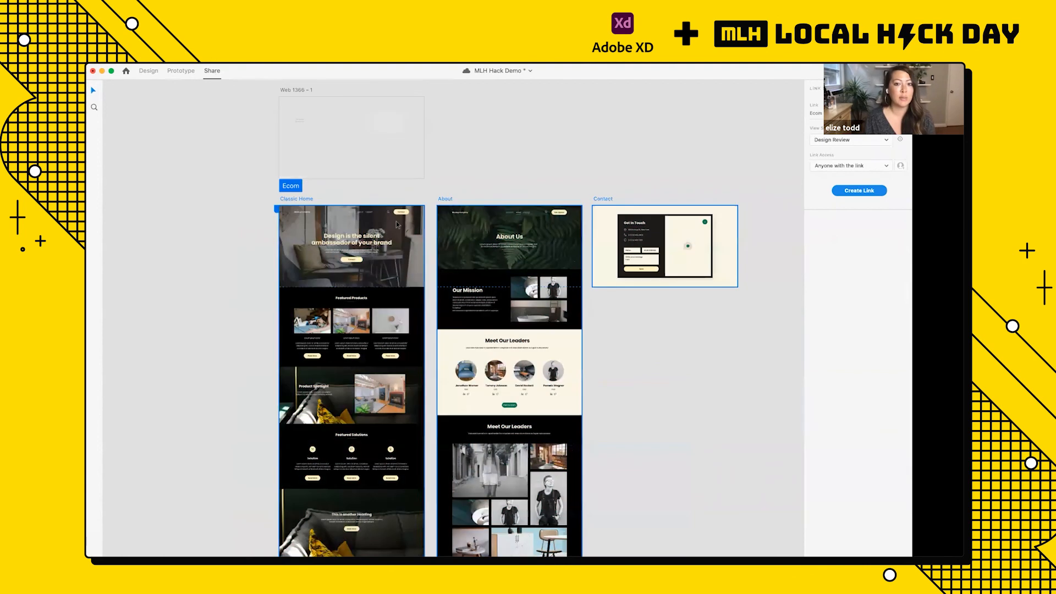
scroll(396, 221, down, 6)
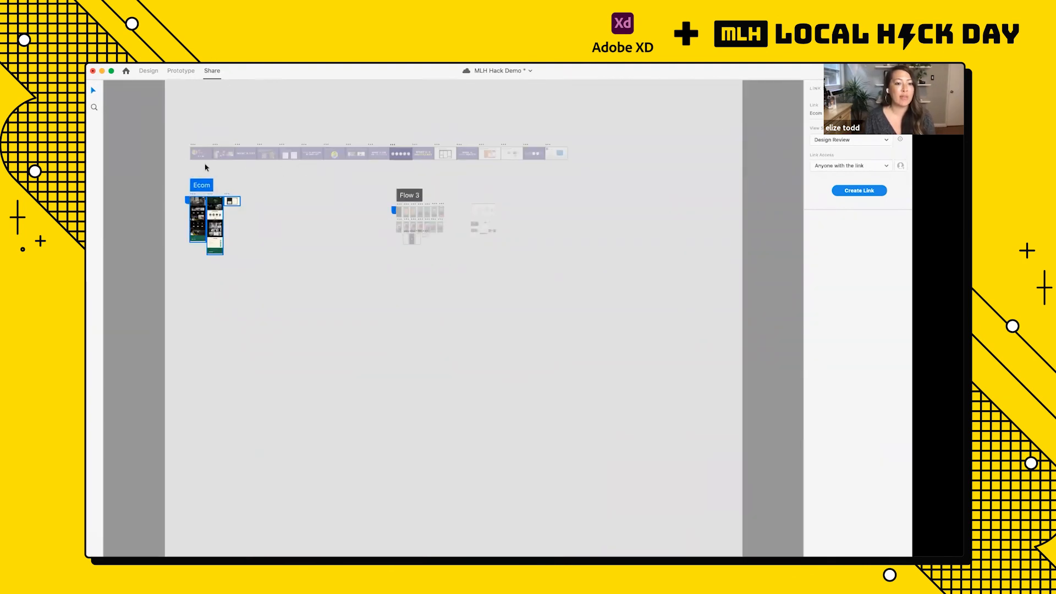
scroll(205, 167, up, 5)
scroll(204, 167, left, 4)
scroll(204, 167, down, 3)
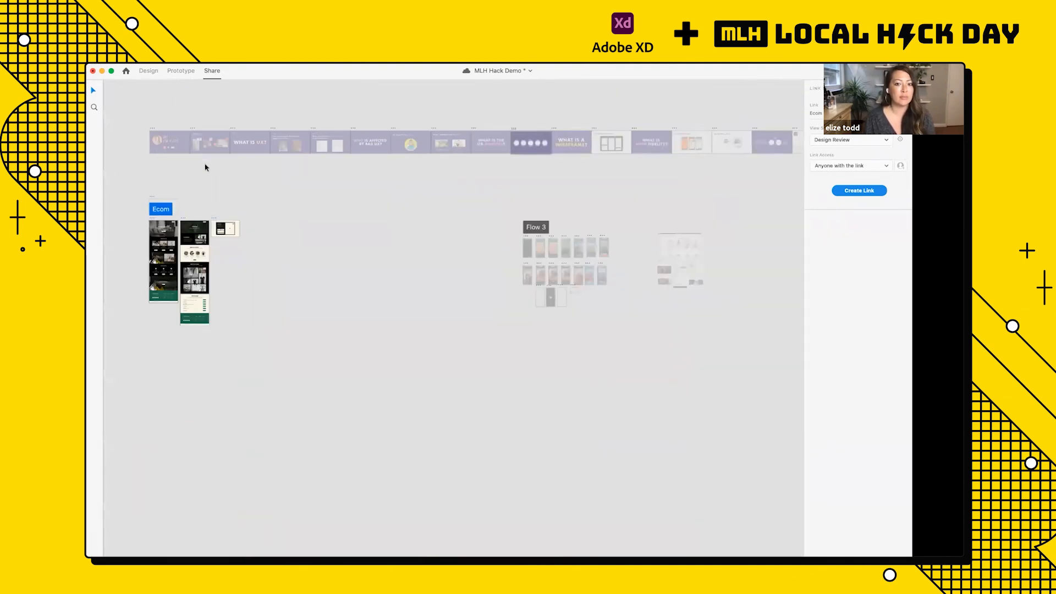
click(535, 227)
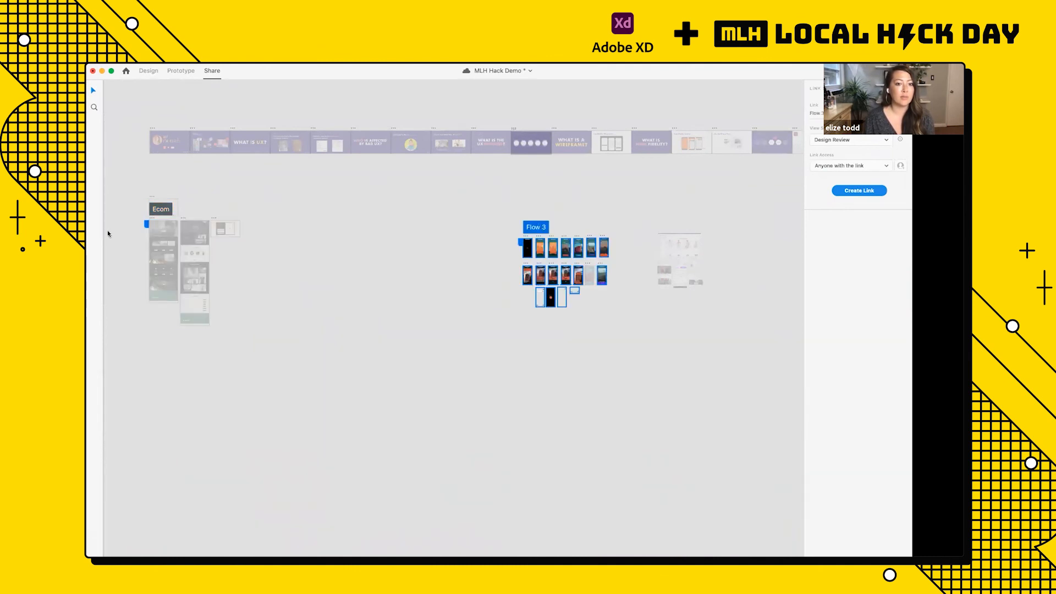
click(160, 209)
scroll(116, 251, up, 5)
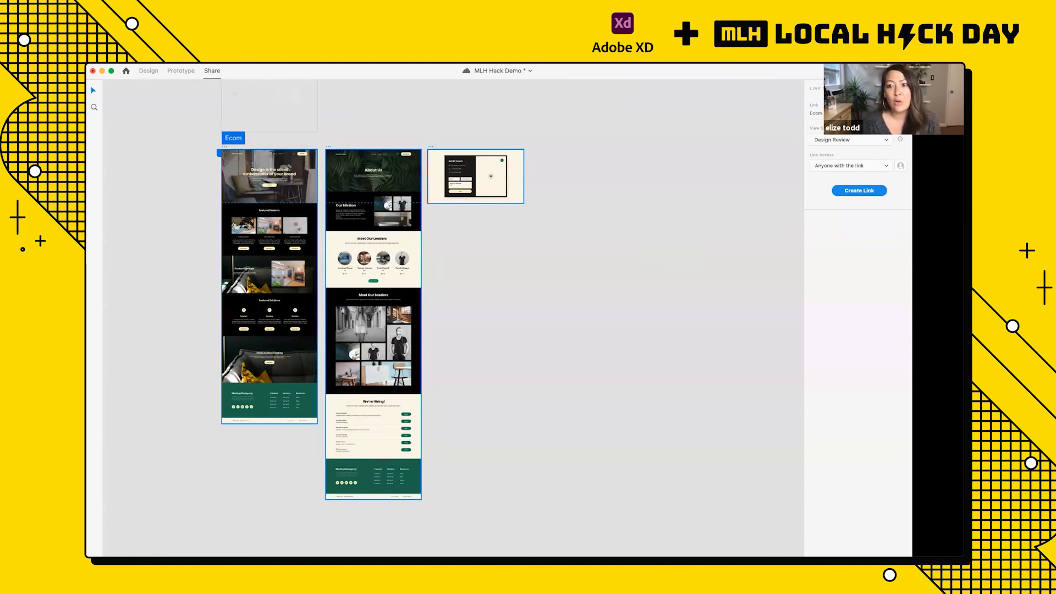
Step: Create and copy a share link for the Ecom flow using the Development view setting, saving the document before generating it
click(866, 143)
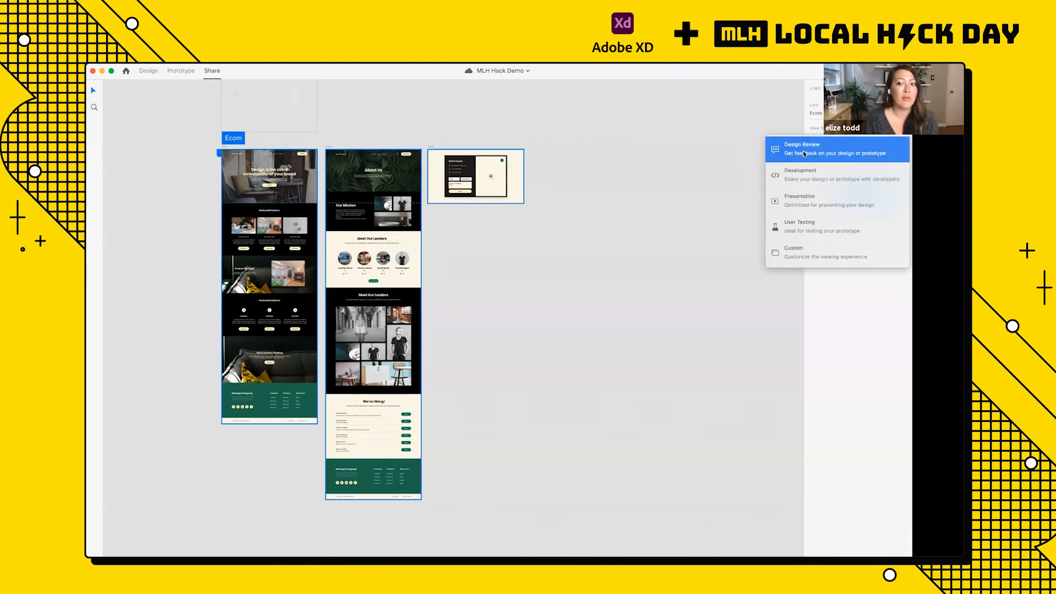
click(803, 176)
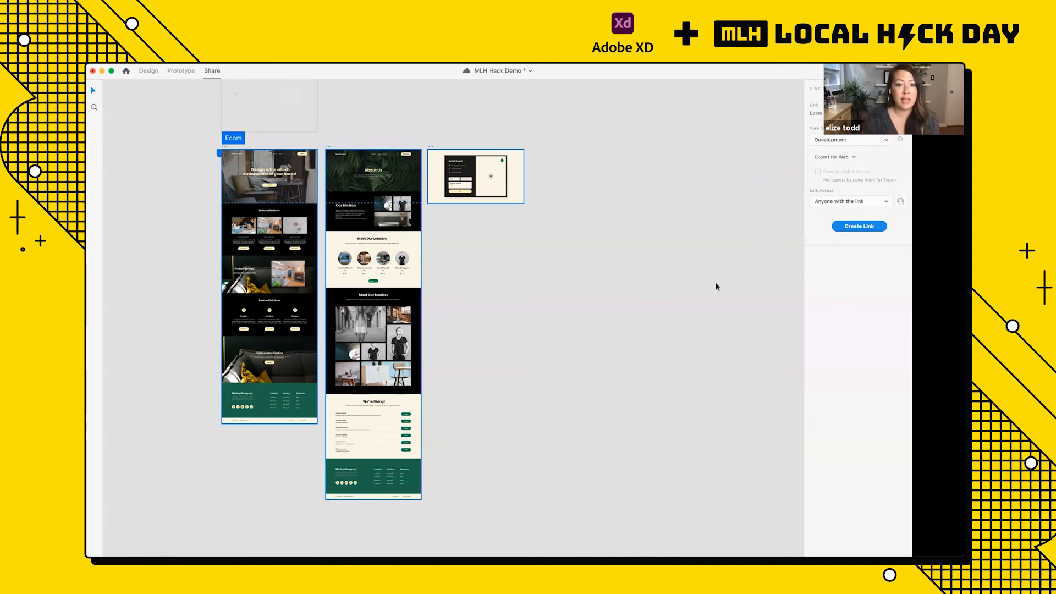
key(super+s)
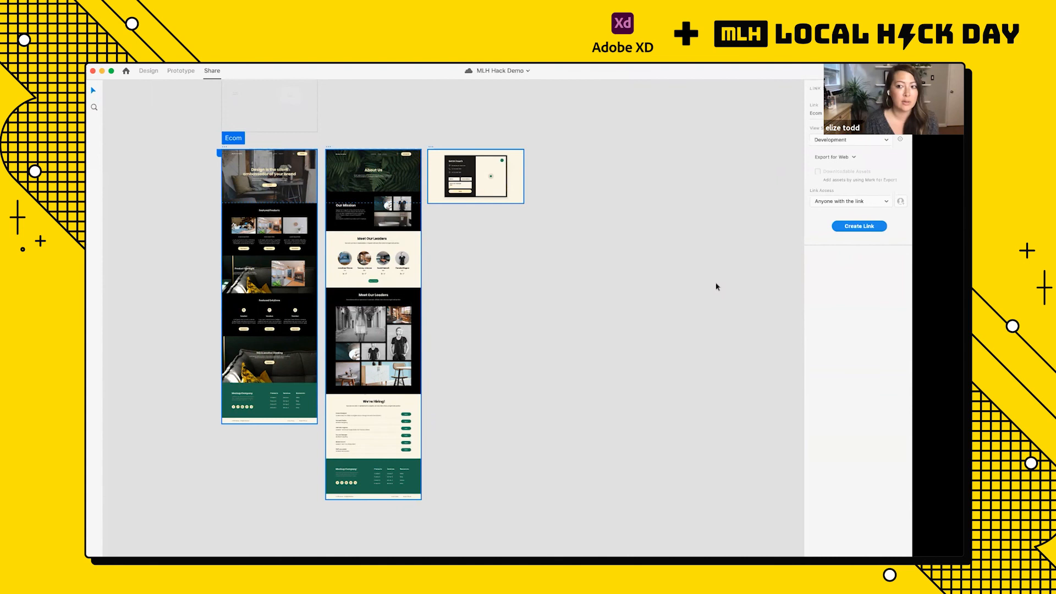
click(854, 225)
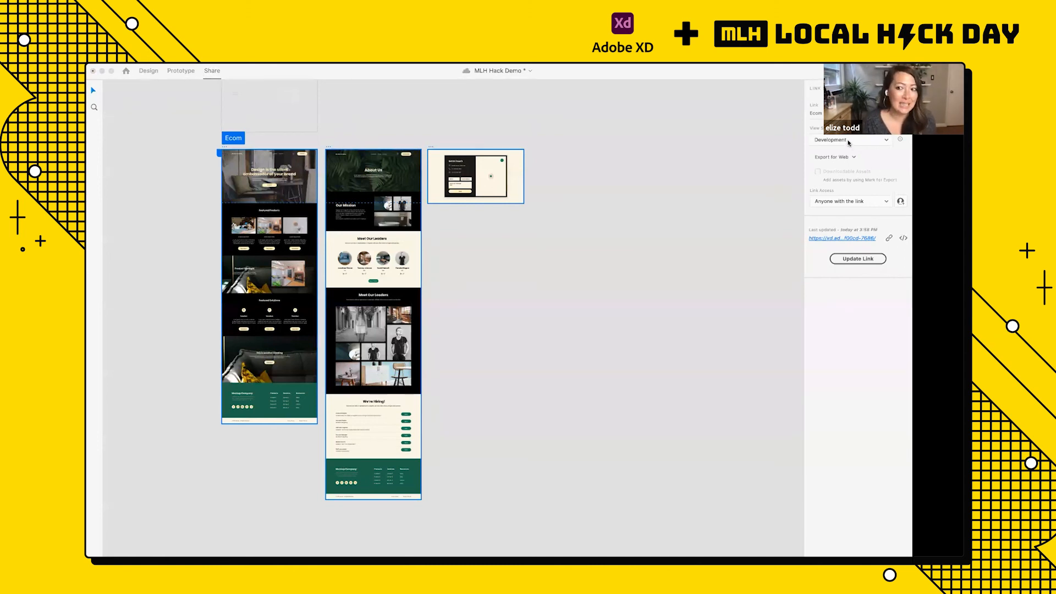
click(889, 240)
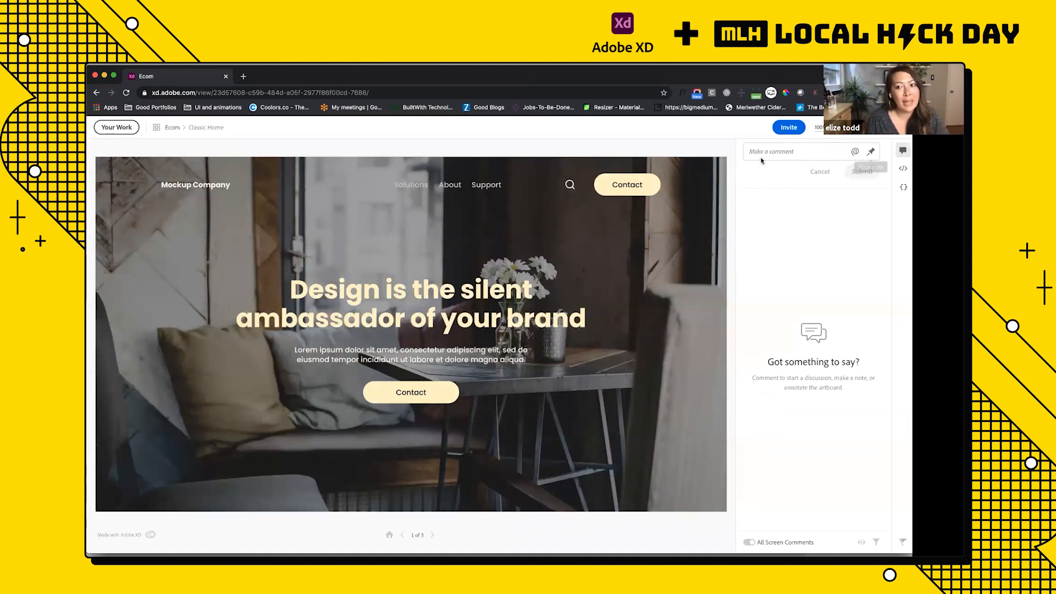
Step: Test the shared Ecom prototype in the browser, trying its navigation links from Classic Home through to the Contact screen
scroll(484, 275, down, 3)
scroll(482, 275, up, 3)
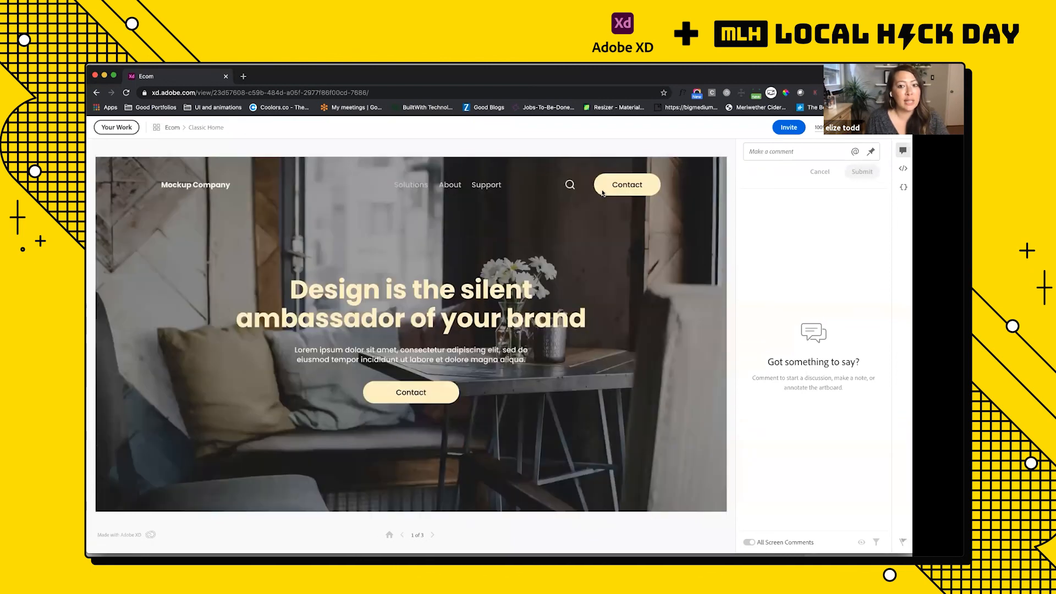
click(547, 186)
click(455, 187)
click(615, 190)
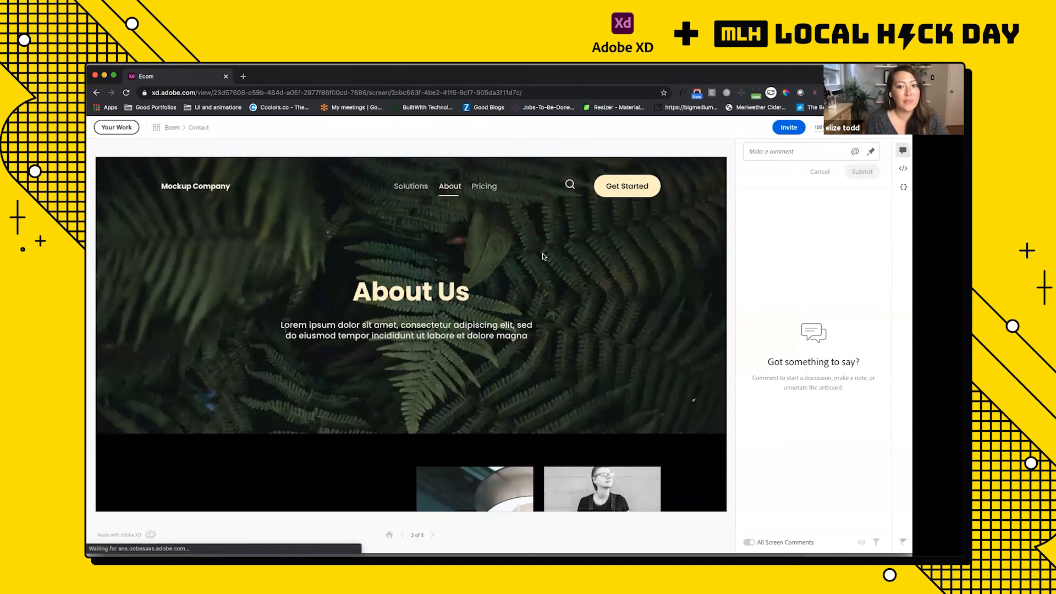
Step: Post a short greeting that addresses a person by first name as a comment on the shared Contact screen
click(774, 153)
text(HEy Tome!)
click(861, 204)
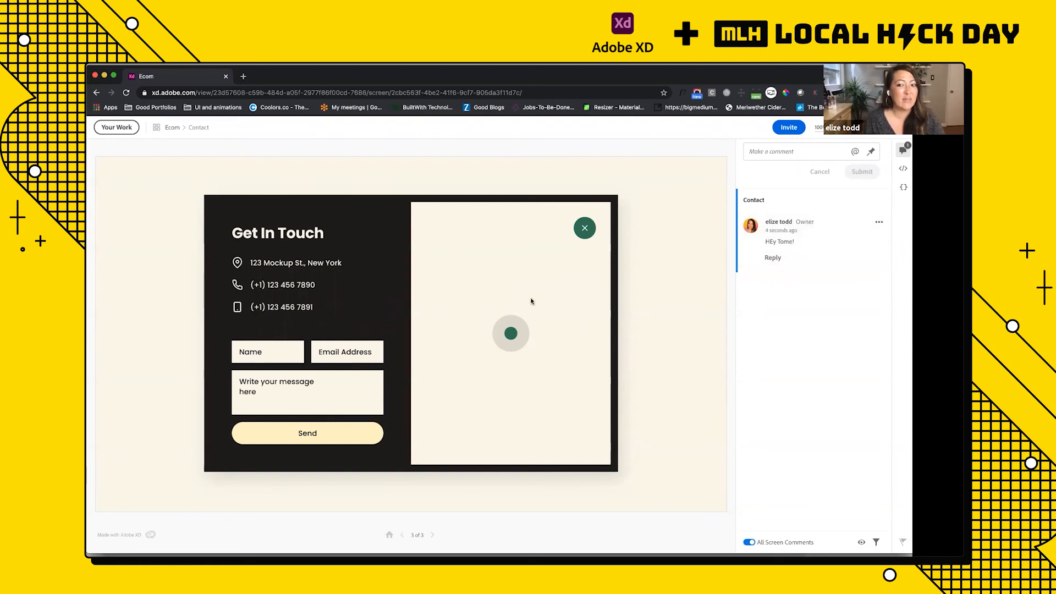
Step: Hide the comments, show the Contact screen's design specs, and examine the Get In Touch heading's styles and CSS
click(902, 152)
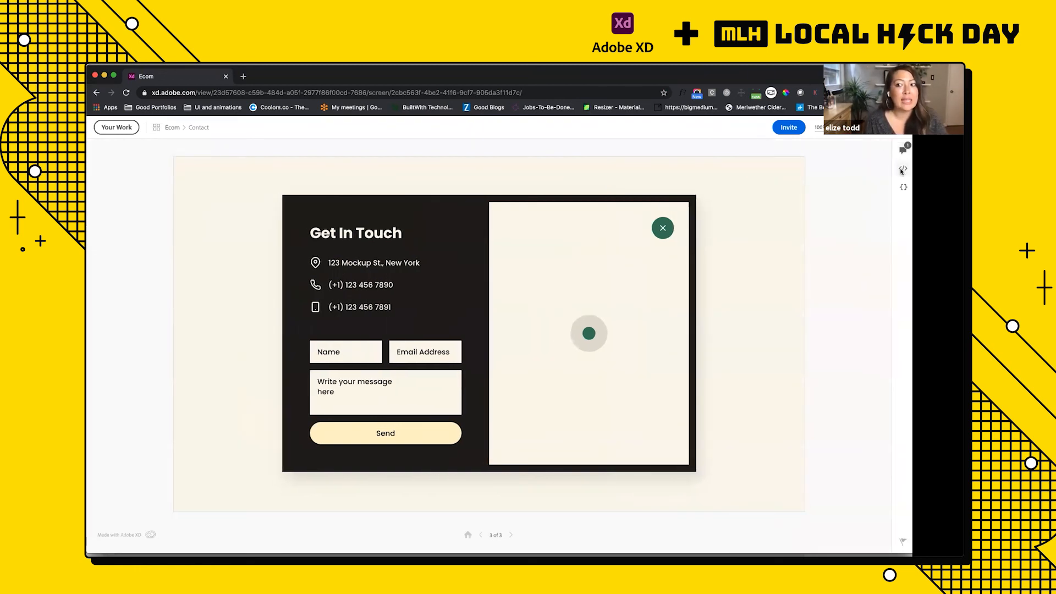
click(902, 170)
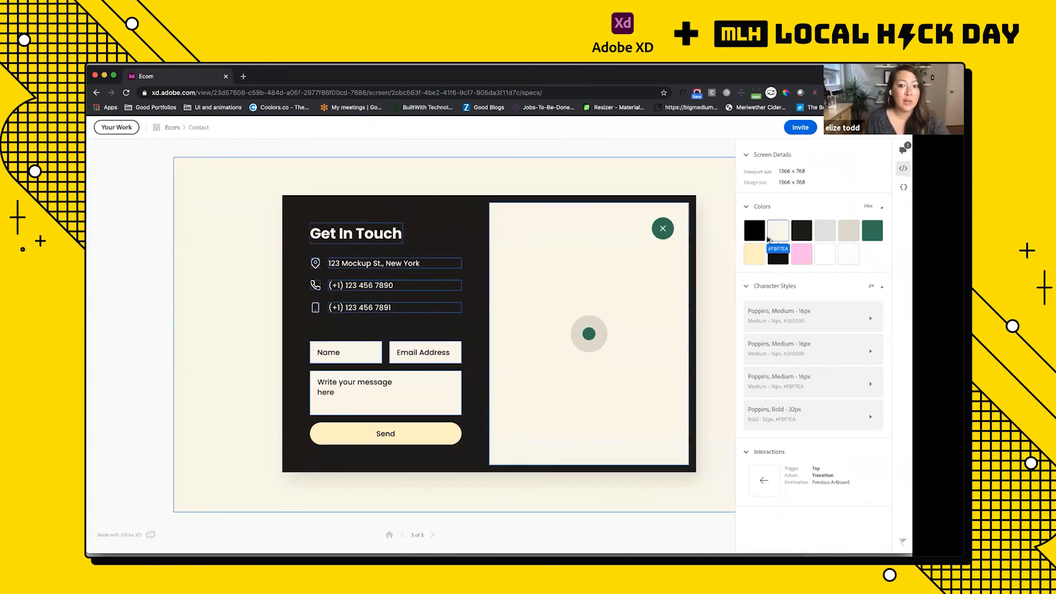
click(368, 236)
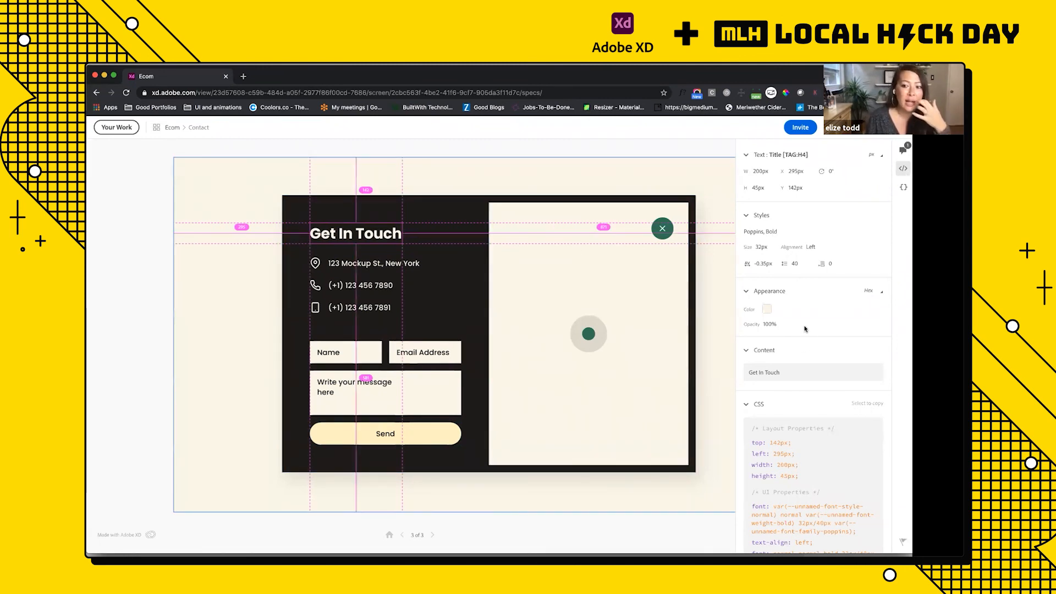
scroll(754, 512, down, 2)
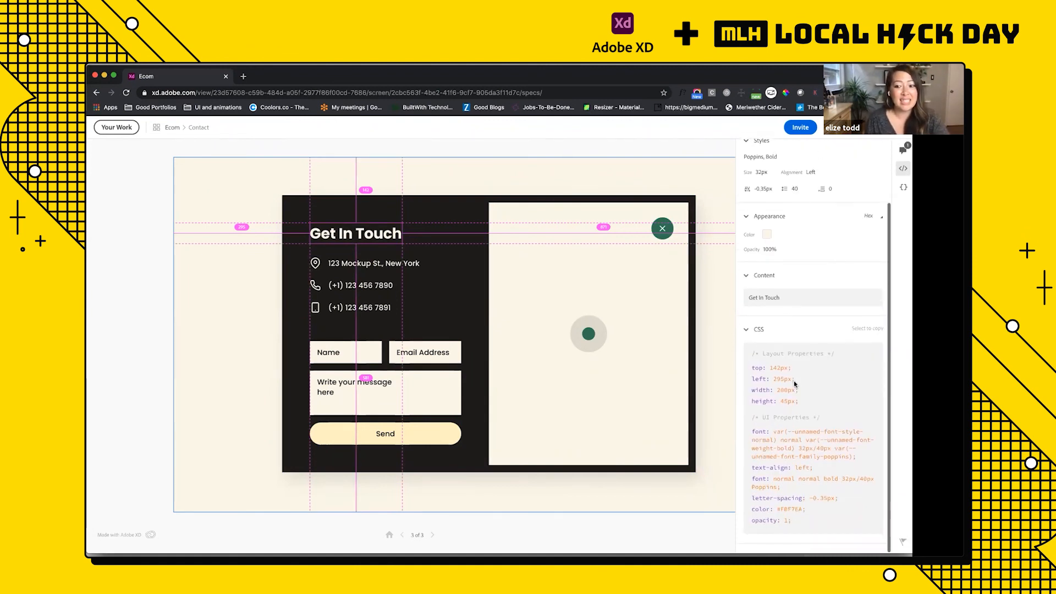
Step: Inspect the specs of the Contact card's round green close button and copy its fill color
scroll(795, 380, up, 2)
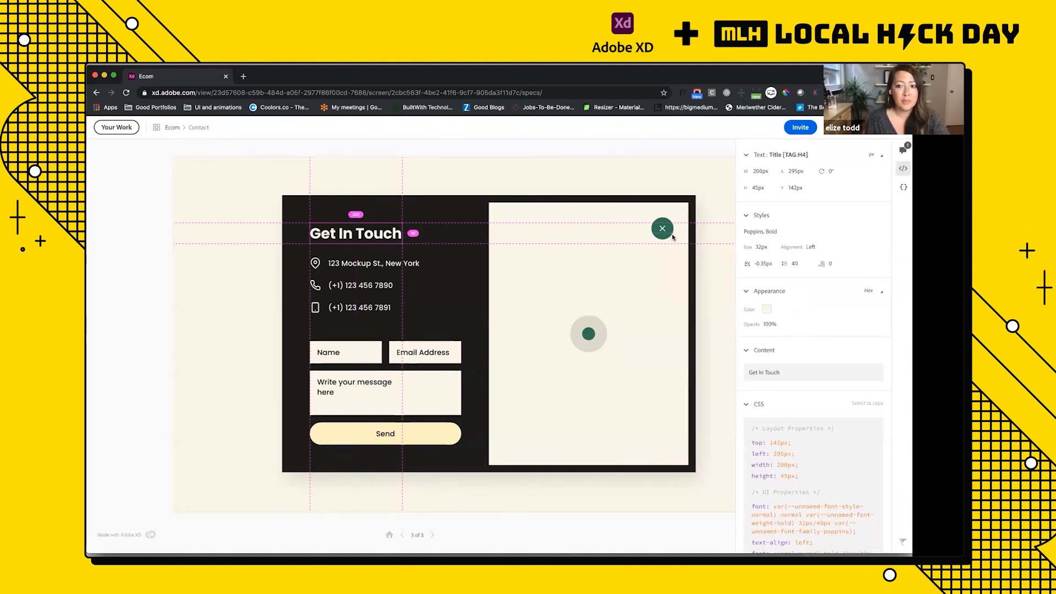
click(671, 235)
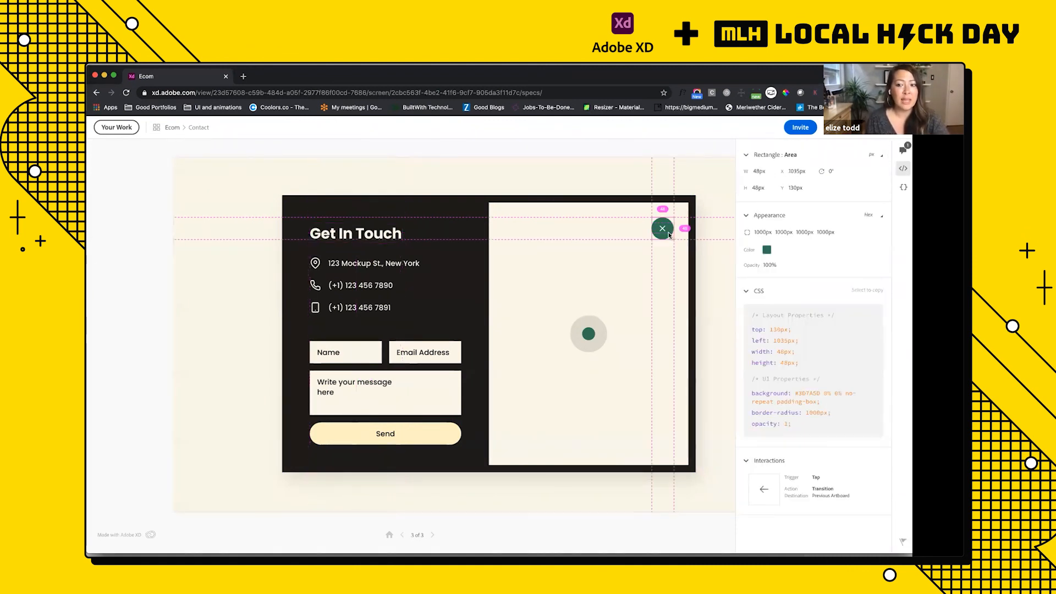
click(767, 251)
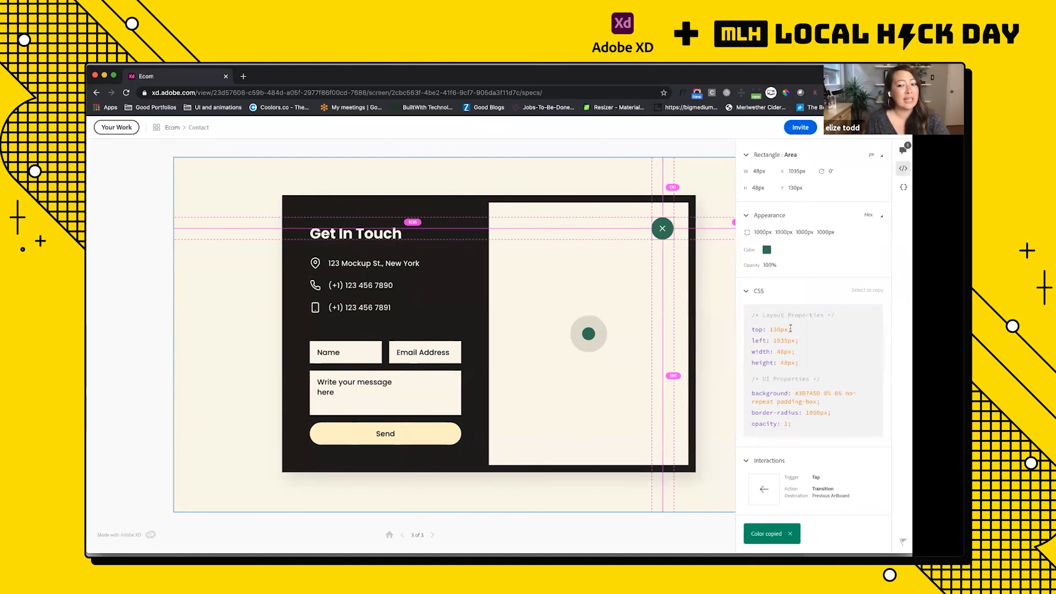